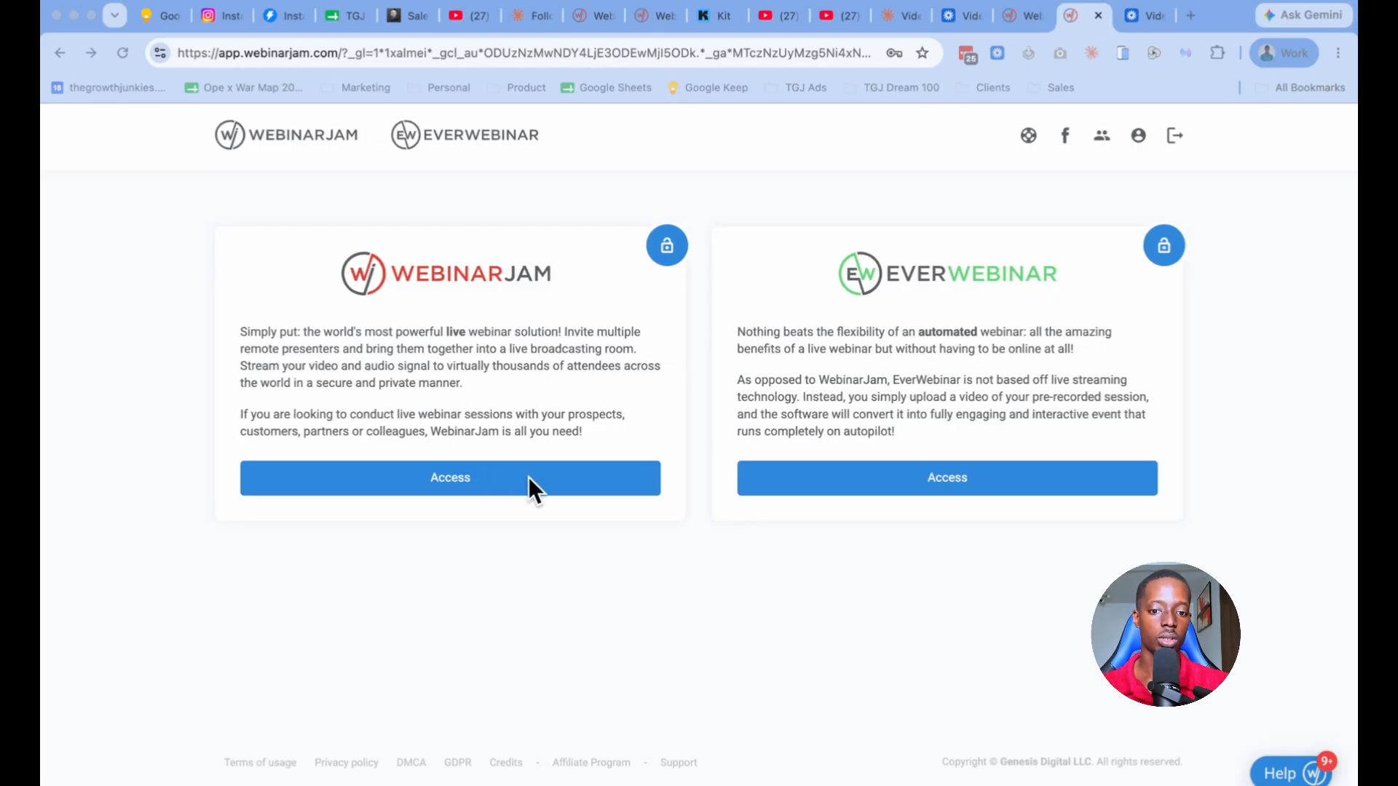
Step: Access the WebinarJam product and look through the list of existing webinars
left_click(462, 477)
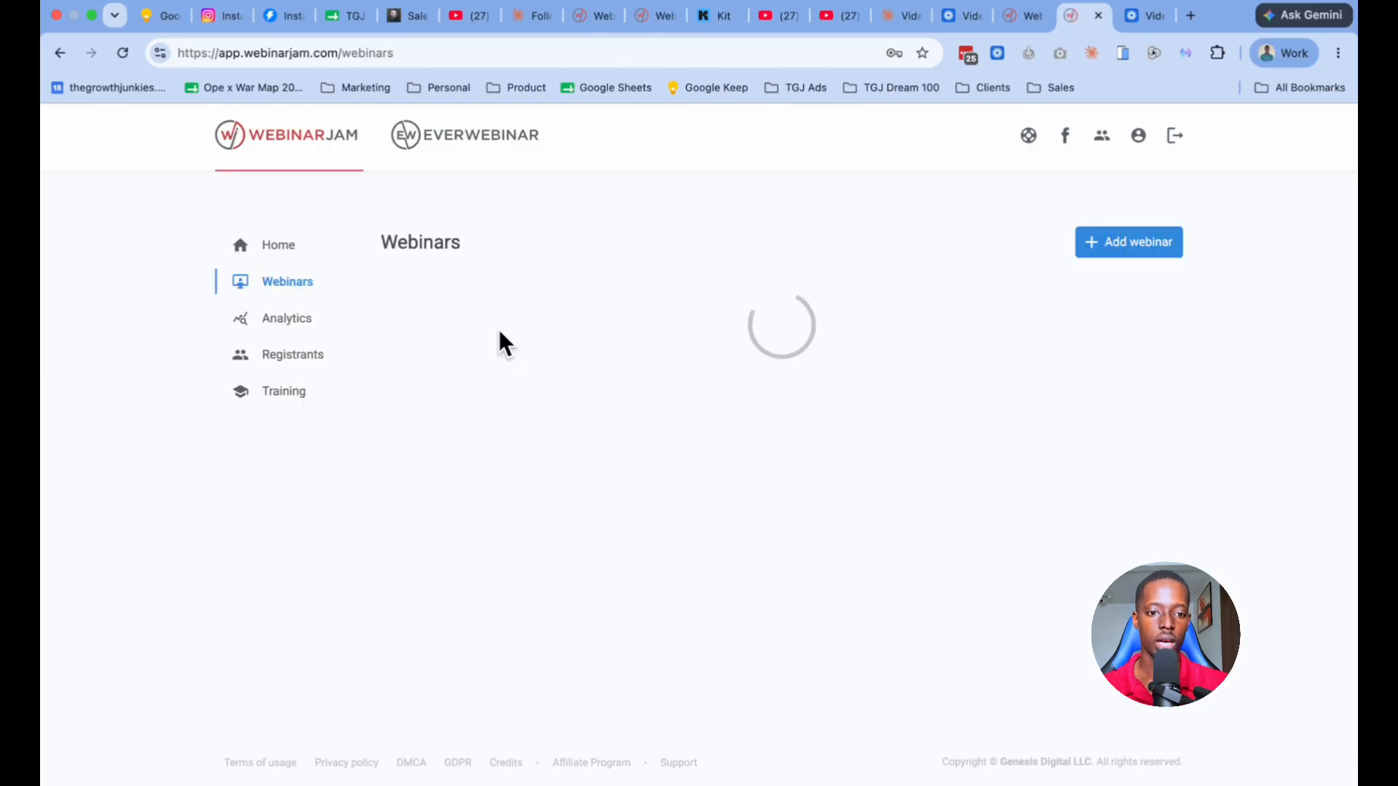
scroll(607, 499, "down", 1)
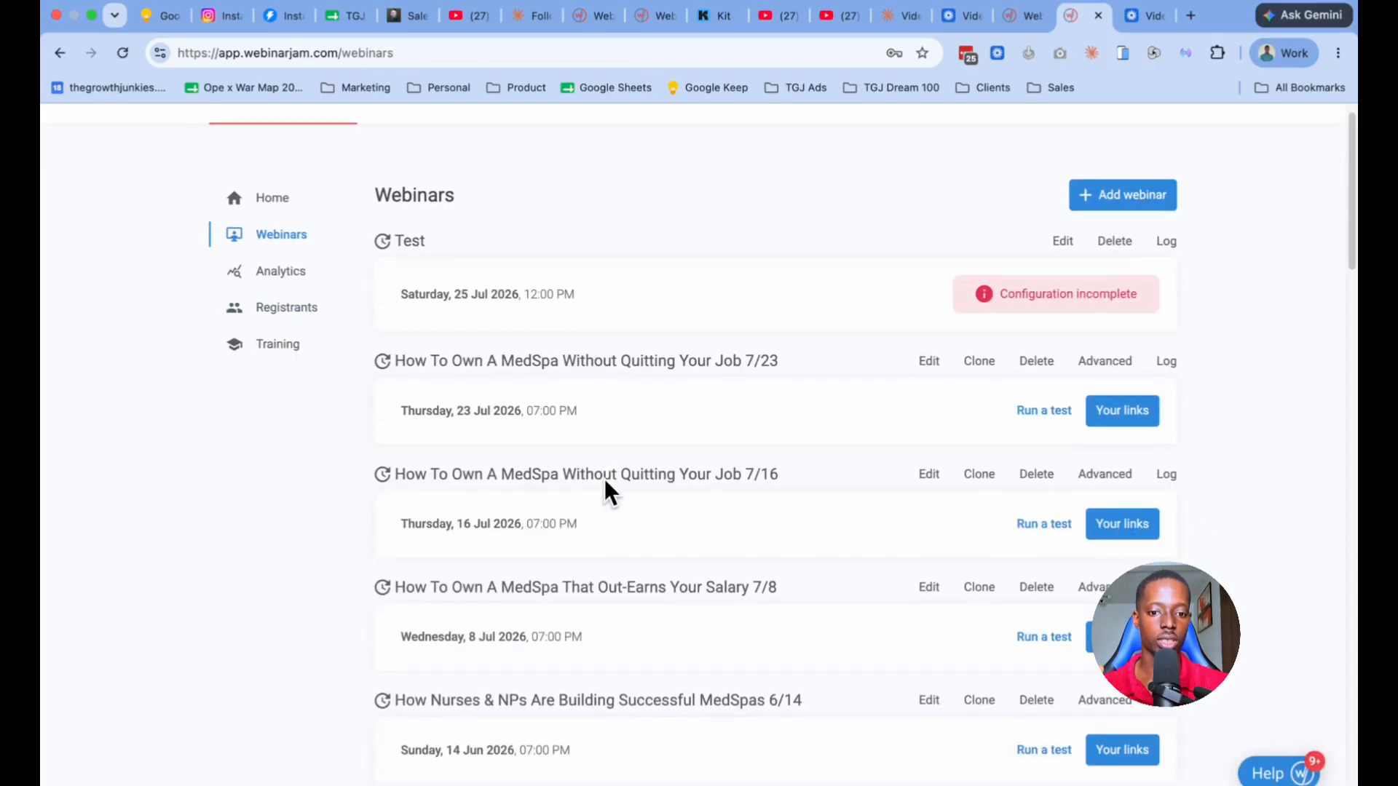
scroll(604, 480, "down", 2)
scroll(603, 488, "up", 3)
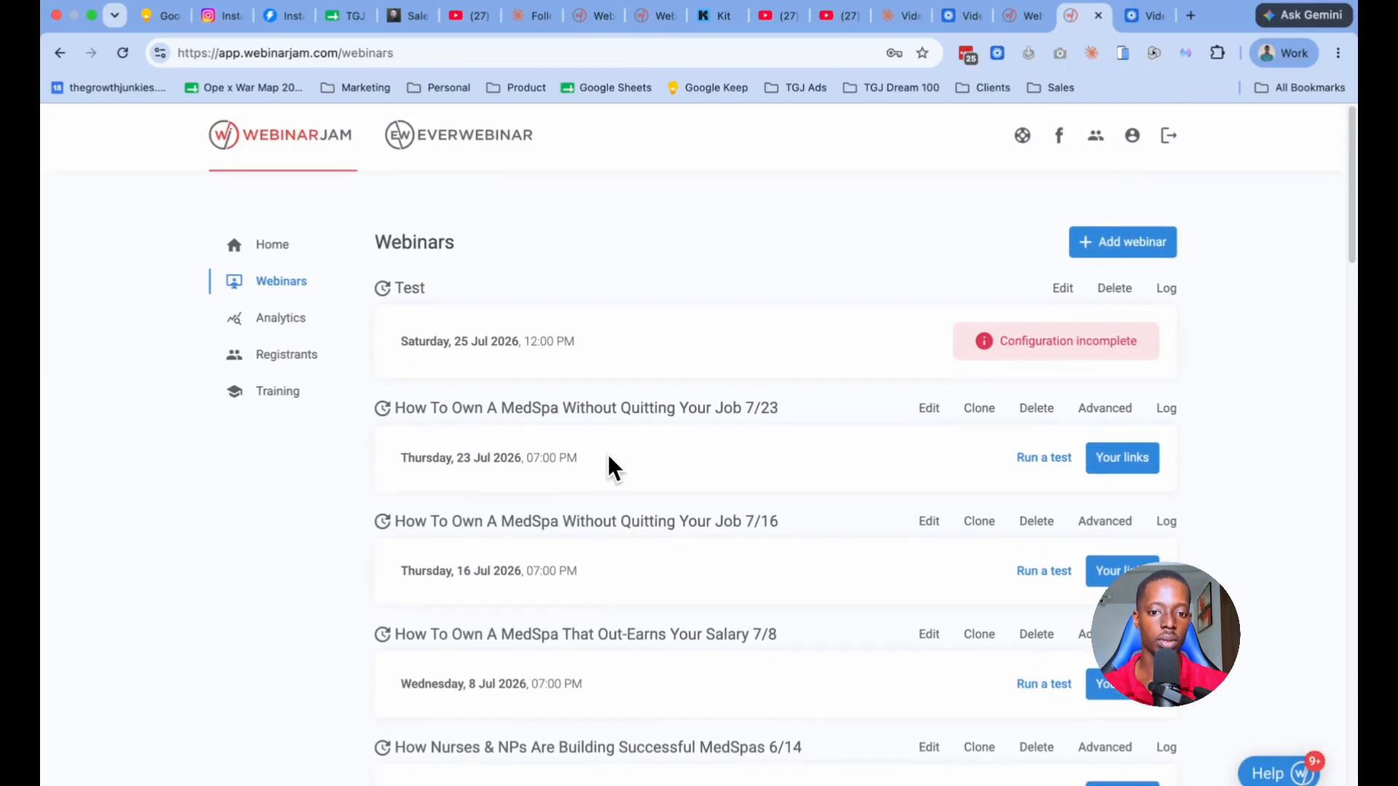
Step: Look over the Analytics and Registrants pages and the Training help center, and return to the webinar app
left_click(289, 321)
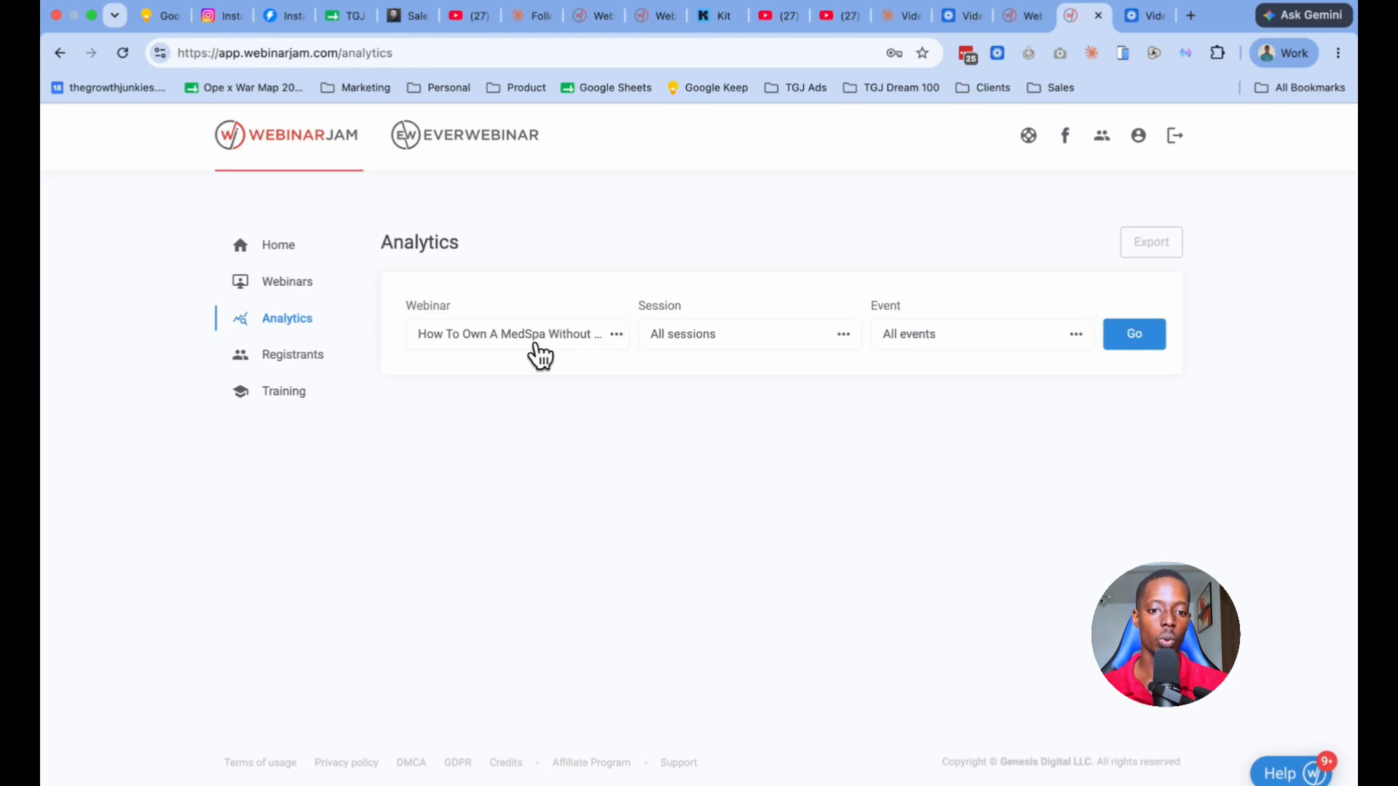
left_click(298, 357)
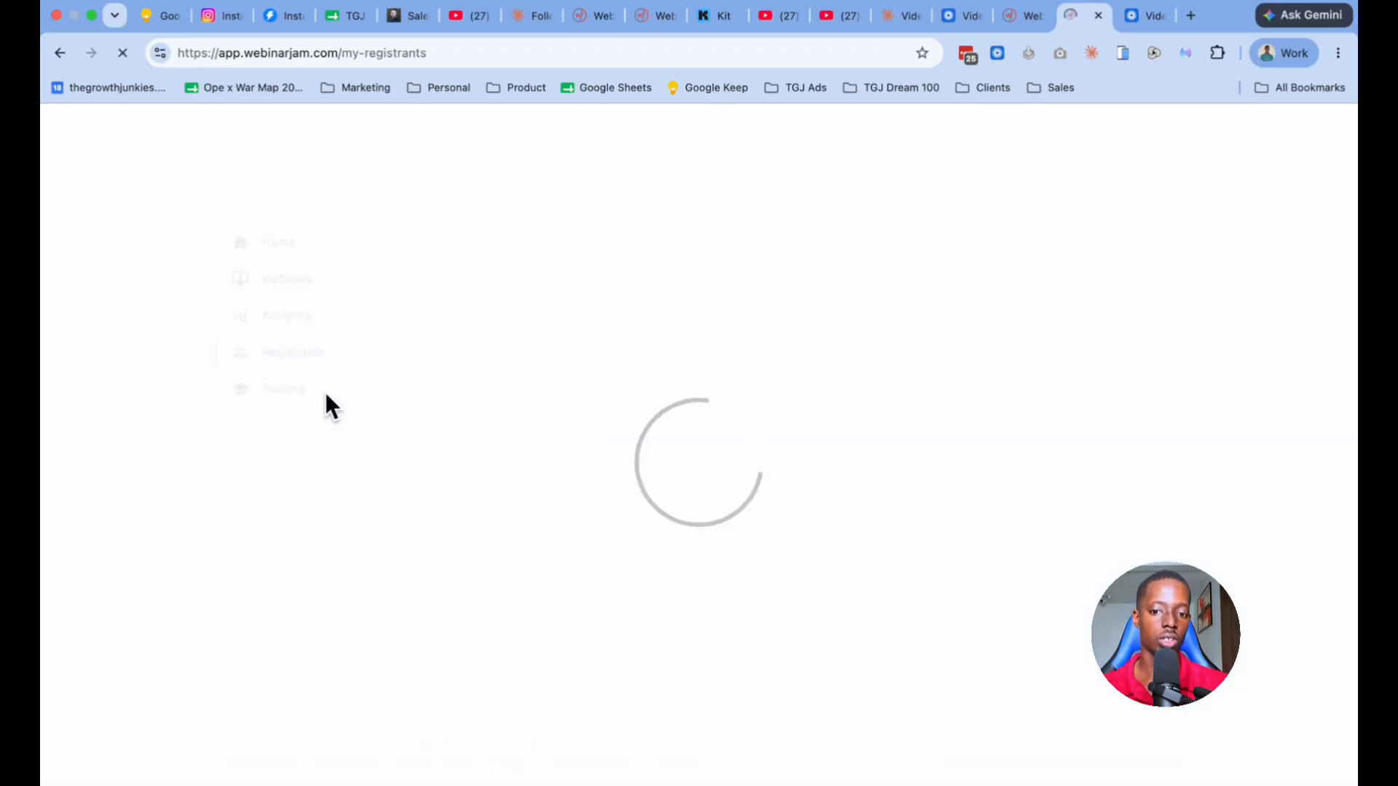
left_click(291, 391)
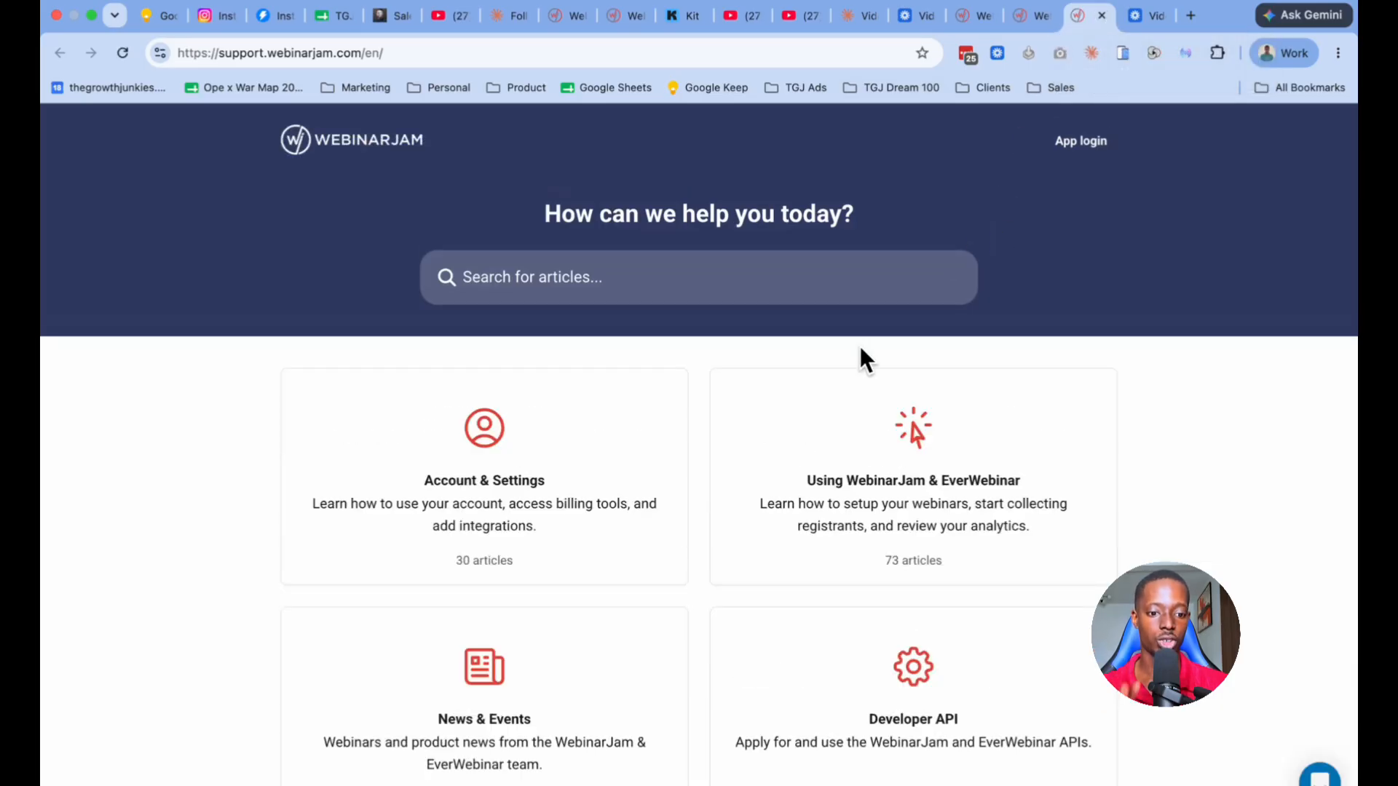
scroll(860, 349, "down", 3)
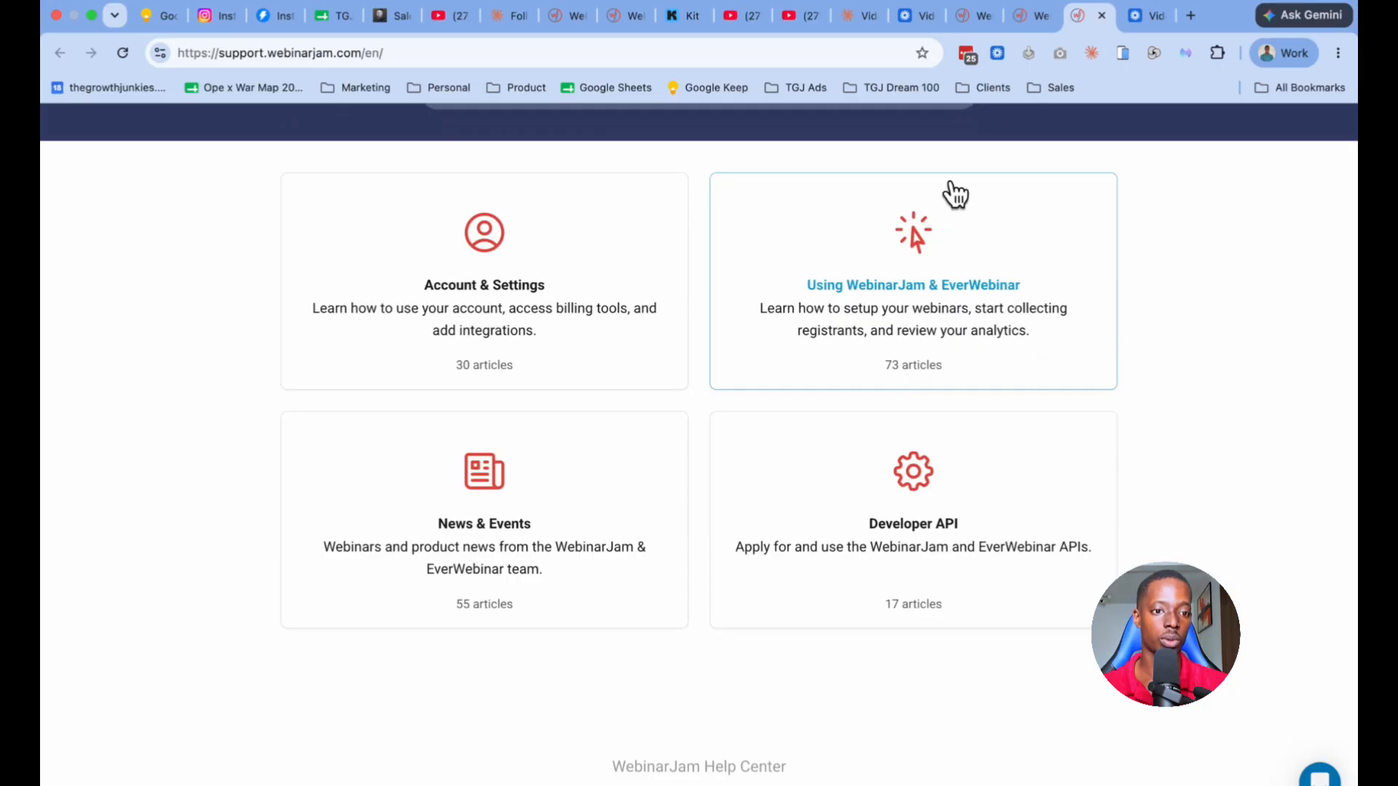
left_click(1027, 22)
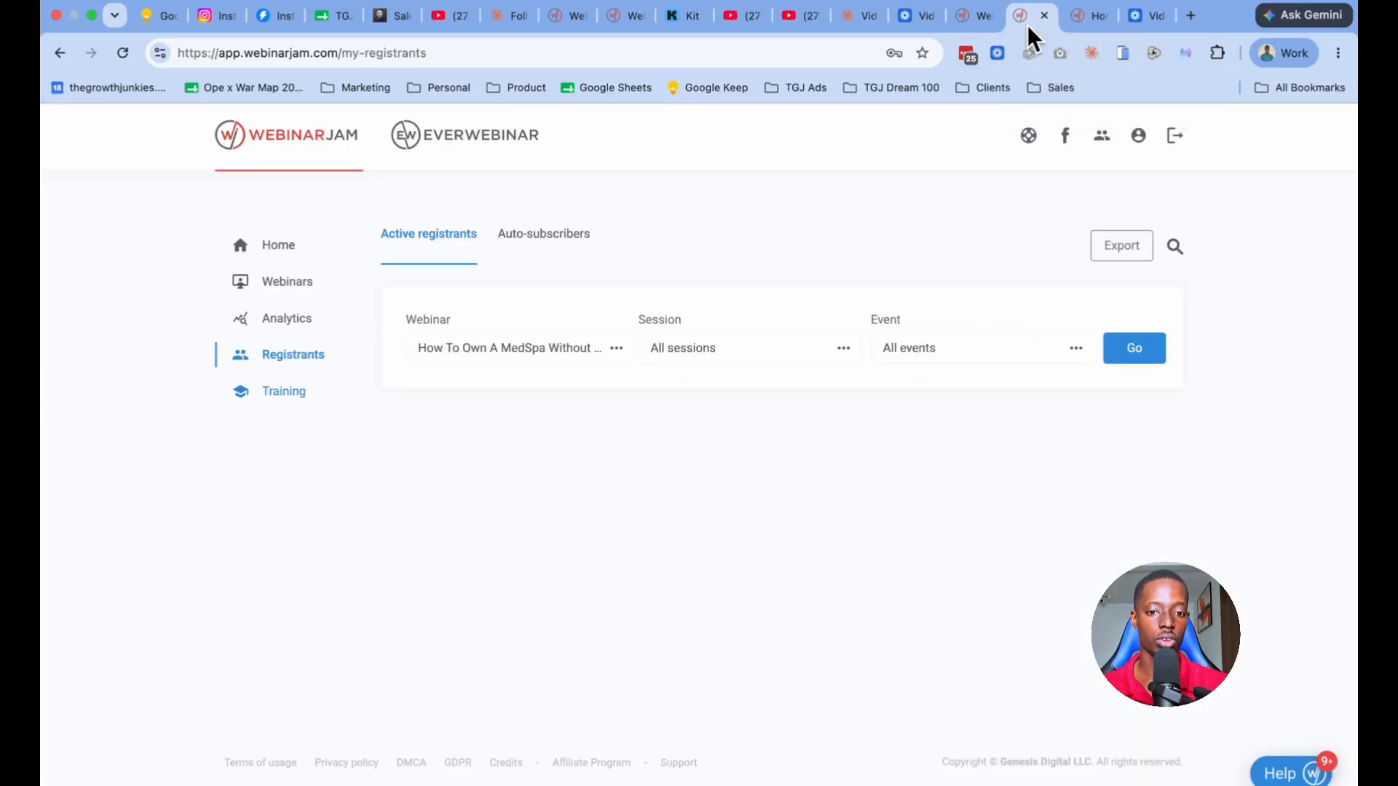
Step: Add a new webinar from the Webinars page using Full configuration and the Schedule for later option
left_click(277, 284)
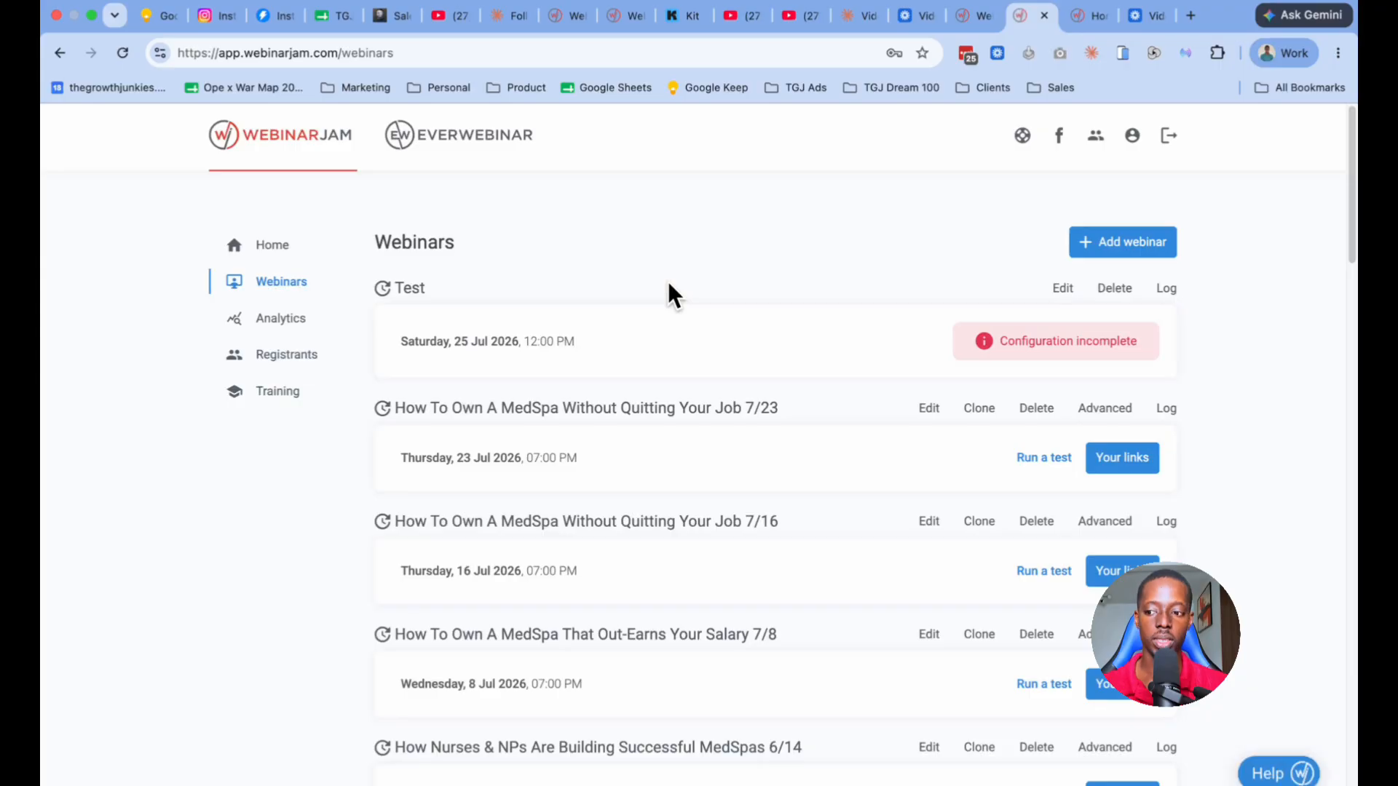
left_click(1119, 248)
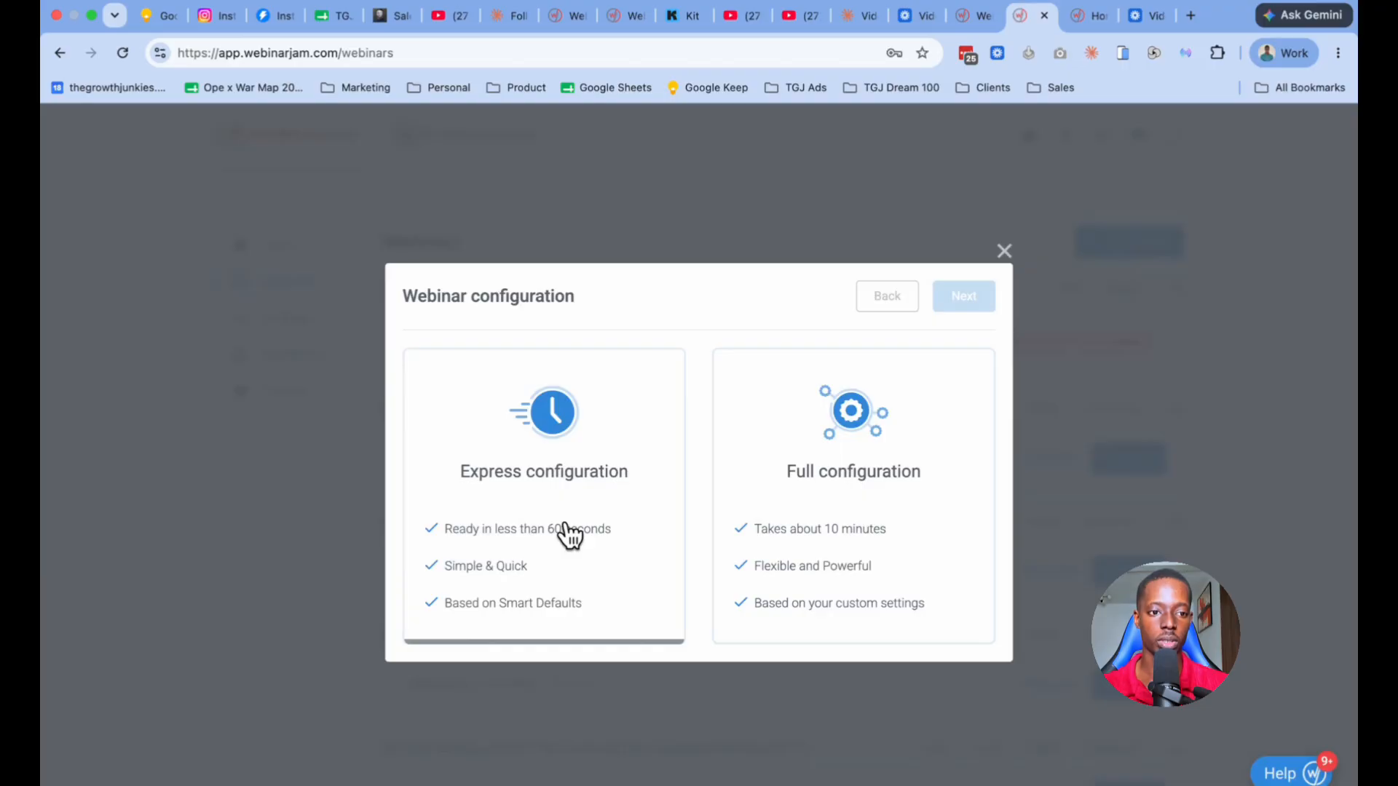
left_click(850, 436)
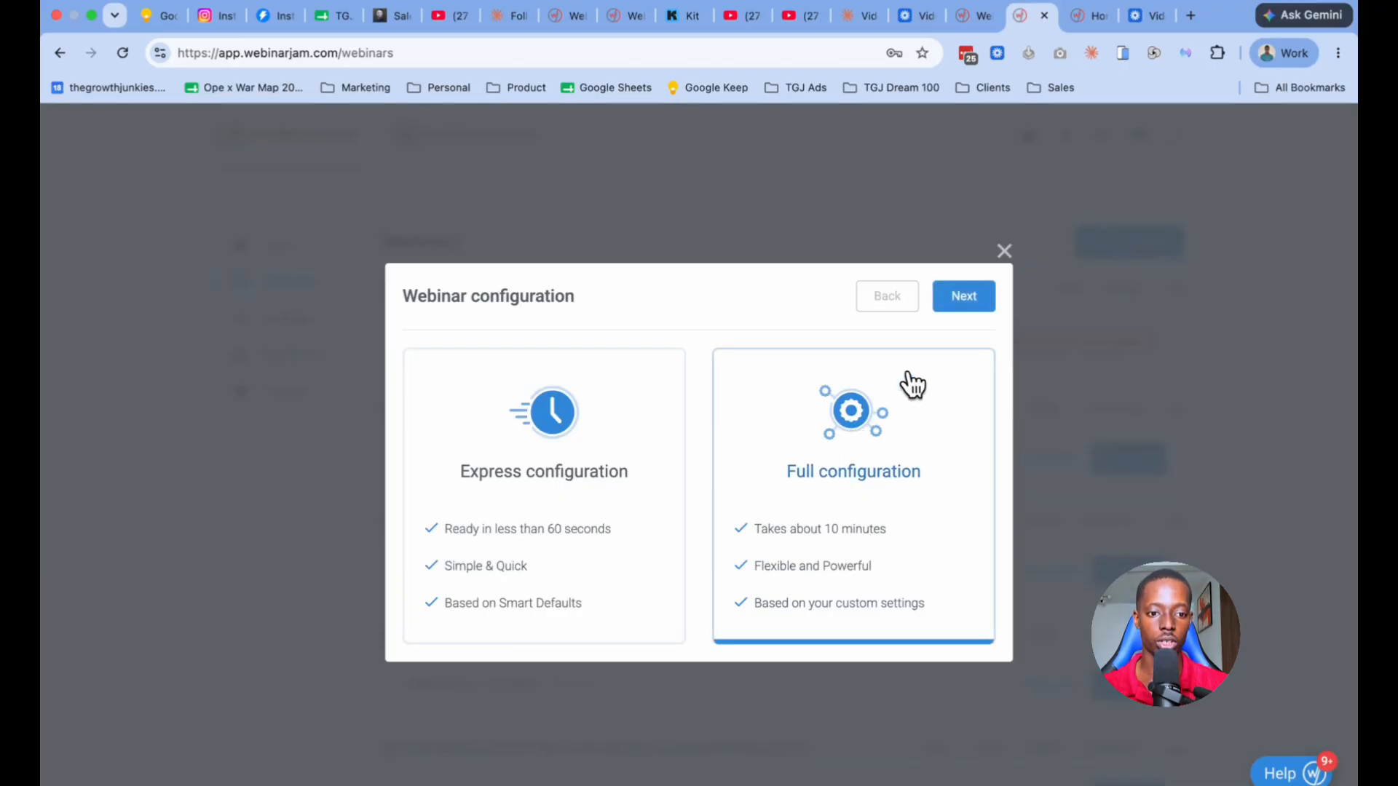
left_click(958, 298)
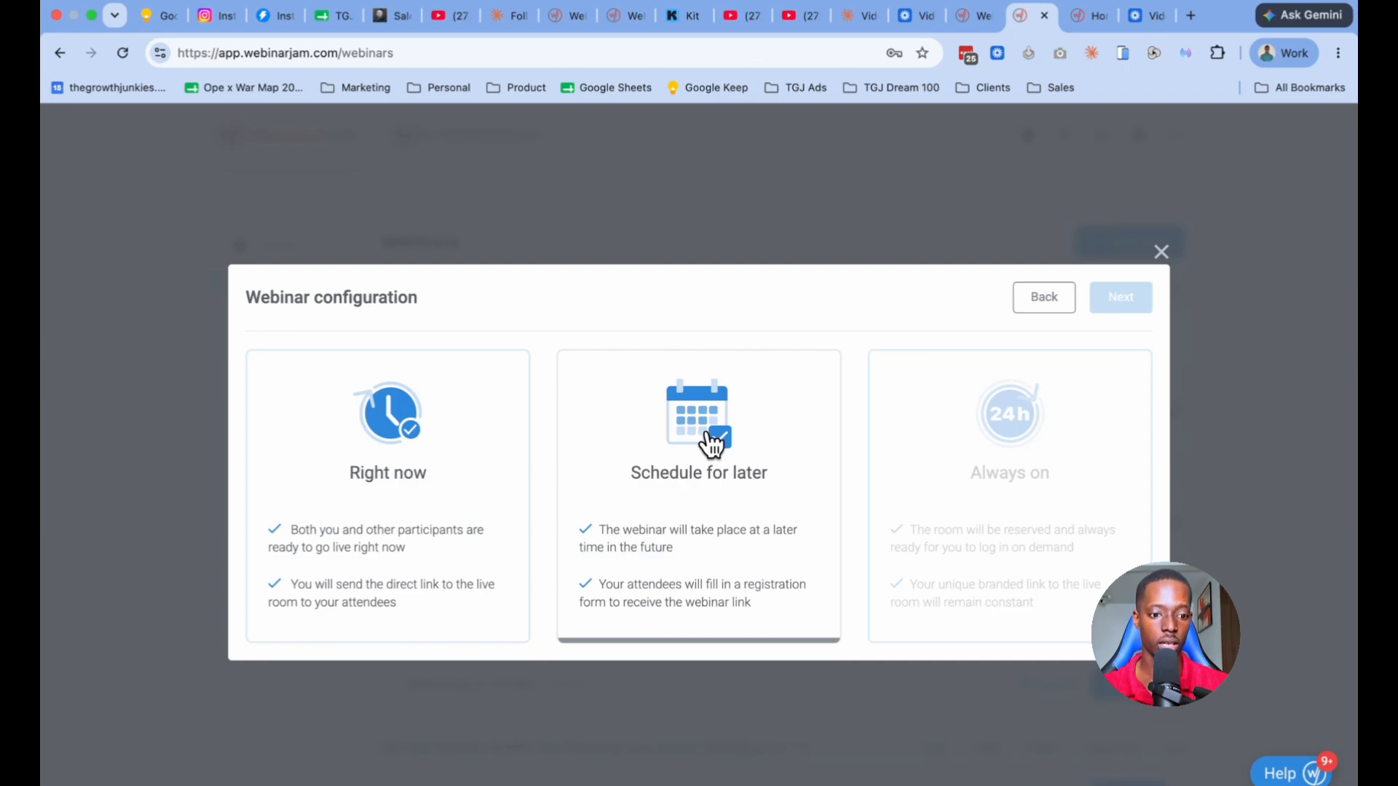
left_click(648, 505)
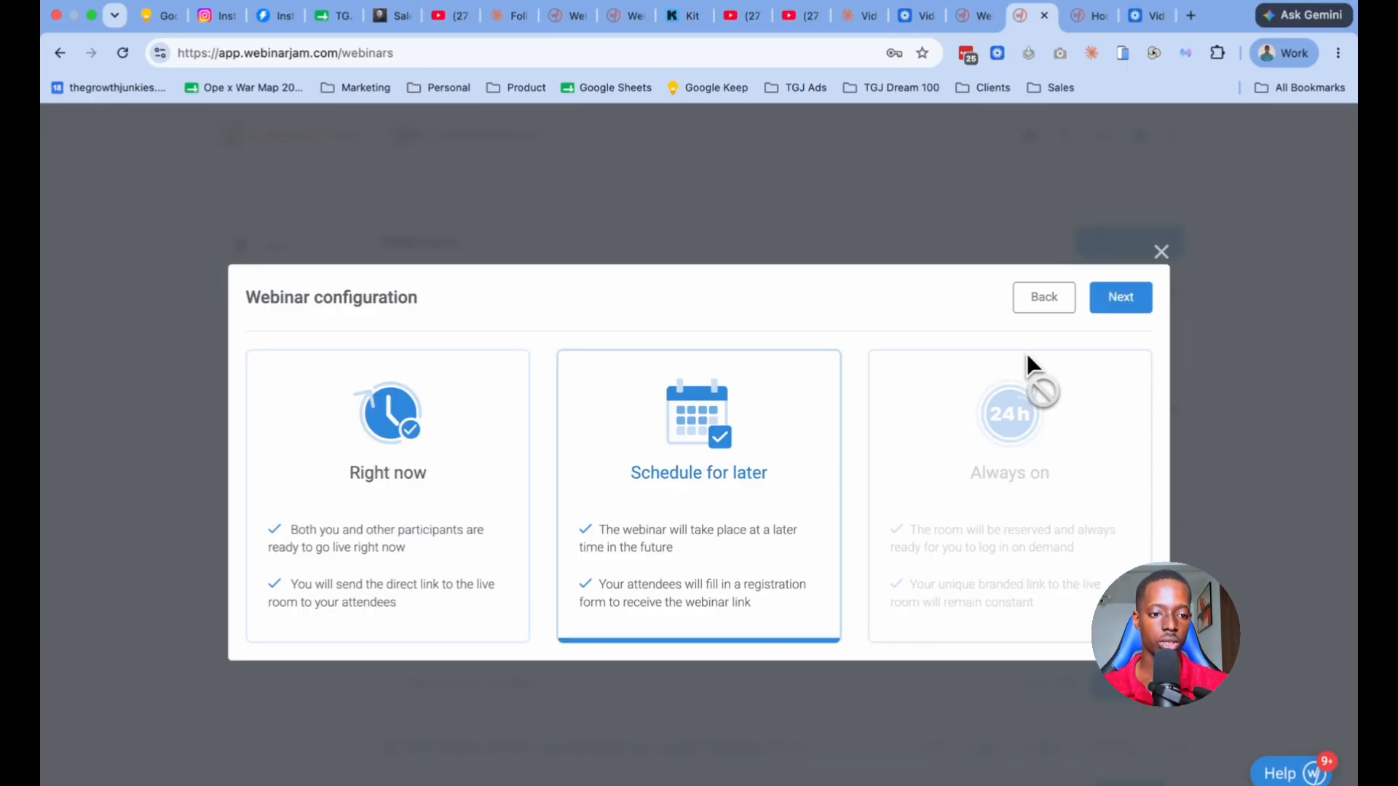
left_click(1113, 298)
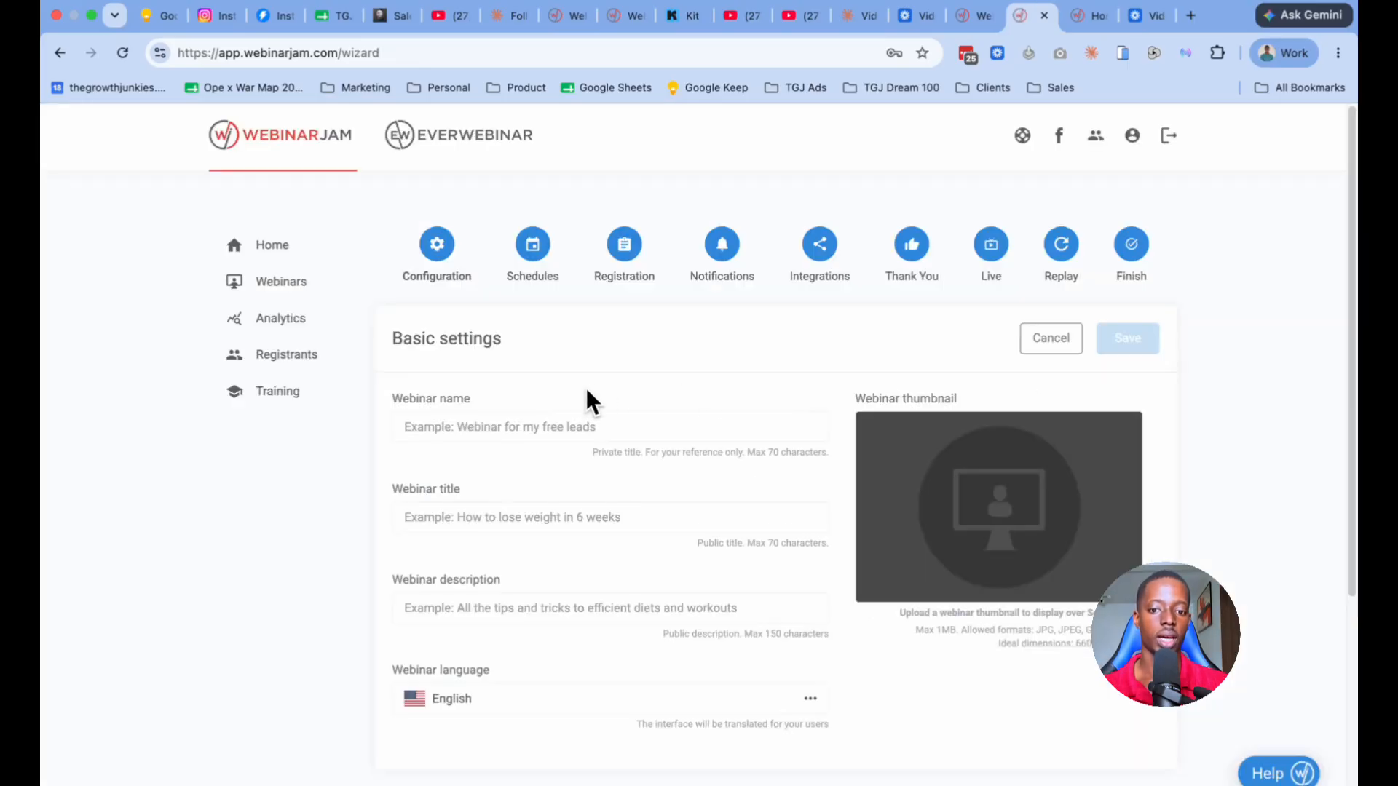
Step: Enter "Test Webinar (7/18)" as the private webinar name in the basic settings
scroll(587, 387, "down", 1)
scroll(502, 426, "down", 1)
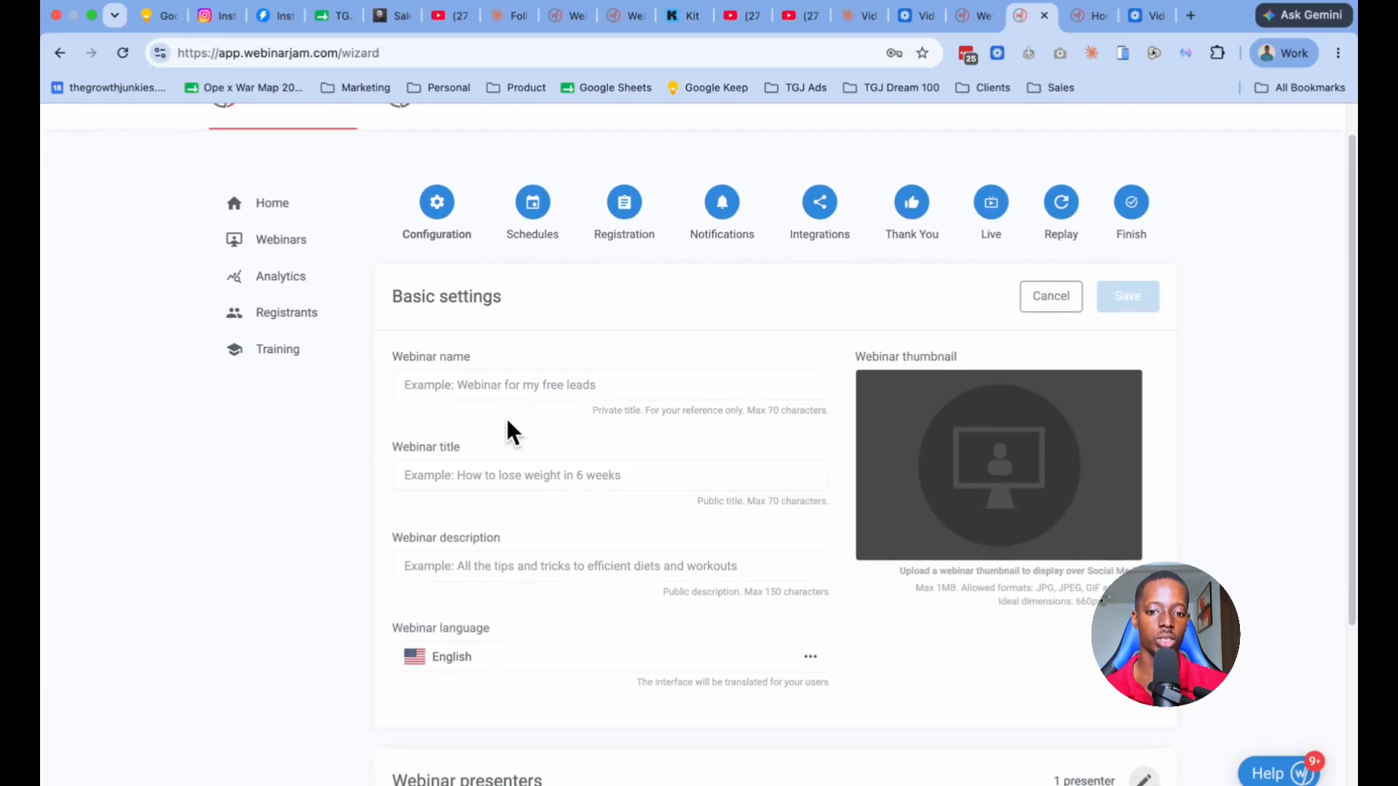
left_click(571, 385)
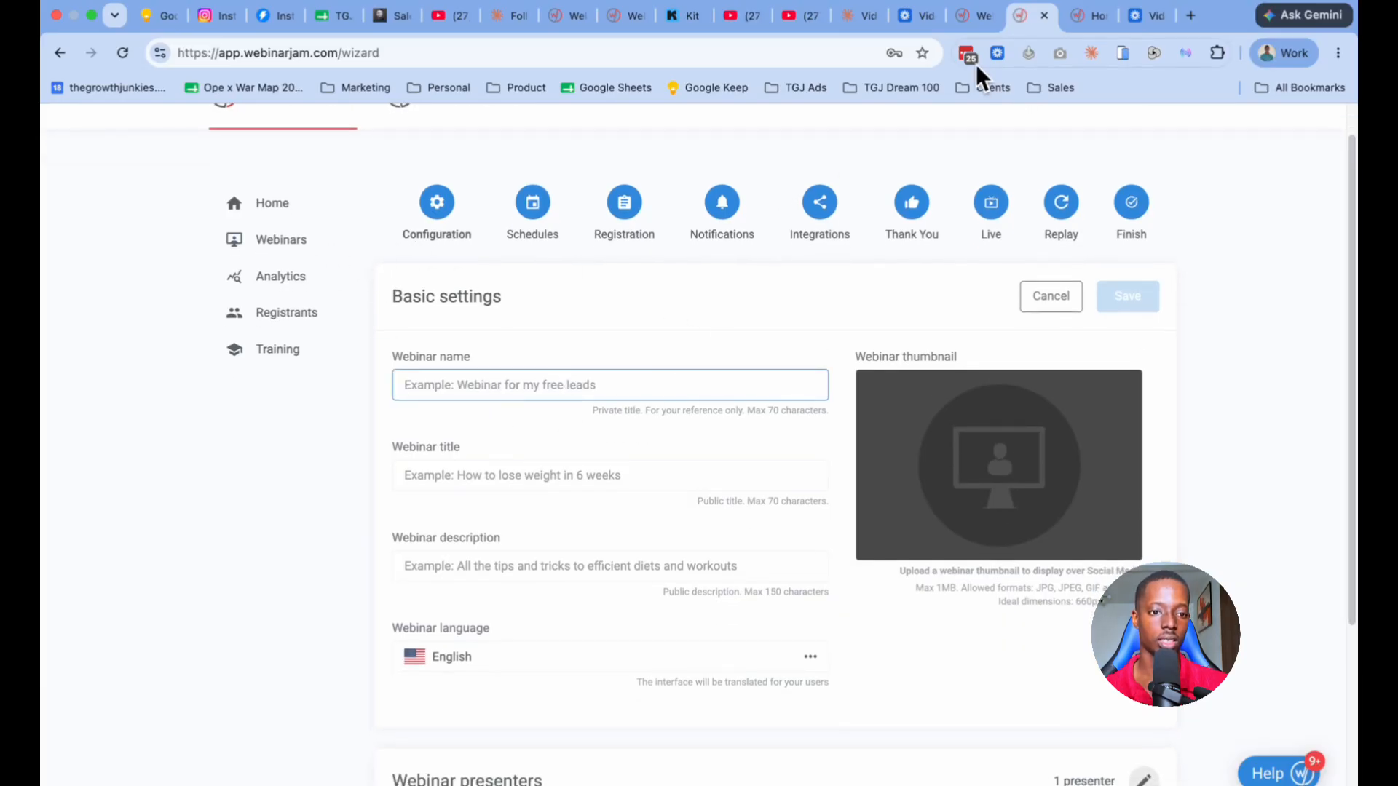
left_click(973, 19)
left_click(1036, 22)
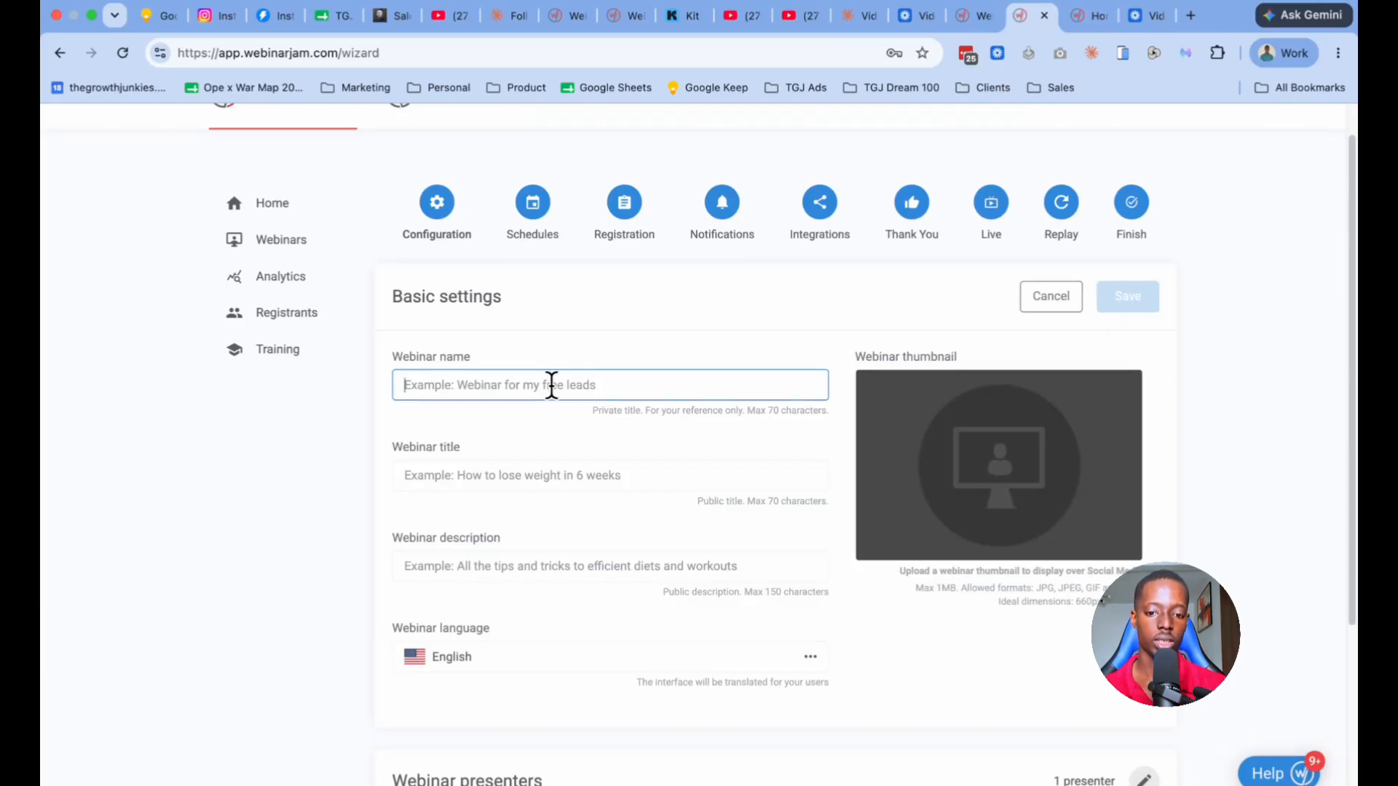
type("Test Webnar")
key("BackSpace")
key("BackSpace")
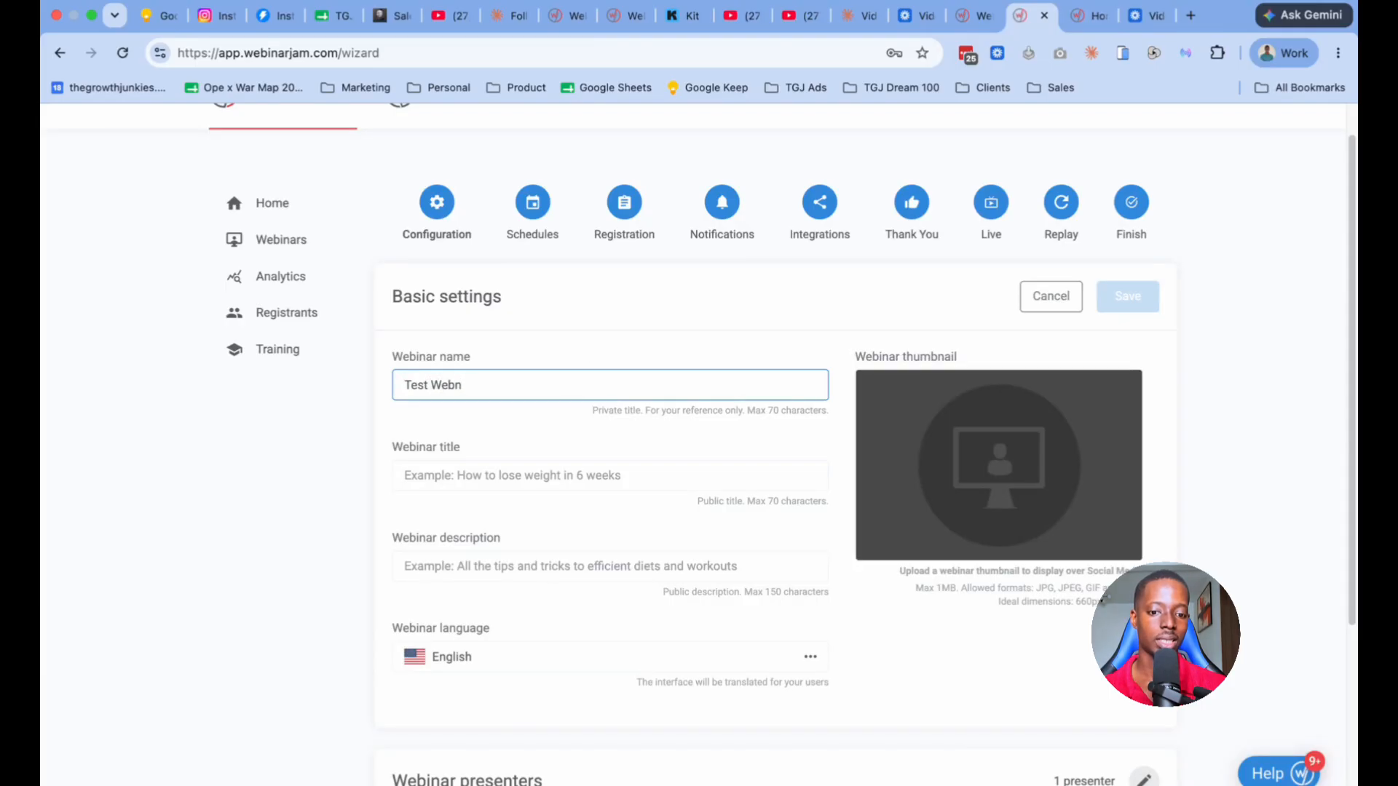
type("nar (")
key("BackSpace")
type("(")
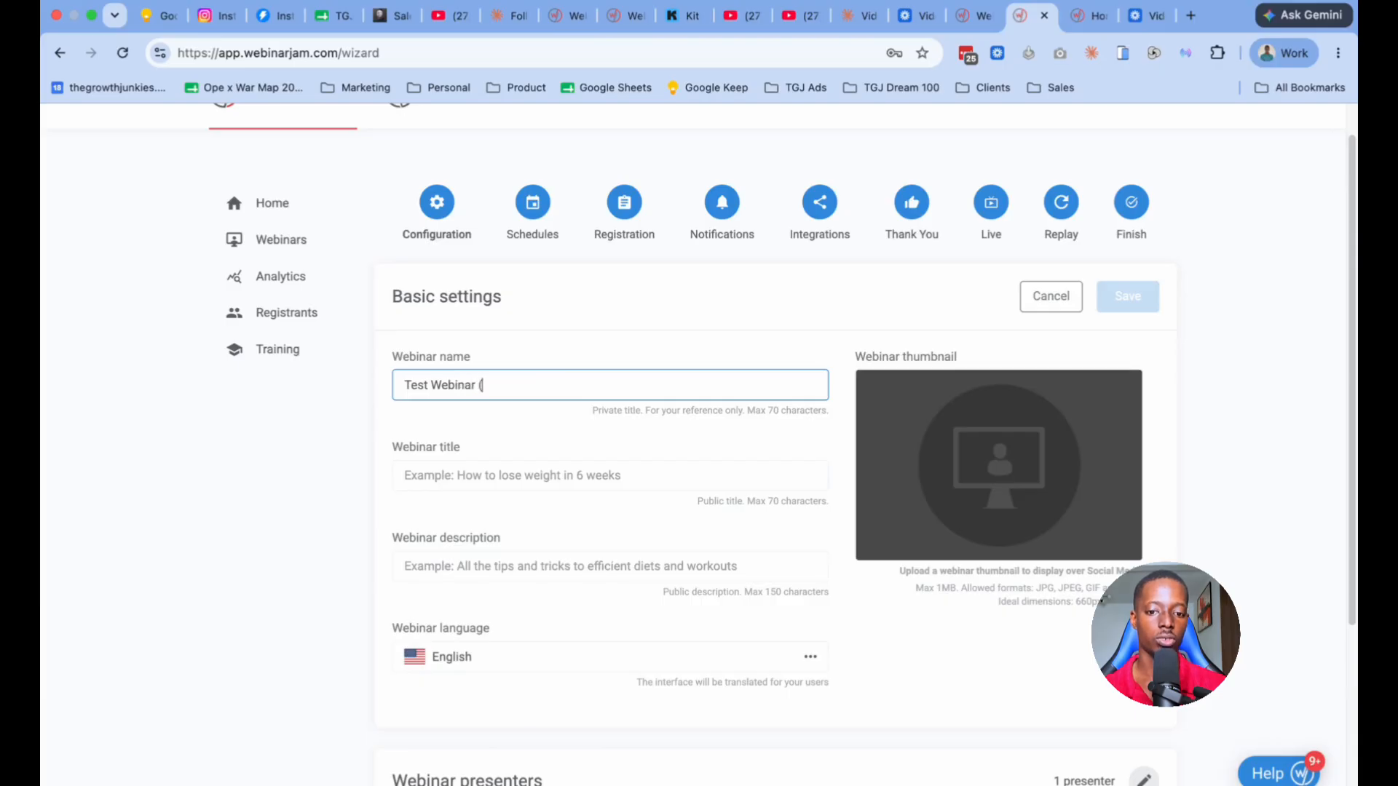
type("7/")
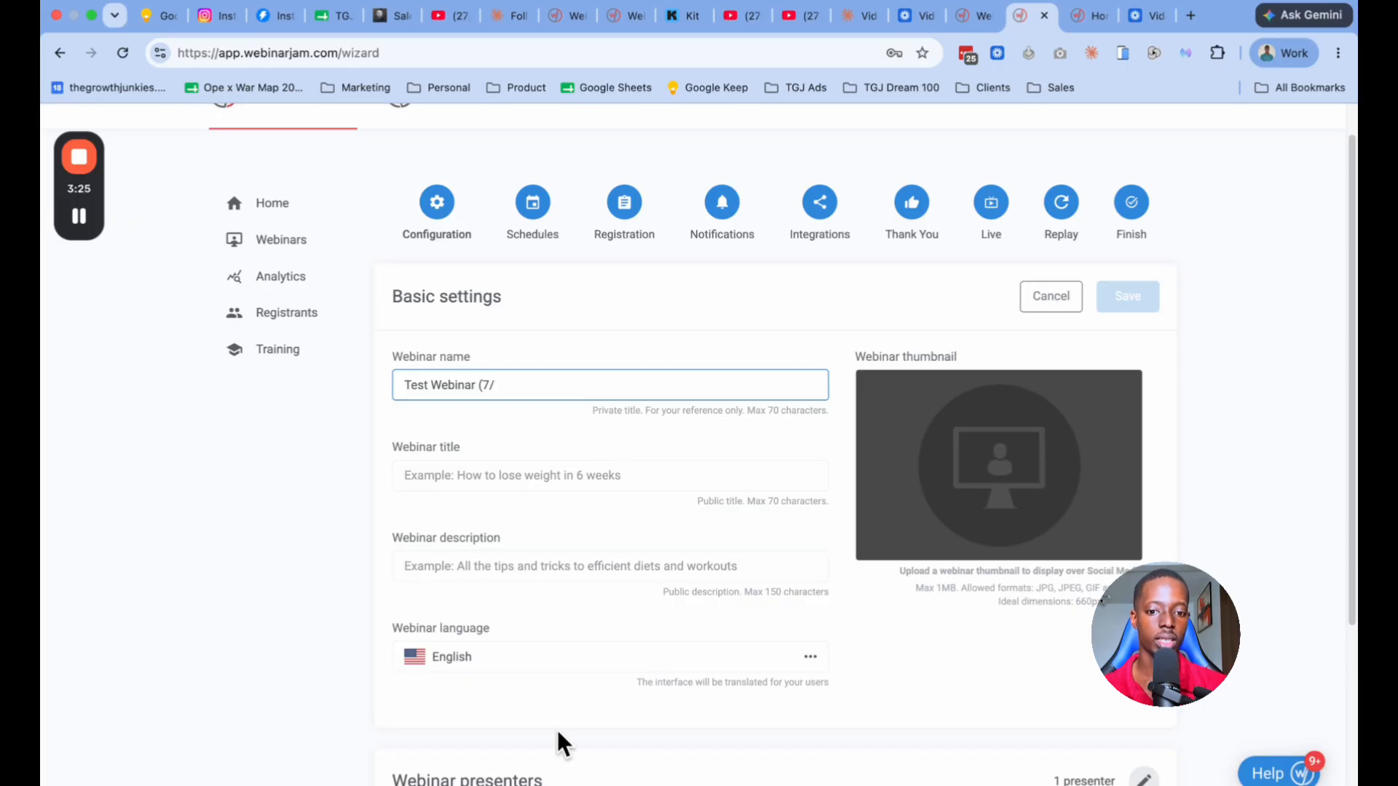
type("18)")
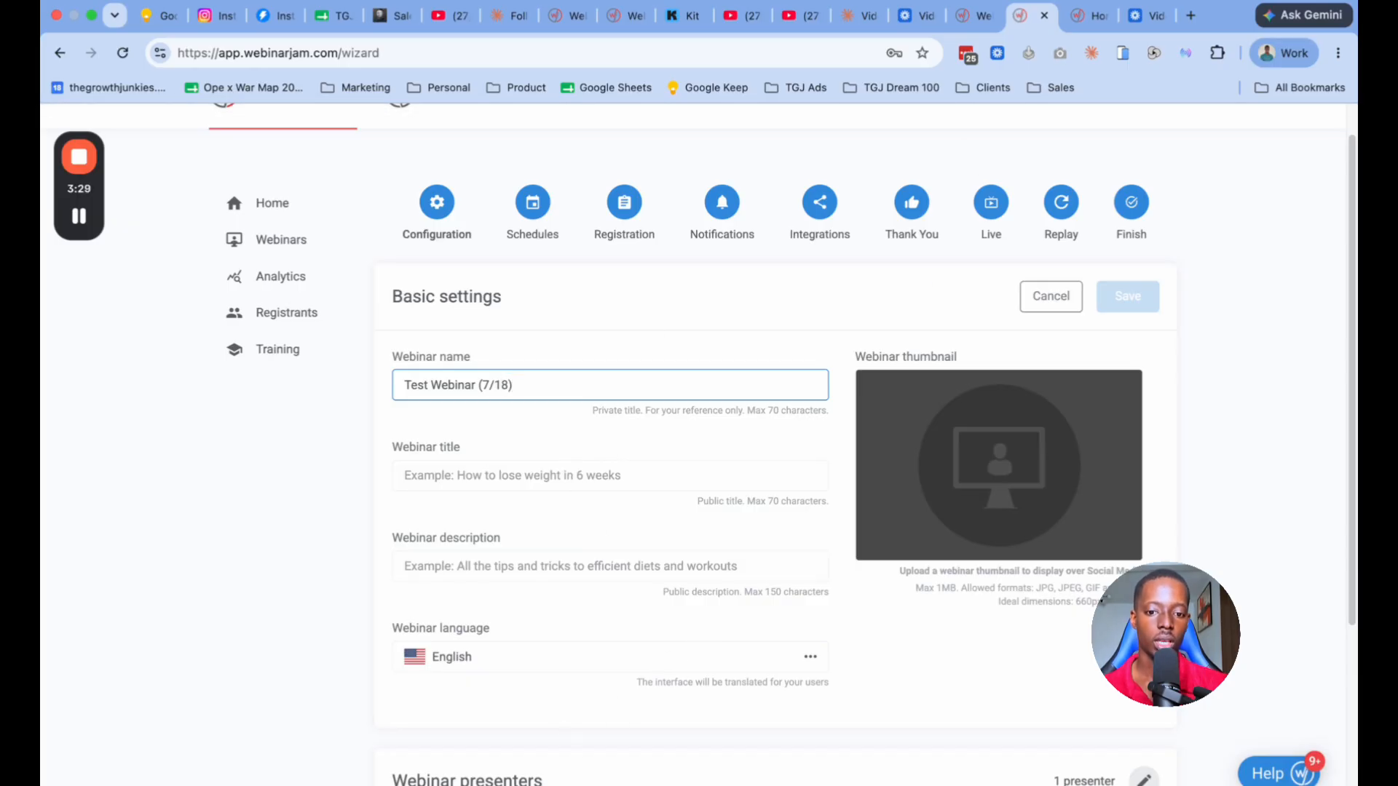
Step: Enter "How to start an Amazaon FBA biz without startup capital" as the public webinar title
left_click(520, 476)
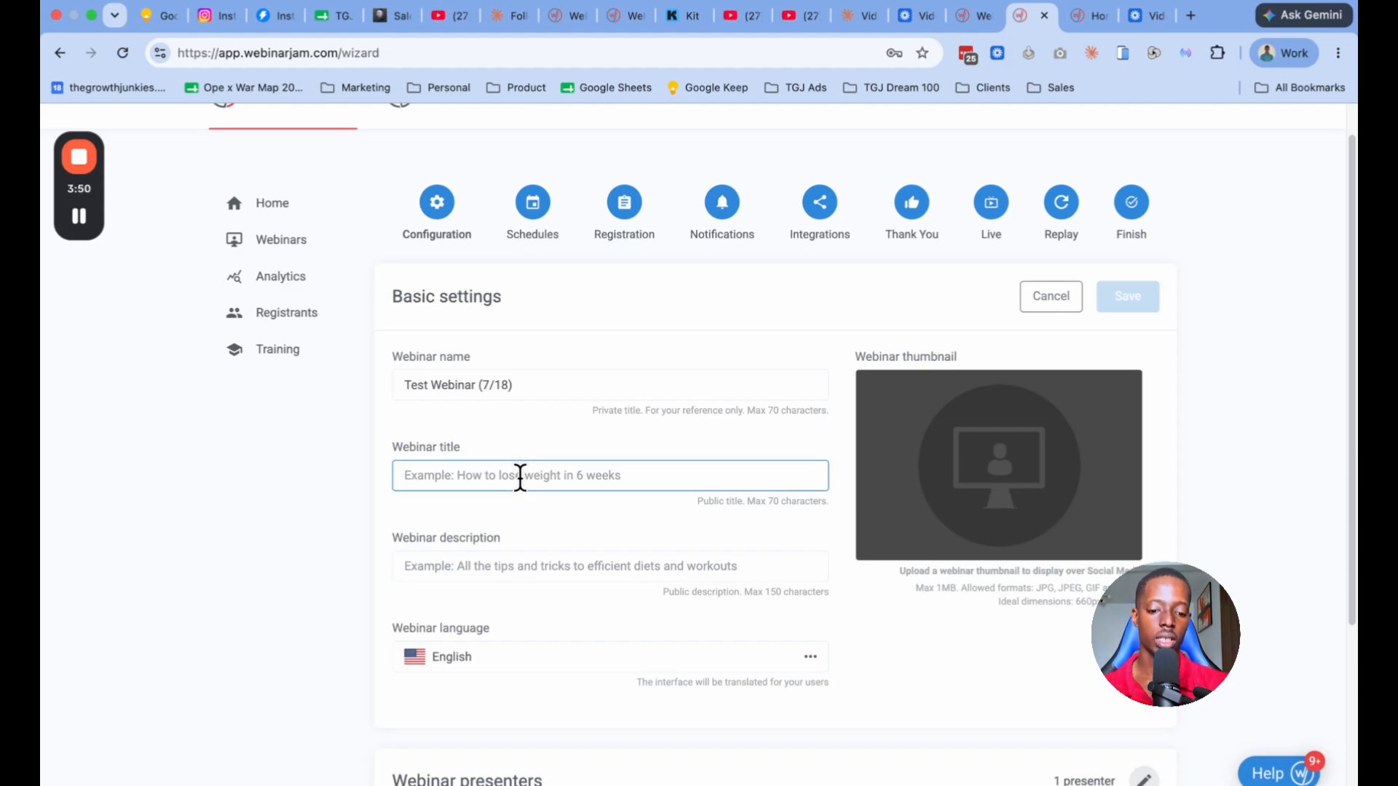
type("How to ")
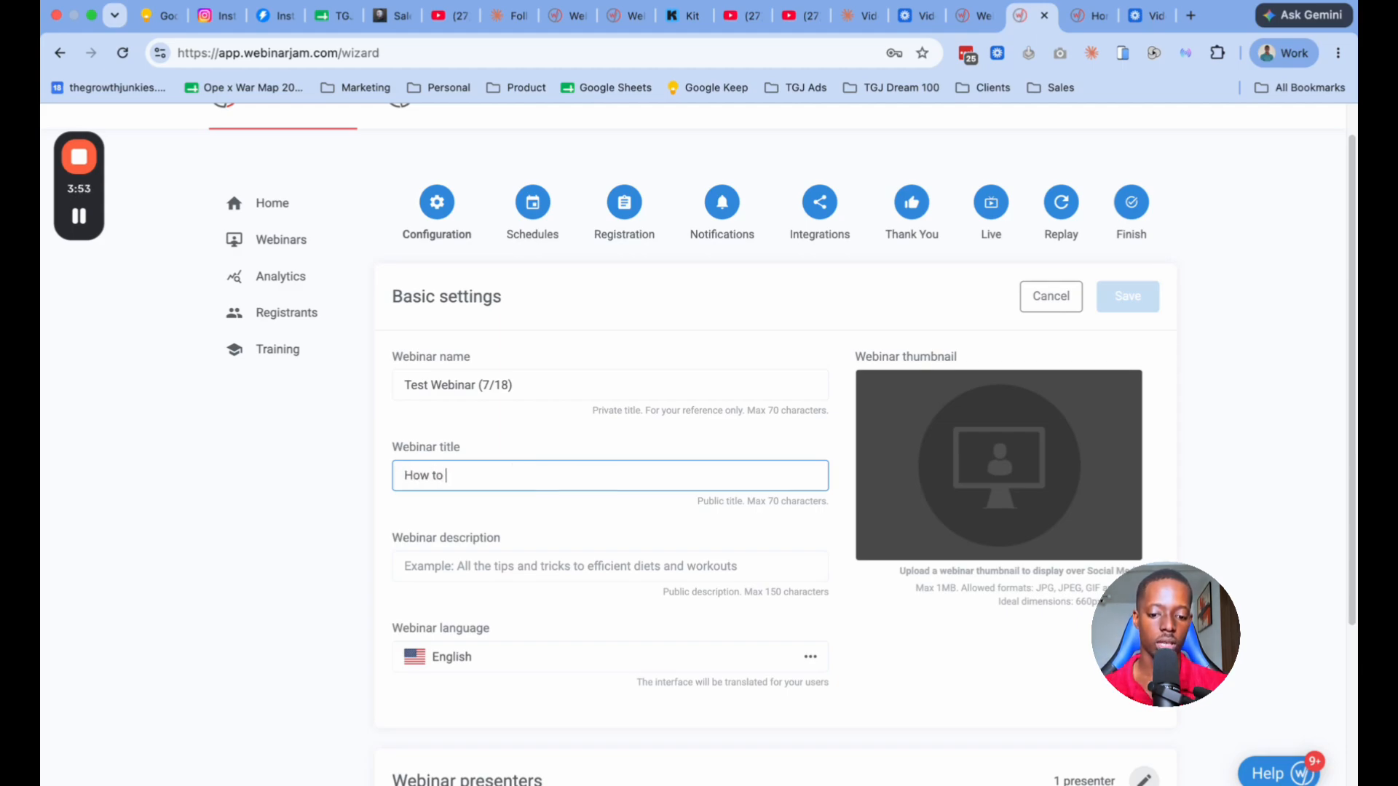
type("start an ")
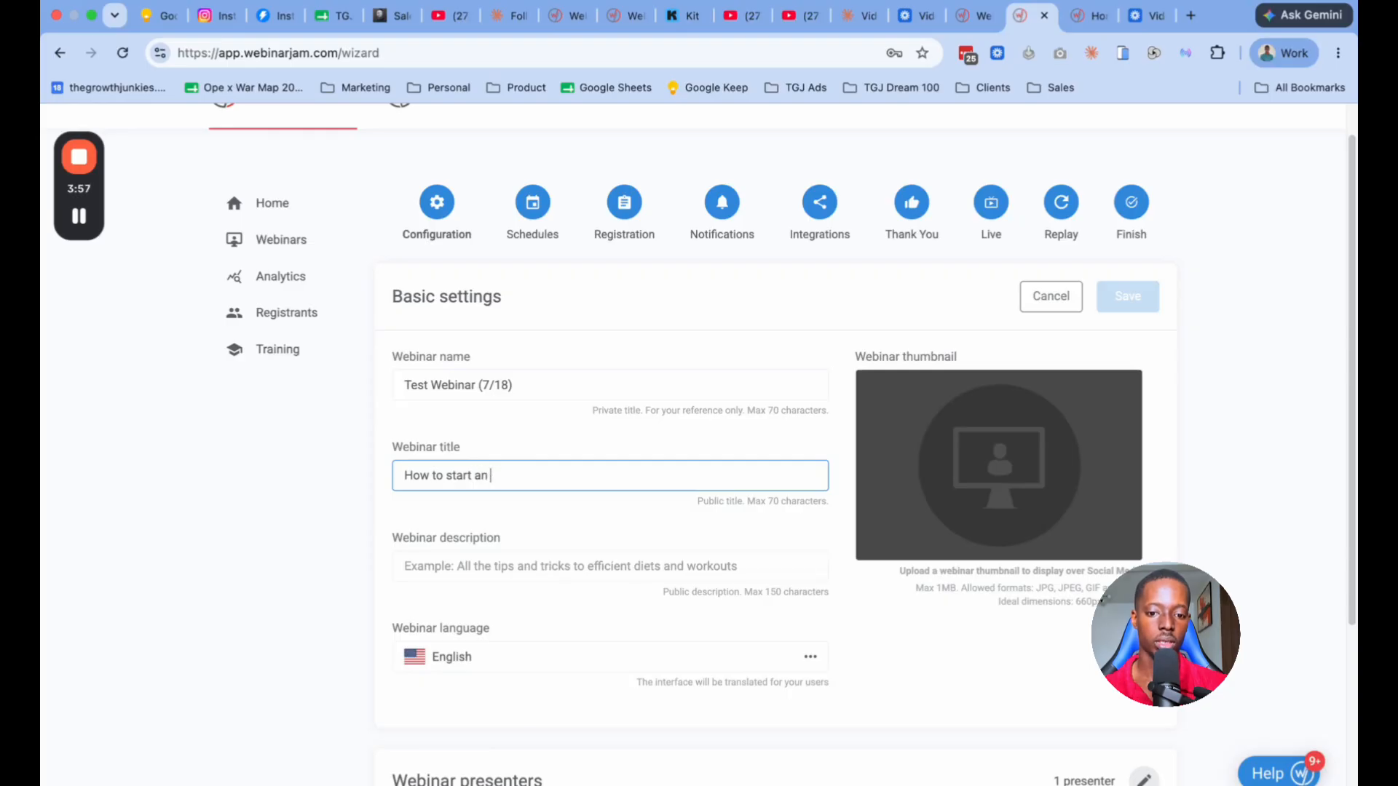
type("Amazaon FBA biz without startuo")
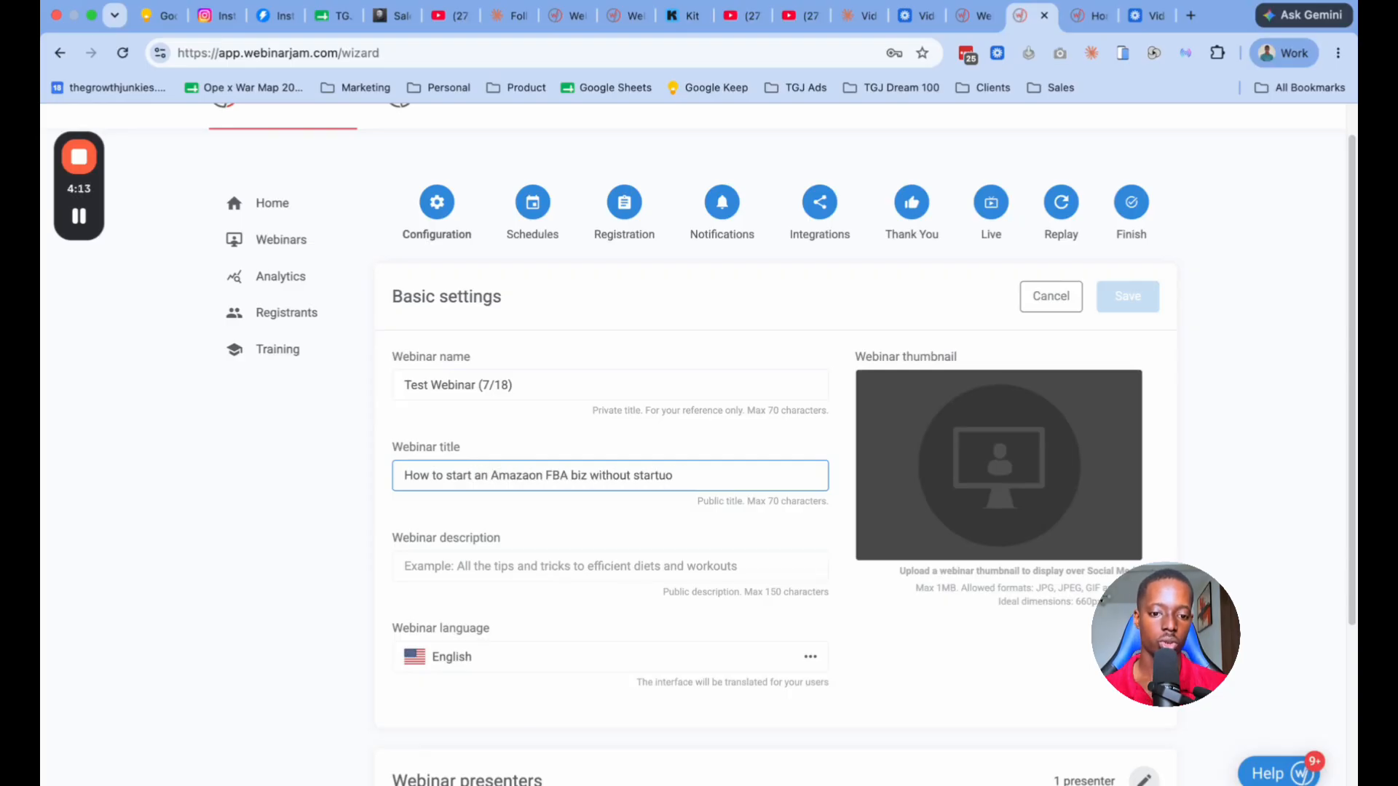
key("BackSpace")
type("p ca")
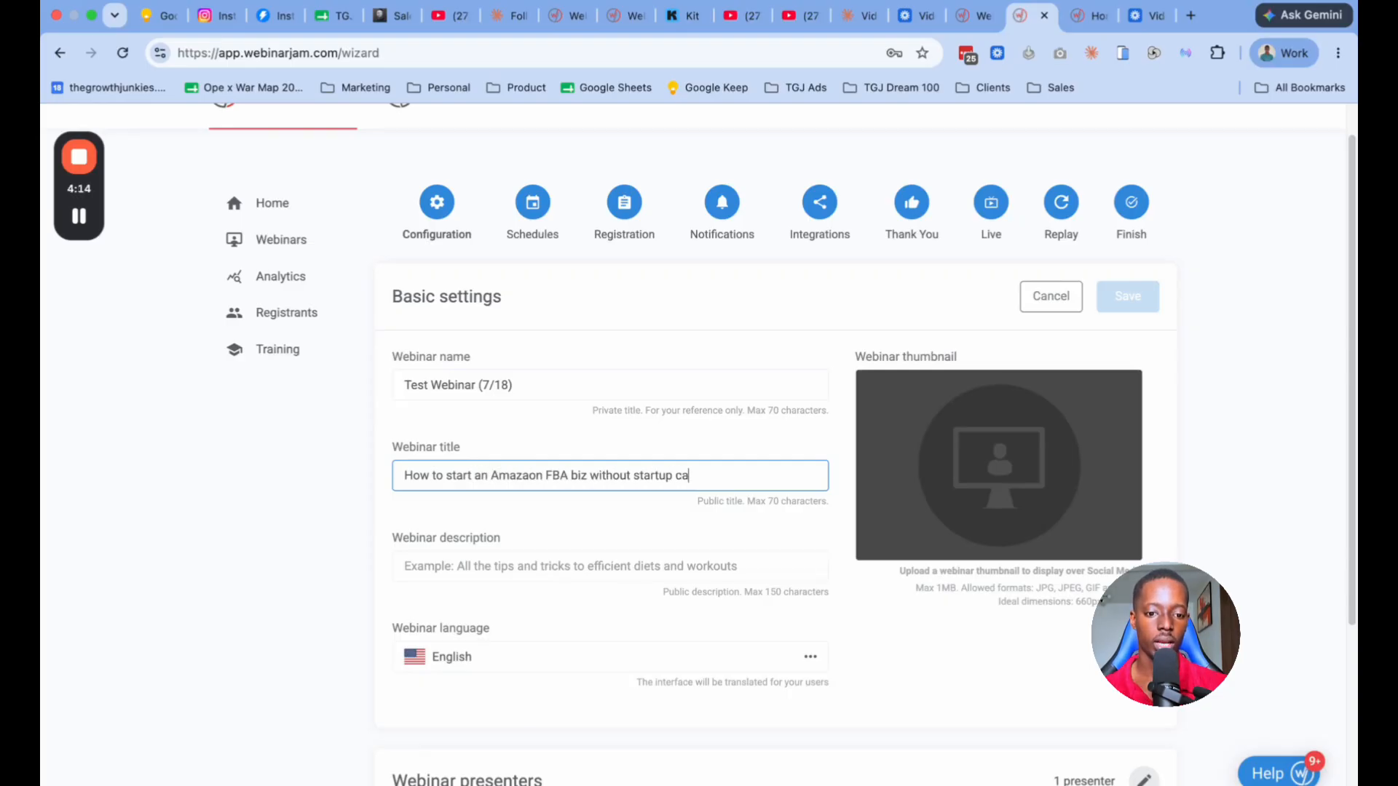
type("pital")
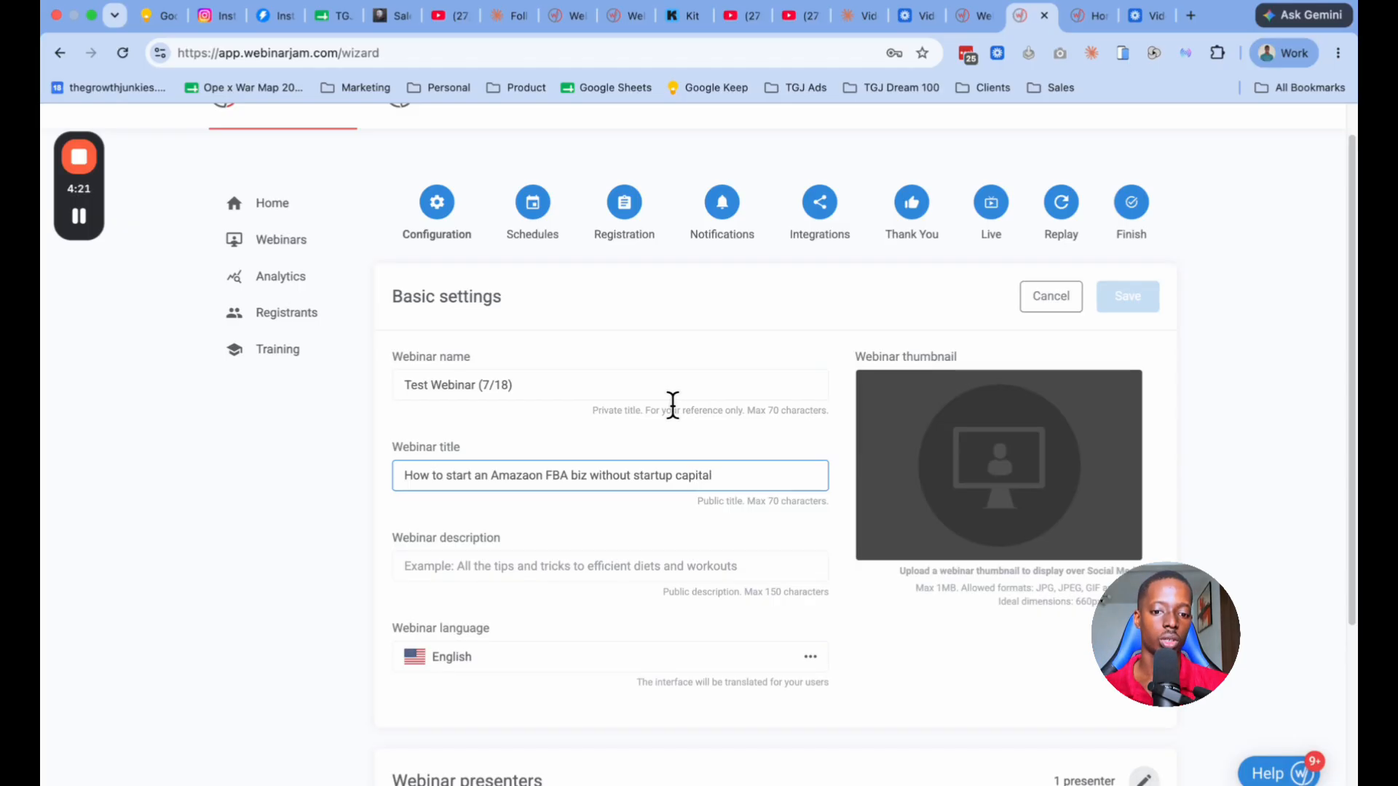
left_click_drag(728, 474, 396, 477)
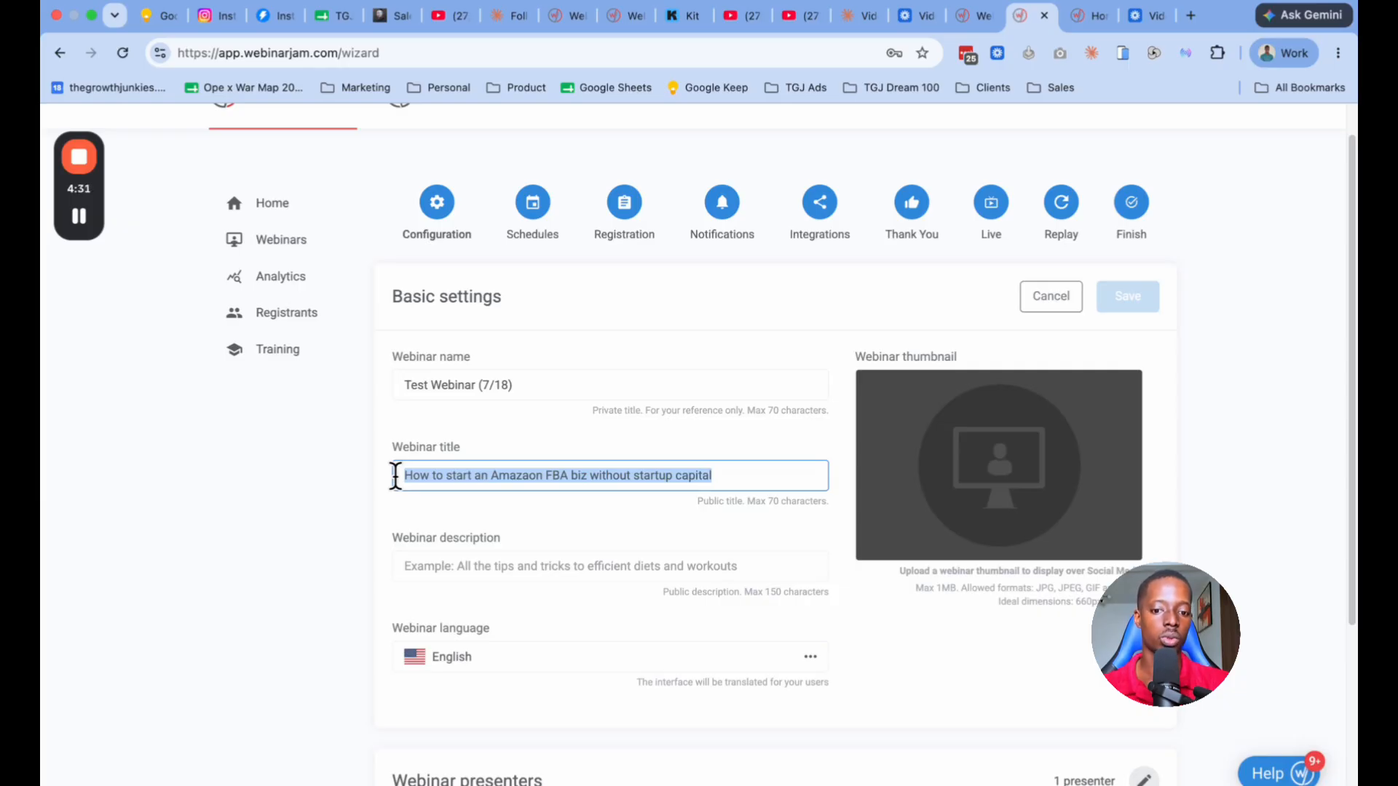
Step: Enter "My system for launching your Amazon biz." as the webinar description
left_click(463, 567)
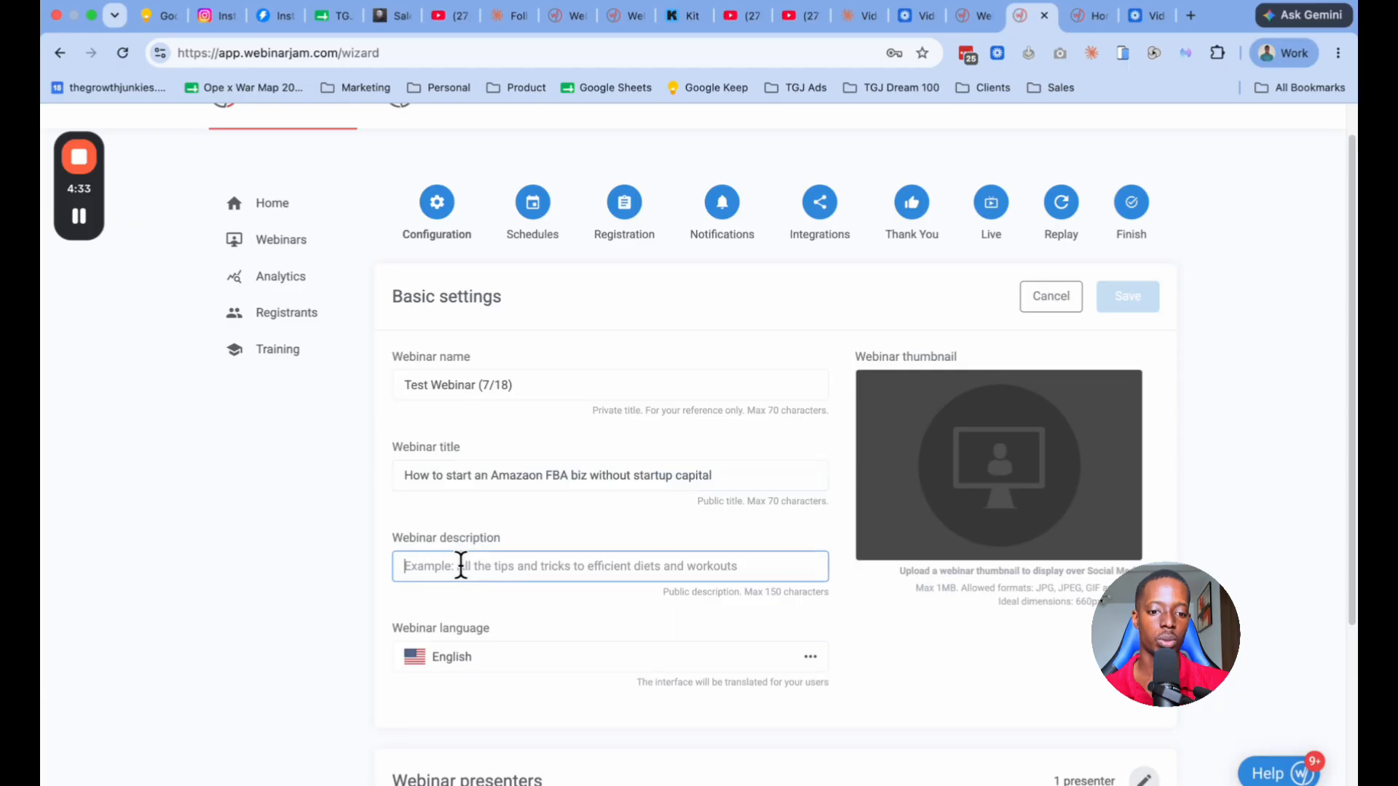
scroll(535, 554, "down", 1)
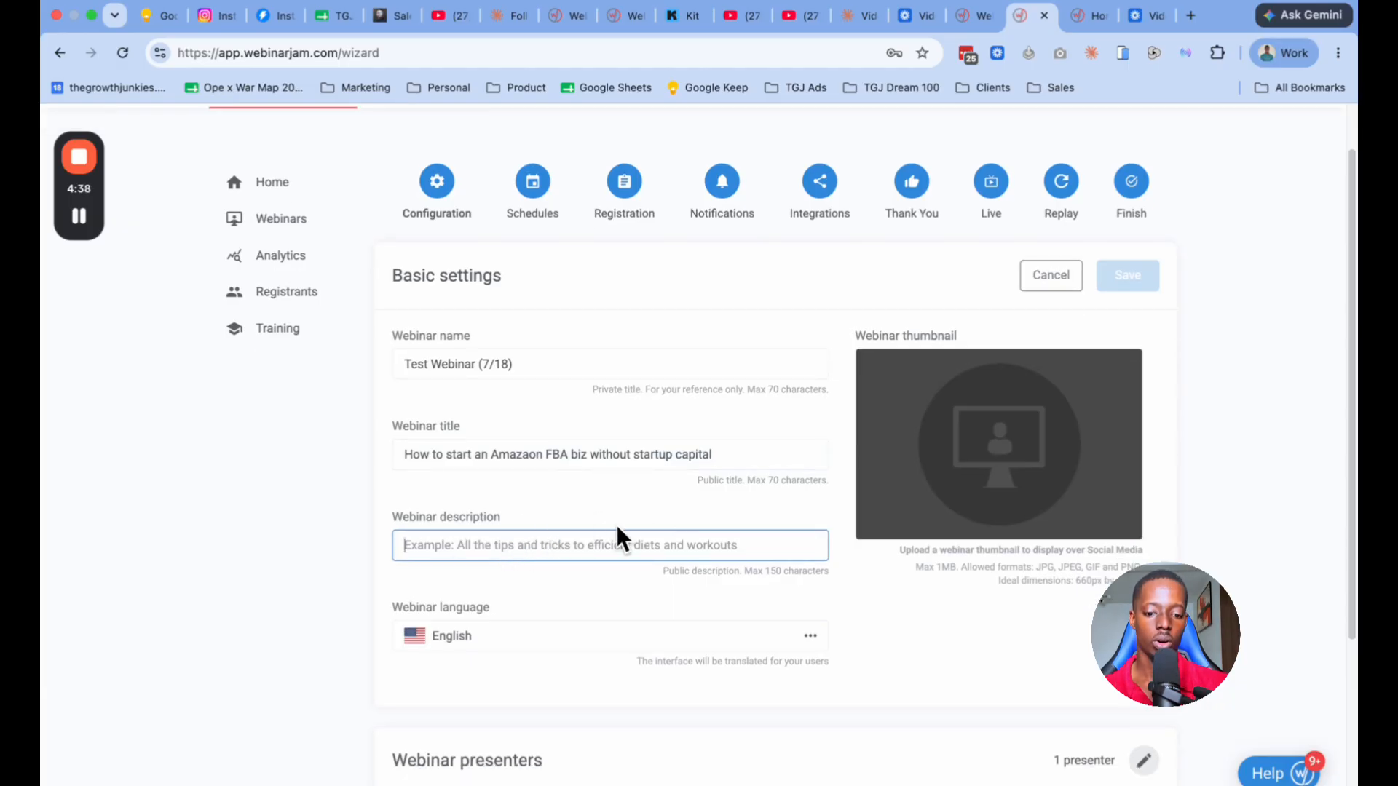
type("My system")
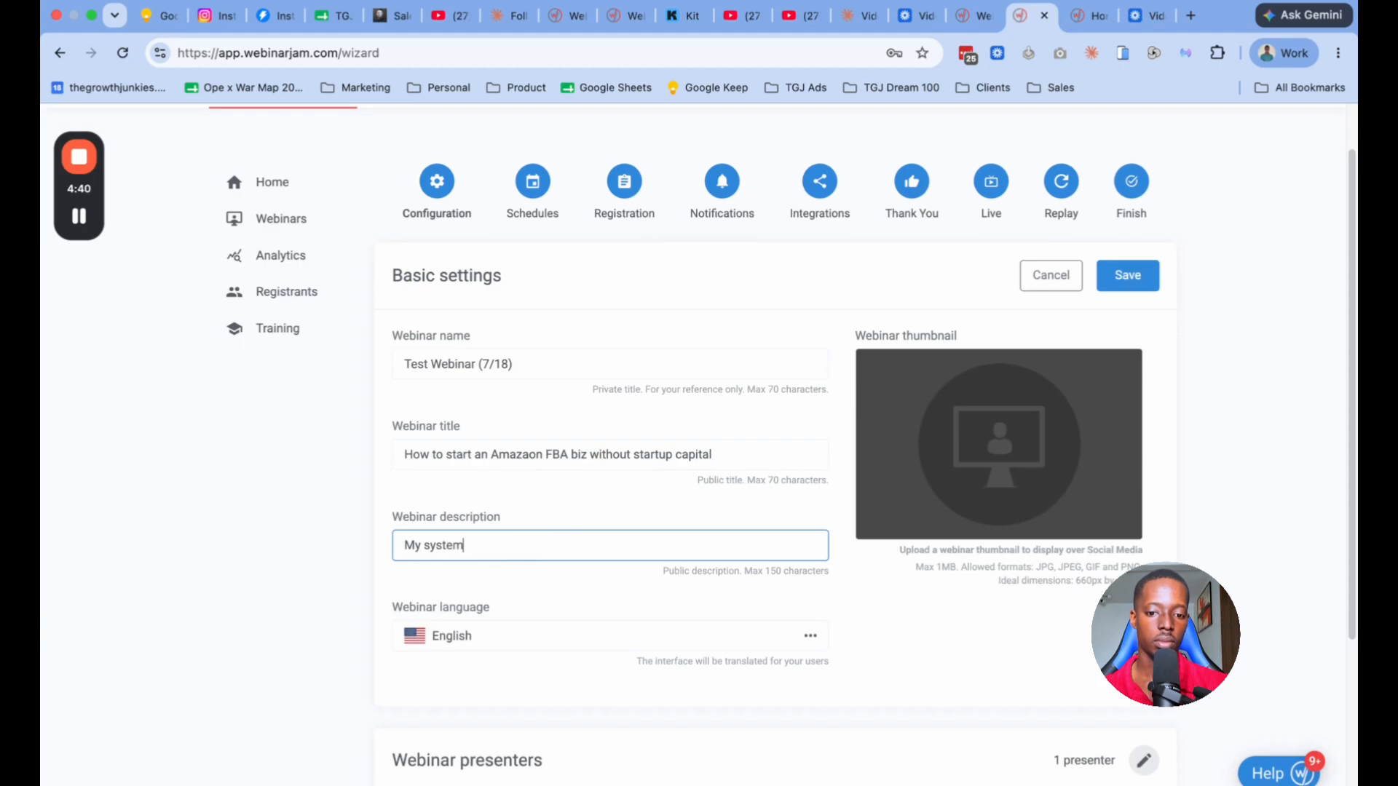
type(" for launching your Amz")
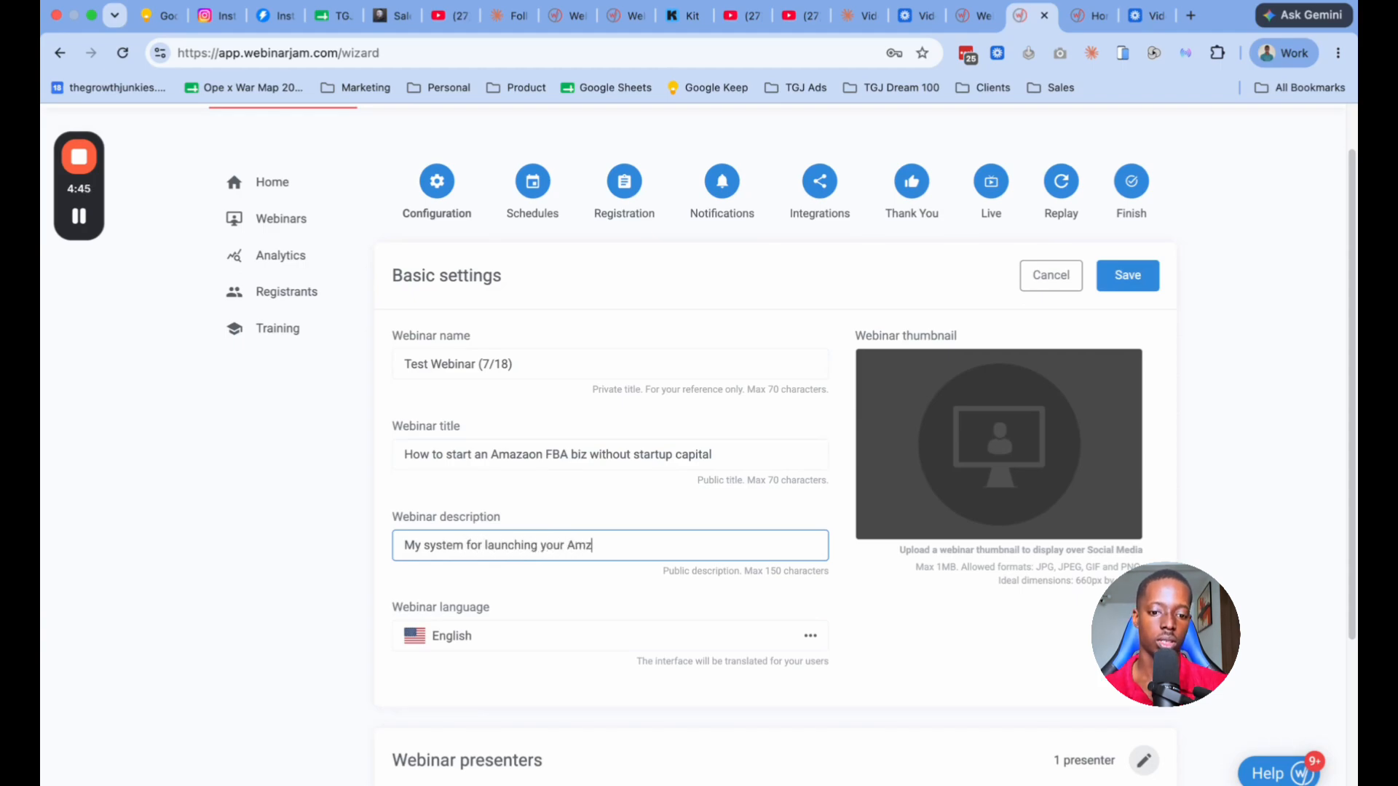
key("BackSpace")
type("azon b")
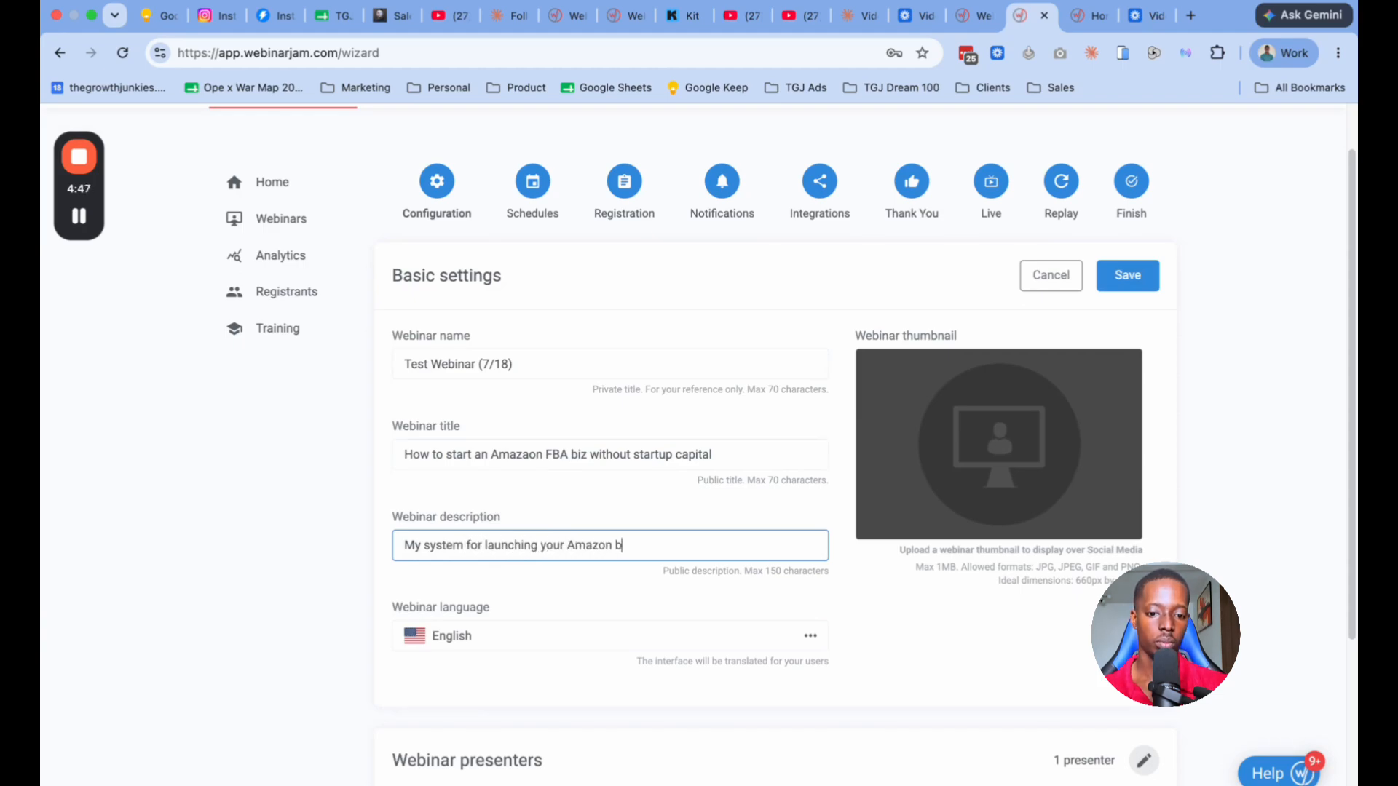
type("iz.")
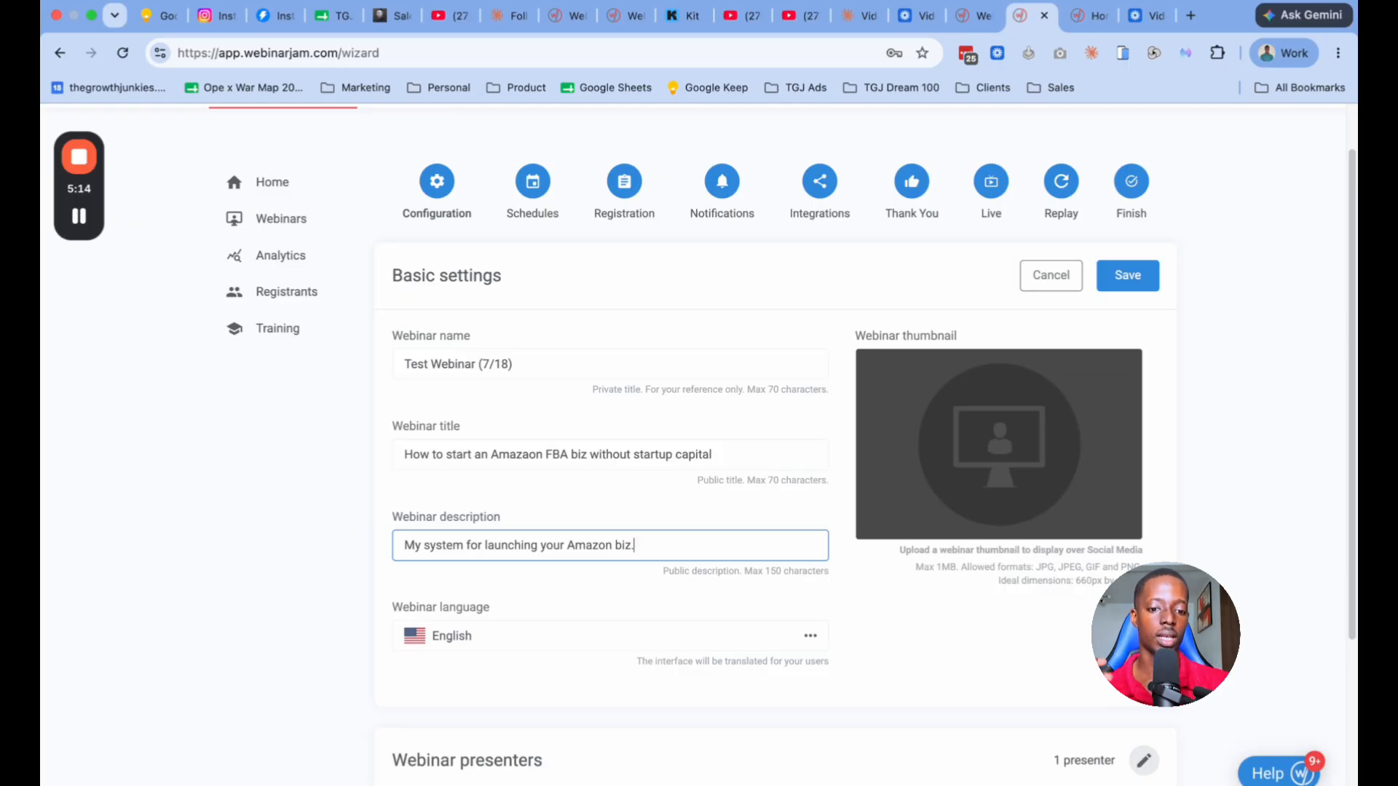
scroll(674, 473, "down", 5)
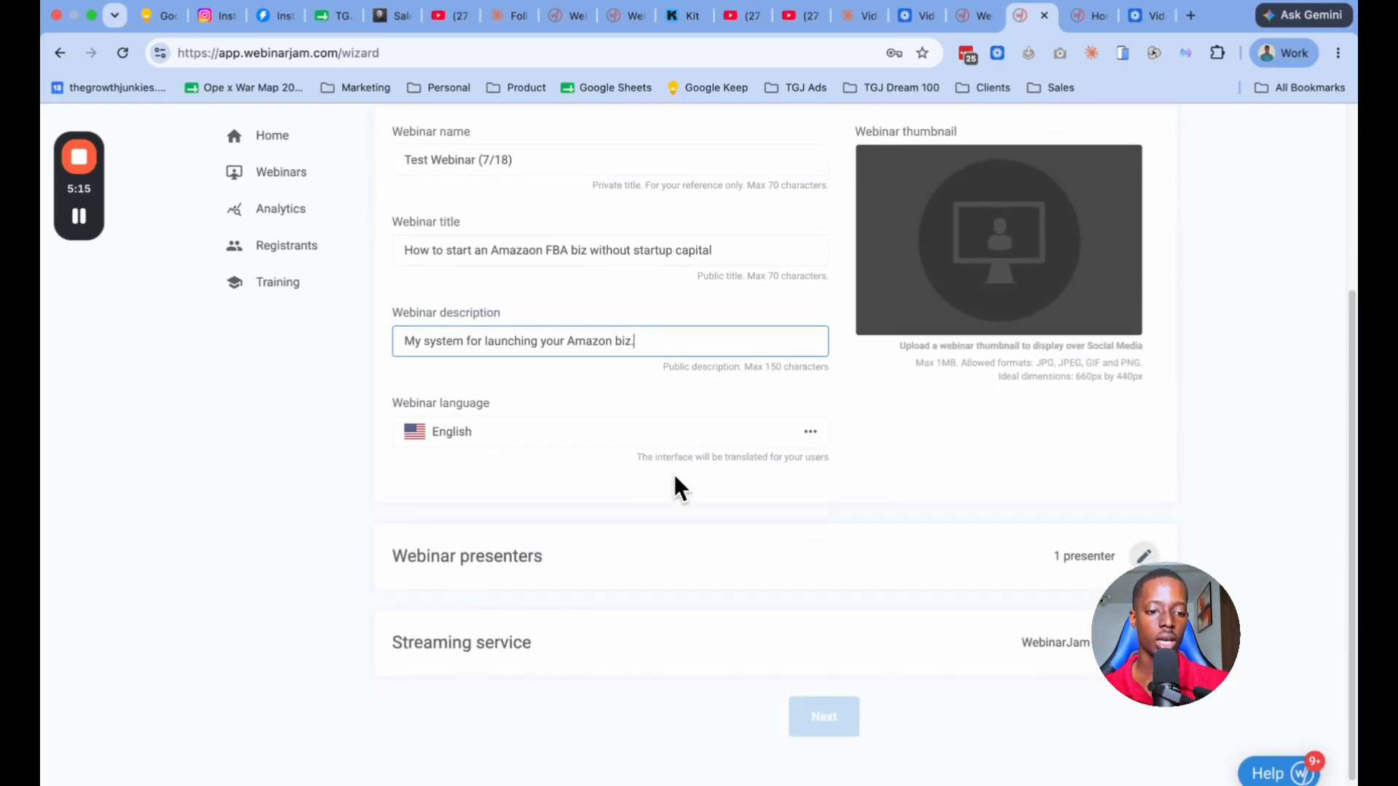
Step: Save the webinar presenters with the existing host only and the streaming service as WebinarJam Live
left_click(1144, 504)
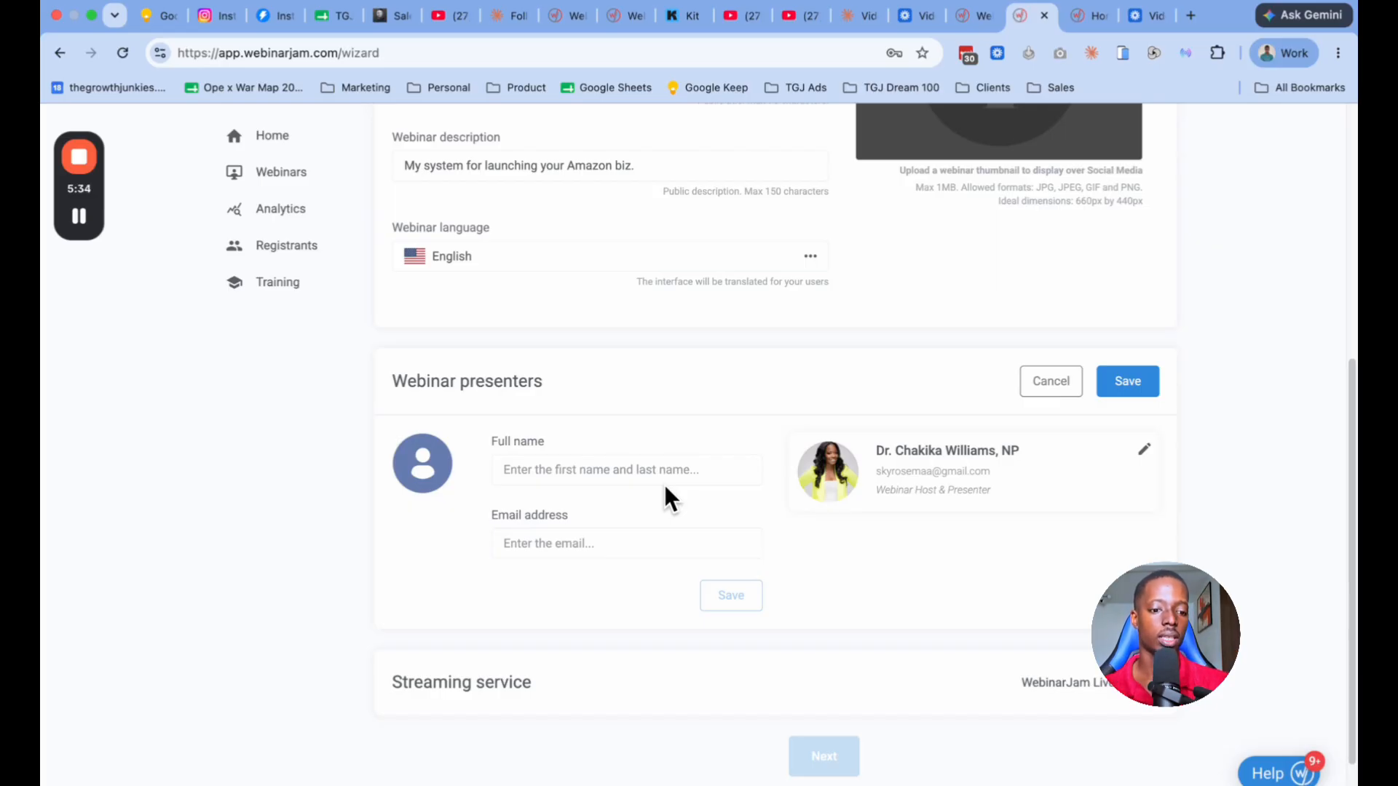
scroll(747, 513, "down", 1)
scroll(747, 513, "down", 2)
left_click(1144, 585)
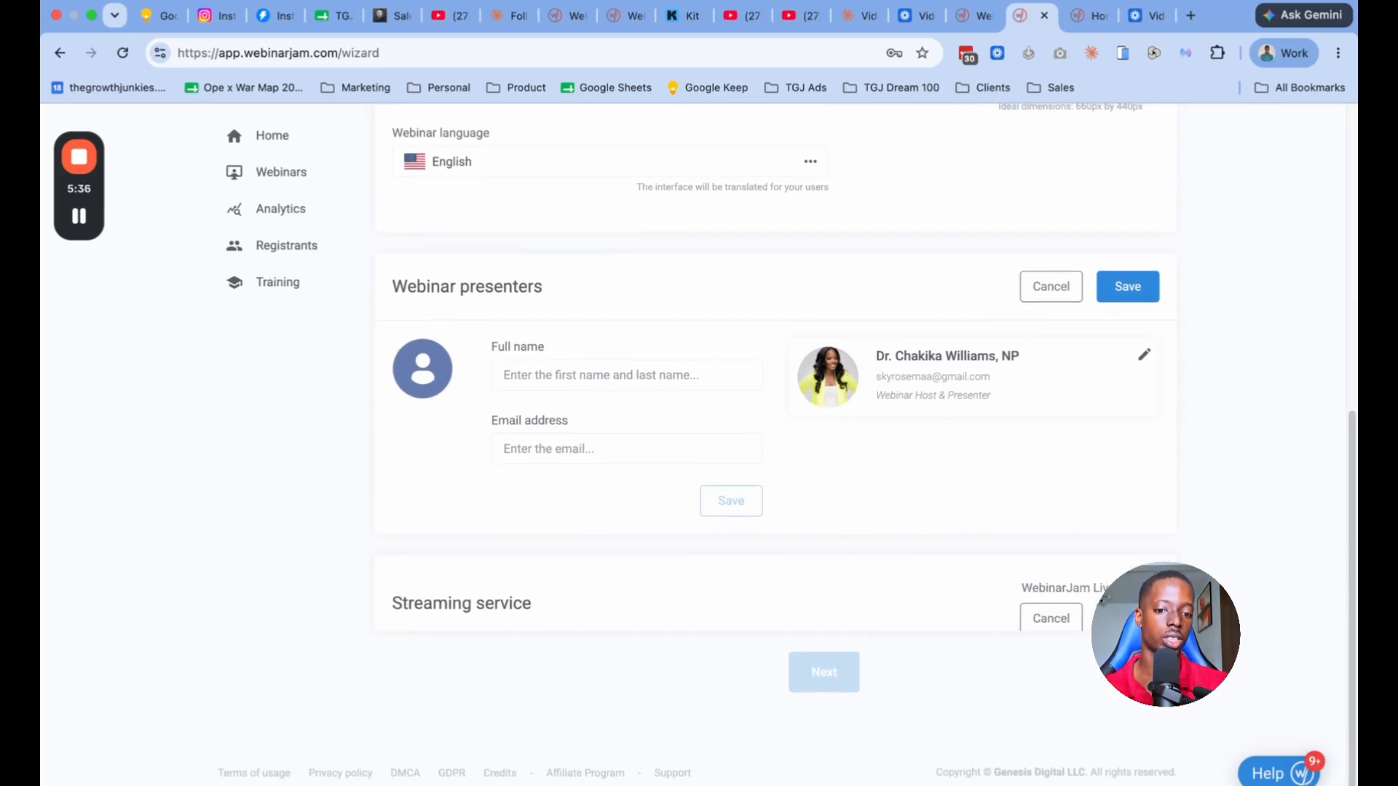
scroll(878, 518, "down", 3)
scroll(878, 518, "down", 1)
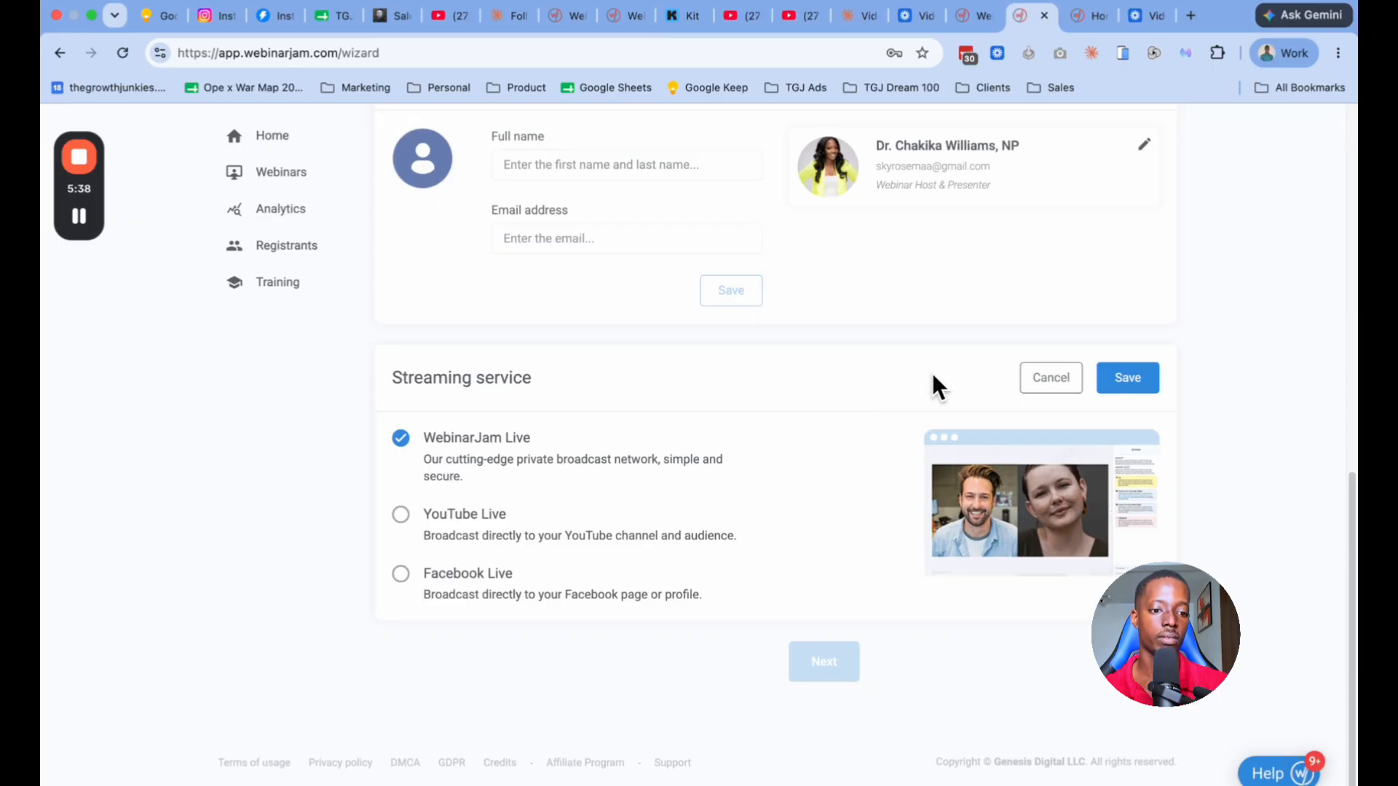
left_click(1109, 380)
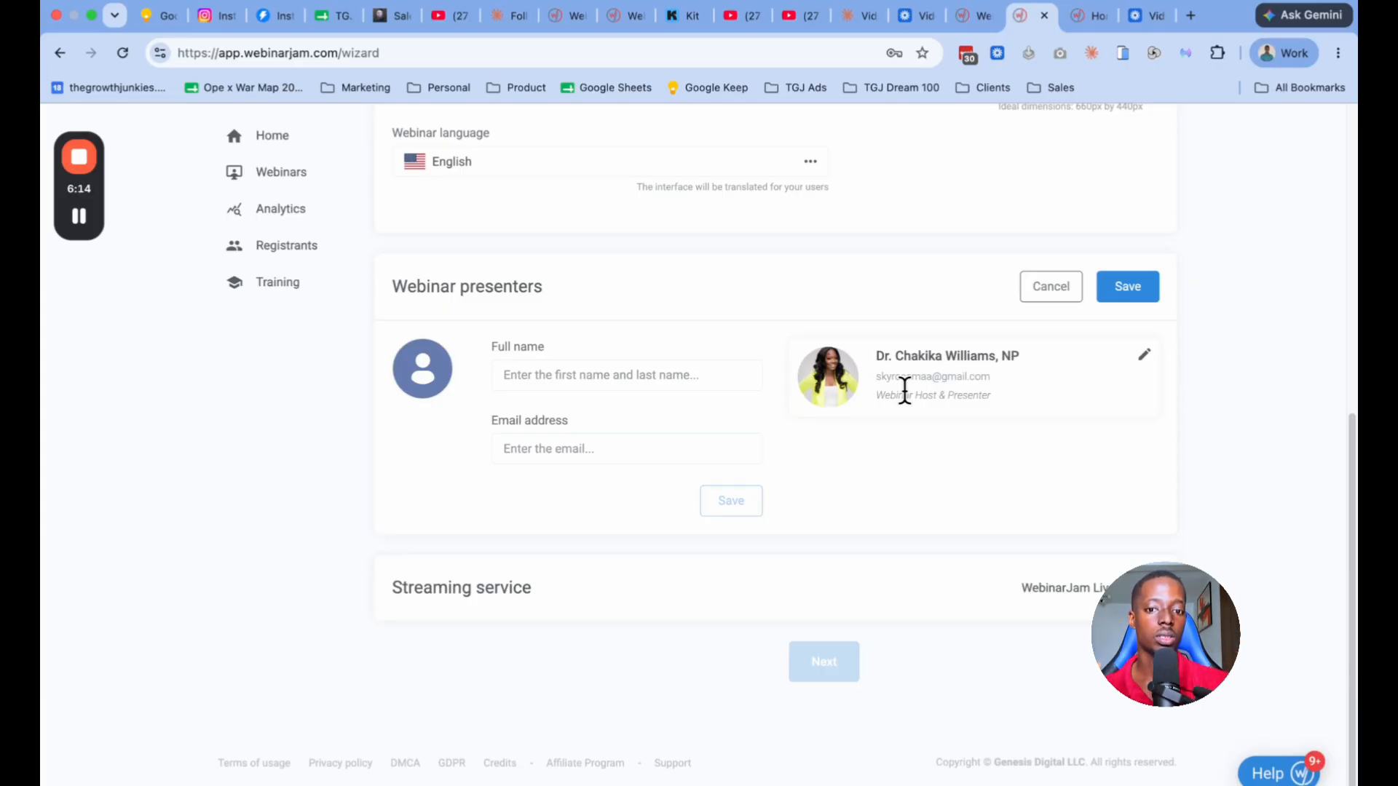
left_click(1124, 309)
Step: Save the basic settings and submit the Configuration stage of the wizard
scroll(922, 326, "up", 6)
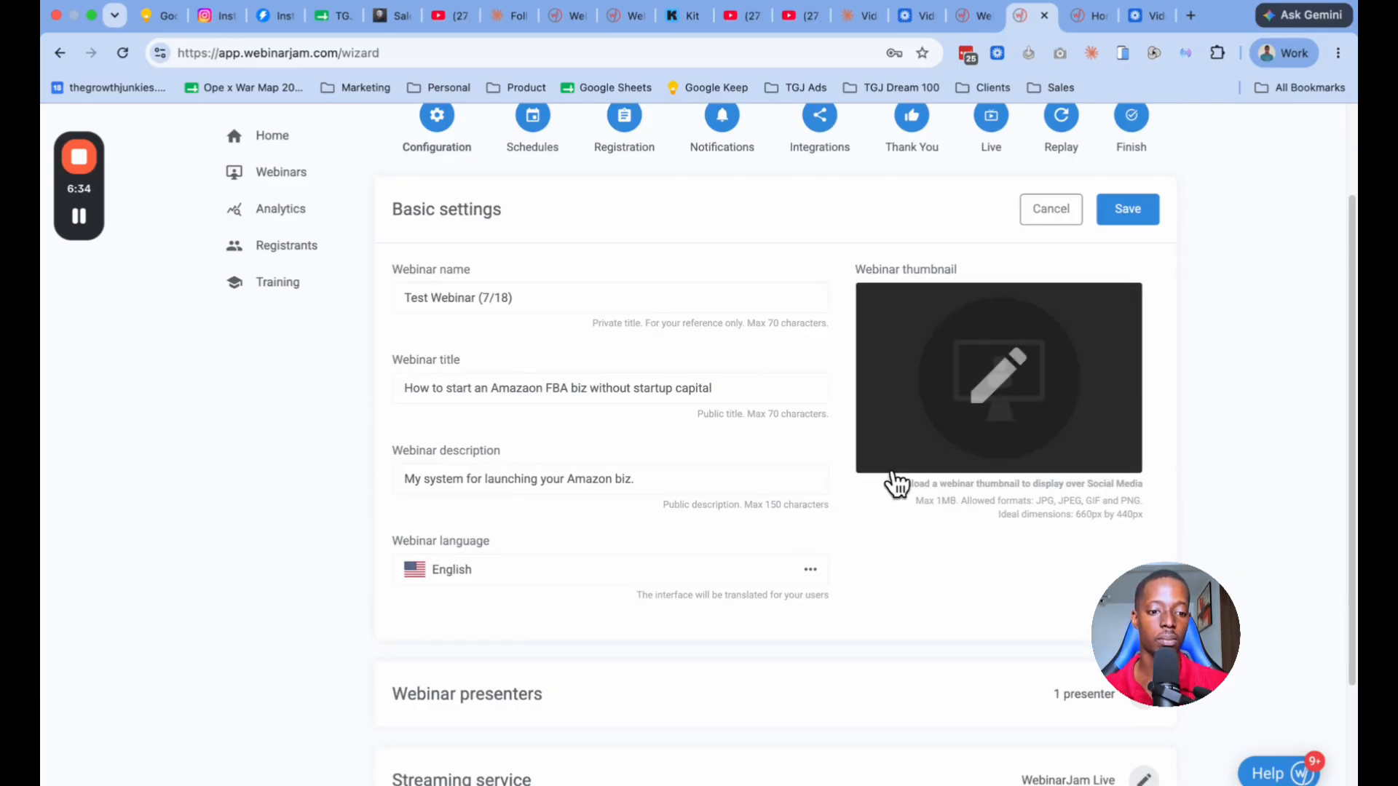
scroll(1019, 364, "down", 1)
left_click(1122, 198)
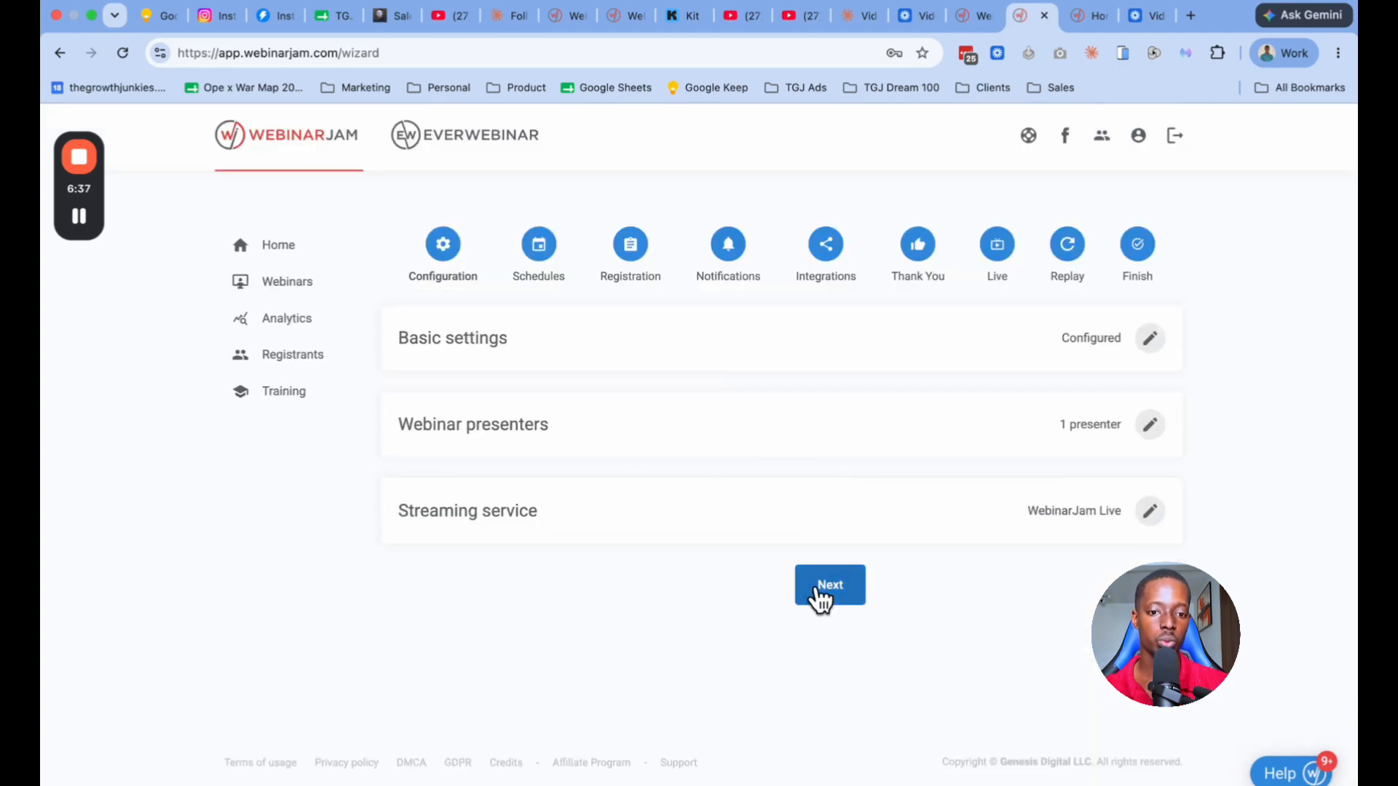
left_click(817, 590)
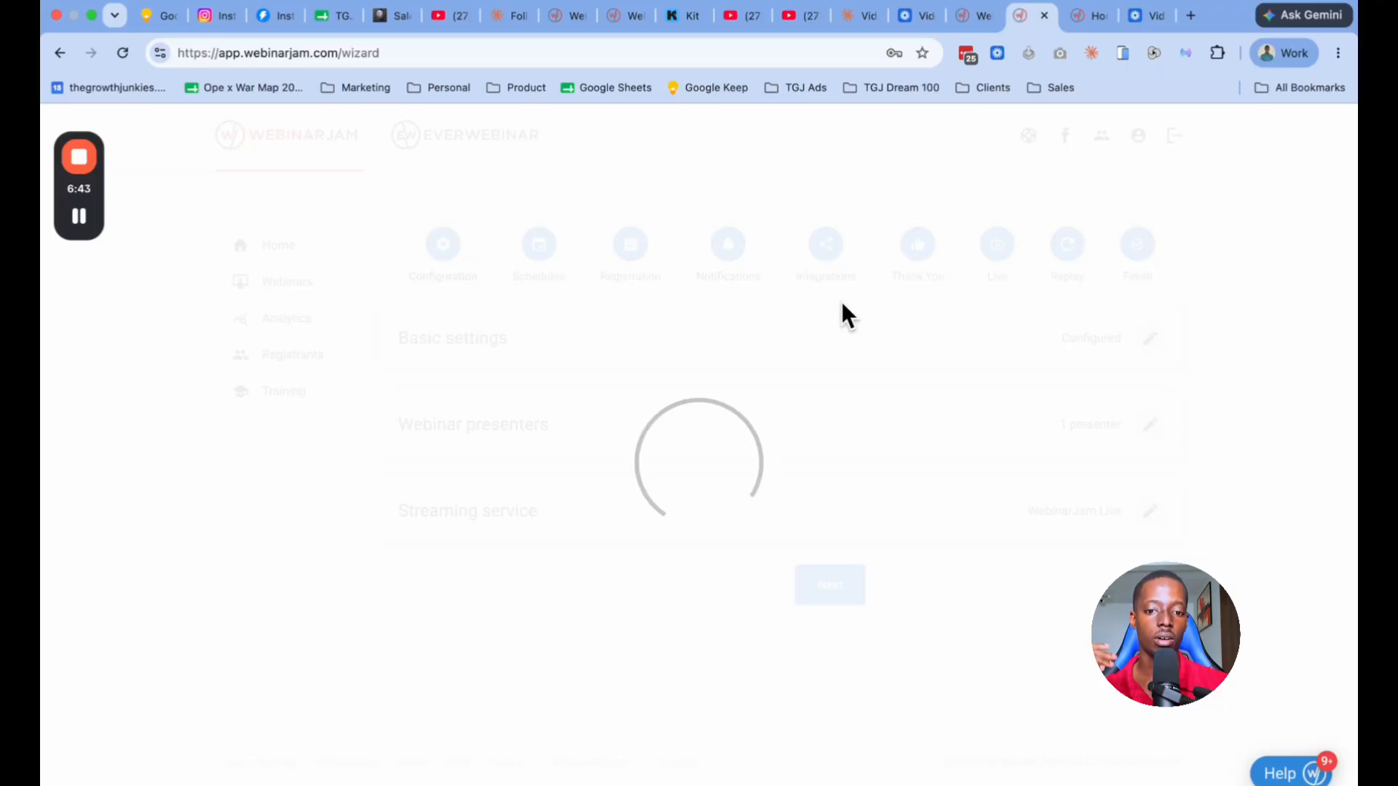
Step: Reopen the basic settings, save them and the webinar presenters again, and proceed to the Schedules stage
left_click(1144, 340)
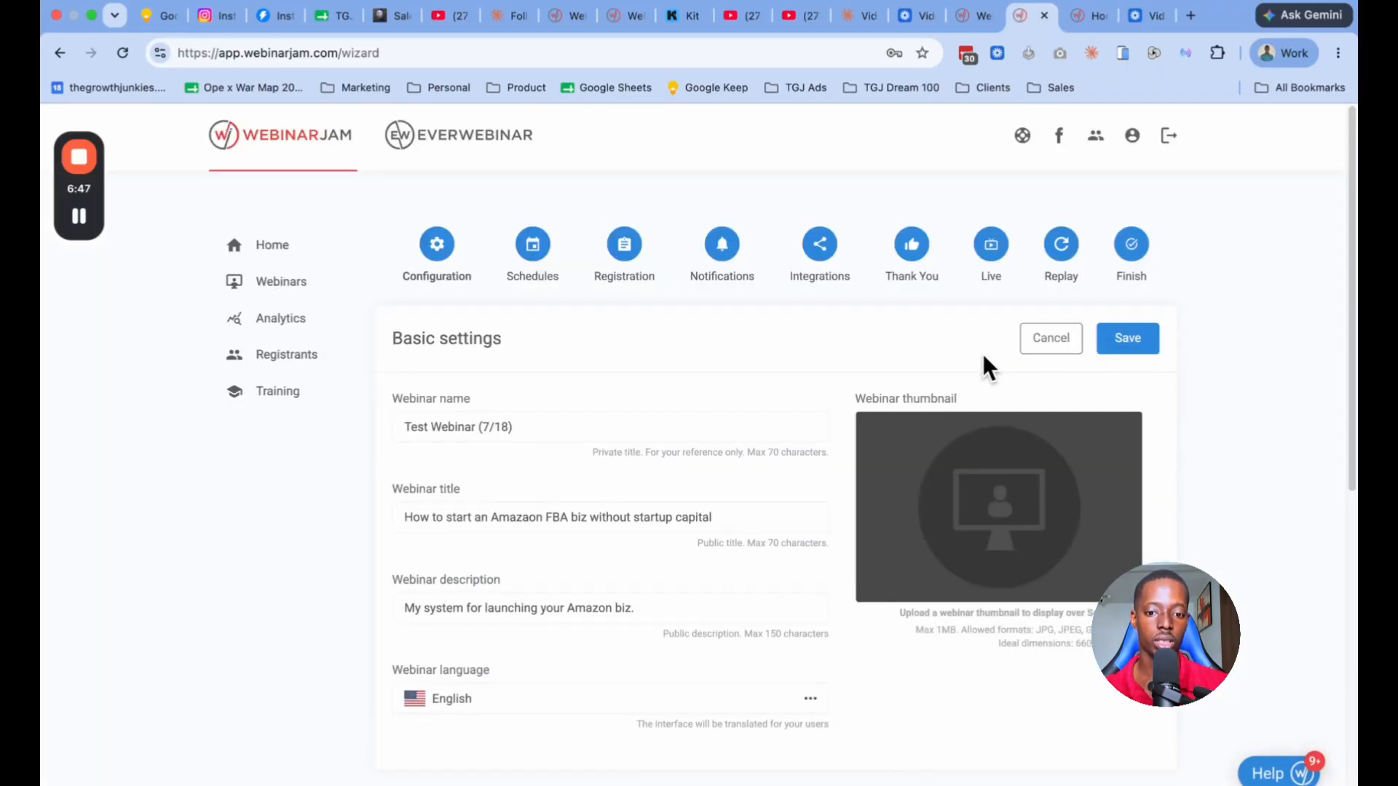
left_click(1130, 346)
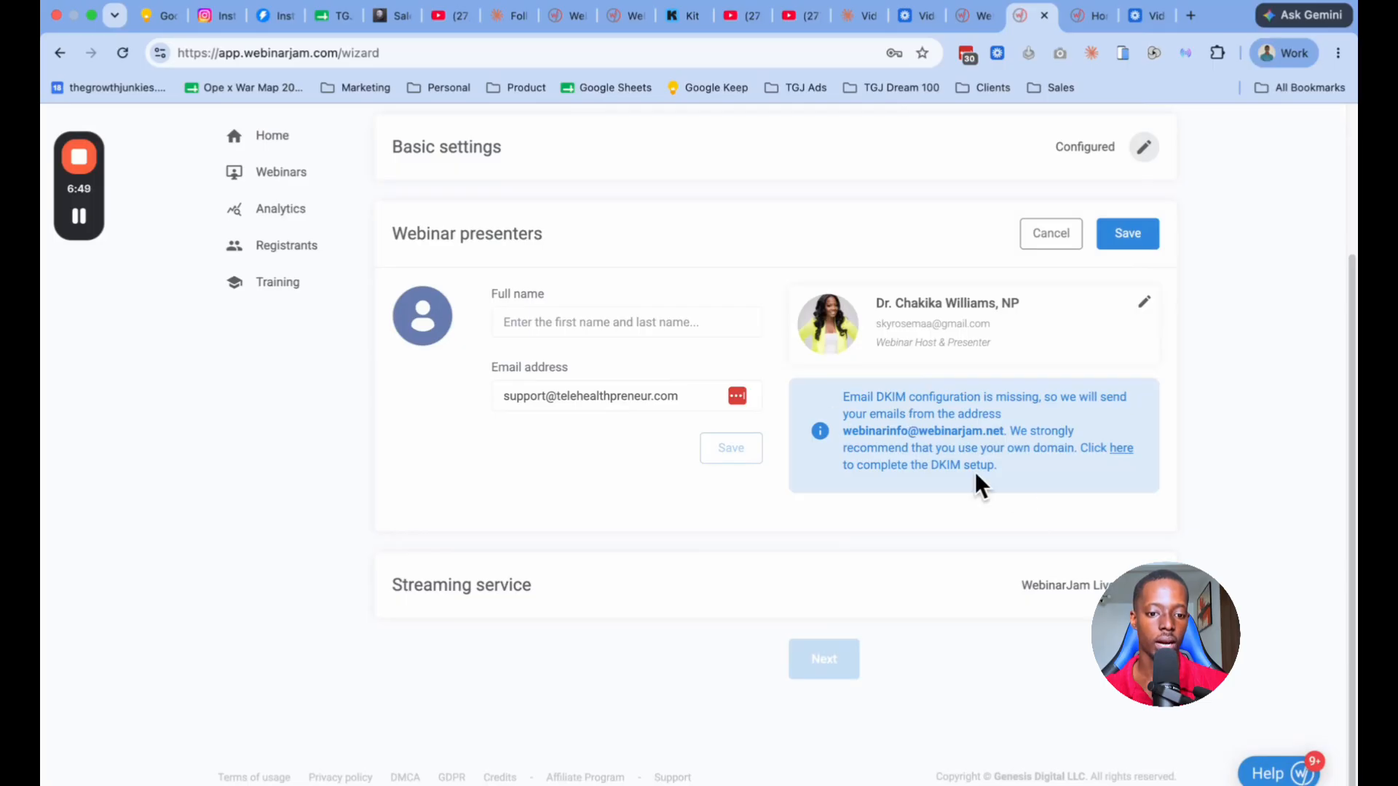
left_click(1128, 237)
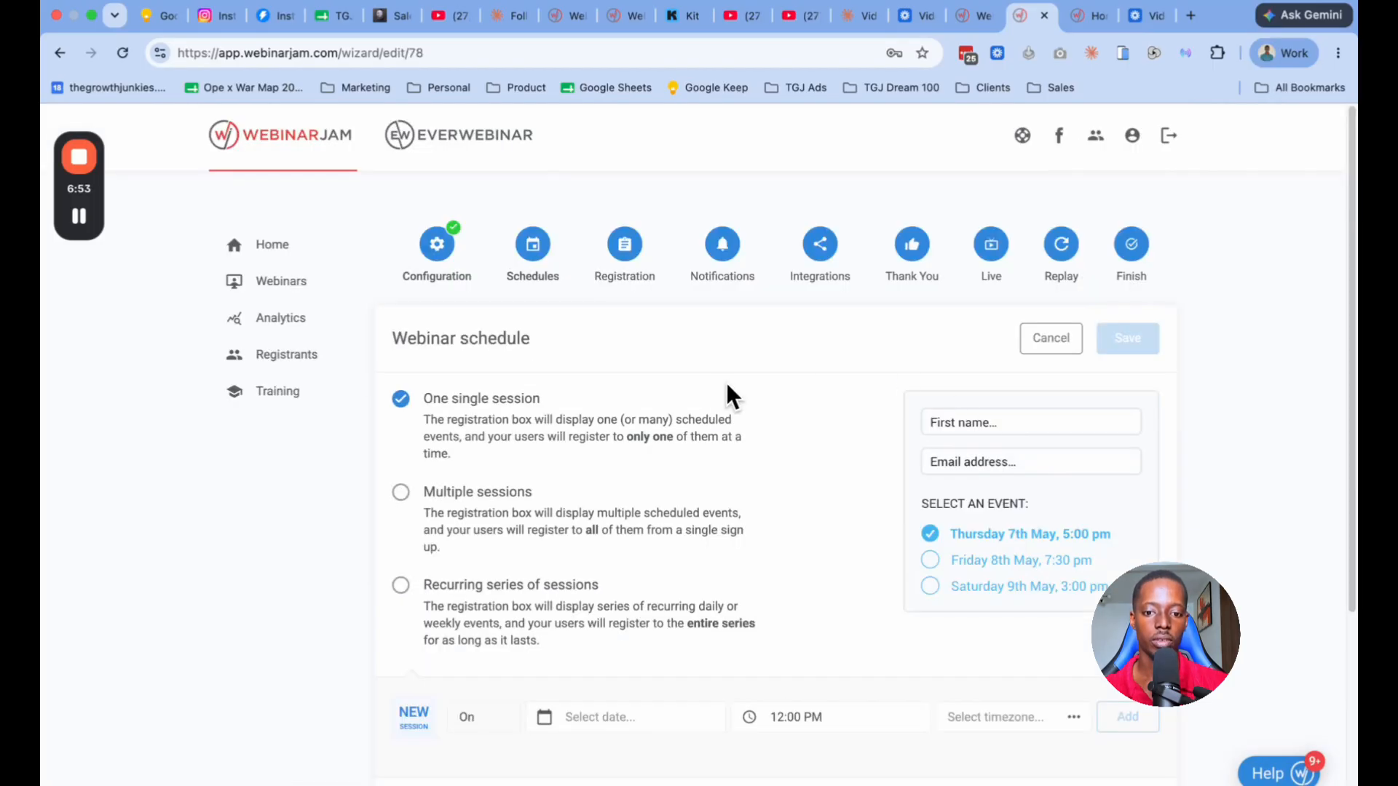
Step: Set the date of the new session to 2026-07-19, keeping the One single session schedule type
scroll(604, 386, "down", 2)
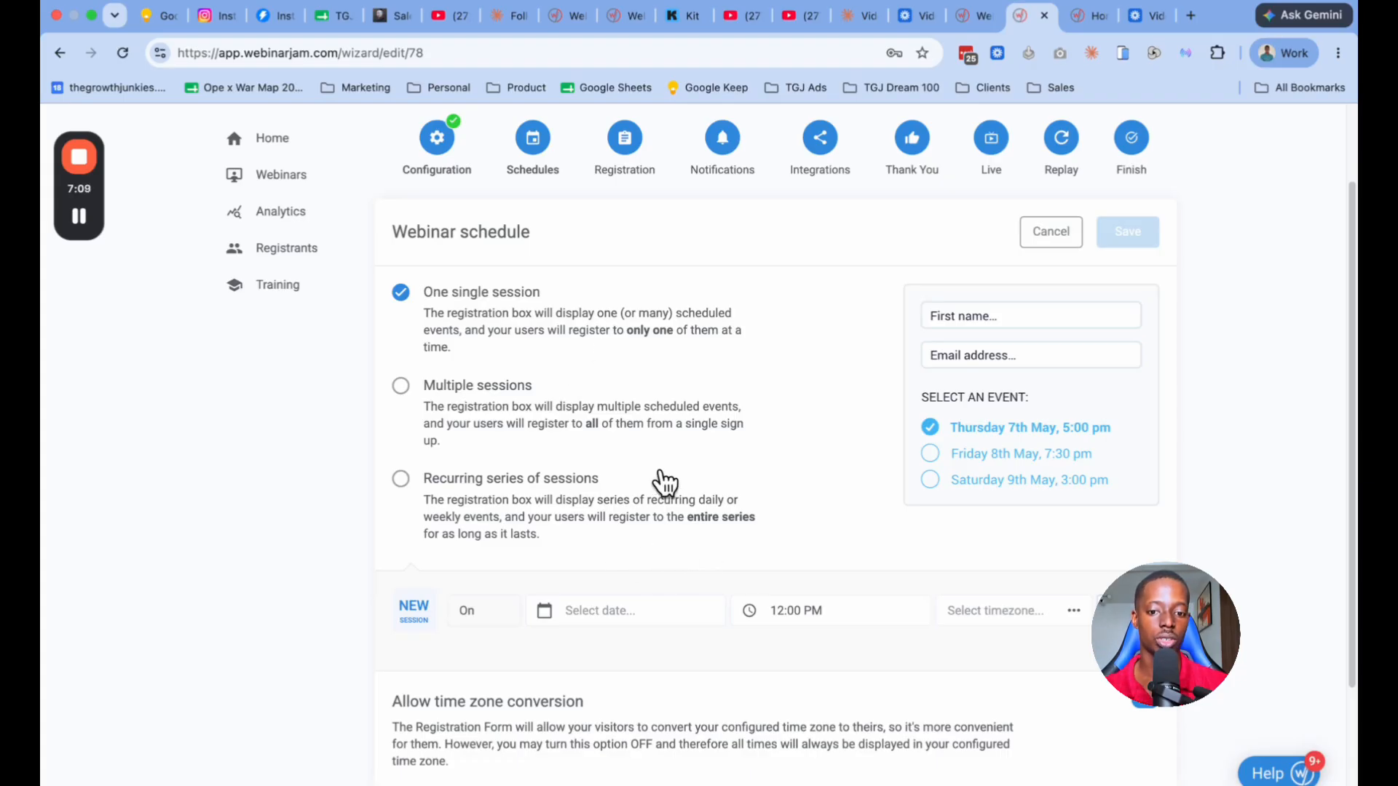
scroll(661, 483, "down", 1)
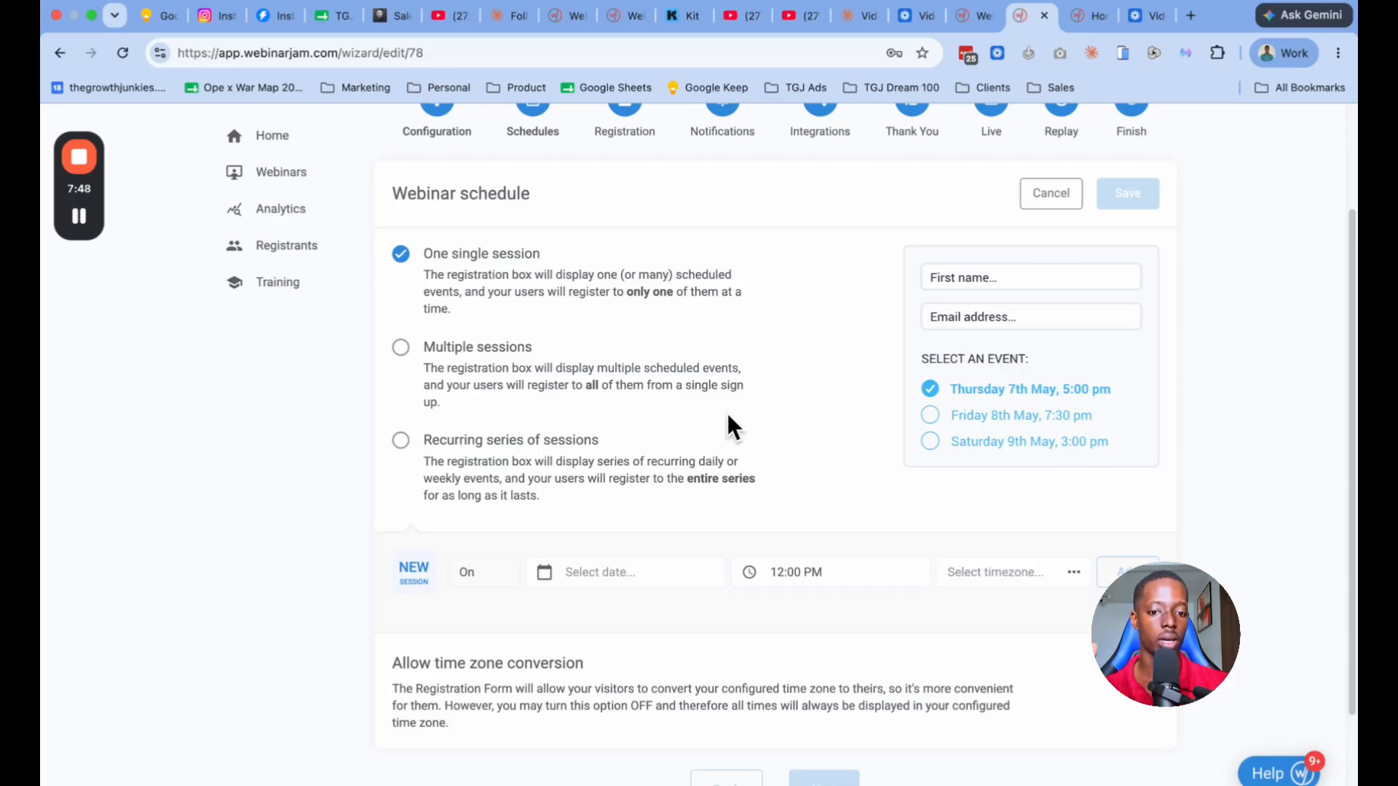
left_click(606, 569)
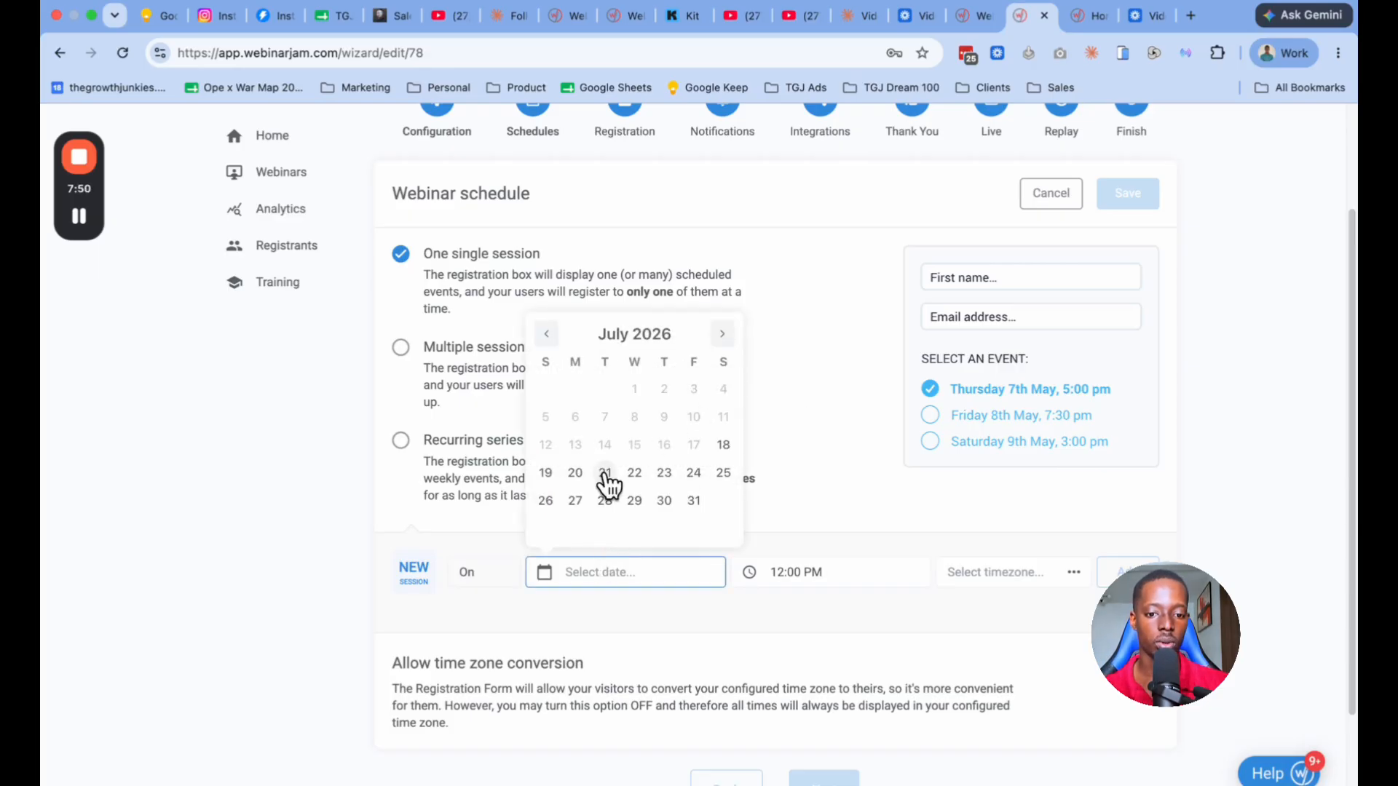
left_click(723, 444)
left_click(636, 572)
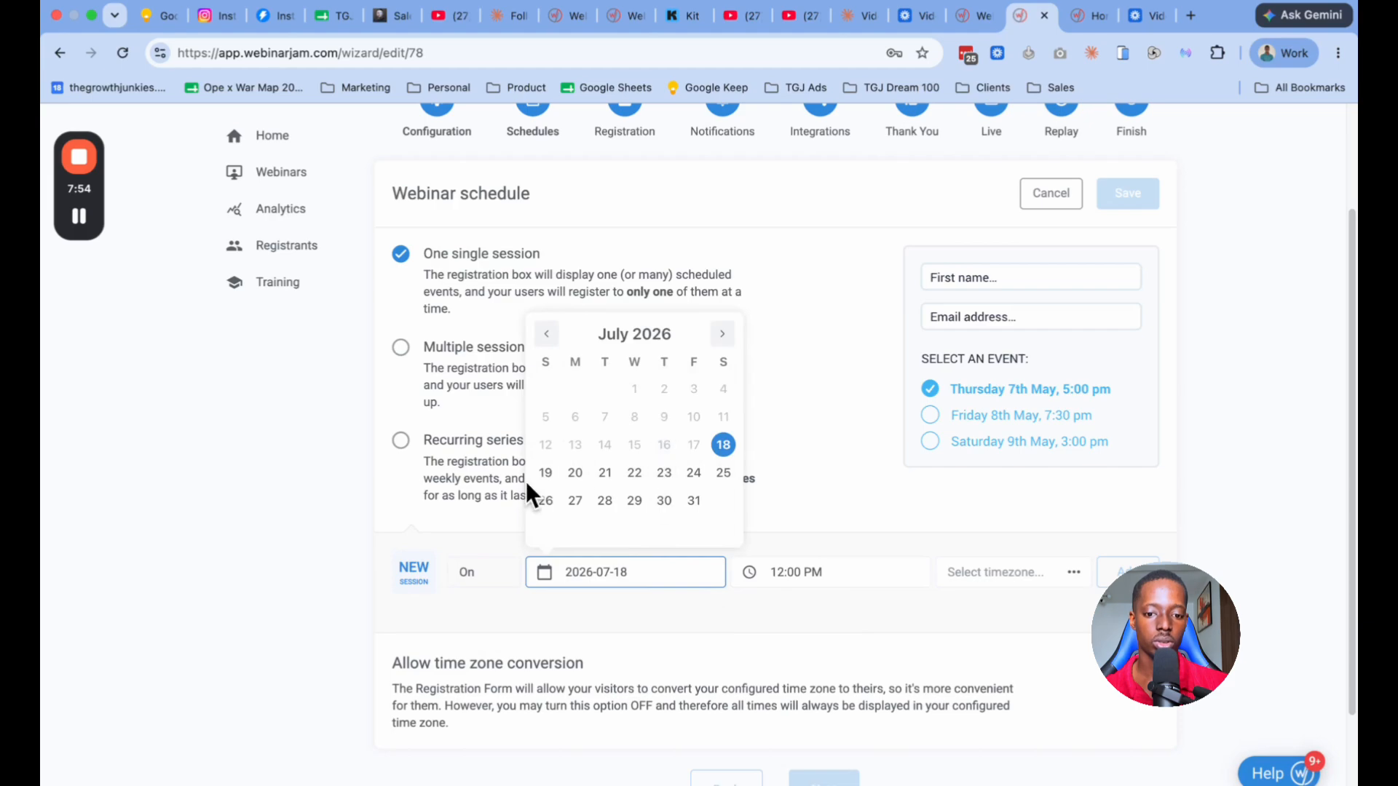
left_click(546, 473)
Step: Set the session's time zone to (GMT -4:00) Eastern Time (US and Canada) and add the 12:00 PM session
left_click(983, 575)
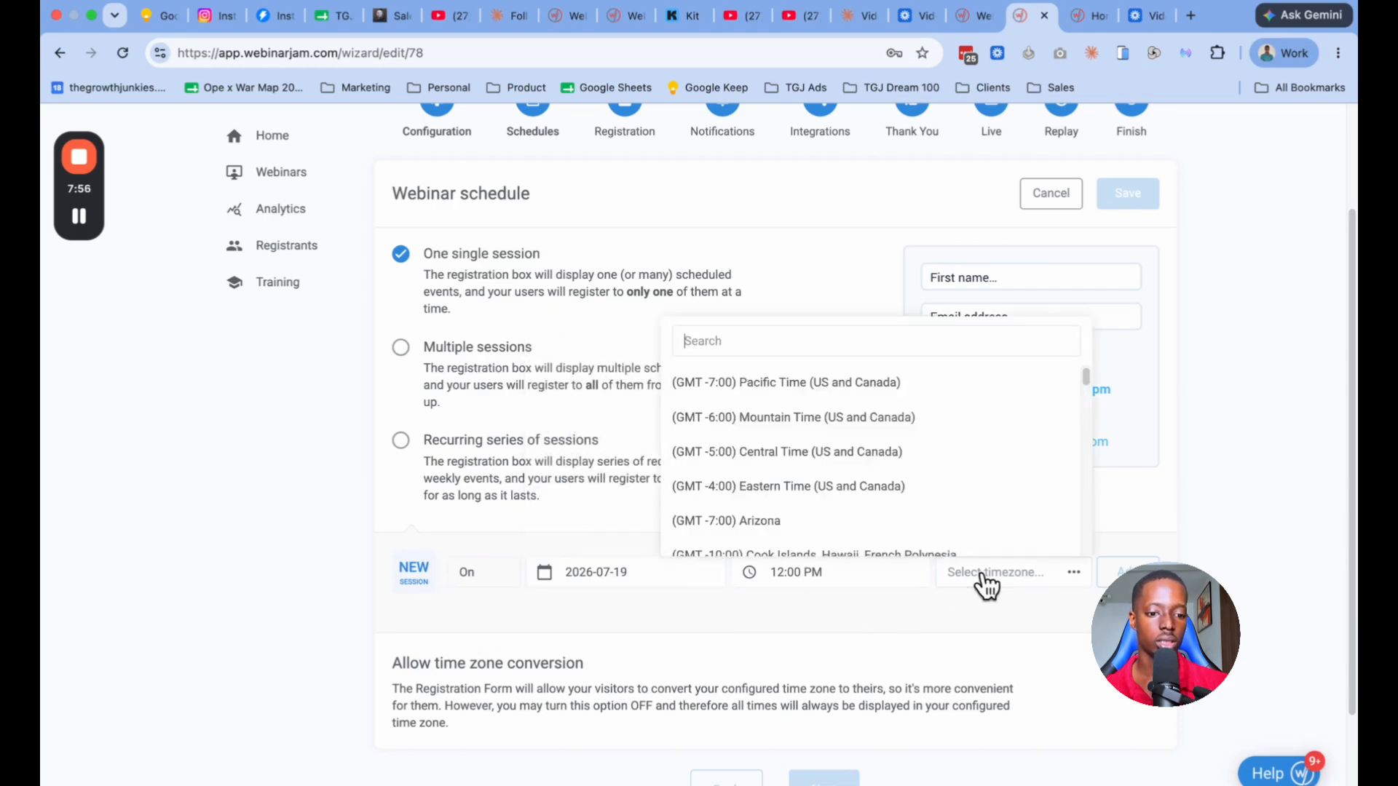
left_click(761, 488)
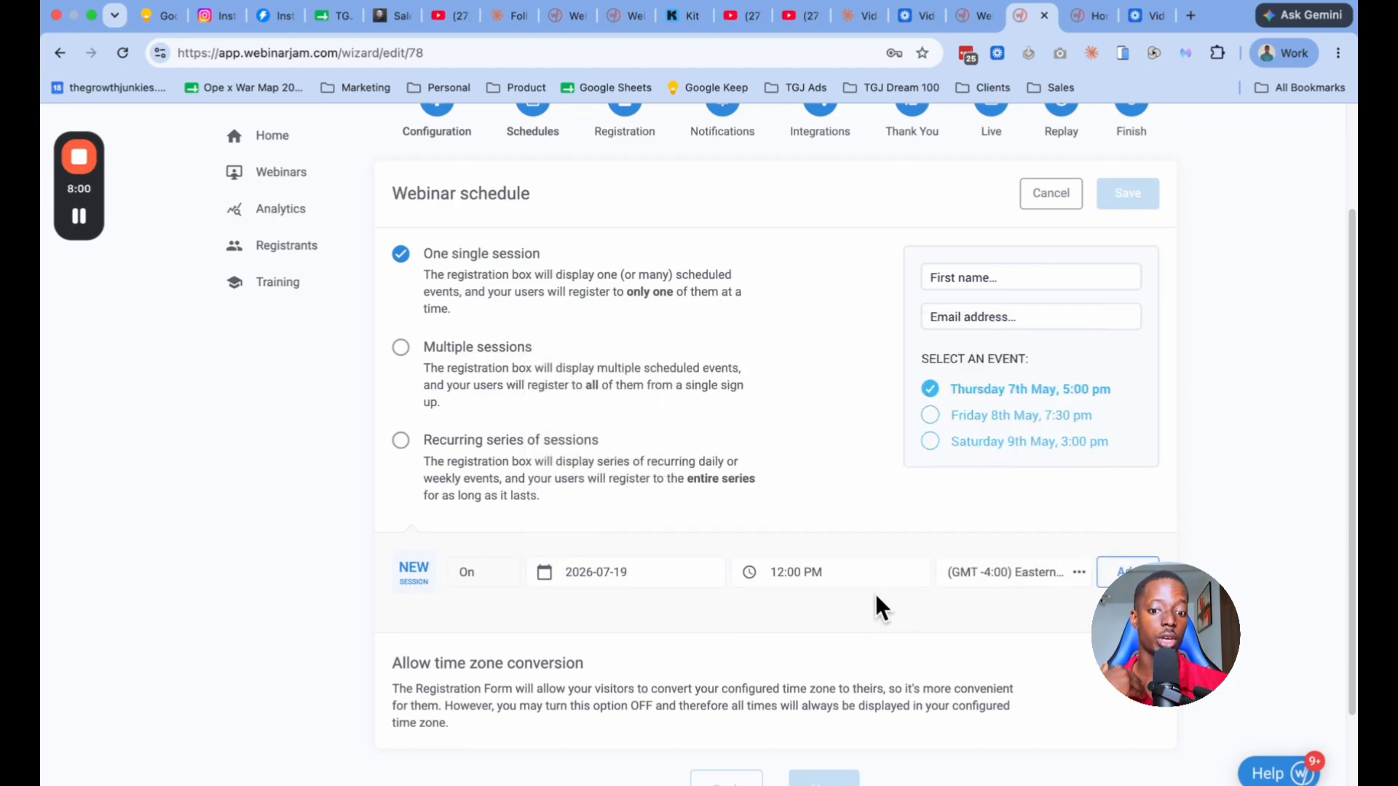
scroll(1042, 512, "down", 2)
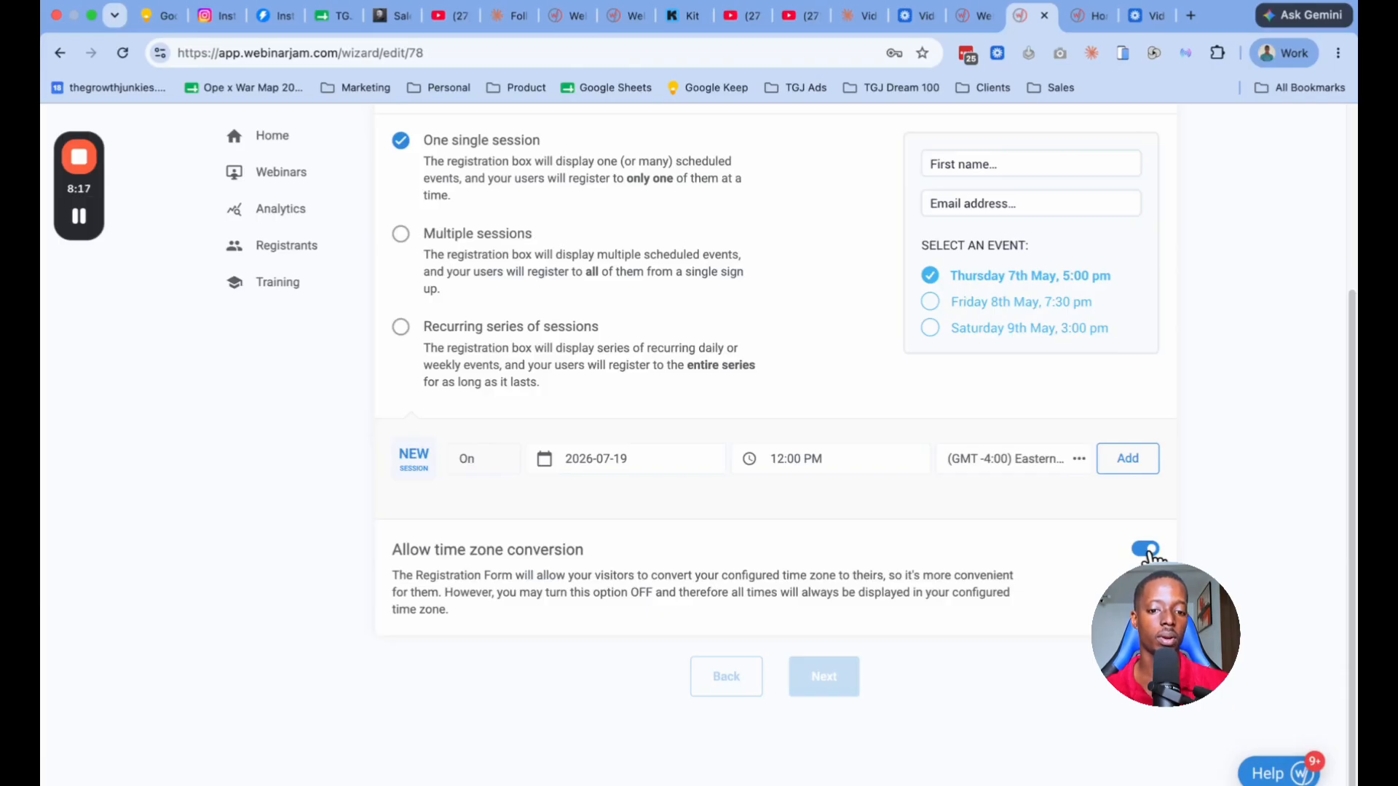
left_click(1107, 467)
Step: Save the webinar schedule and proceed to the Registration stage
scroll(946, 583, "up", 4)
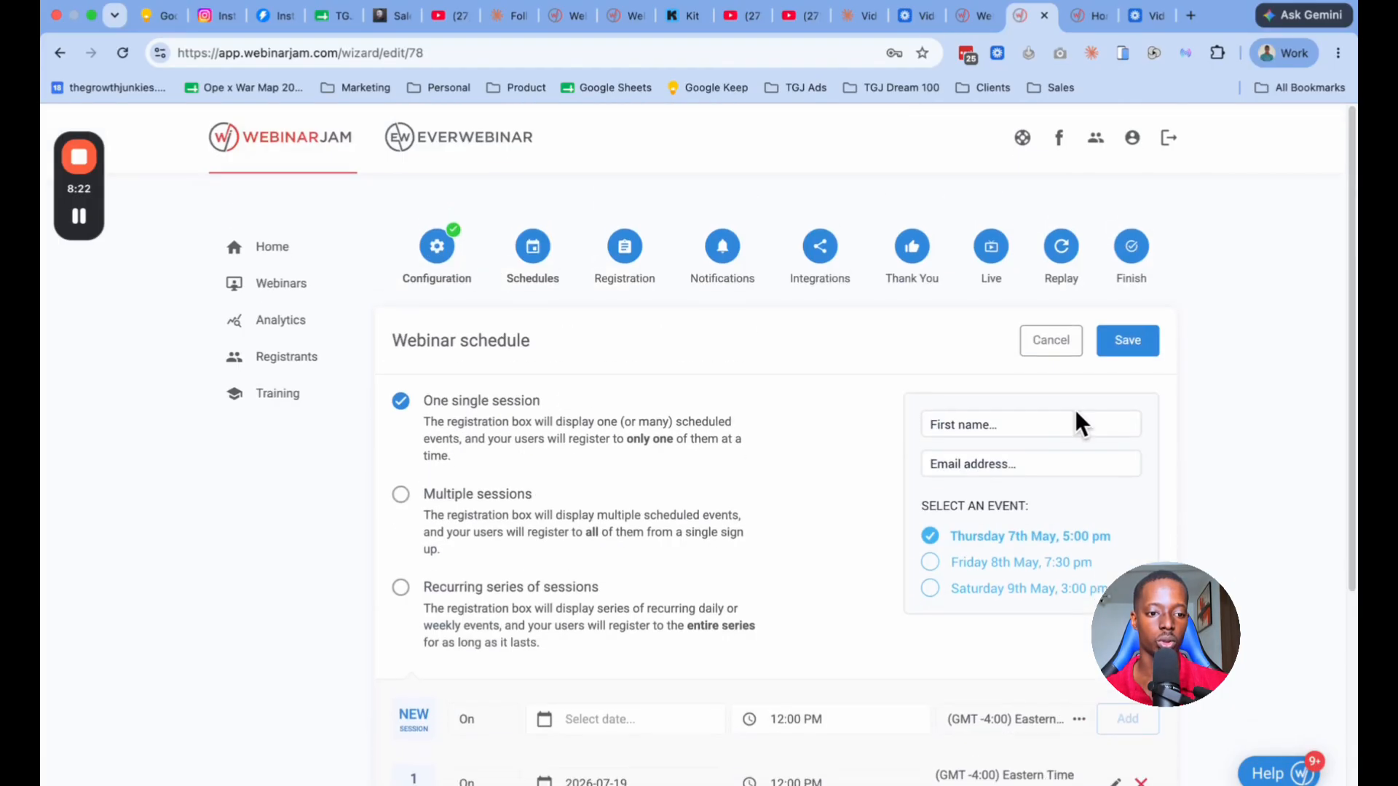
left_click(1144, 349)
left_click(831, 414)
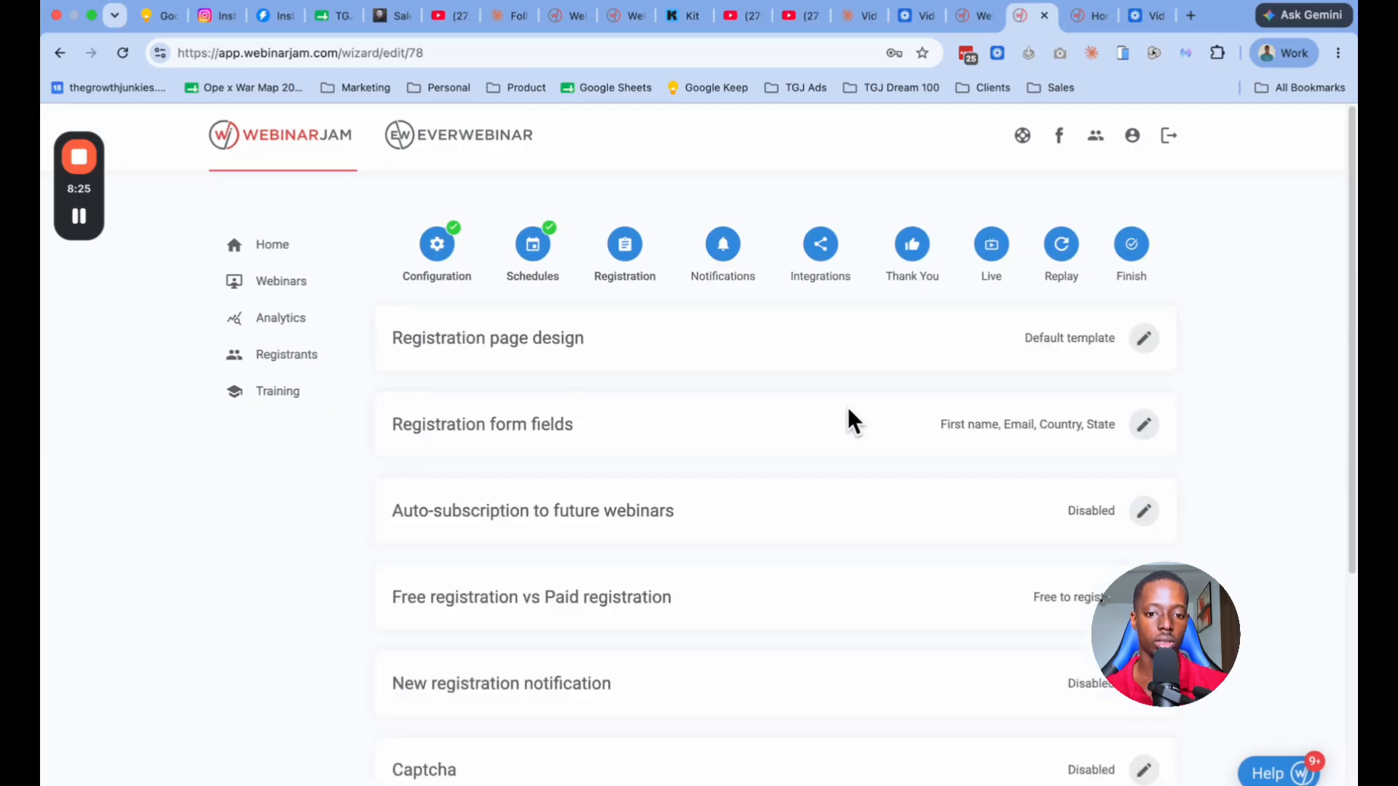
Step: Save the registration page design with the preselected template, leaving split-testing off
left_click(1146, 346)
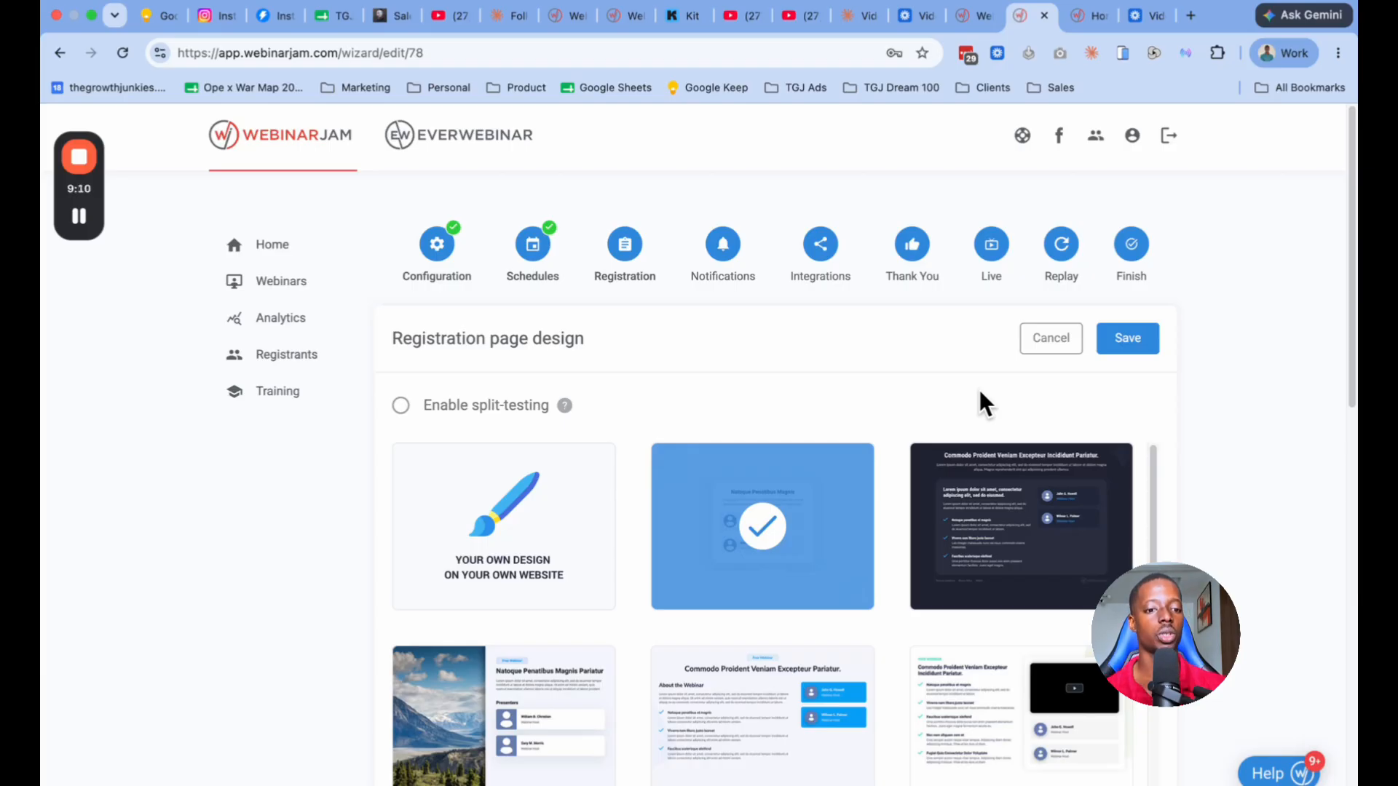
scroll(728, 437, "down", 1)
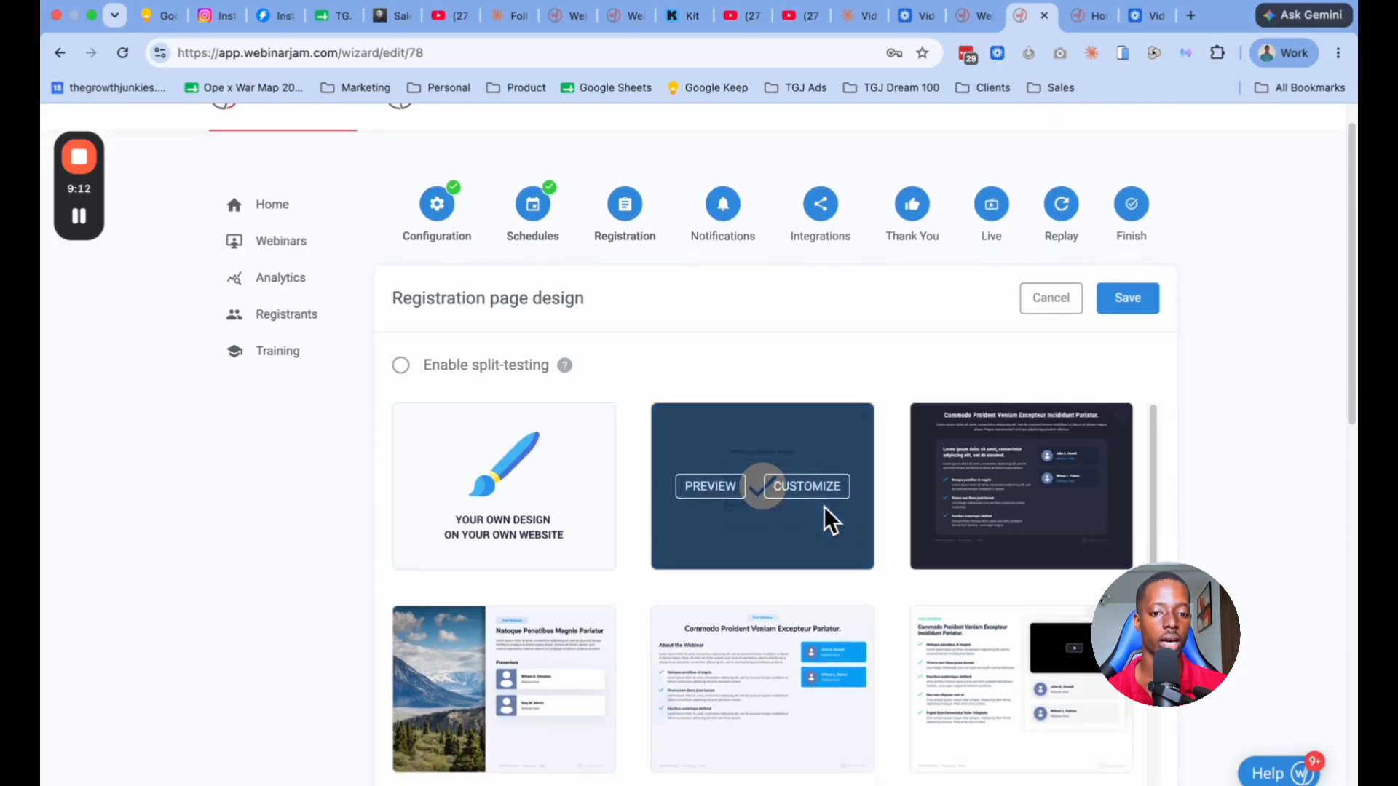
left_click(1132, 302)
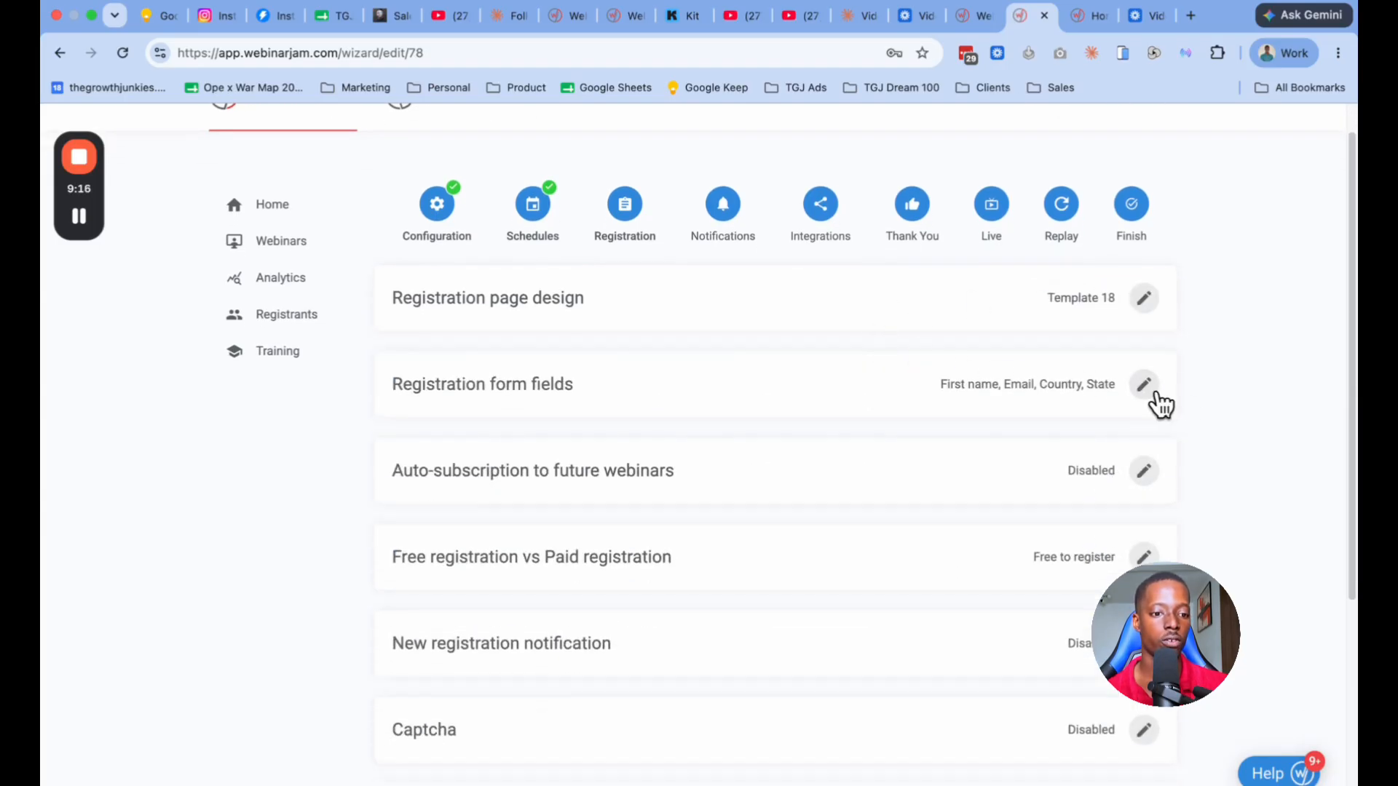
Step: Remove the Country and State fields from the registration form, add a non-mandatory Phone number field and save
left_click(1144, 385)
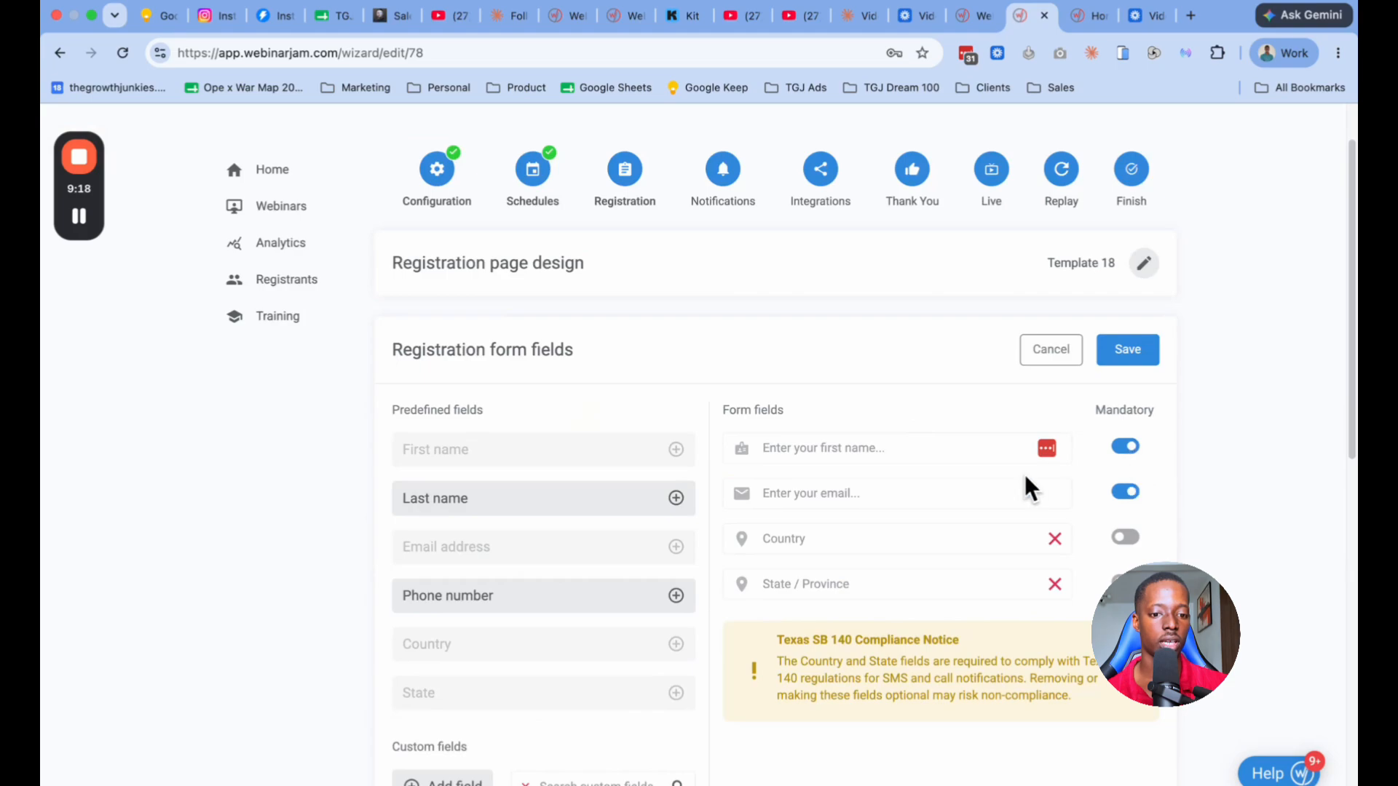
left_click(1055, 540)
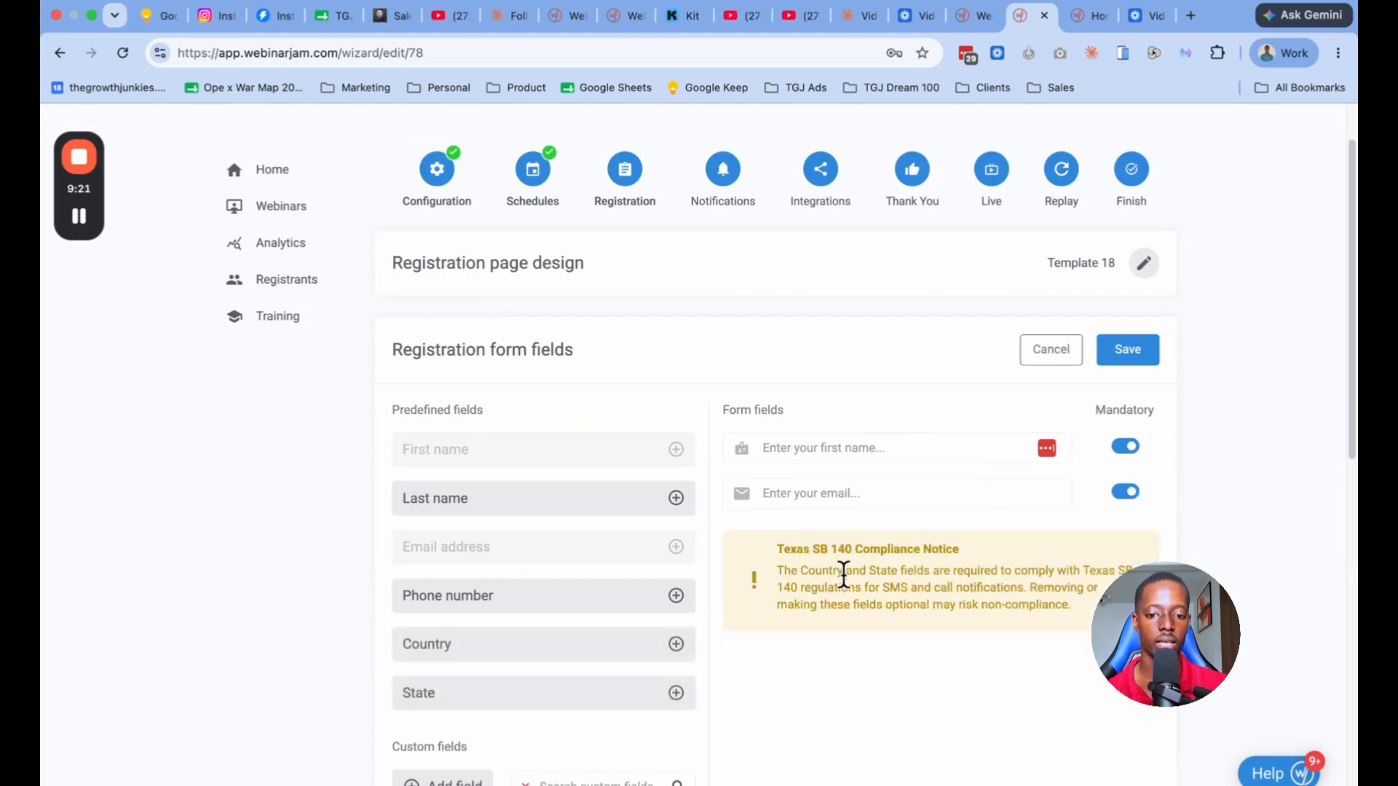
left_click(675, 595)
left_click(1124, 538)
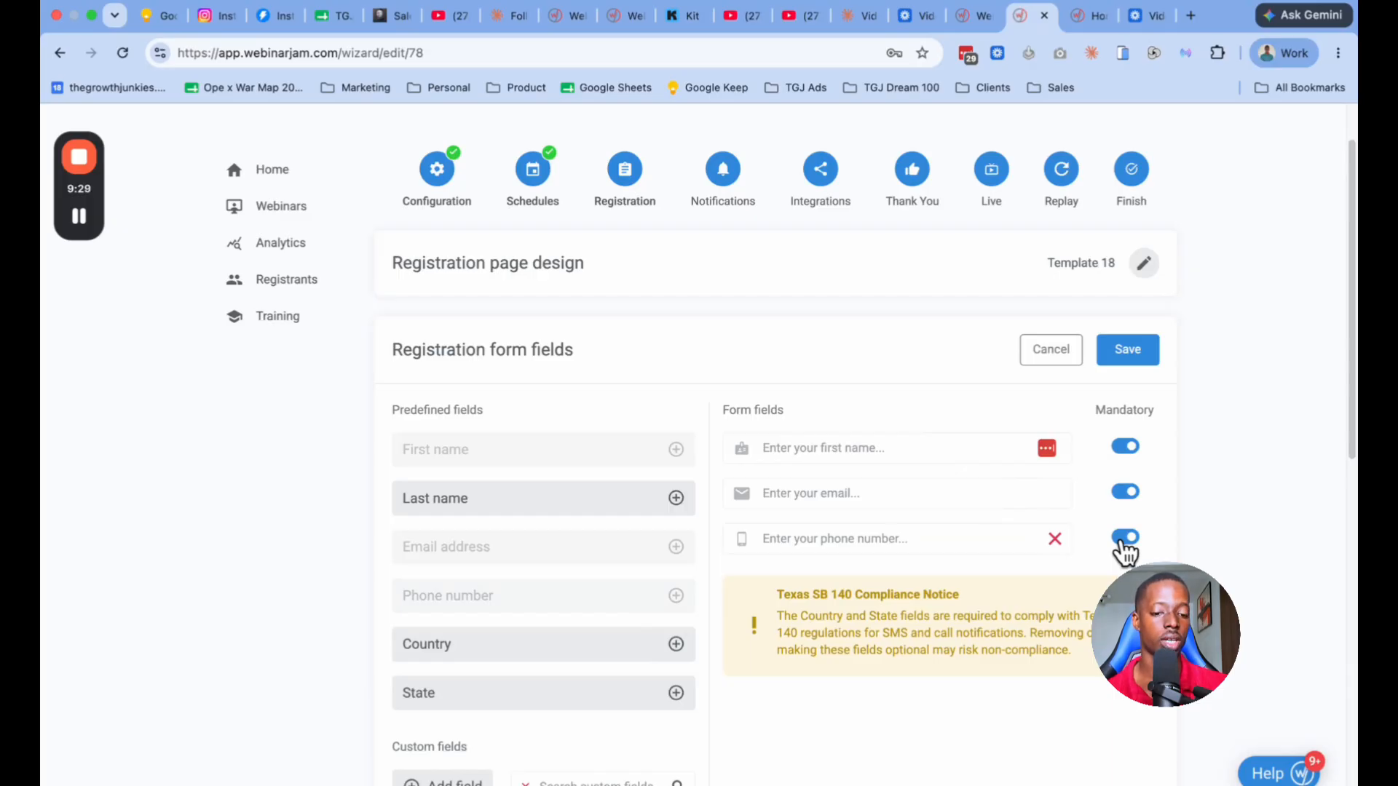
left_click(1124, 539)
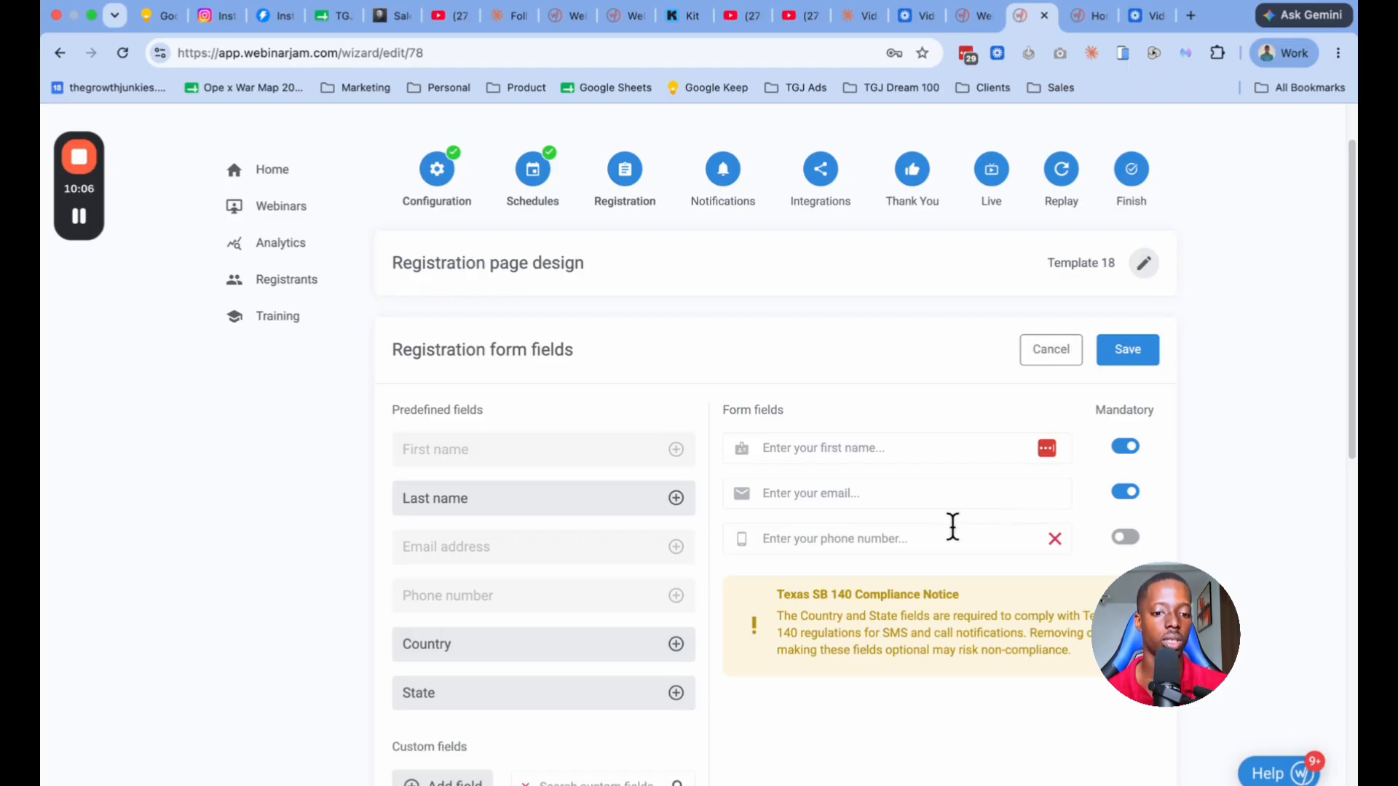
left_click(1144, 355)
Step: Enable auto-subscription to future webinars and save the setting
scroll(939, 436, "down", 1)
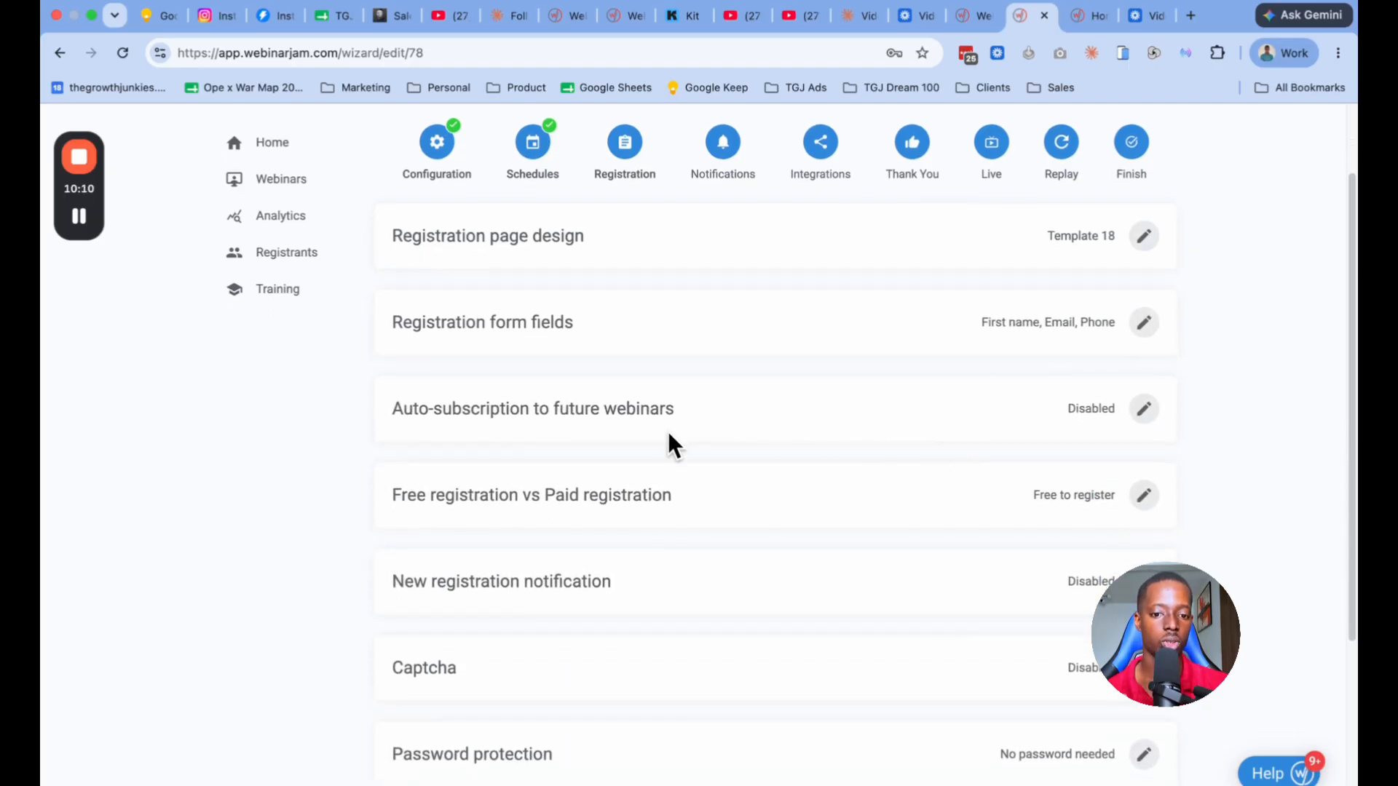
left_click(1142, 414)
scroll(728, 473, "down", 1)
left_click(436, 526)
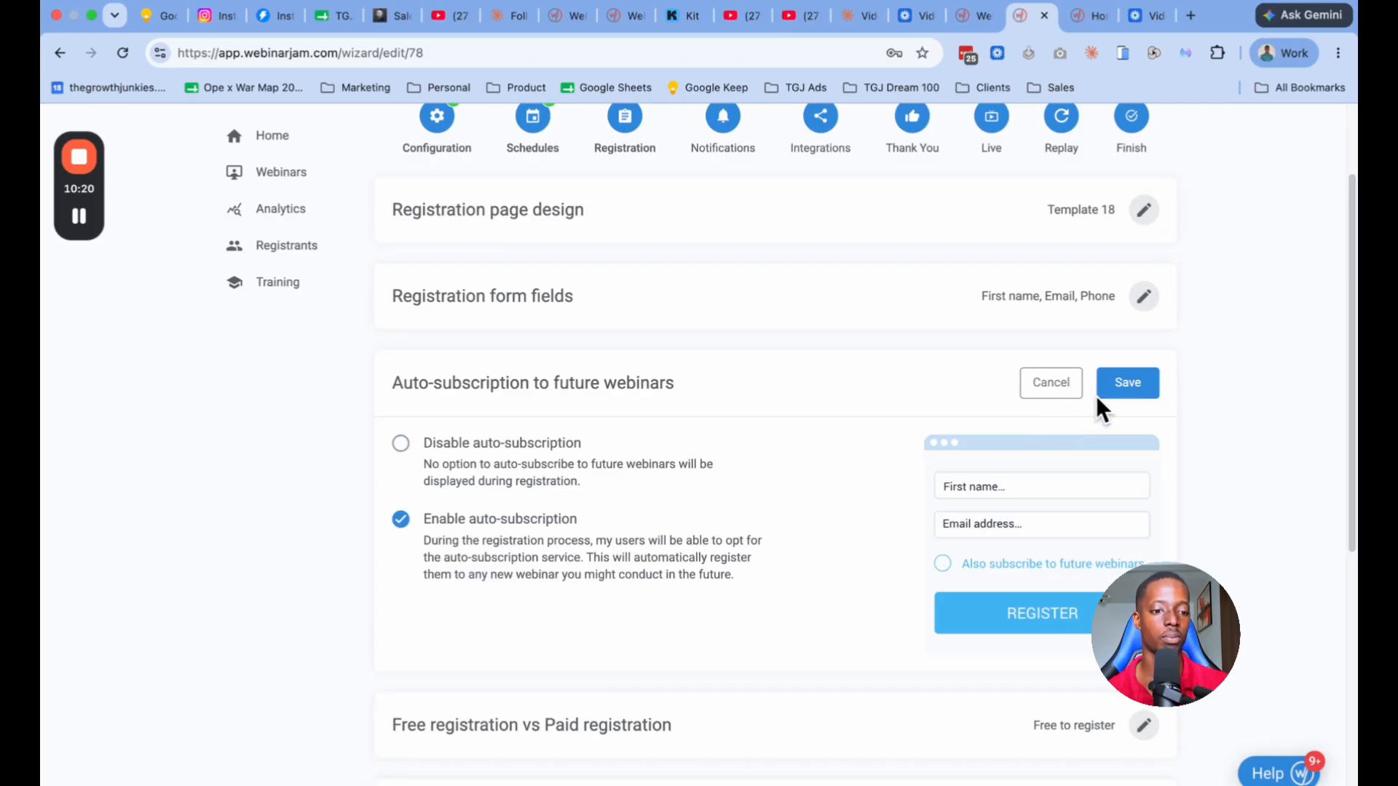
left_click(1119, 404)
Step: Save the new registration notification as No notification and proceed to the Notifications stage
scroll(699, 422, "down", 3)
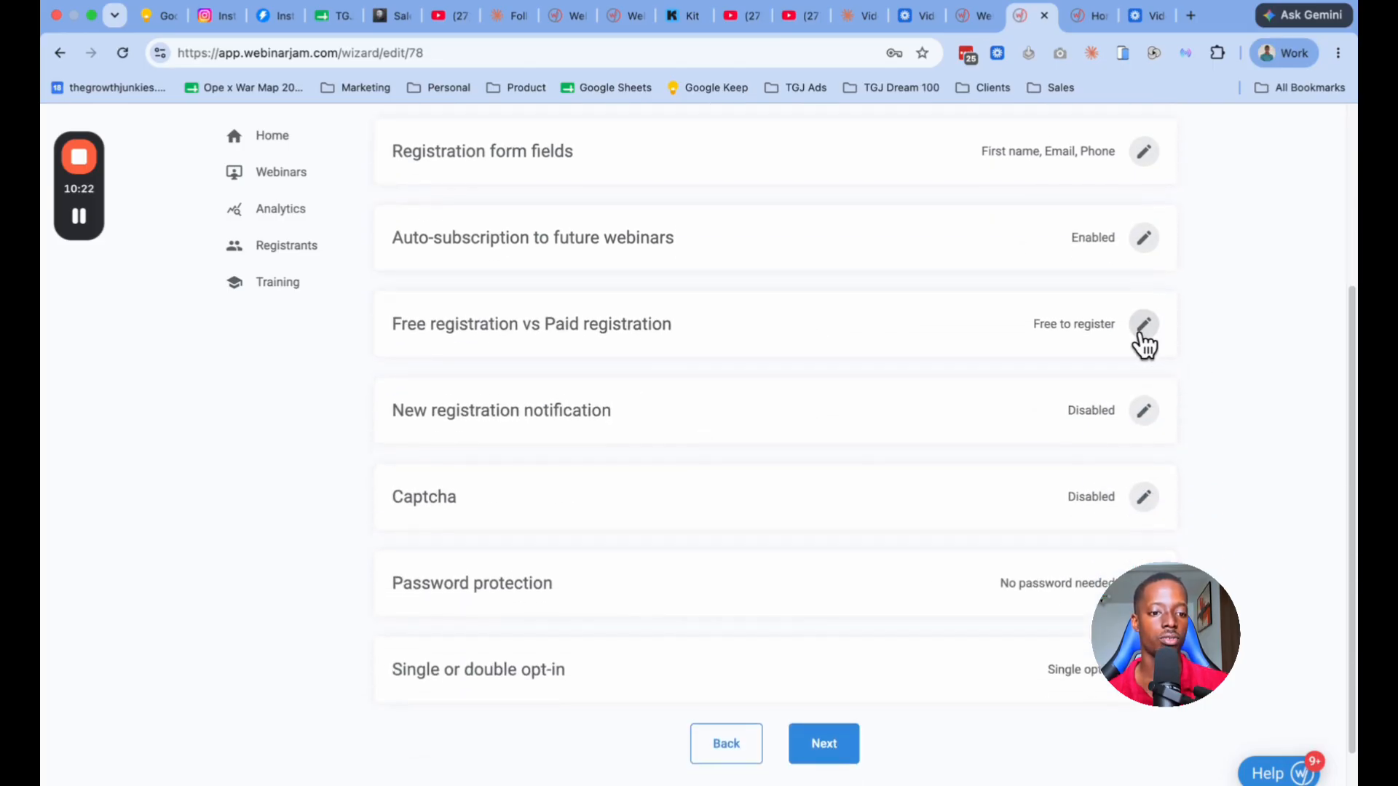
left_click(1144, 412)
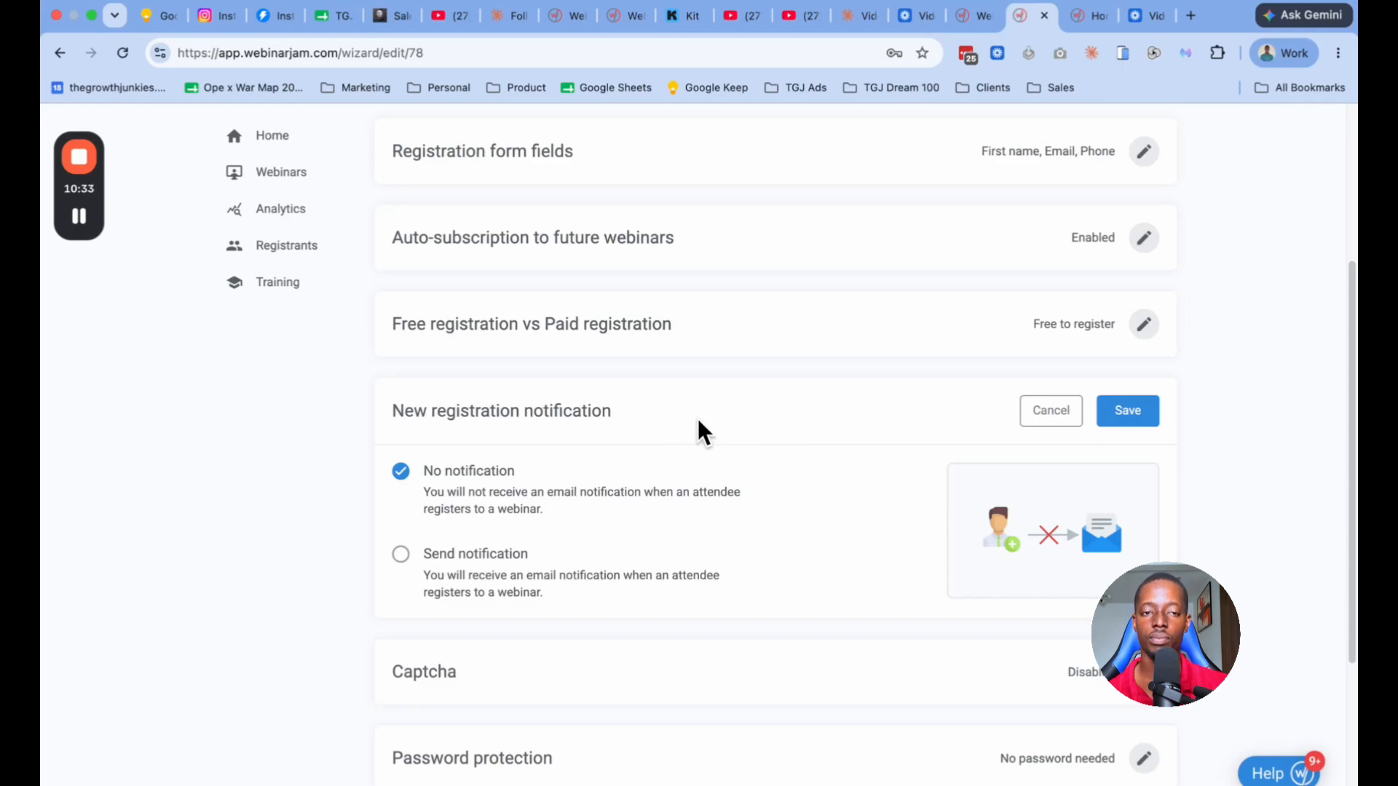
left_click(1114, 417)
scroll(1078, 408, "down", 2)
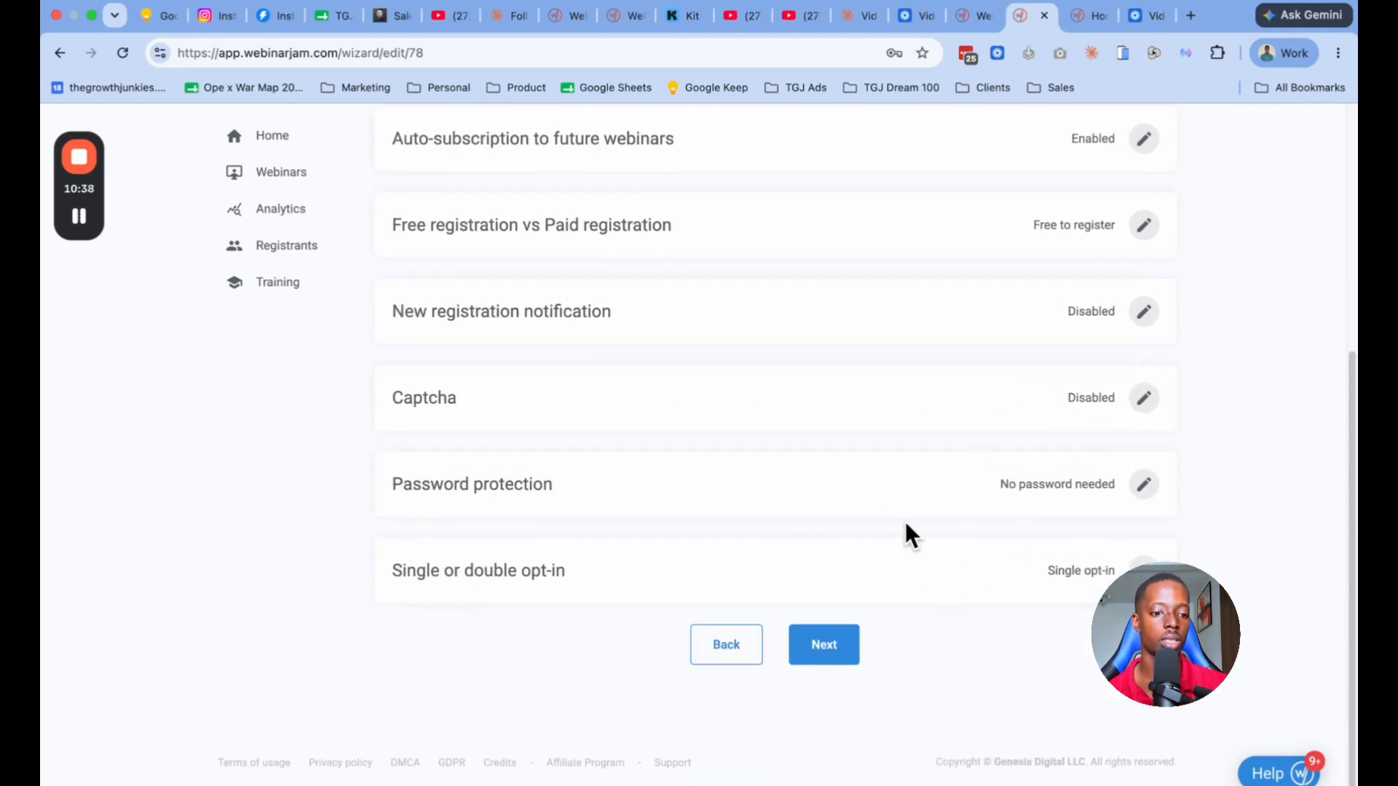
left_click(837, 654)
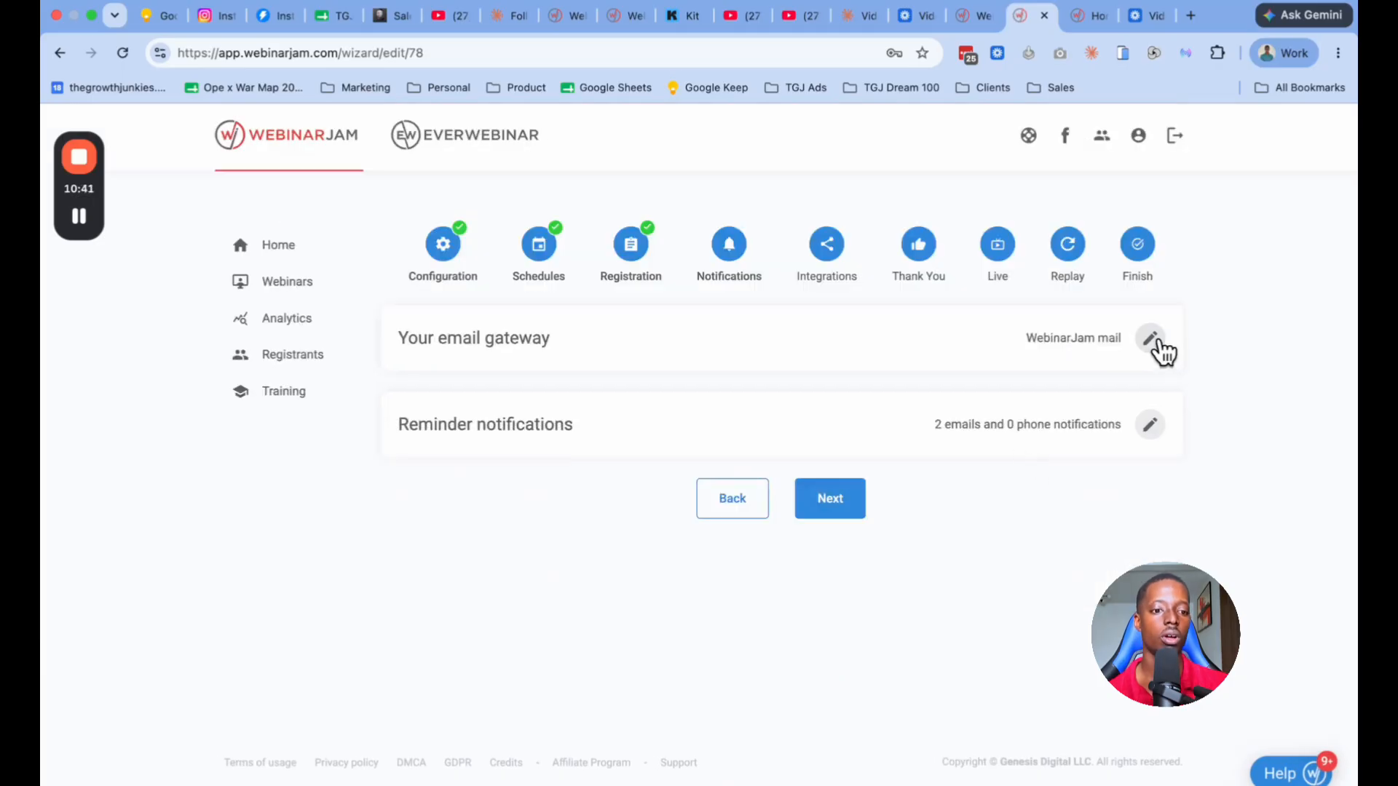
Step: Open both the email gateway settings and the reminder notifications for editing, keeping WebinarJam mail as the gateway
left_click(1157, 339)
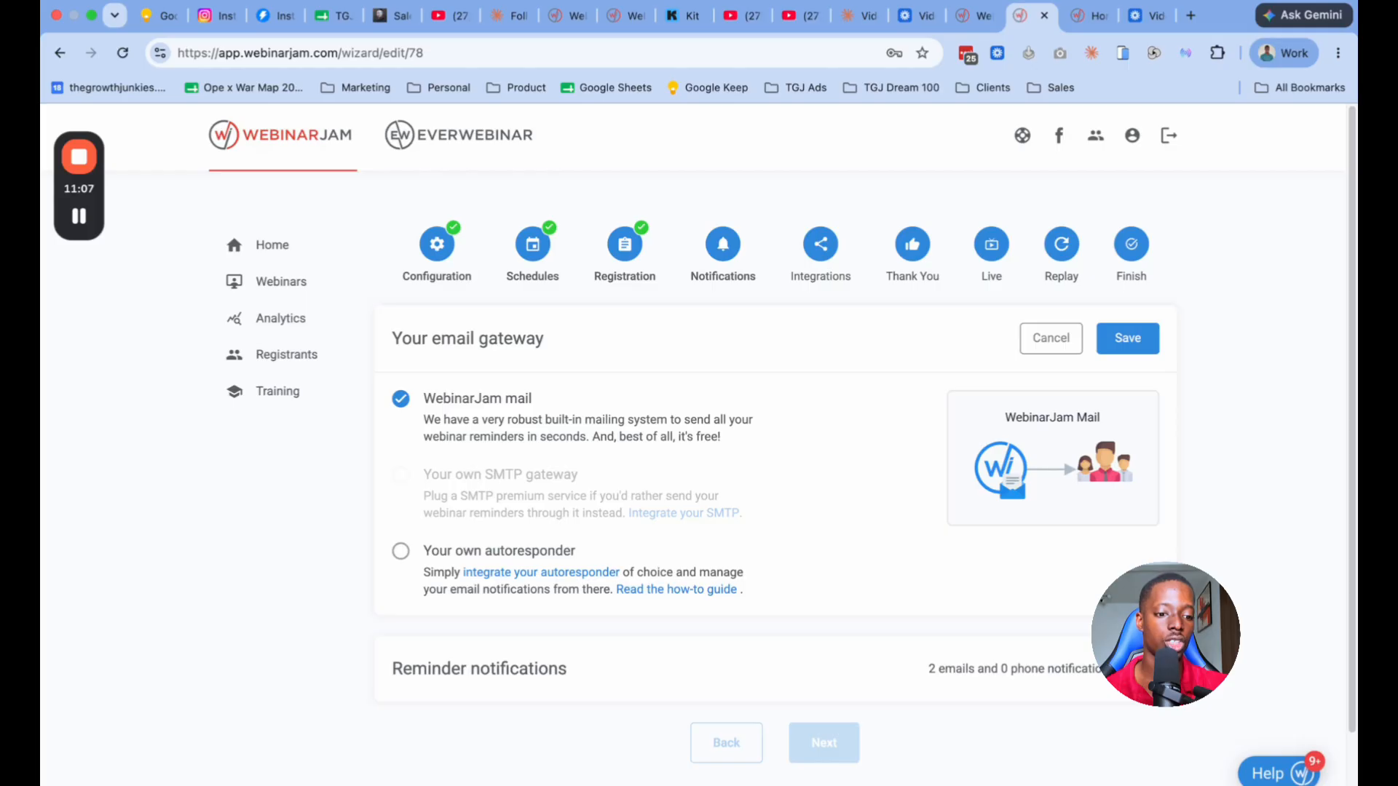
left_click(1128, 668)
scroll(846, 557, "down", 4)
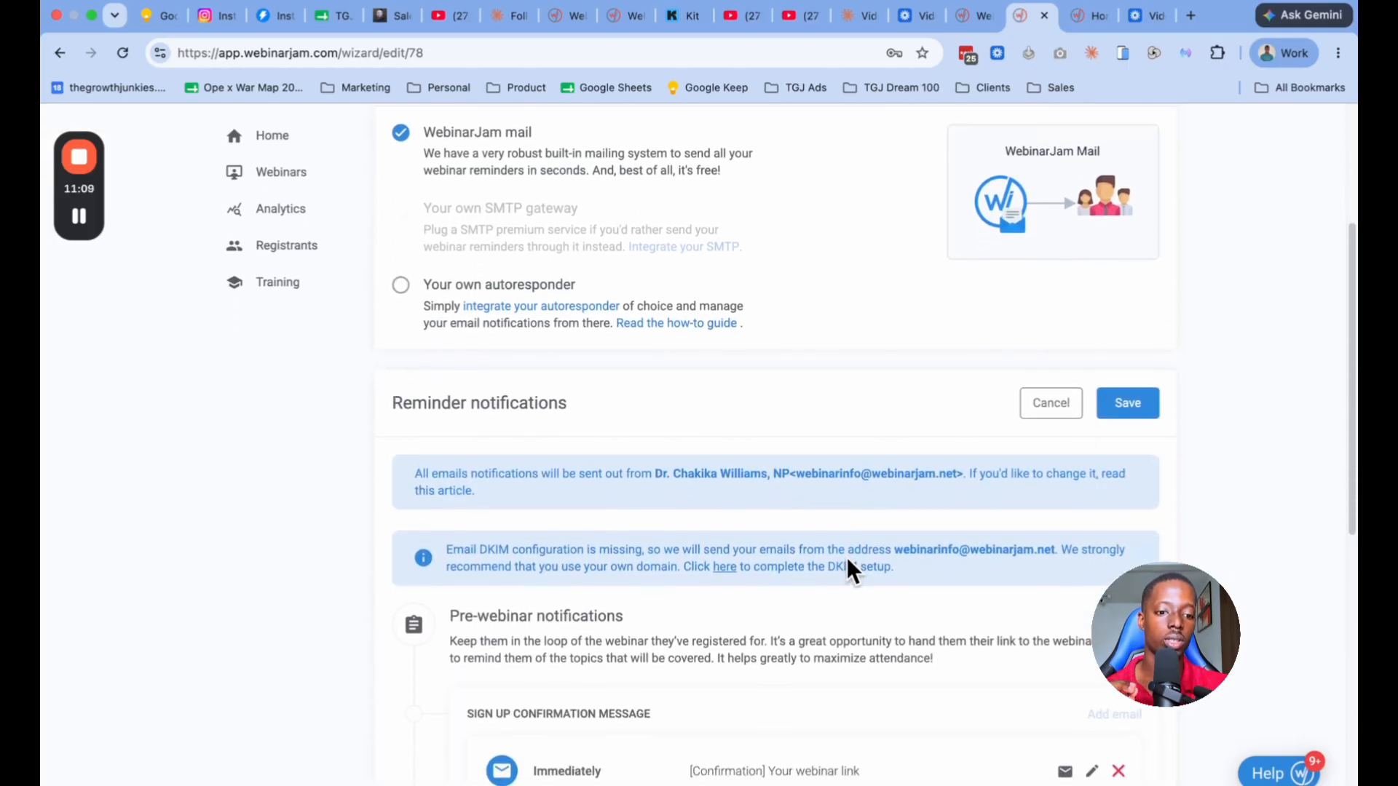
scroll(846, 557, "up", 4)
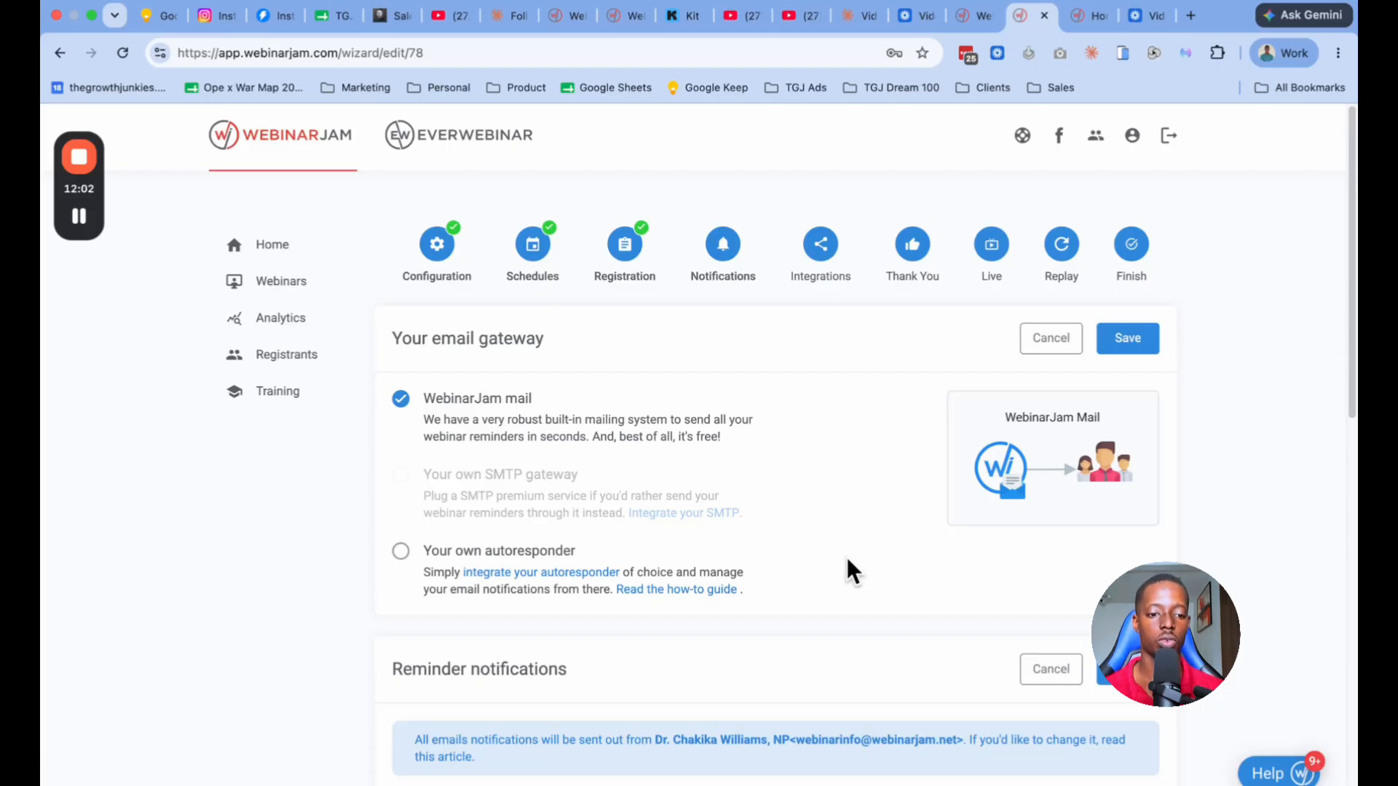
scroll(801, 502, "down", 1)
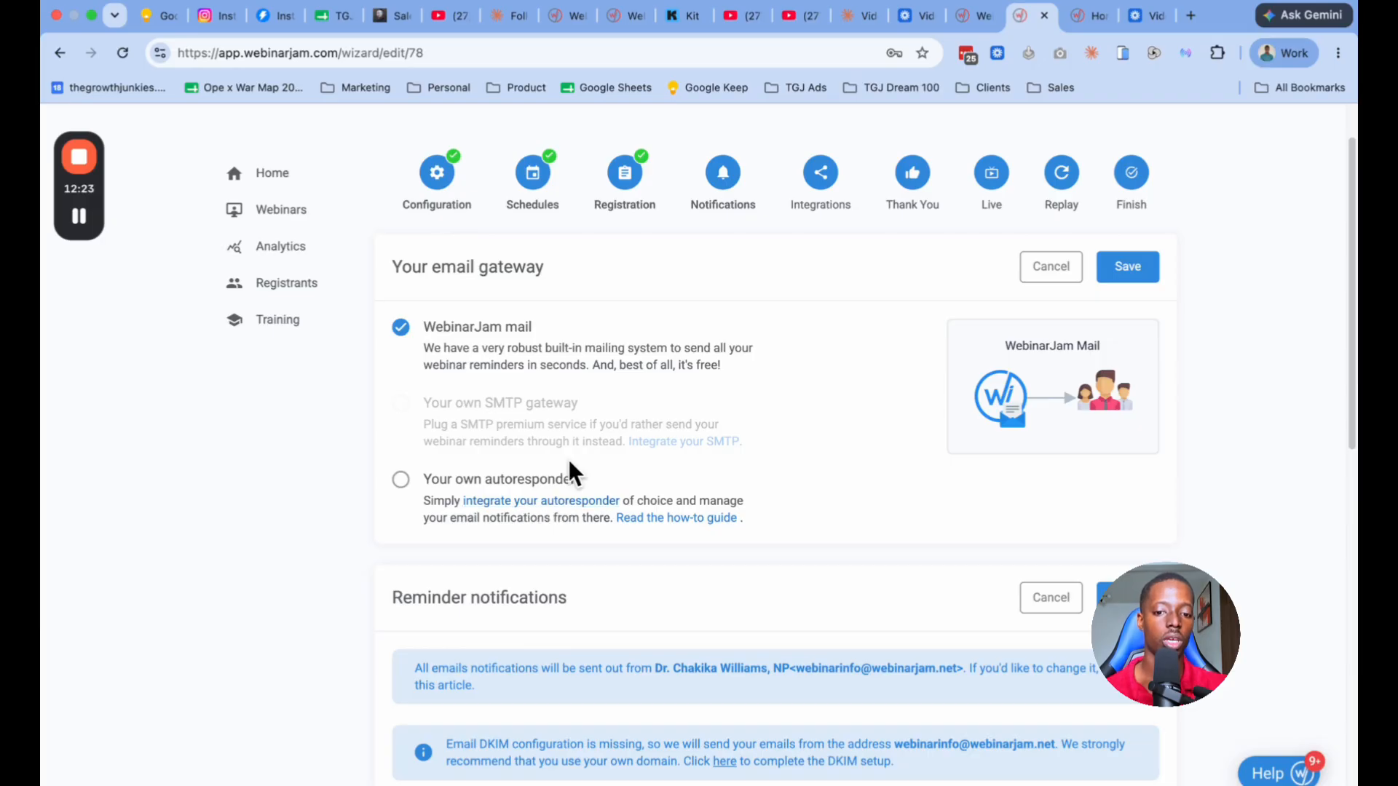
left_click(571, 504)
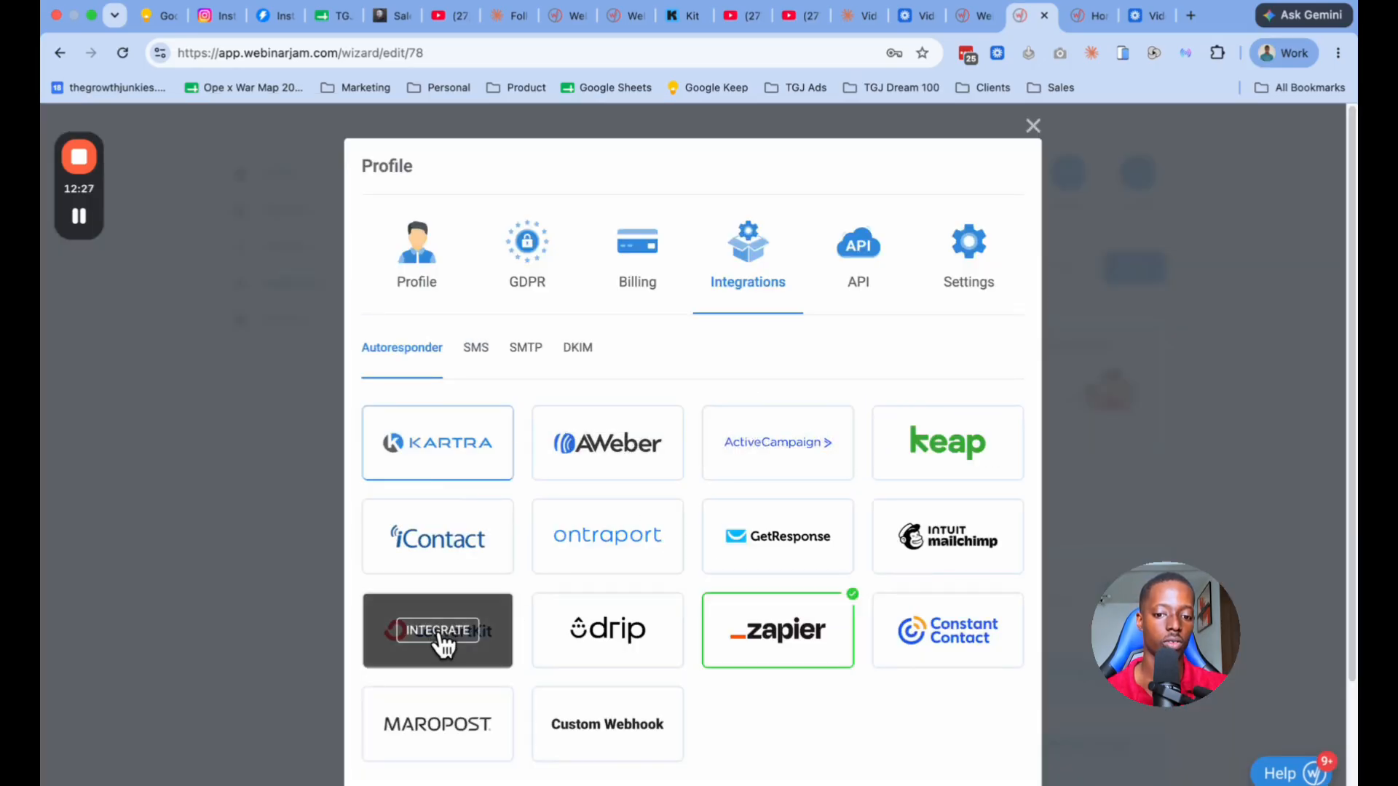
left_click(443, 639)
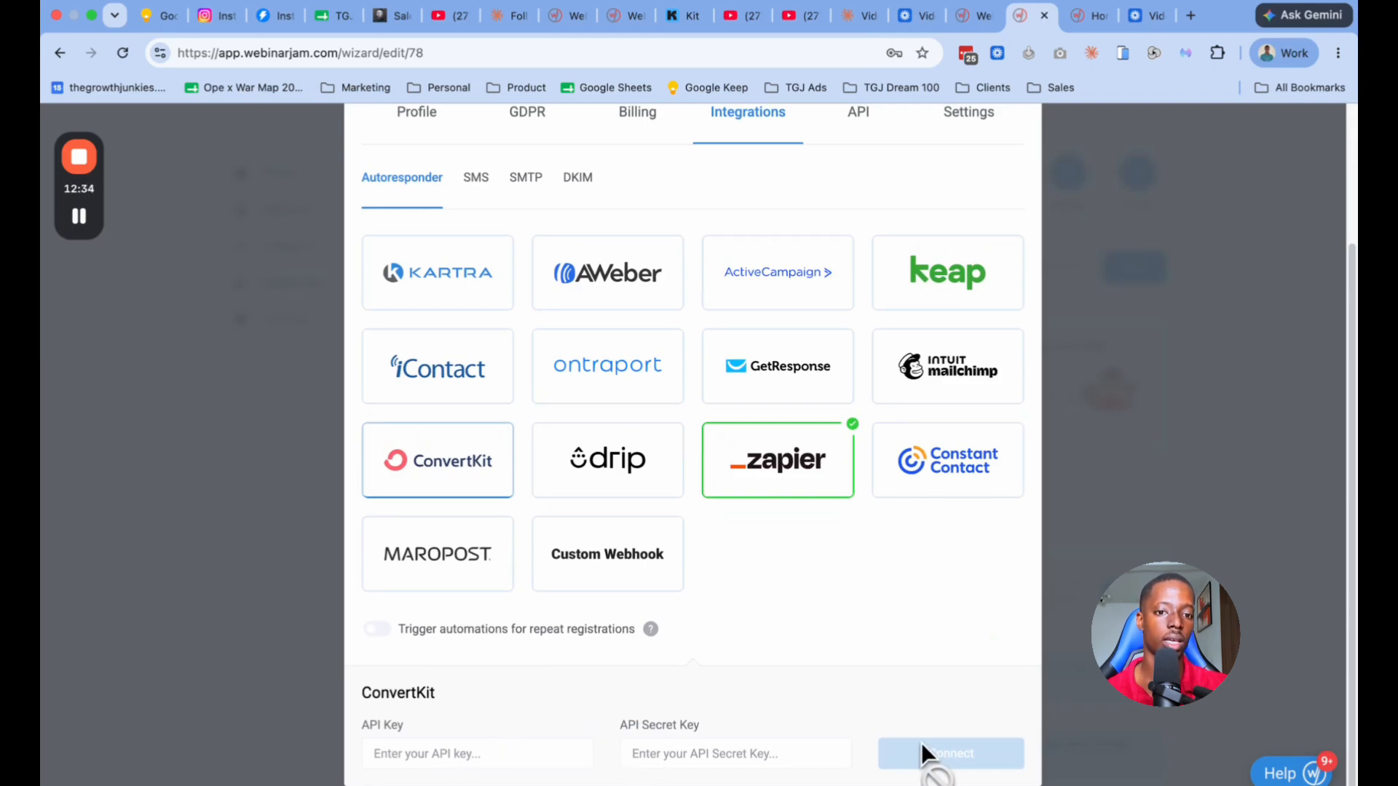
left_click(688, 16)
scroll(655, 437, "up", 5)
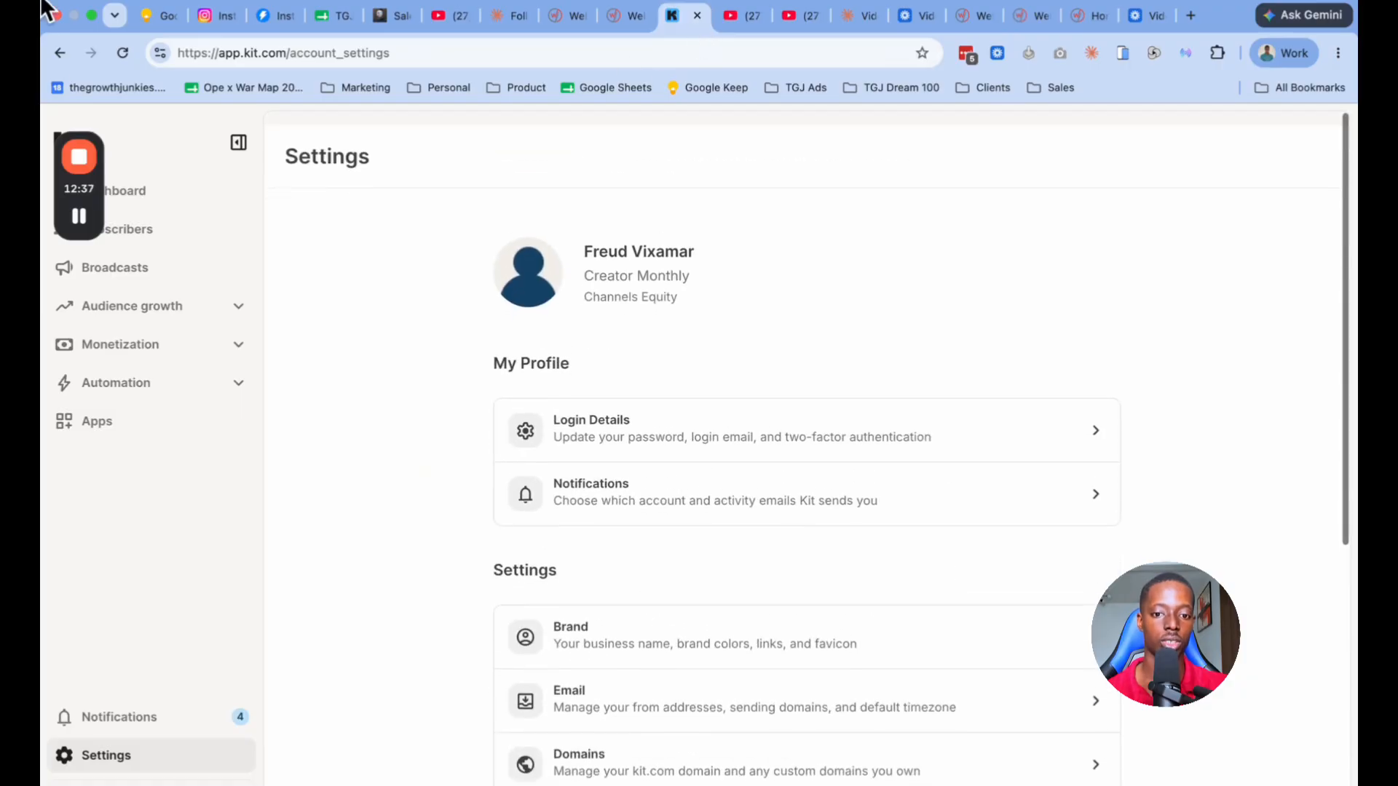
scroll(582, 495, "down", 6)
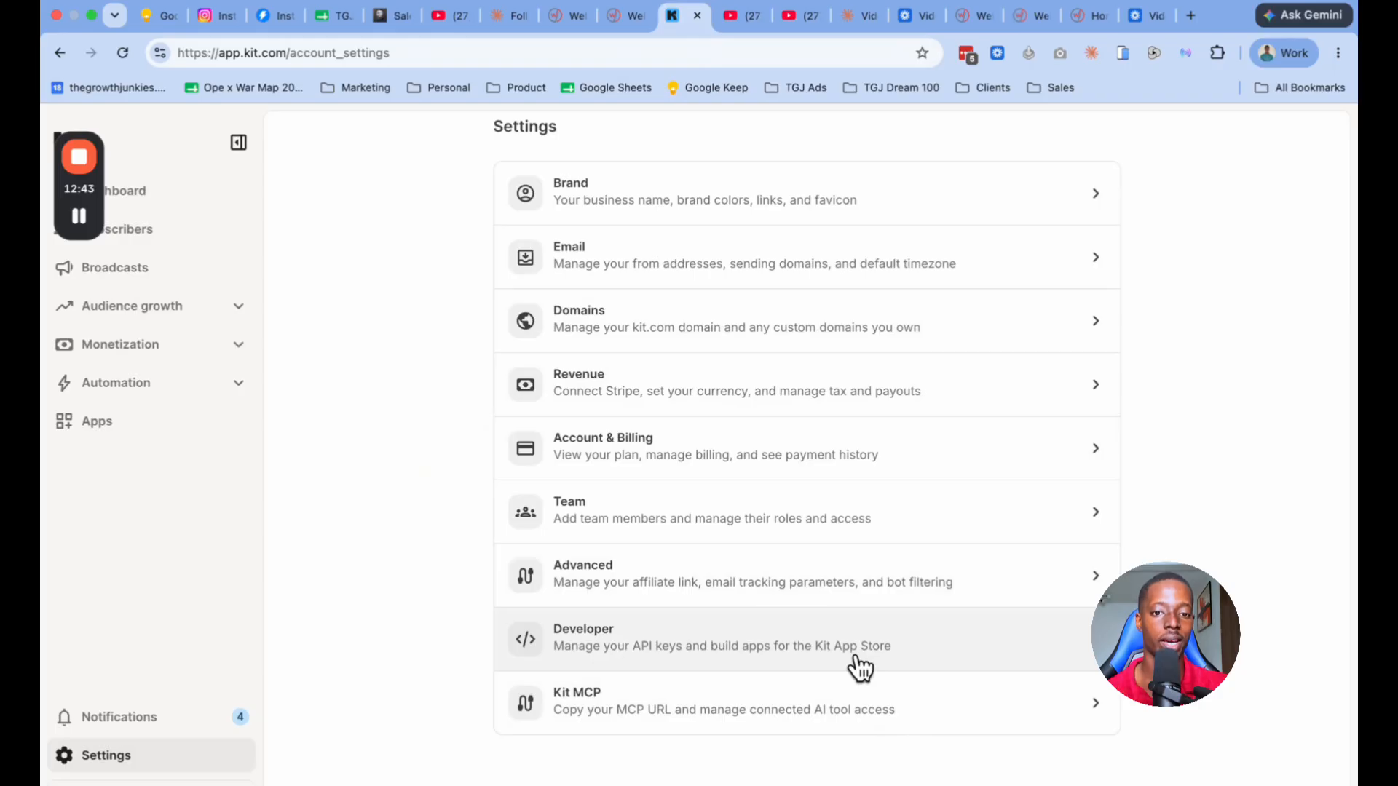
right_click(616, 33)
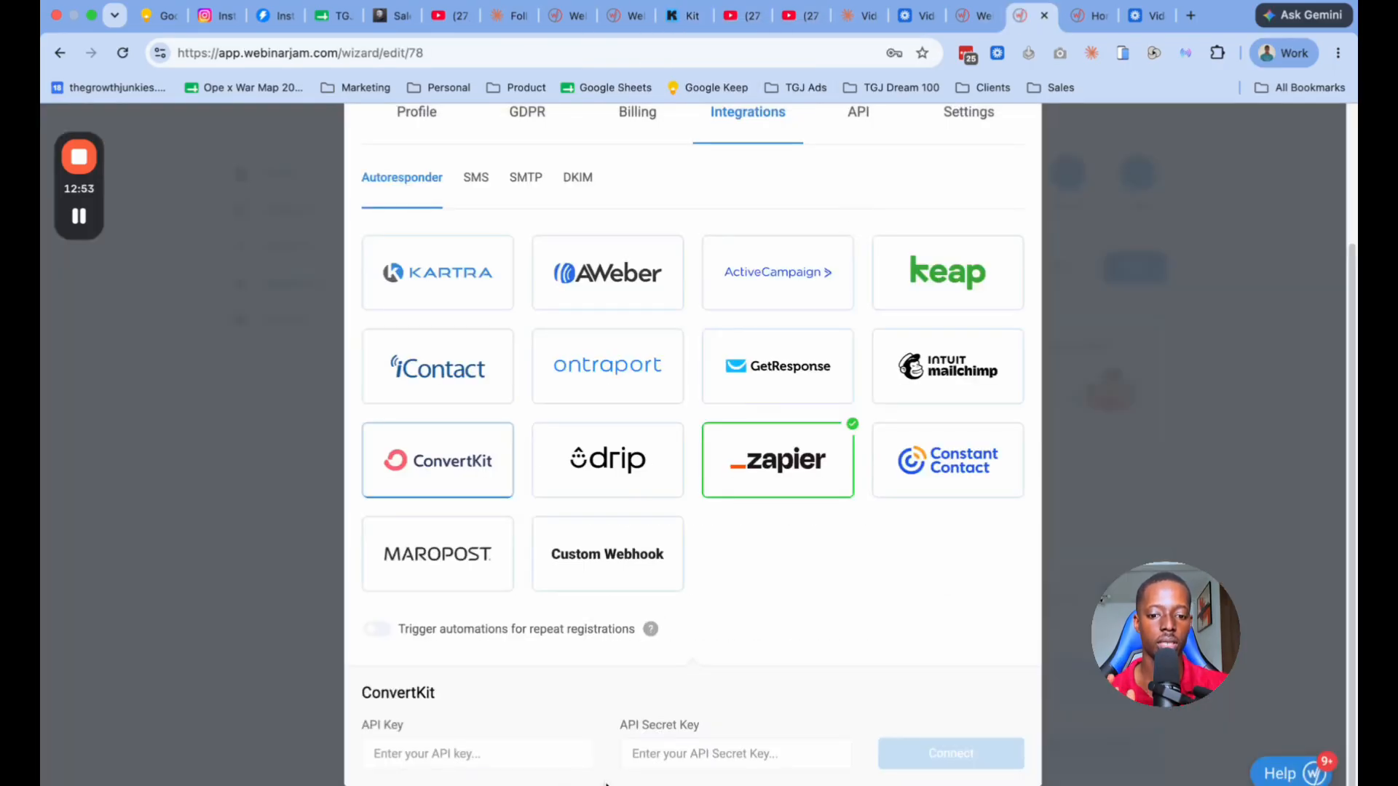
Step: View the DKIM and SMTP integration options in the profile, and close the profile without connecting anything
scroll(1037, 474, "up", 3)
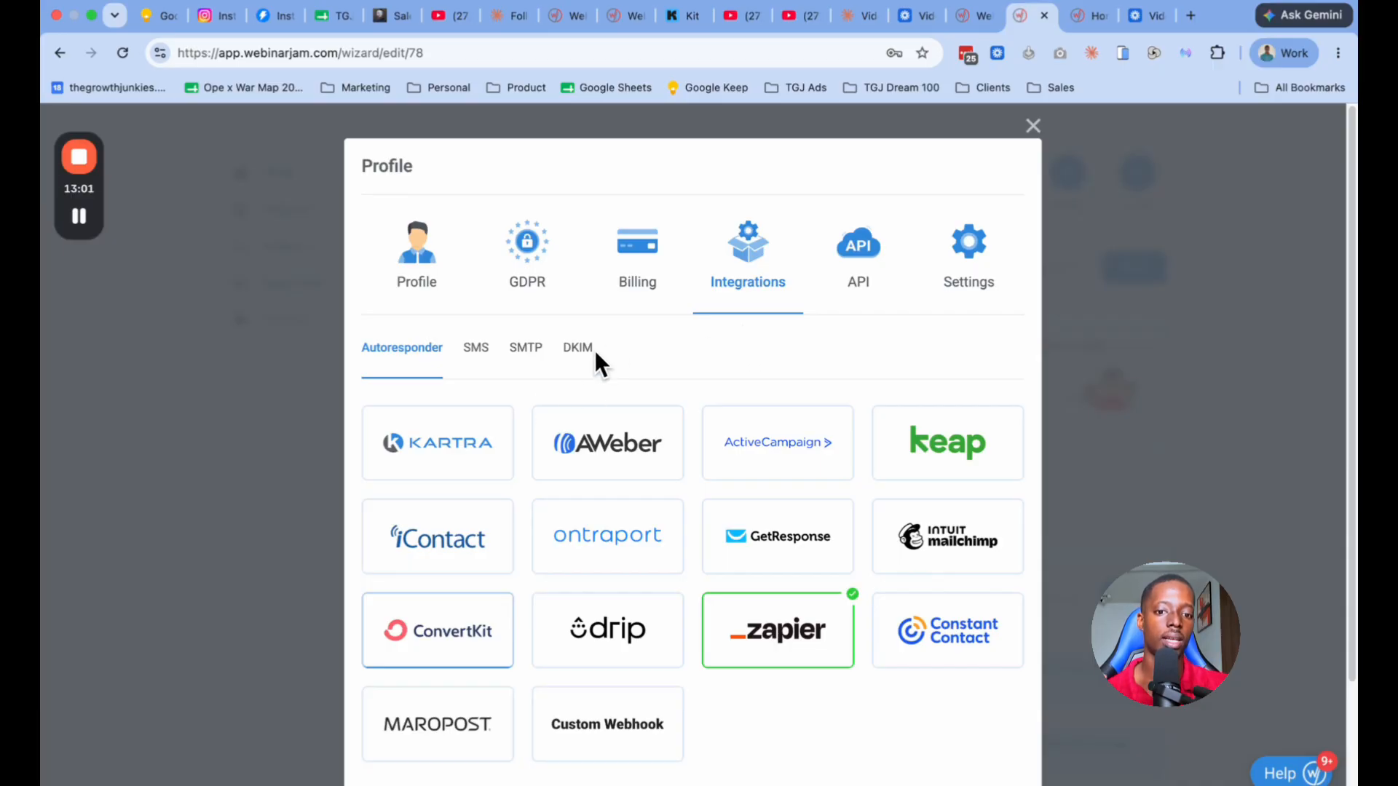
left_click(557, 351)
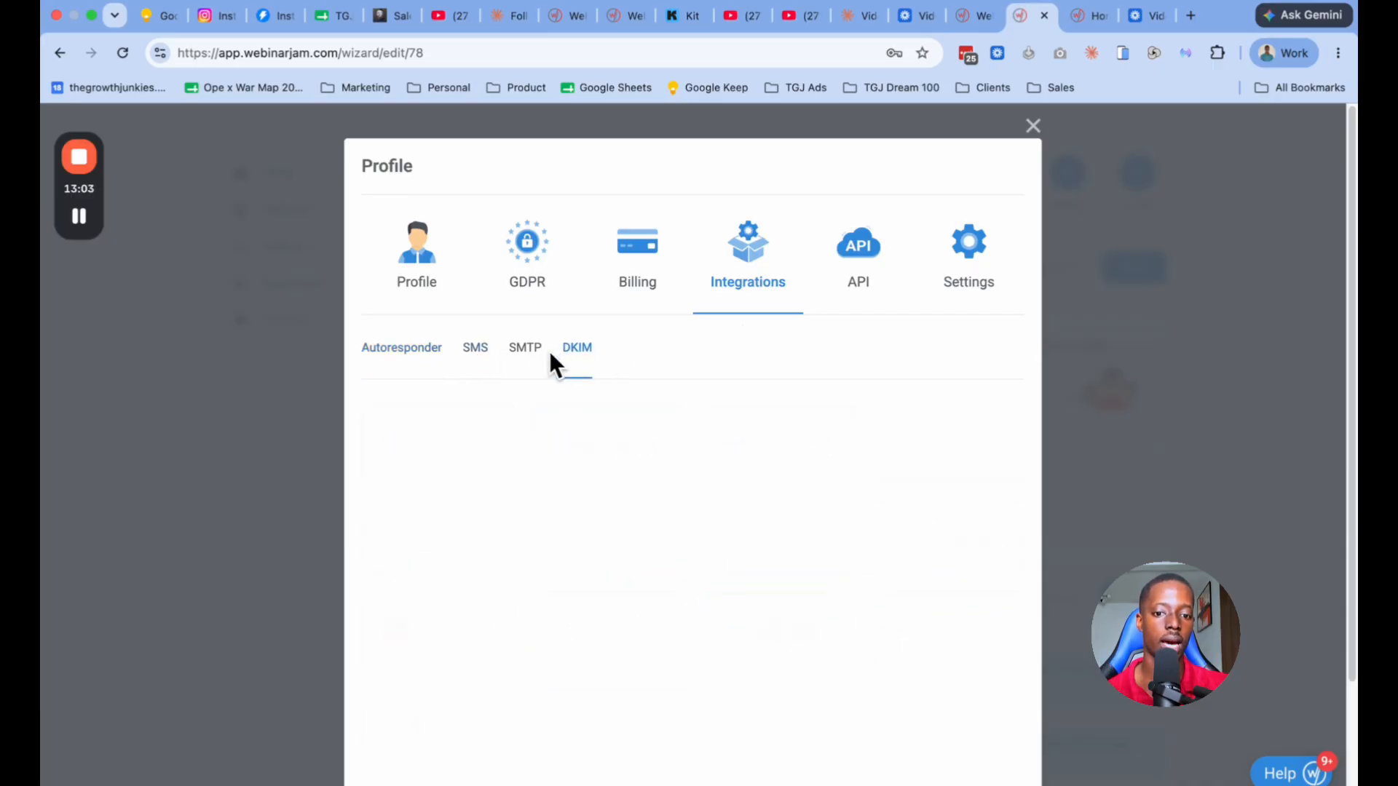
left_click(528, 446)
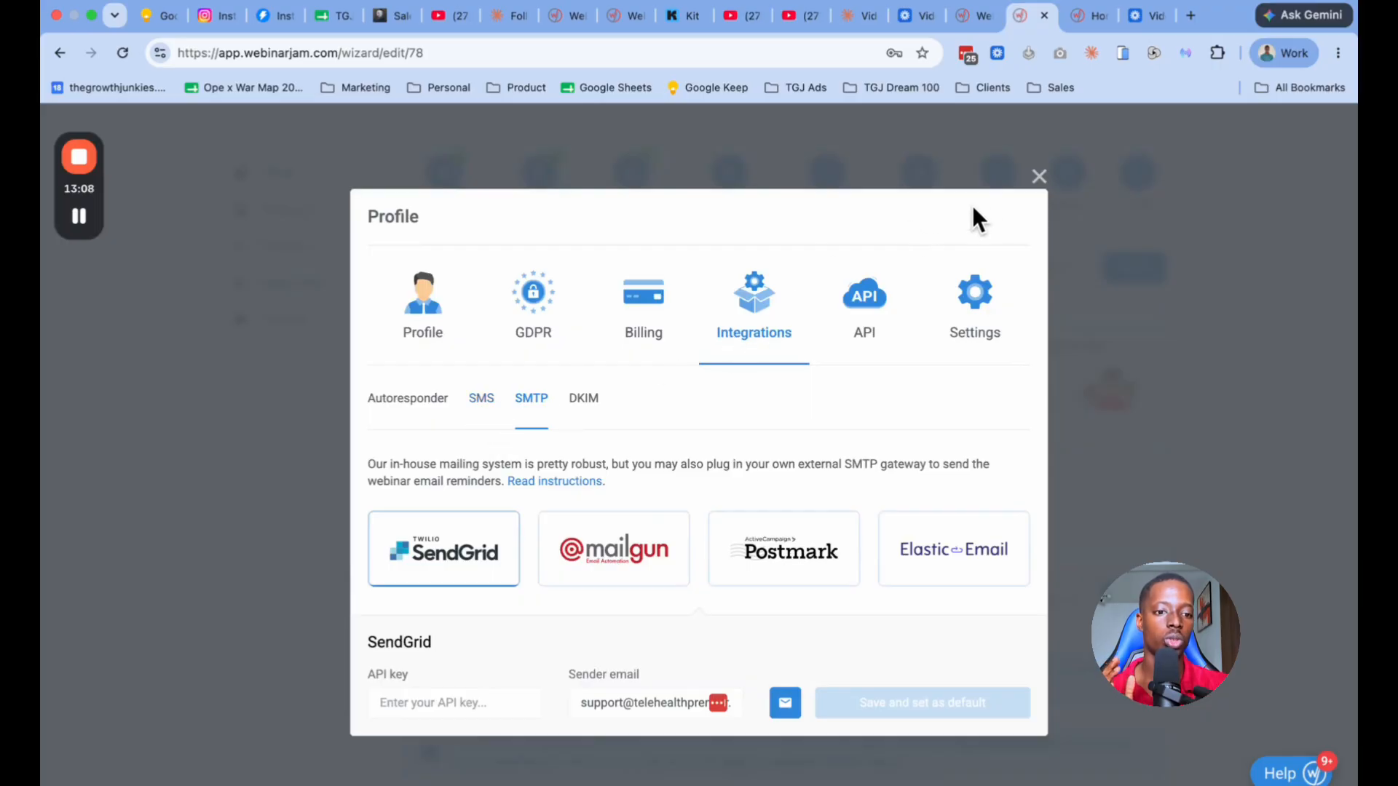
left_click(1041, 179)
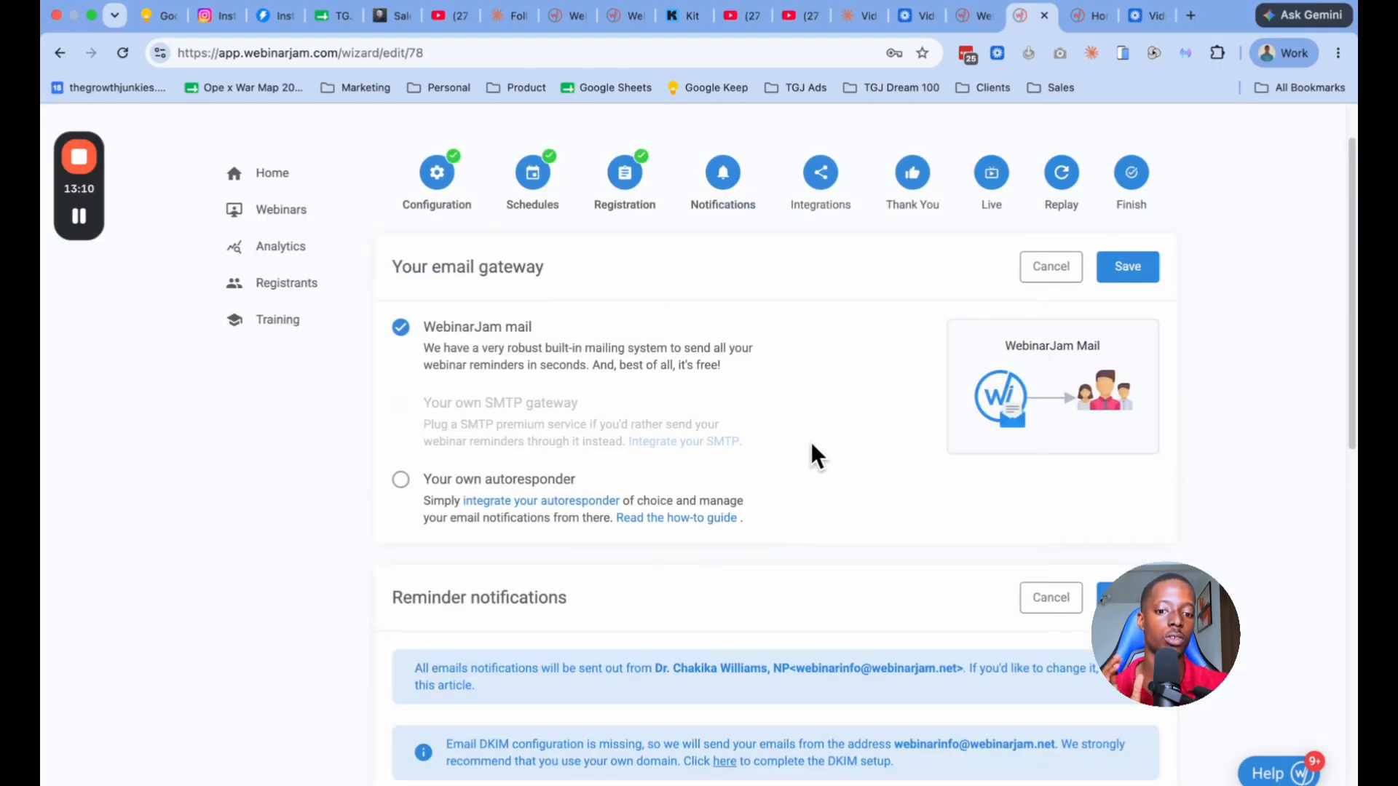
Step: Examine the email gateway options and the pre-webinar, last minute and post-webinar reminder notifications
scroll(790, 484, "down", 5)
scroll(791, 504, "up", 2)
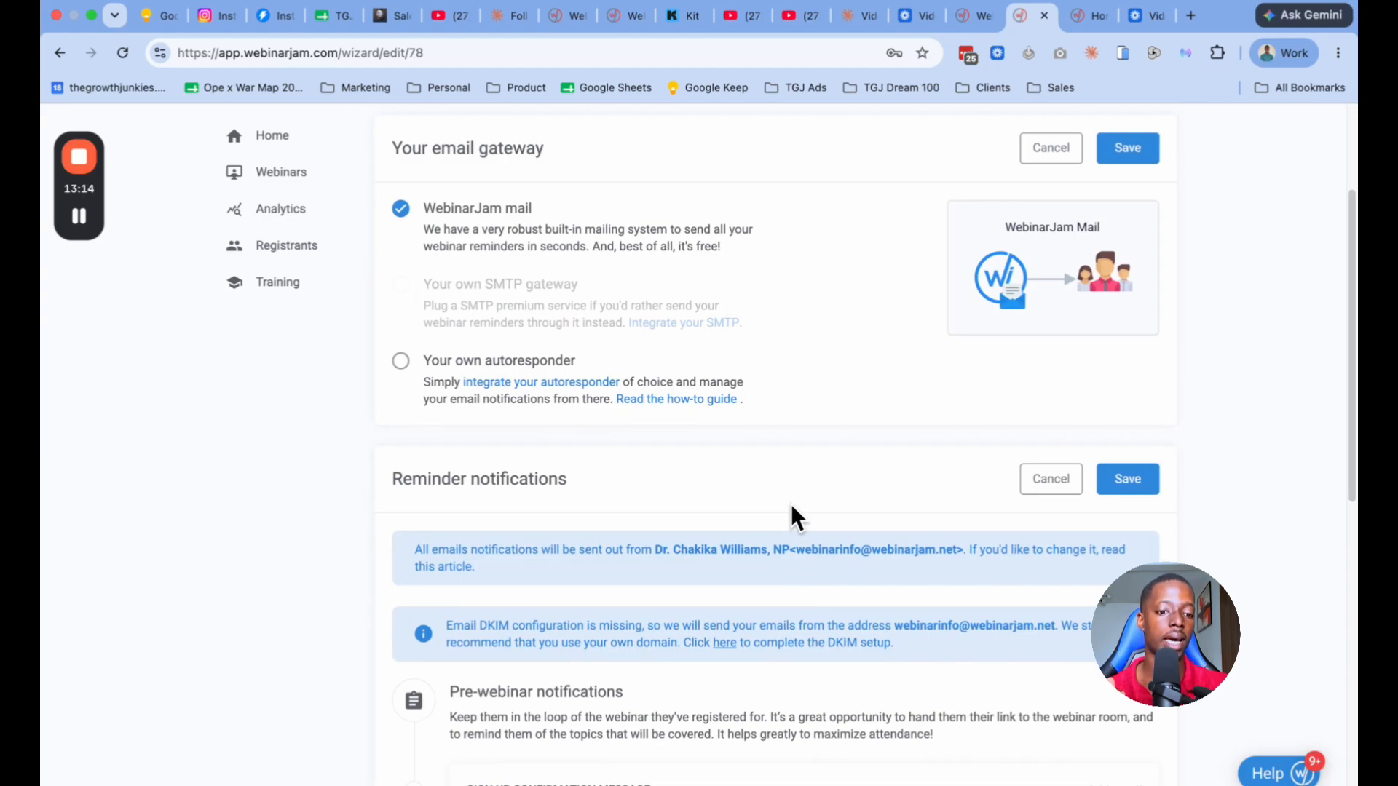
scroll(790, 504, "down", 3)
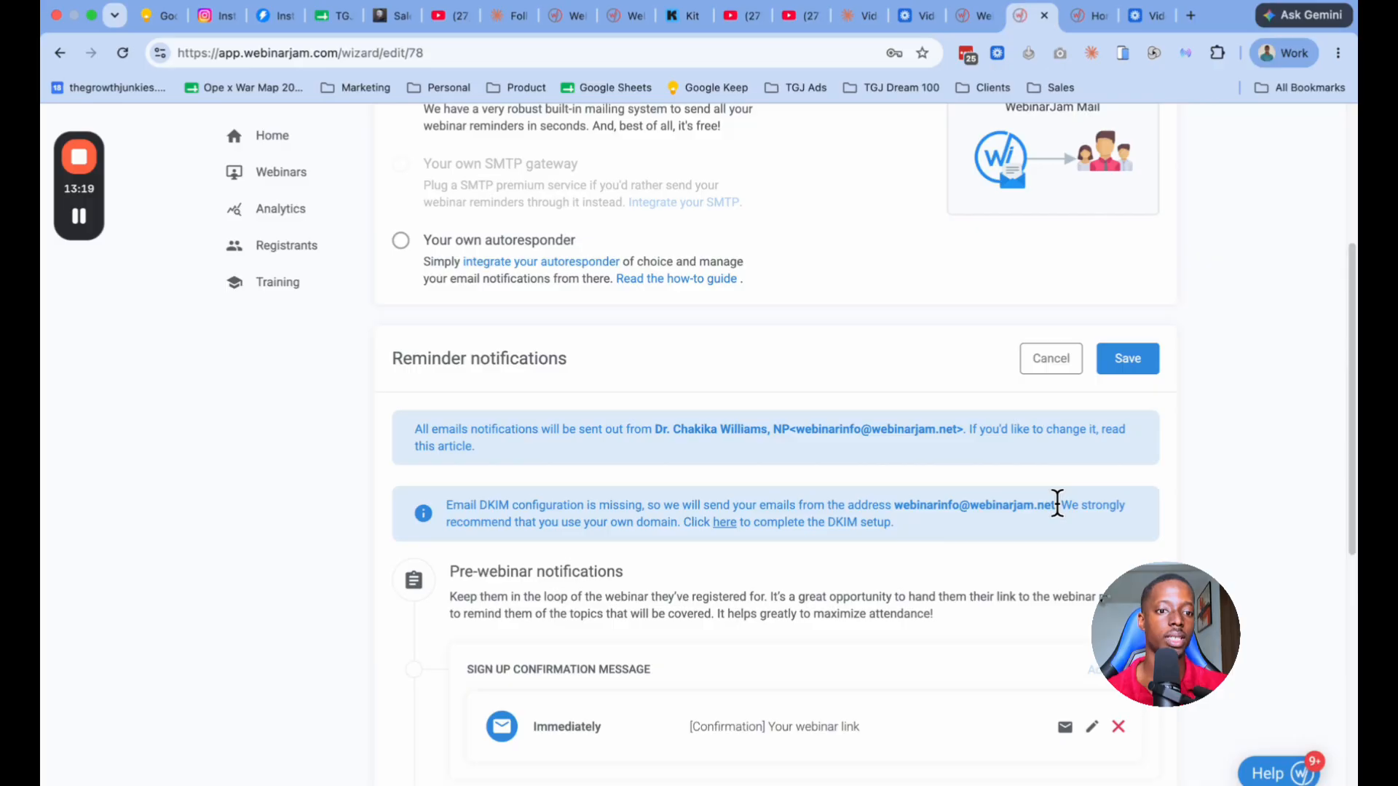
scroll(818, 473, "up", 7)
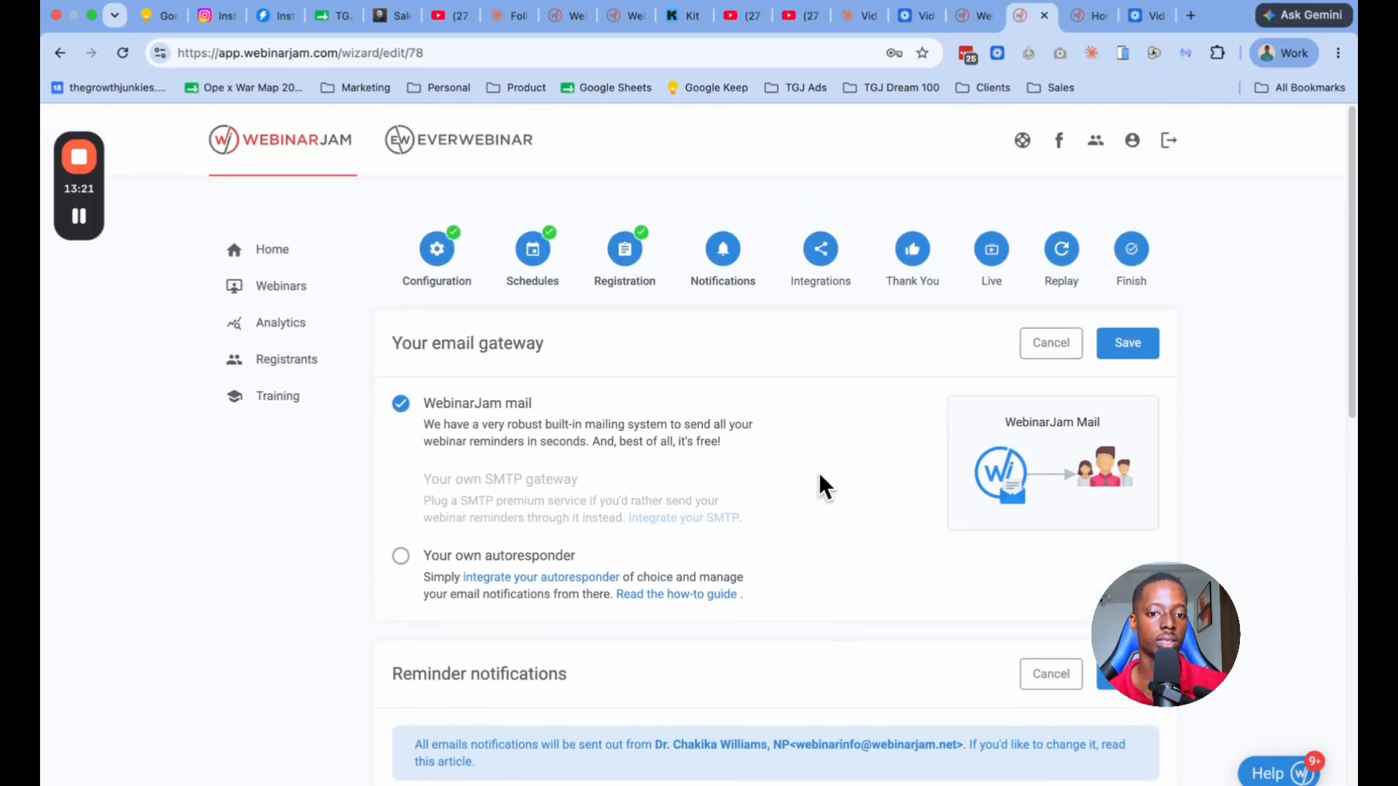
scroll(818, 473, "down", 12)
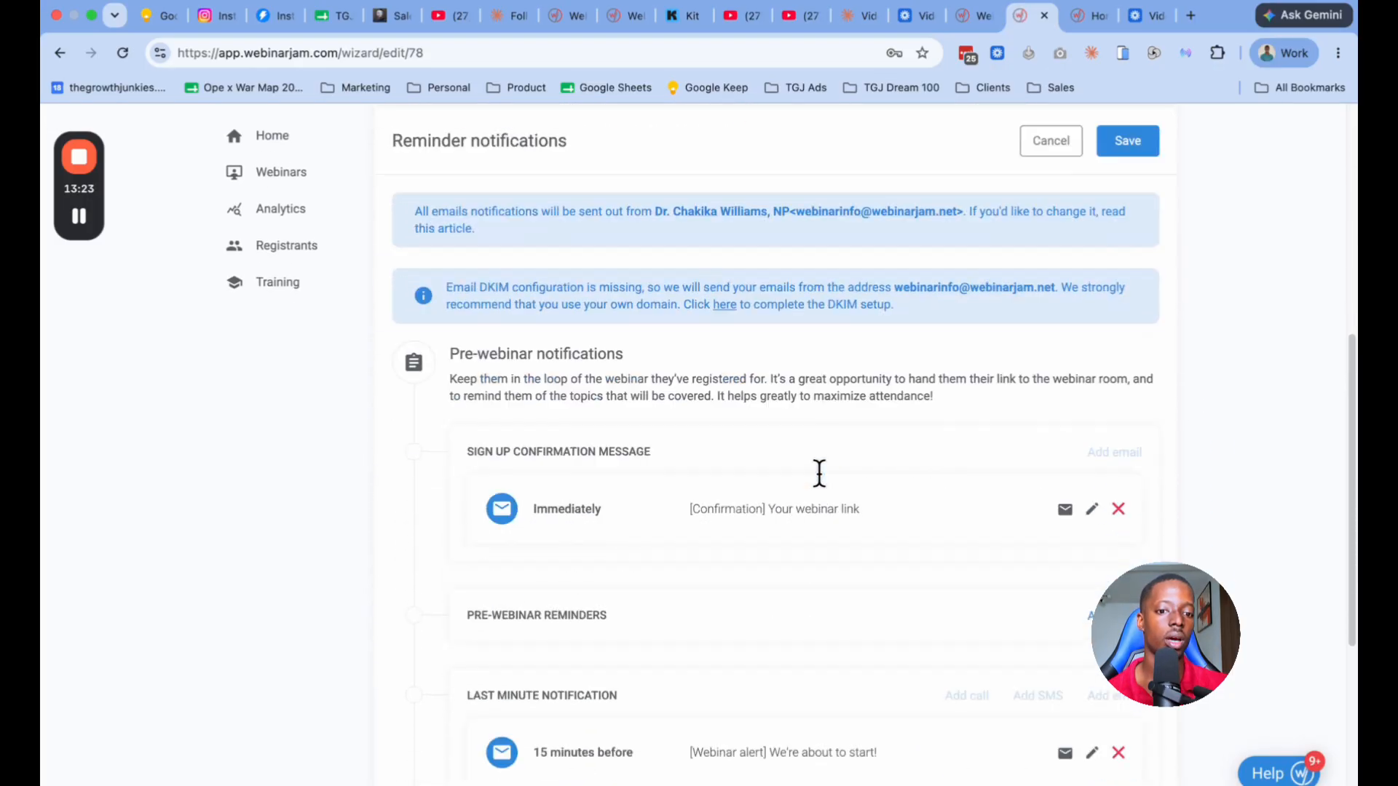
scroll(818, 473, "down", 5)
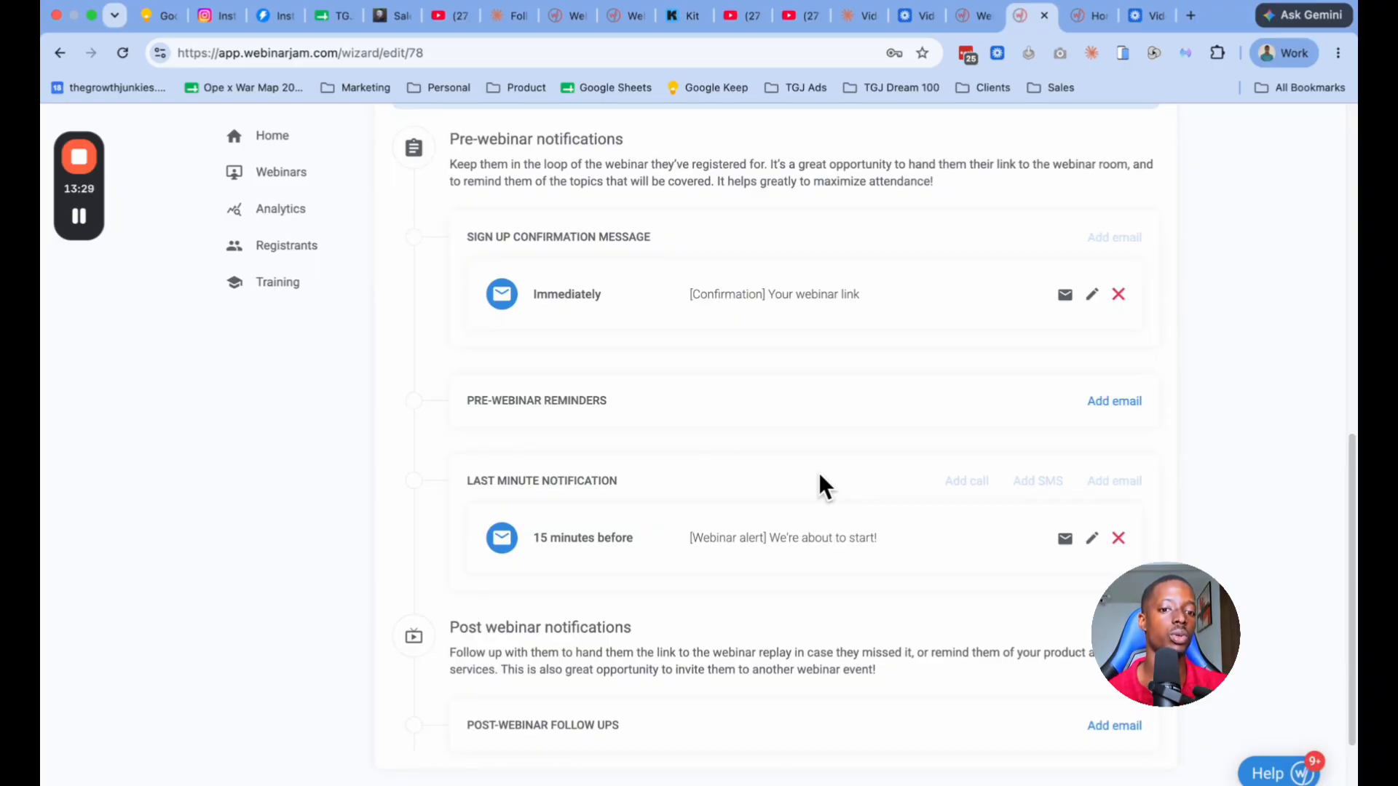
scroll(817, 480, "down", 2)
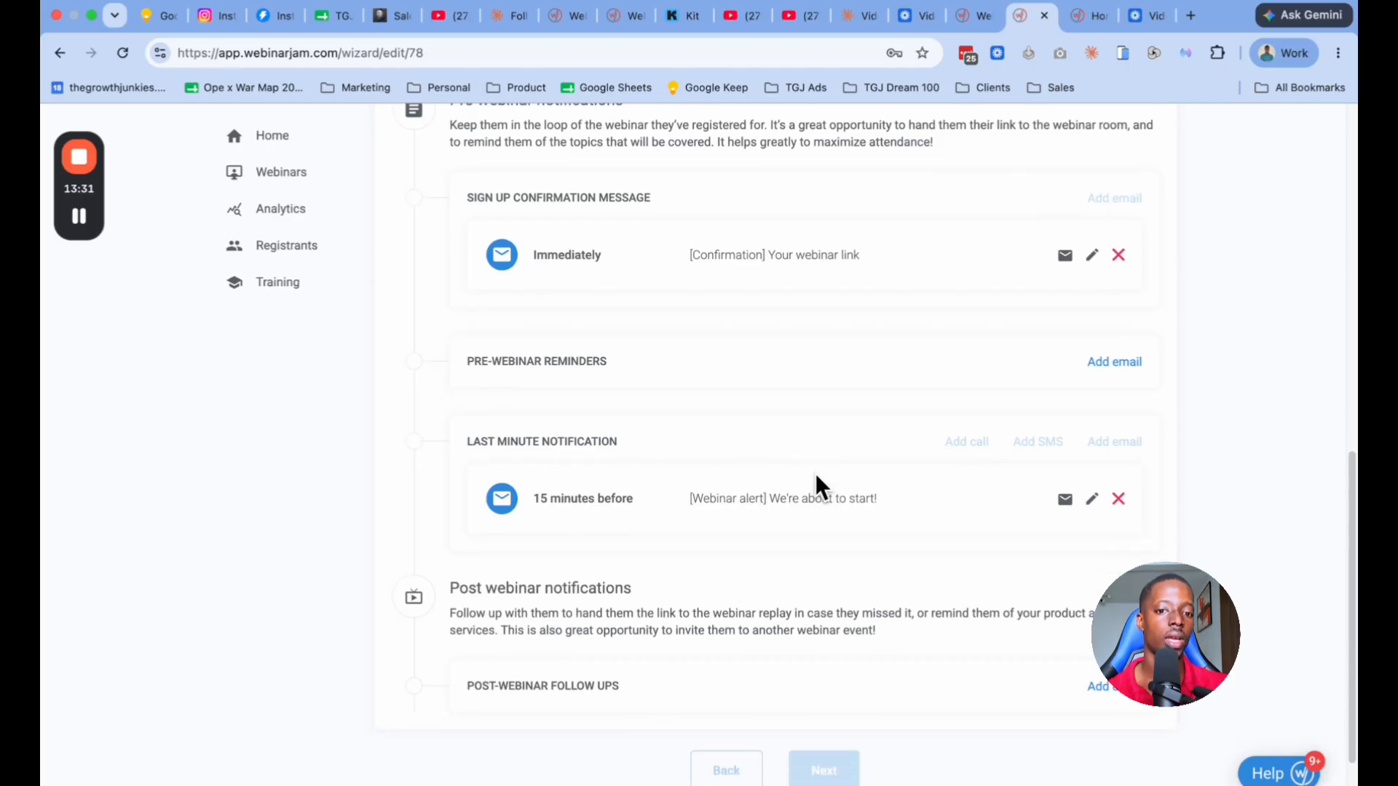
scroll(749, 467, "up", 2)
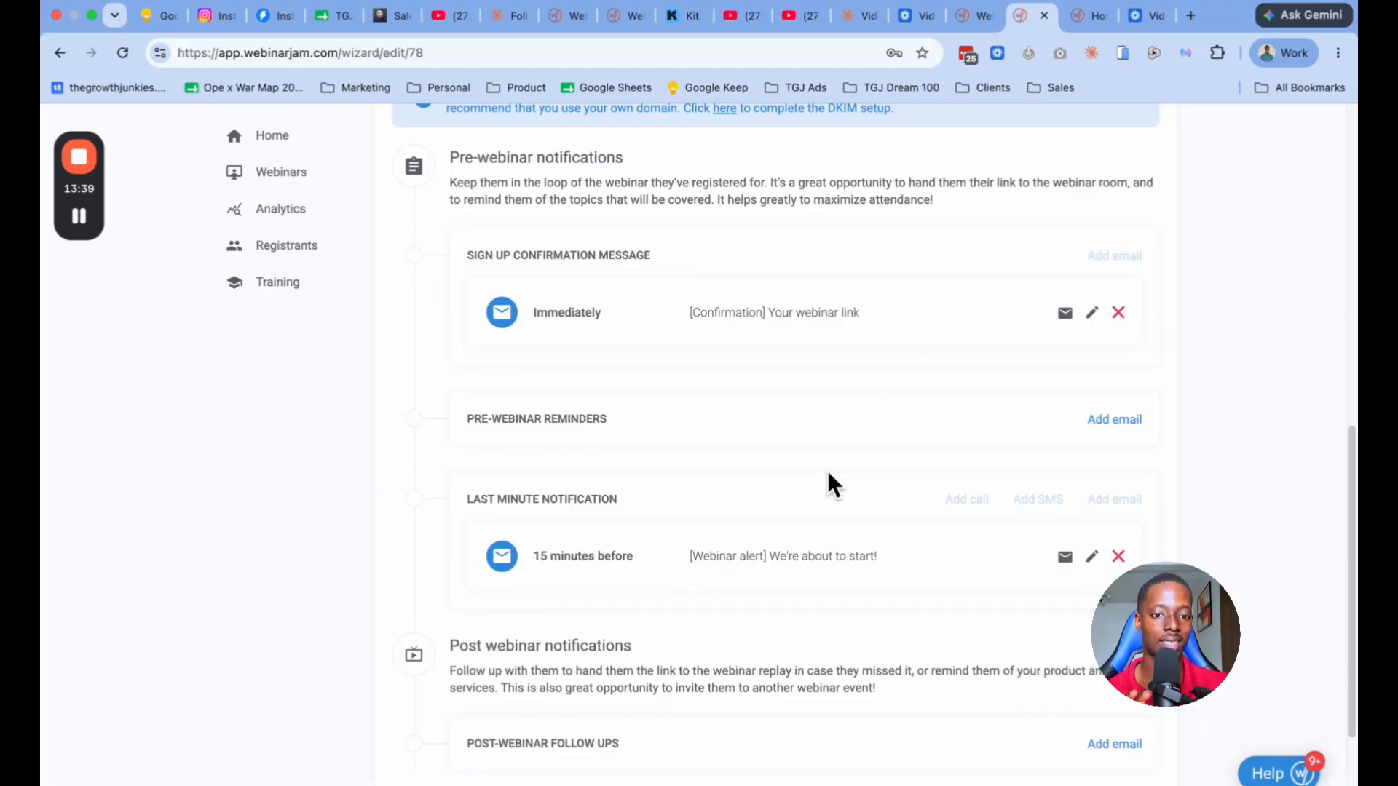
Step: Open the signup confirmation email, review its subject and body, and save it with the default content
left_click(1092, 313)
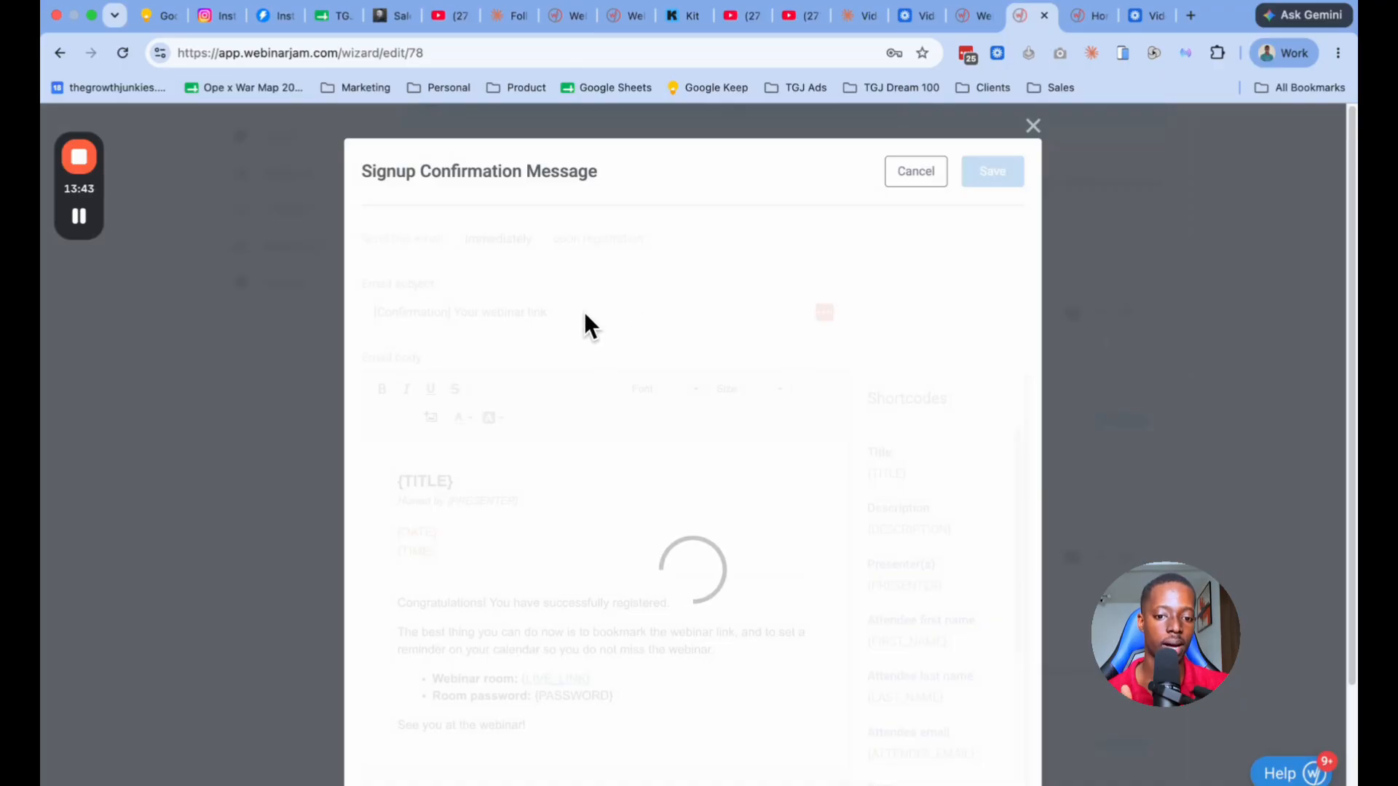
scroll(690, 651, "down", 1)
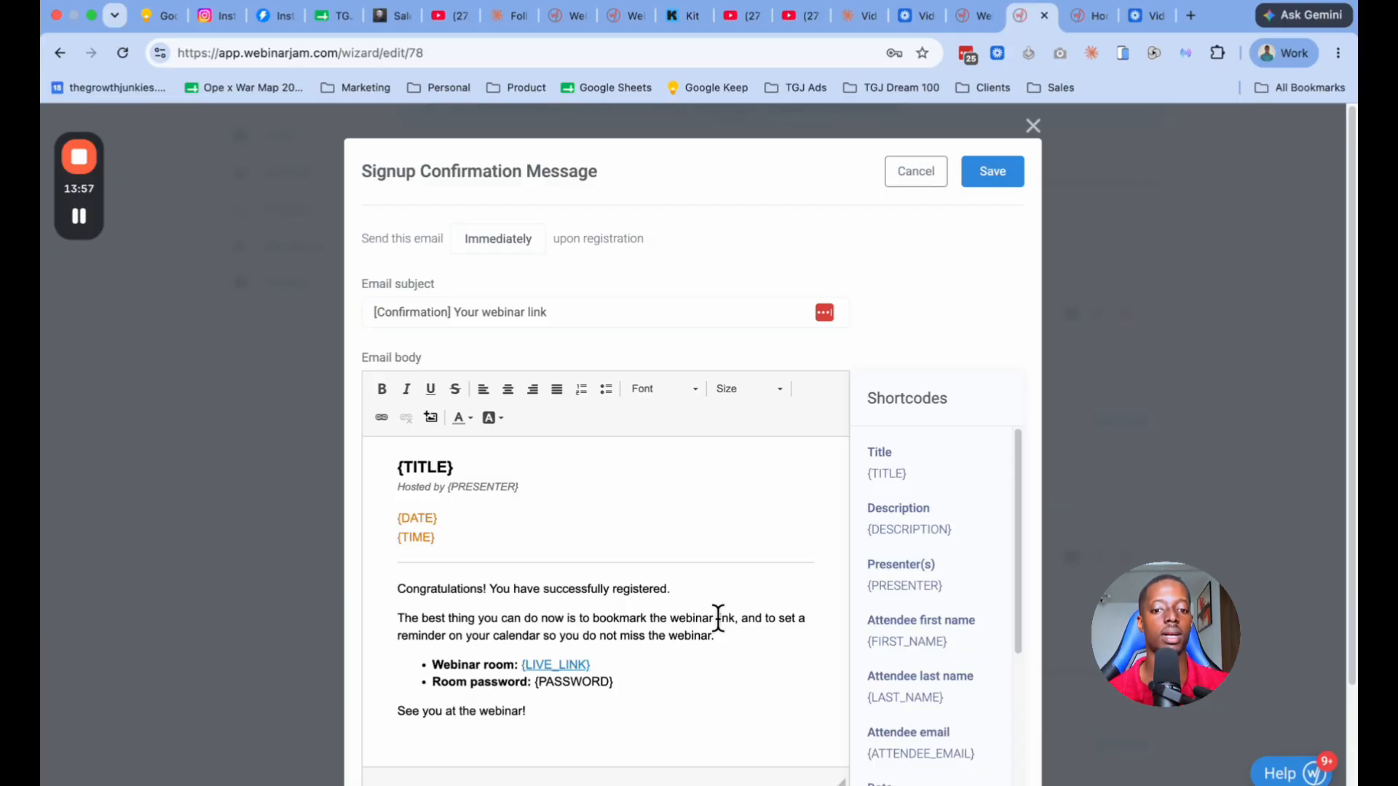
left_click(995, 173)
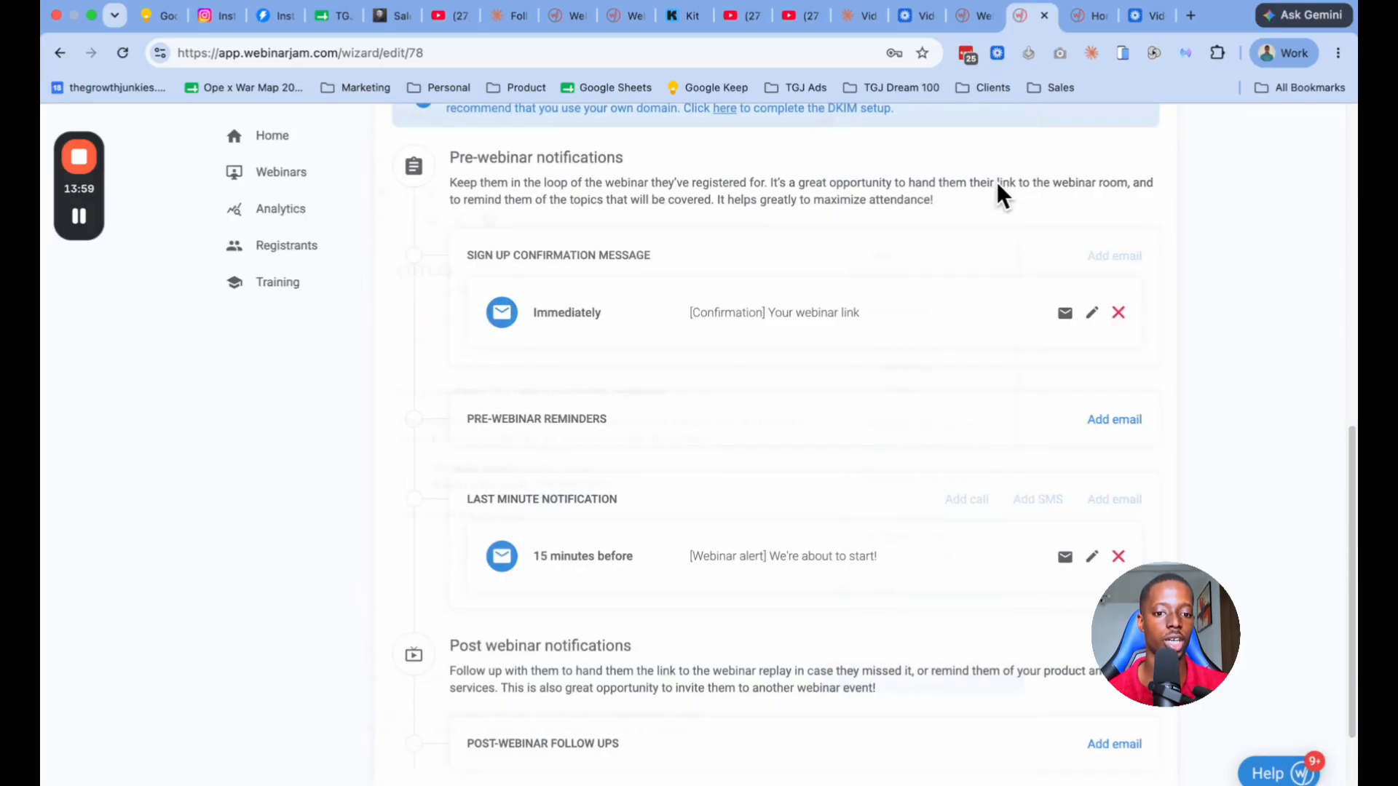
Step: Open a new pre-webinar reminder email, review its 24-hour timing and default body, and close it without saving
scroll(848, 488, "up", 4)
scroll(848, 487, "down", 3)
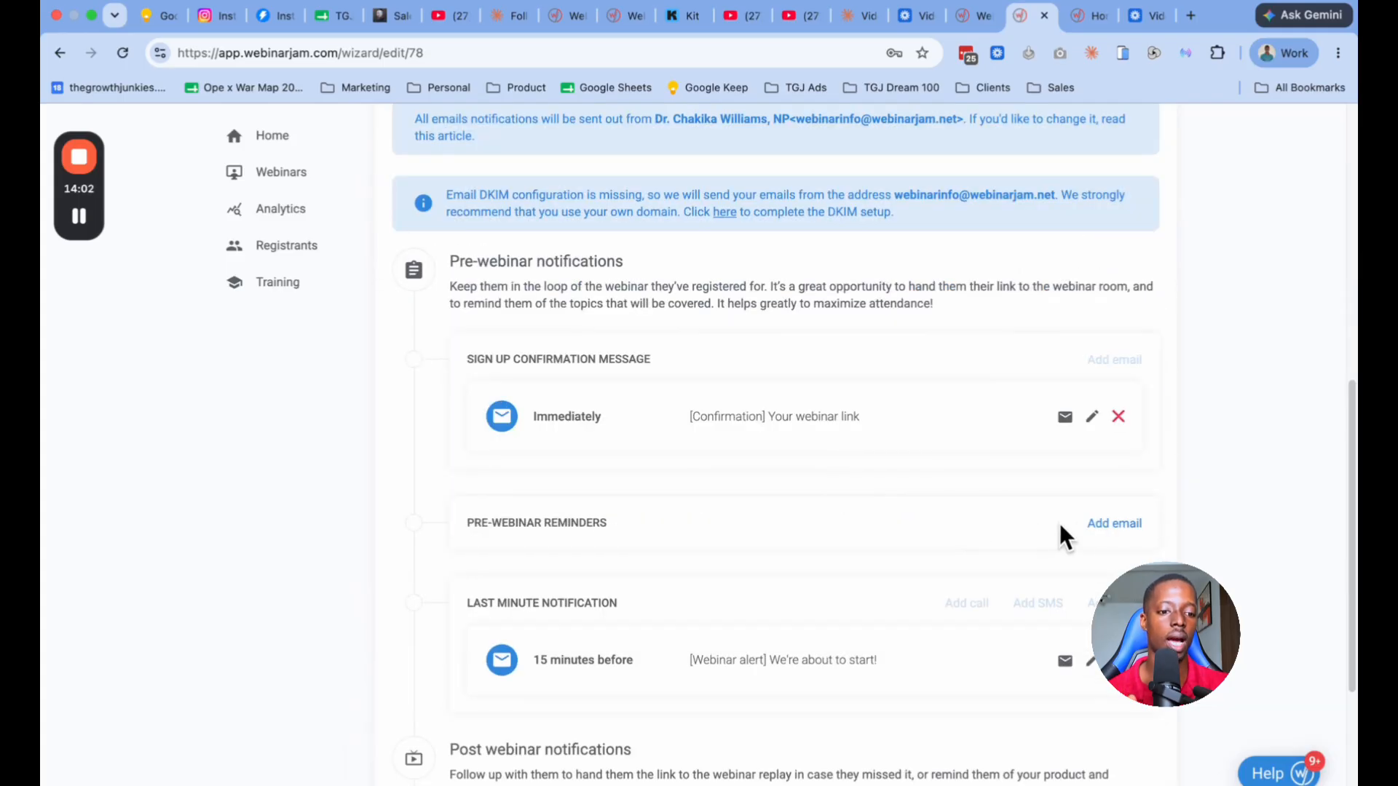
left_click(1100, 524)
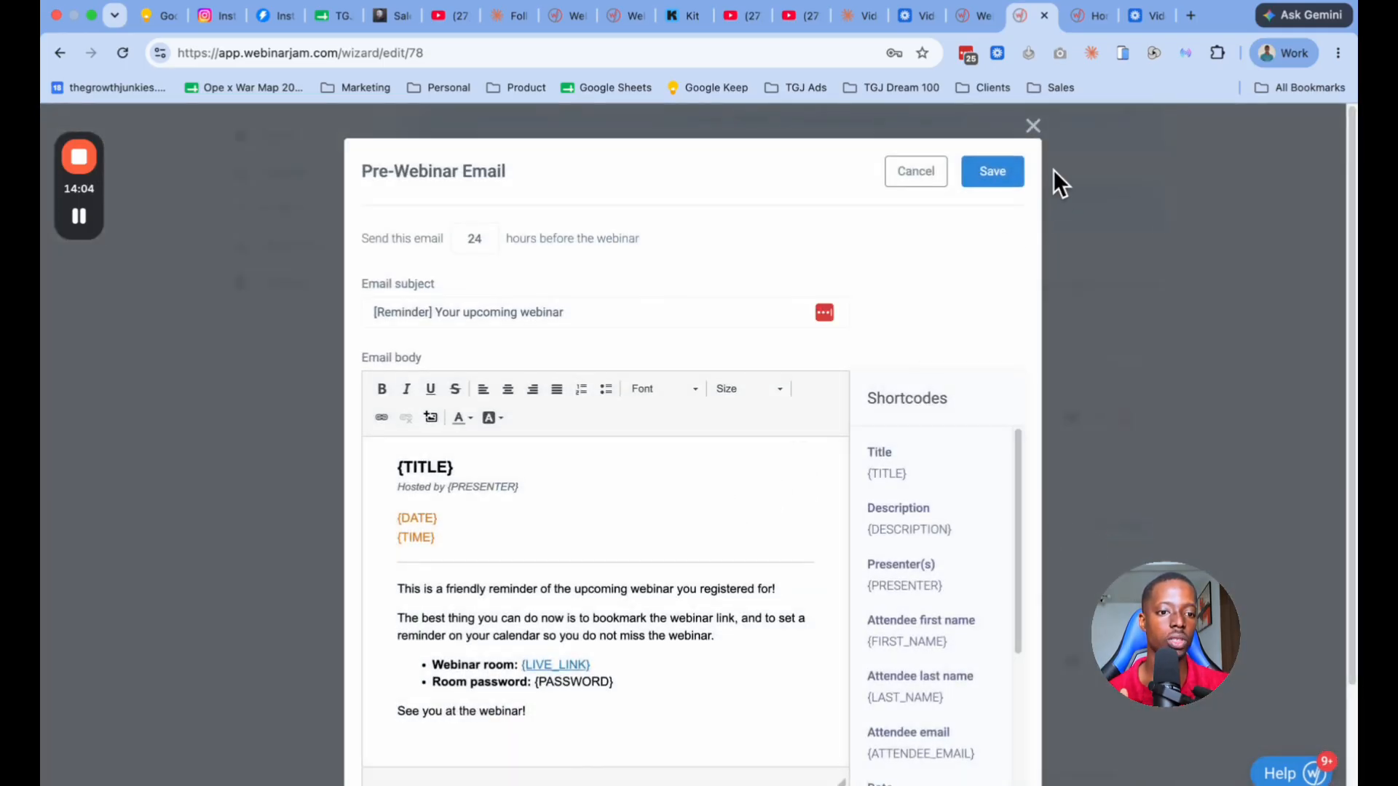
scroll(670, 577, "down", 3)
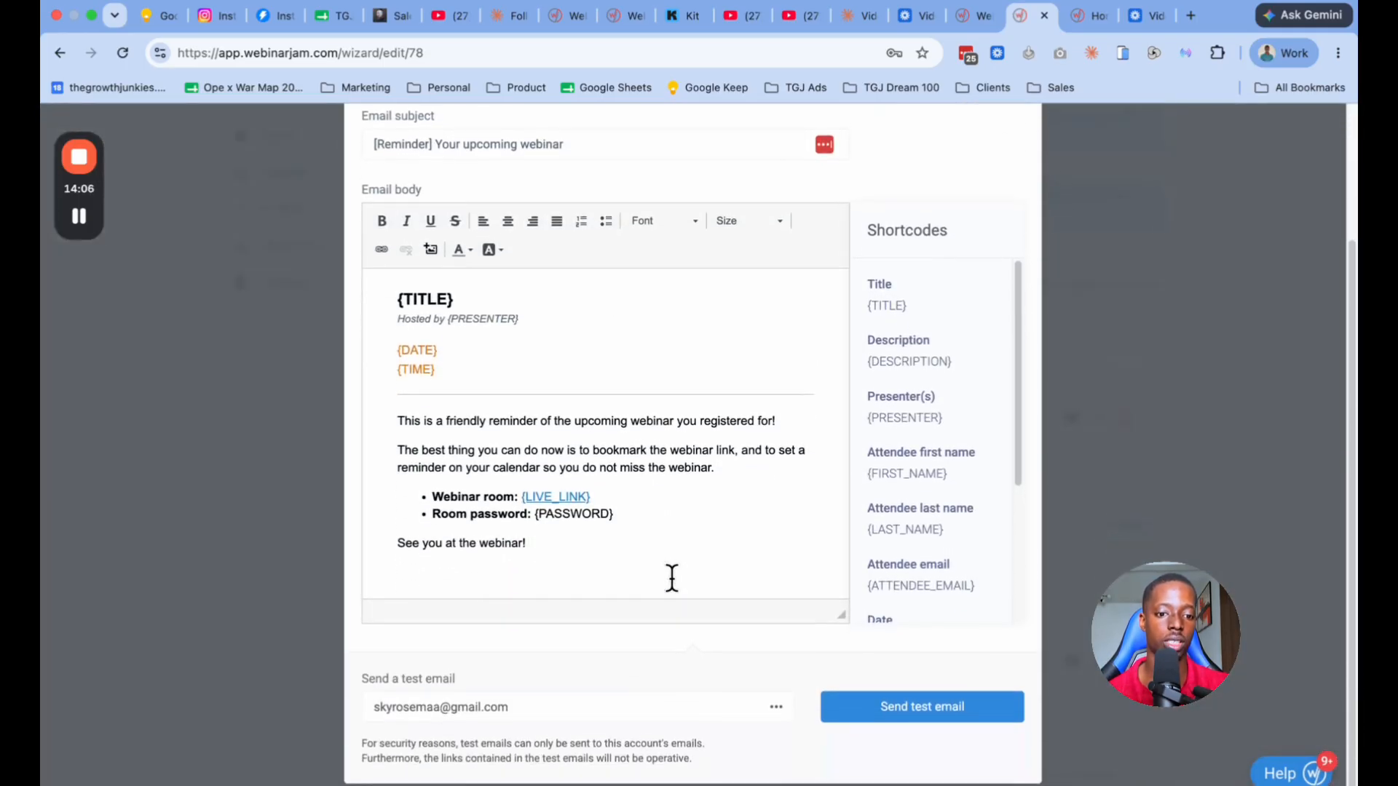
scroll(672, 579, "up", 3)
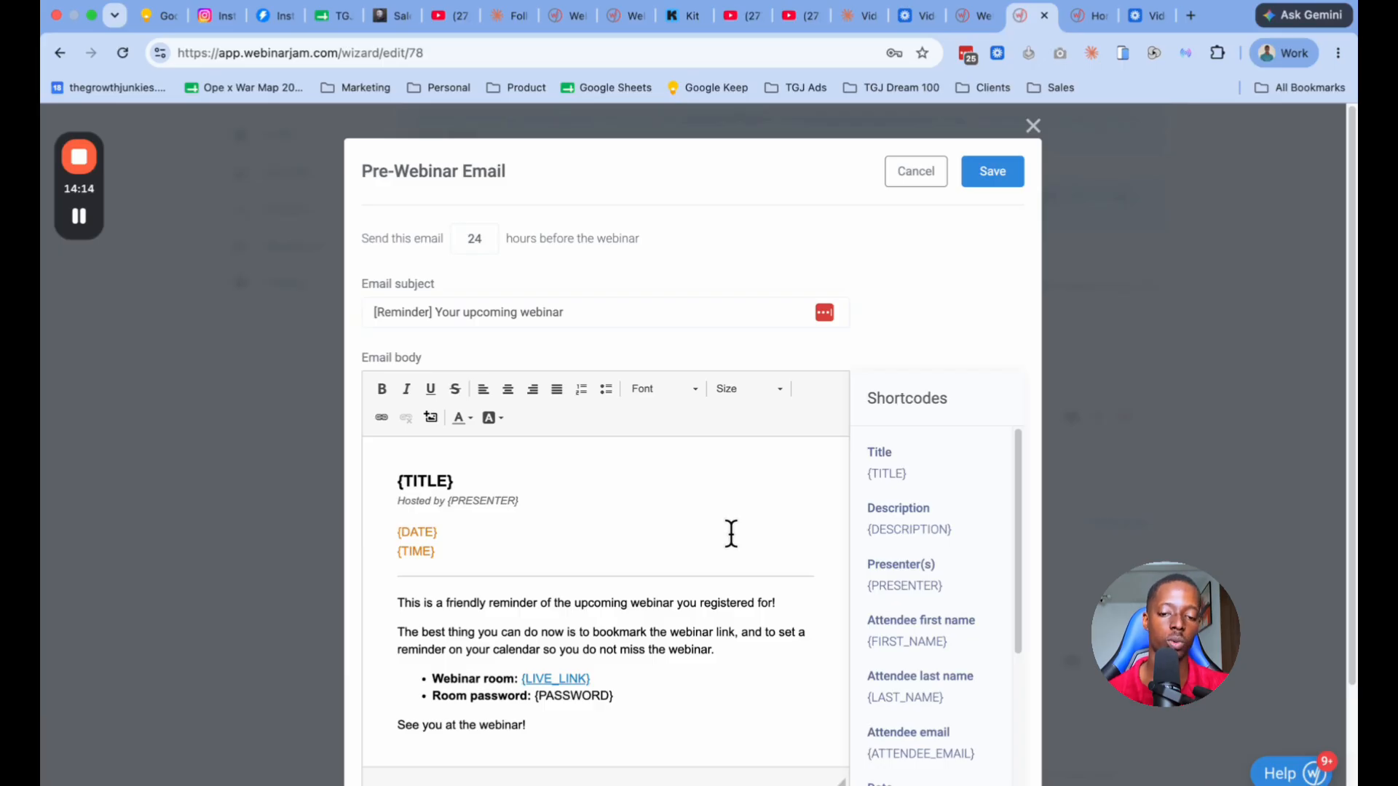
scroll(615, 535, "down", 1)
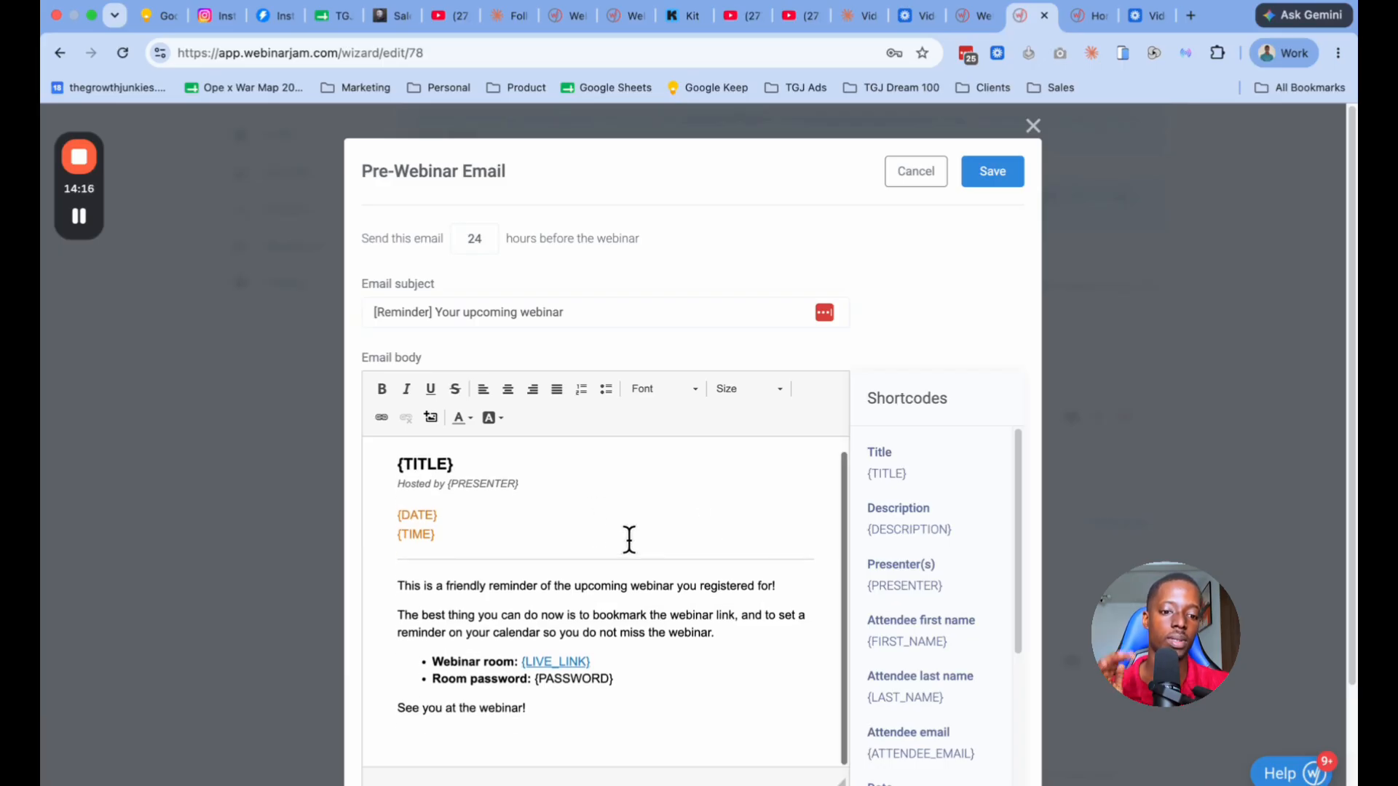
scroll(784, 548, "up", 1)
scroll(655, 528, "down", 1)
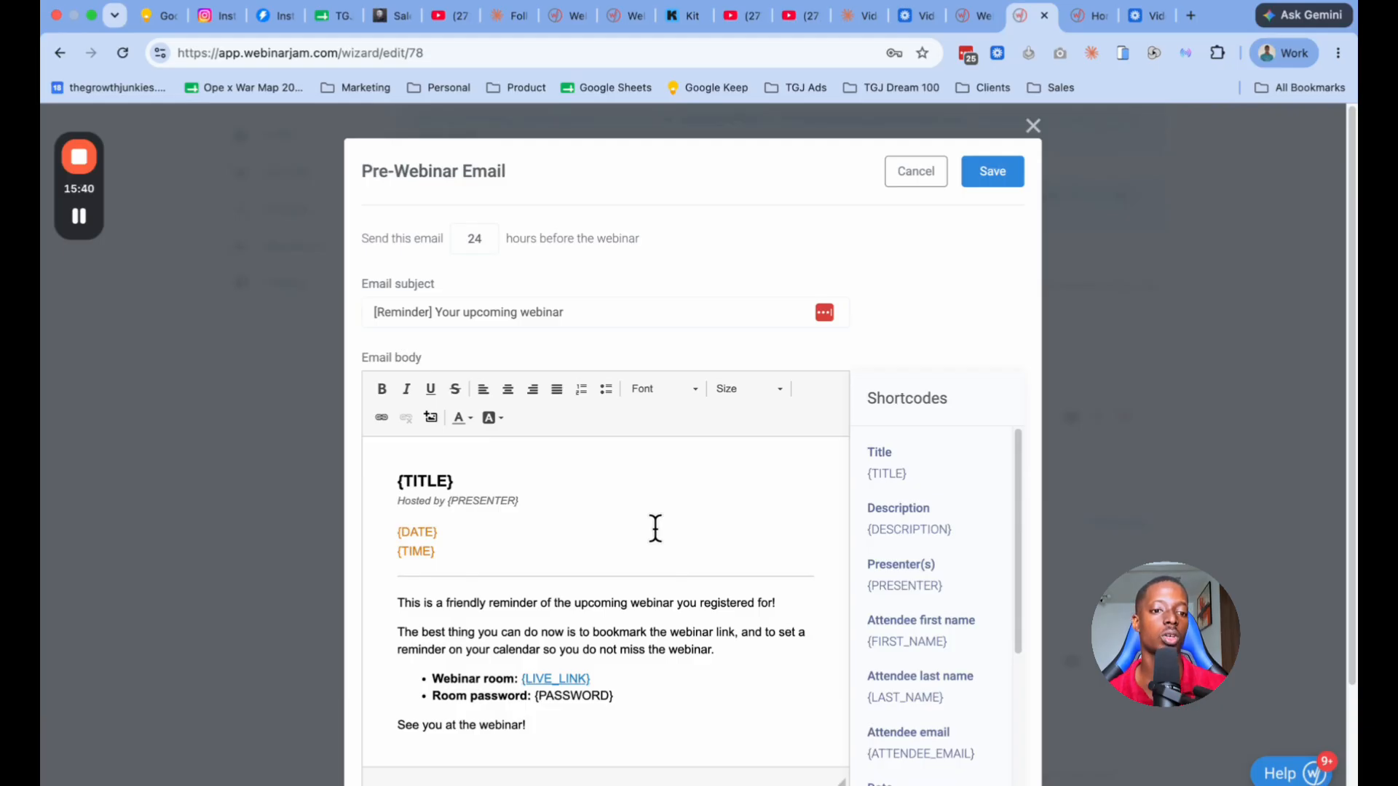
left_click(1033, 126)
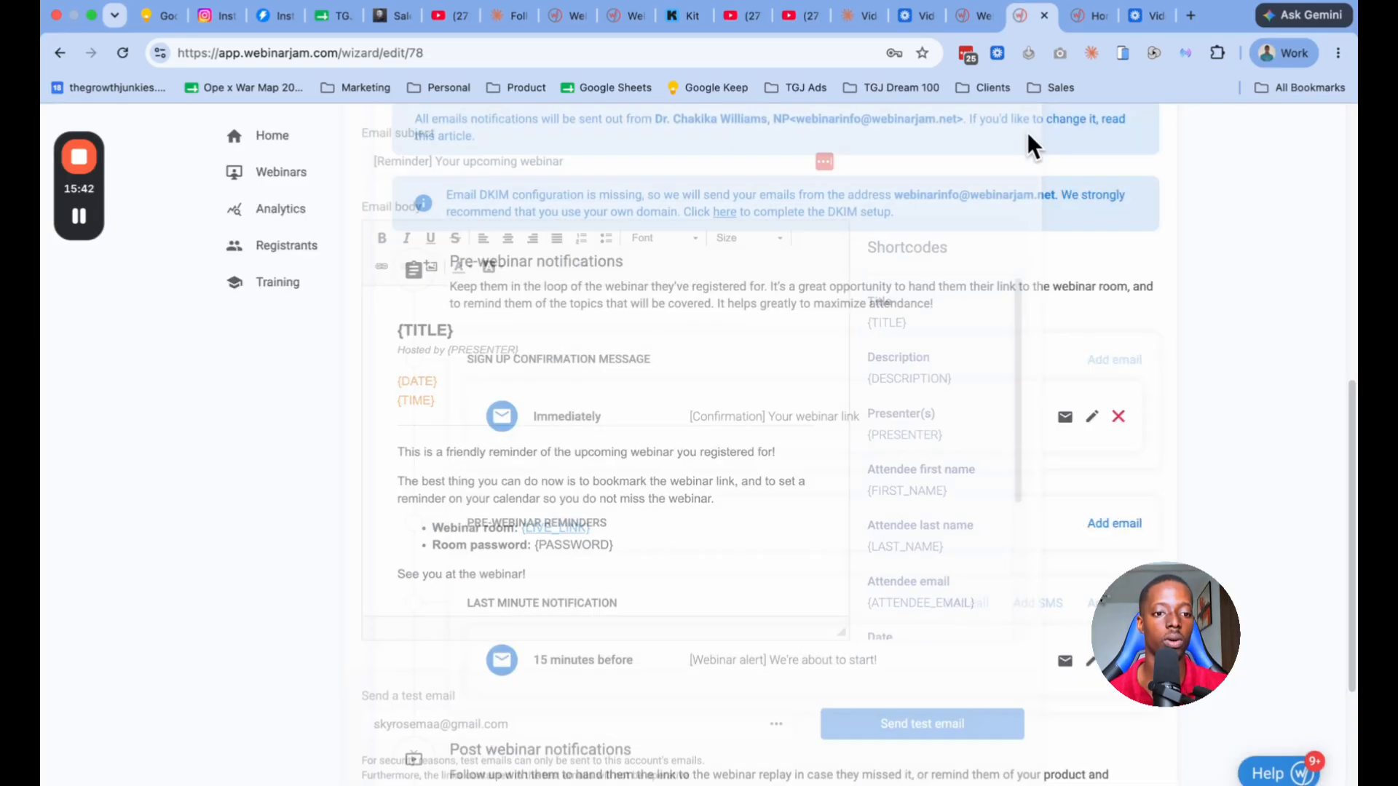
Step: Save the reminder notifications and the WebinarJam mail gateway, and proceed to the Integrations stage
scroll(764, 385, "up", 3)
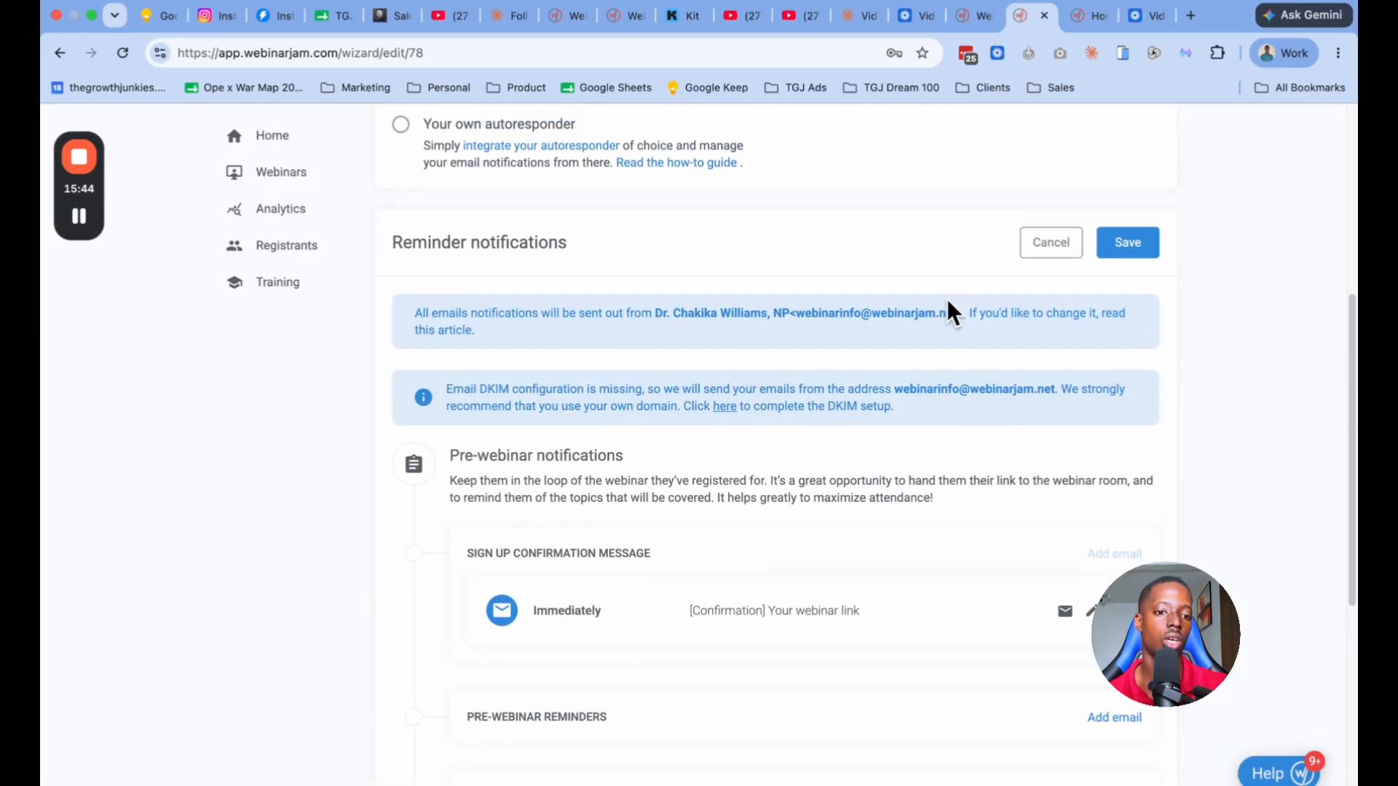
left_click_drag(956, 312, 795, 312)
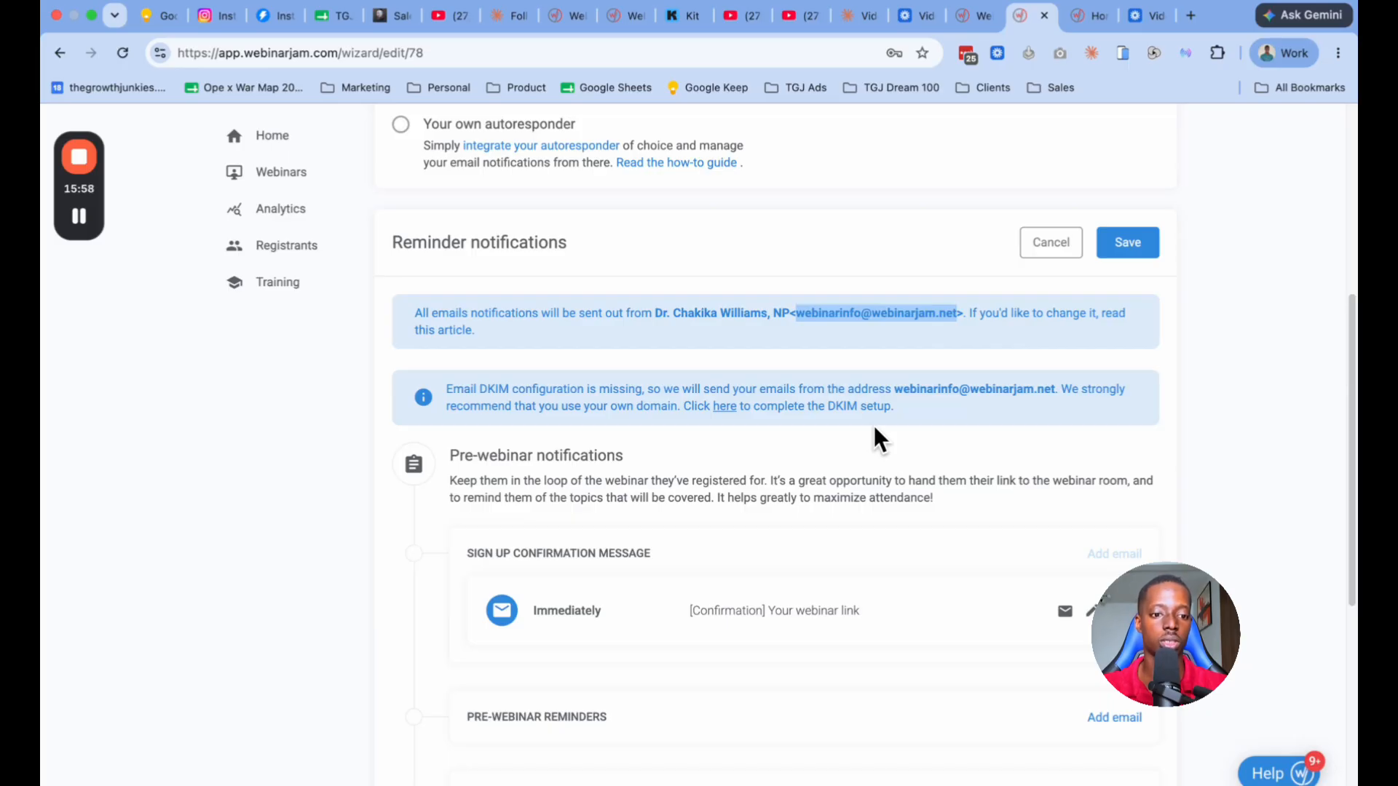
left_click(1130, 251)
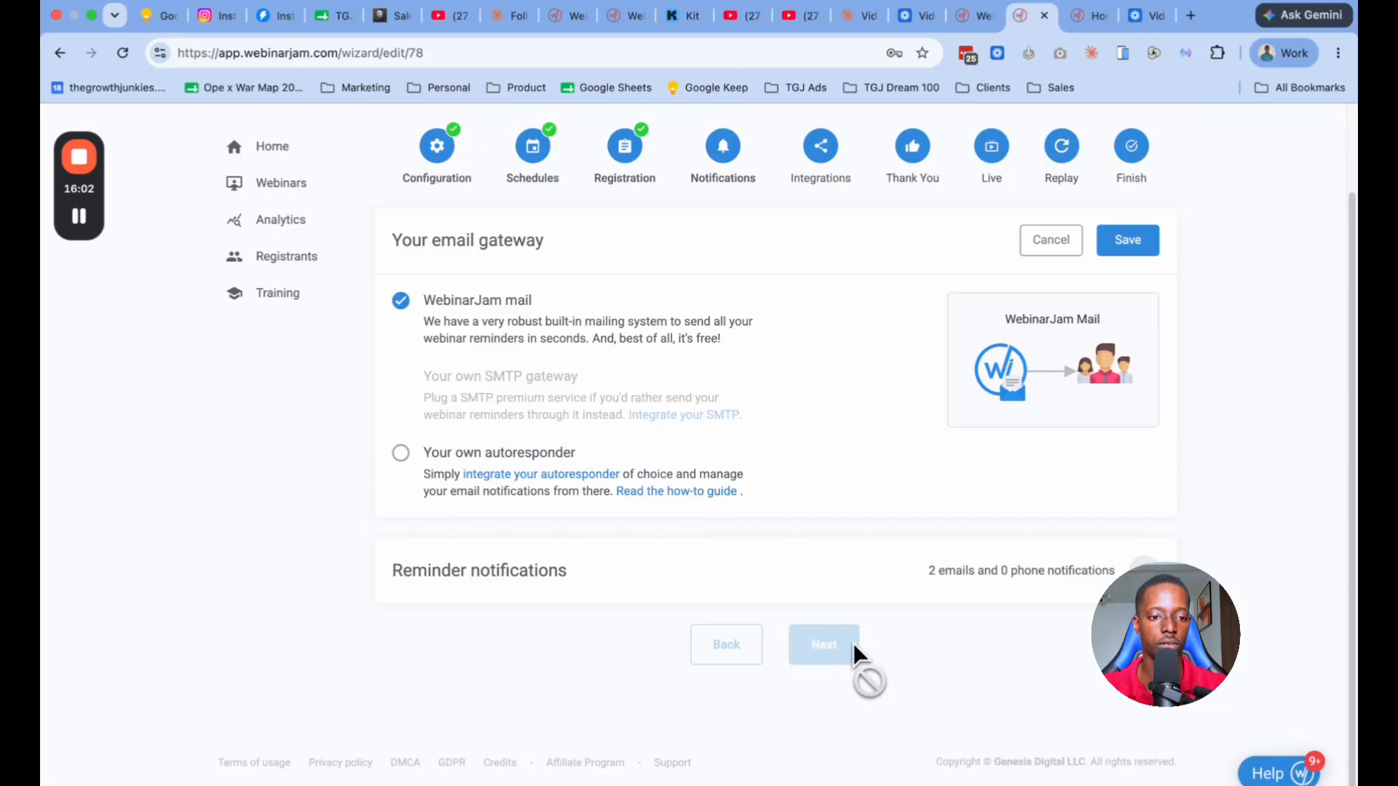
left_click(1136, 258)
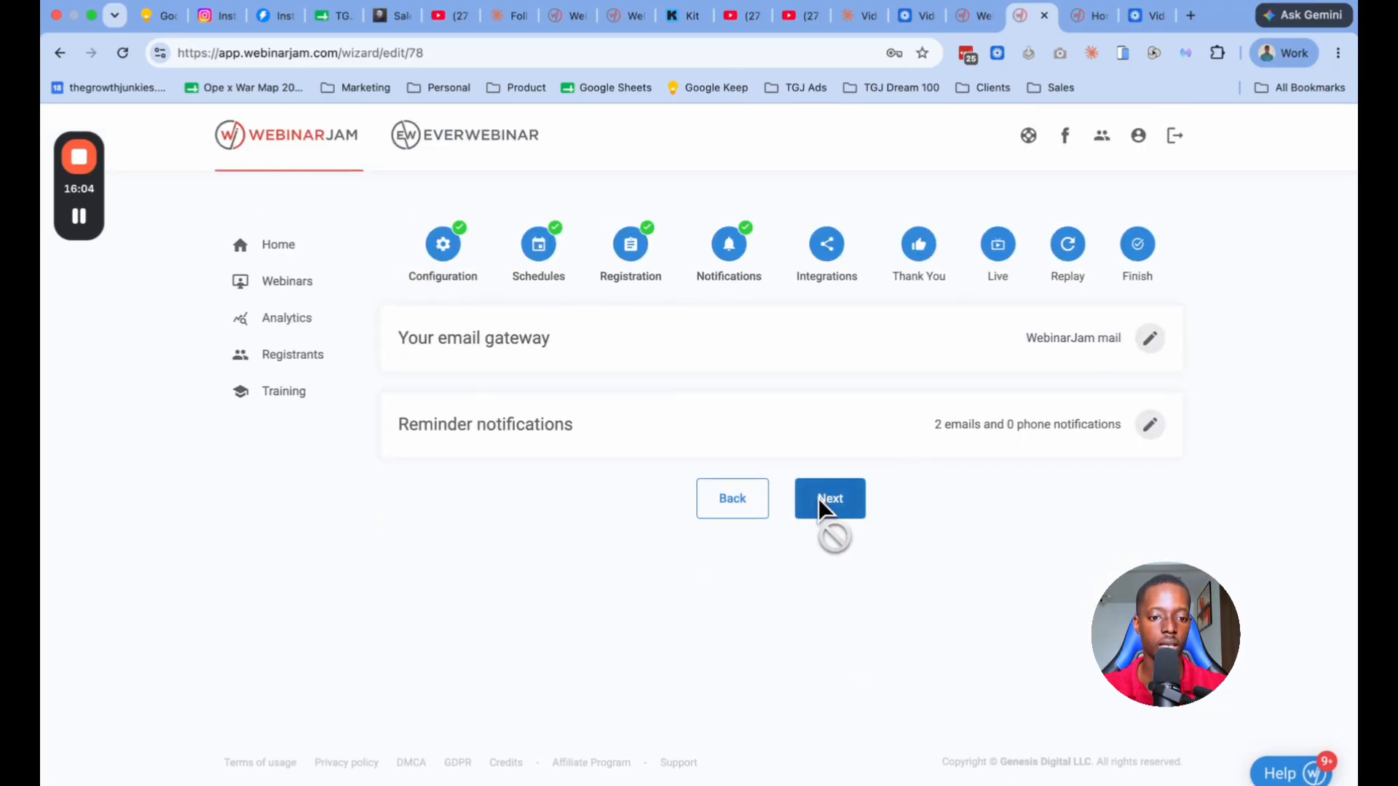
left_click(818, 498)
Step: Examine the available autoresponder integrations and save the section without configuring a new one
left_click(1146, 338)
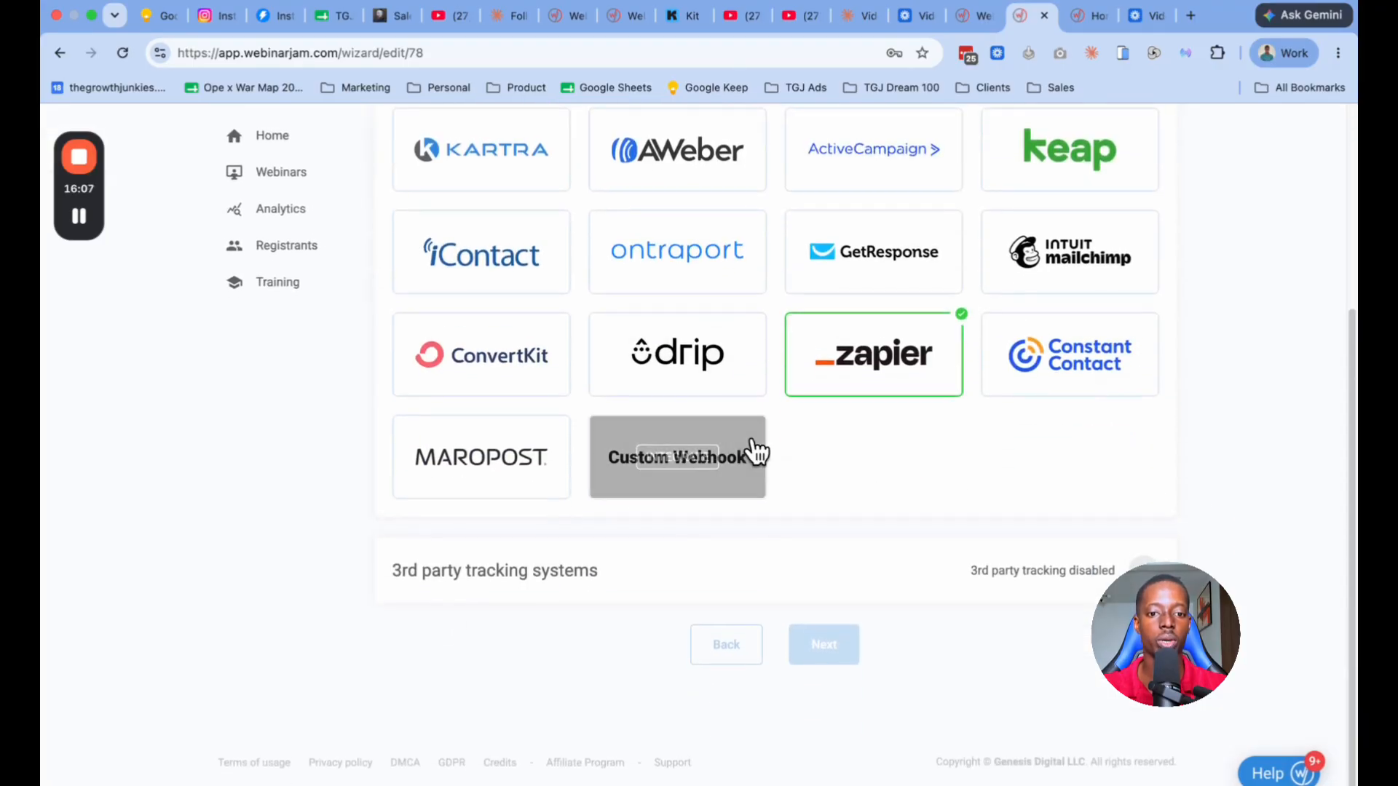
scroll(777, 433, "up", 1)
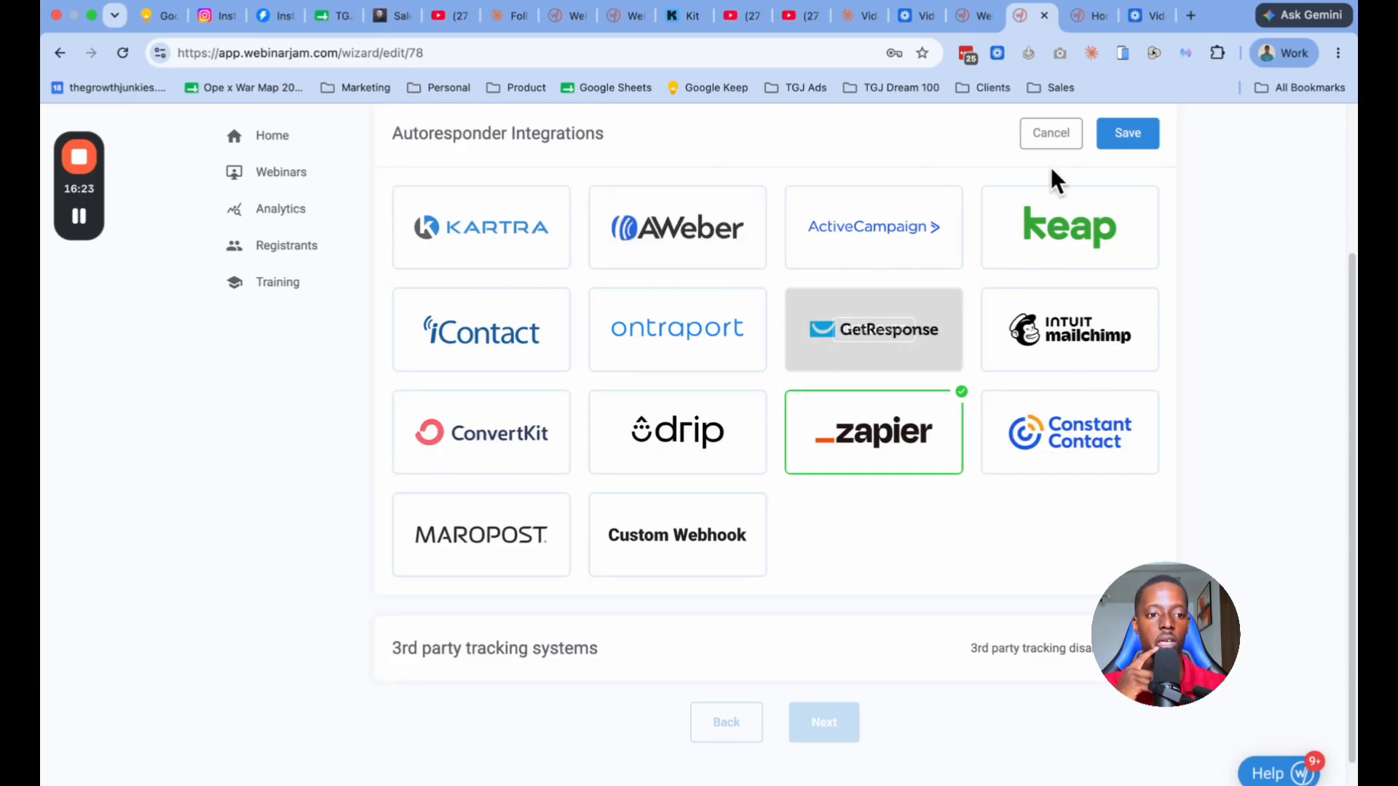
left_click(1143, 136)
Step: Examine the code fields of the 3rd party tracking token option and close the tracking section without saving
scroll(880, 493, "down", 3)
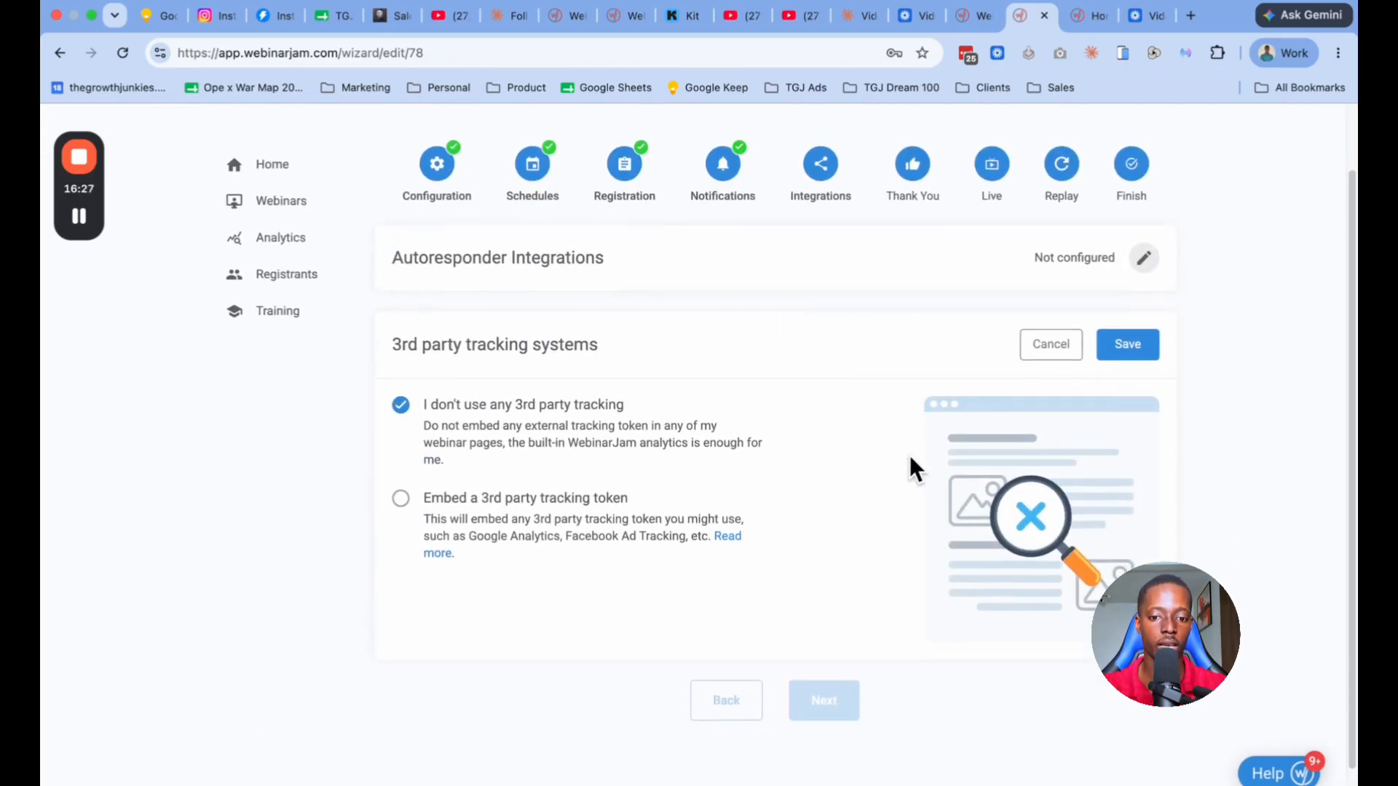
left_click(604, 451)
scroll(609, 443, "down", 5)
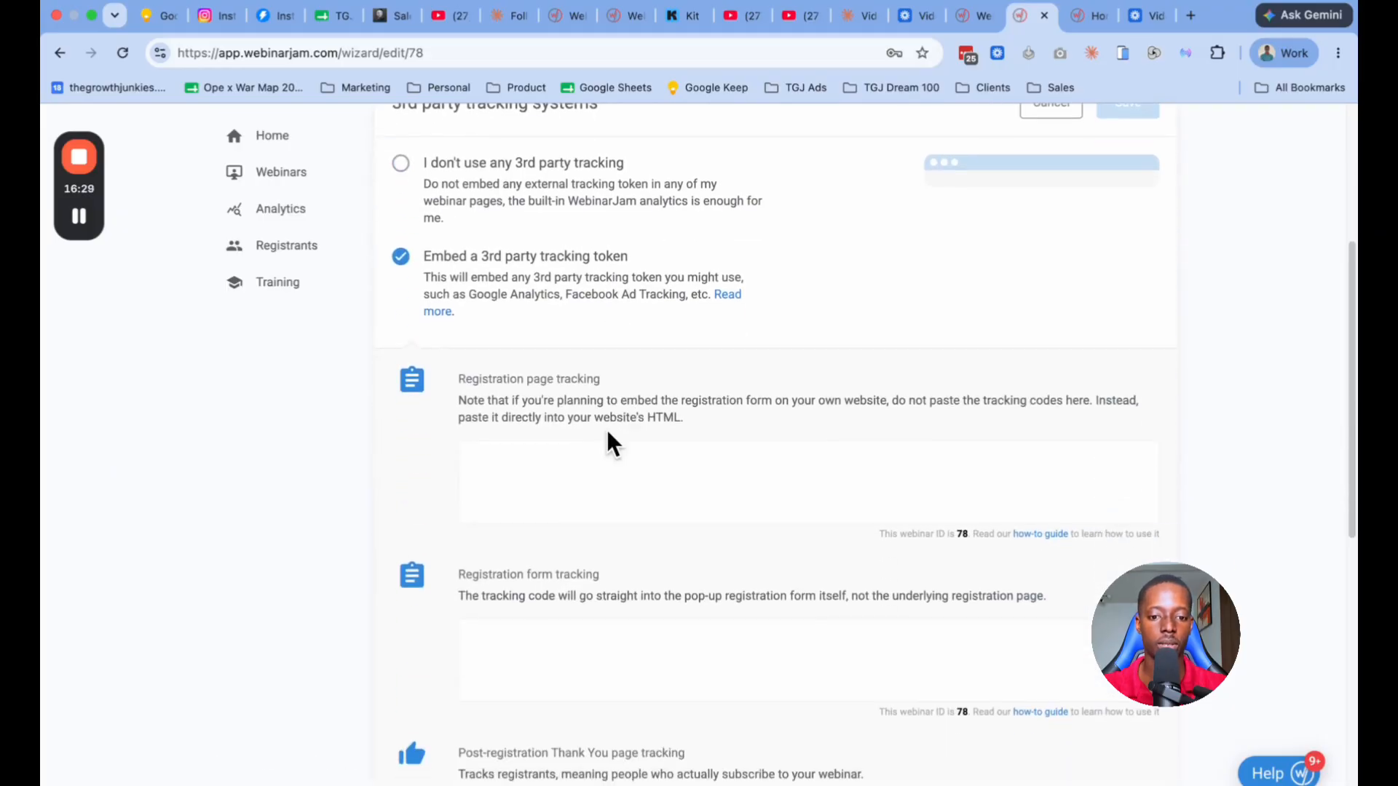
scroll(641, 372, "down", 10)
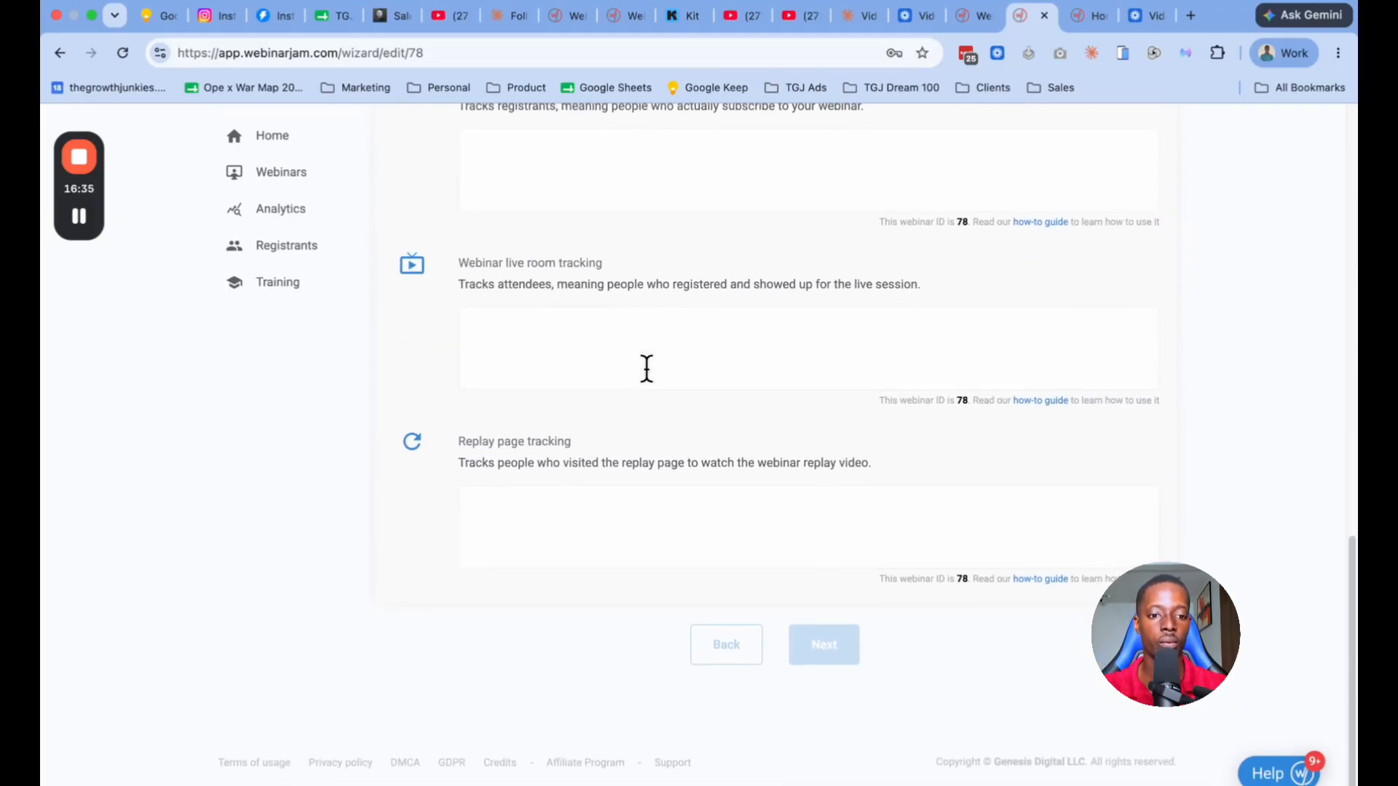
scroll(646, 369, "up", 10)
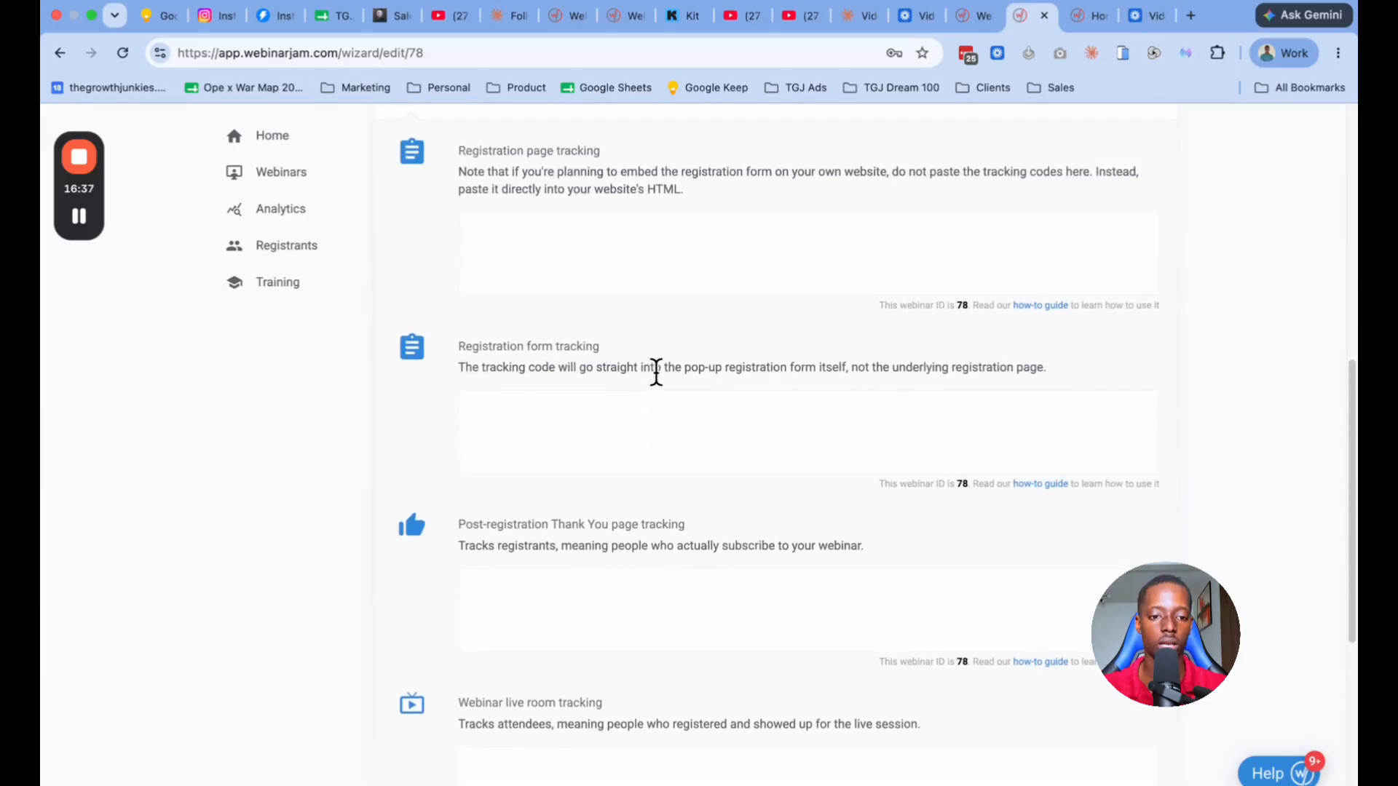
scroll(656, 372, "up", 2)
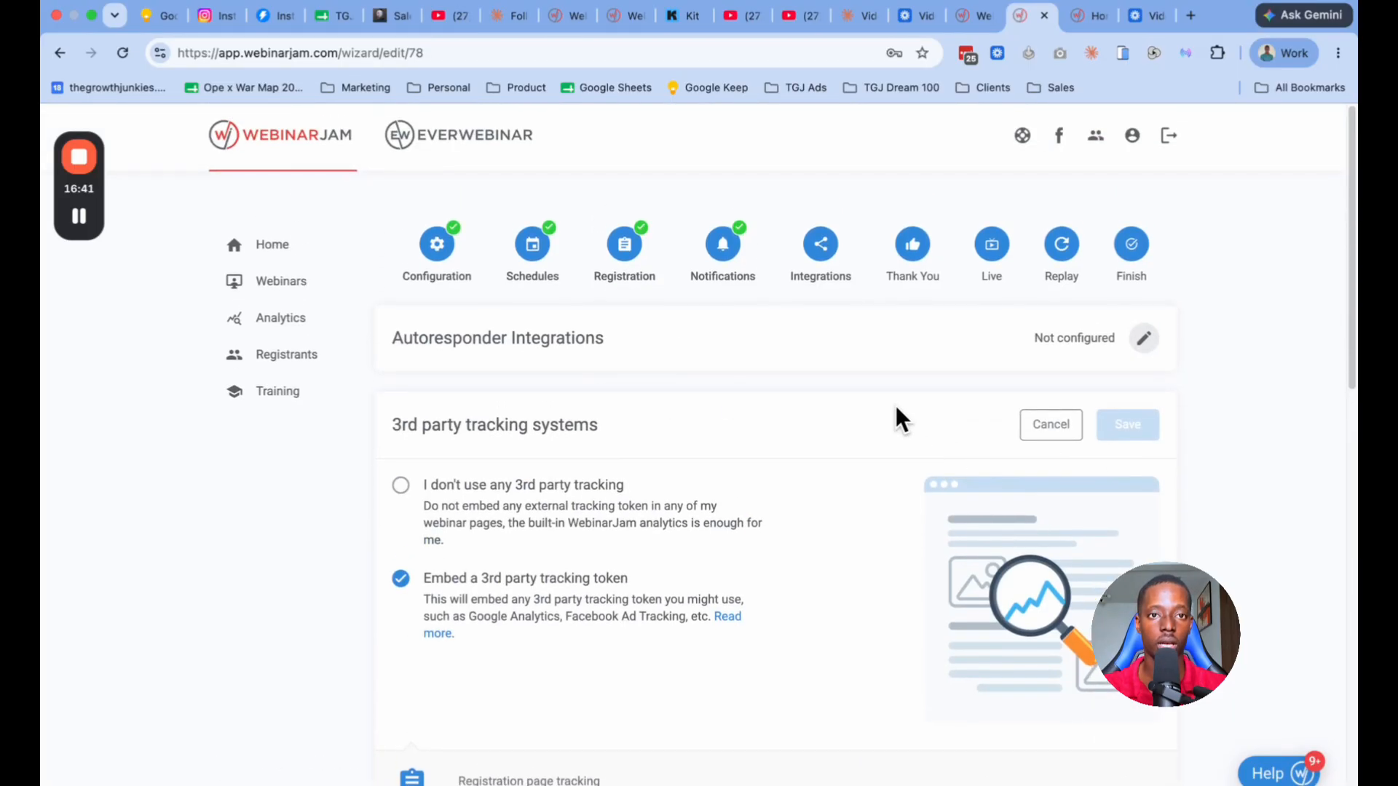
left_click(1033, 427)
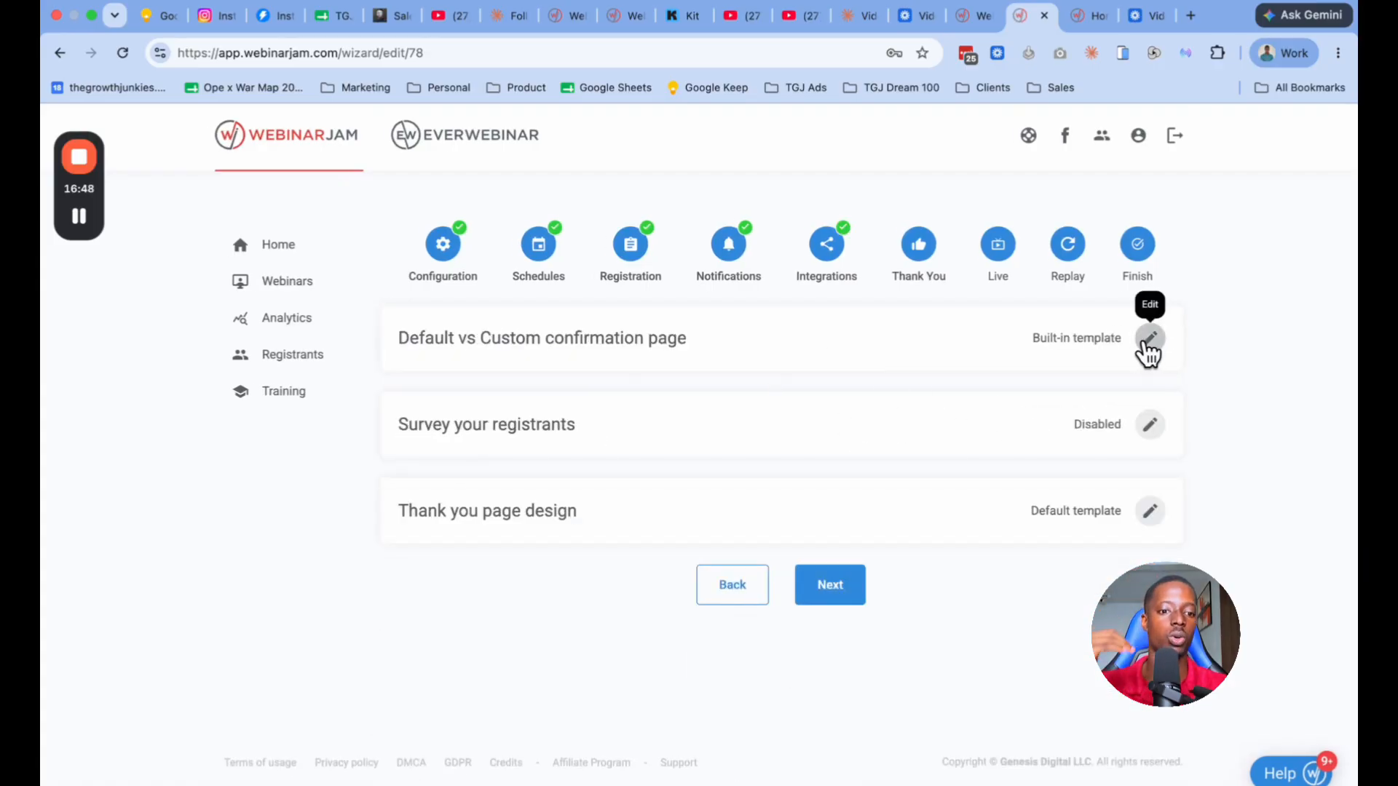
Step: Proceed to the Thank You stage and examine the custom confirmation page option with its post-registration URL field
left_click(1146, 341)
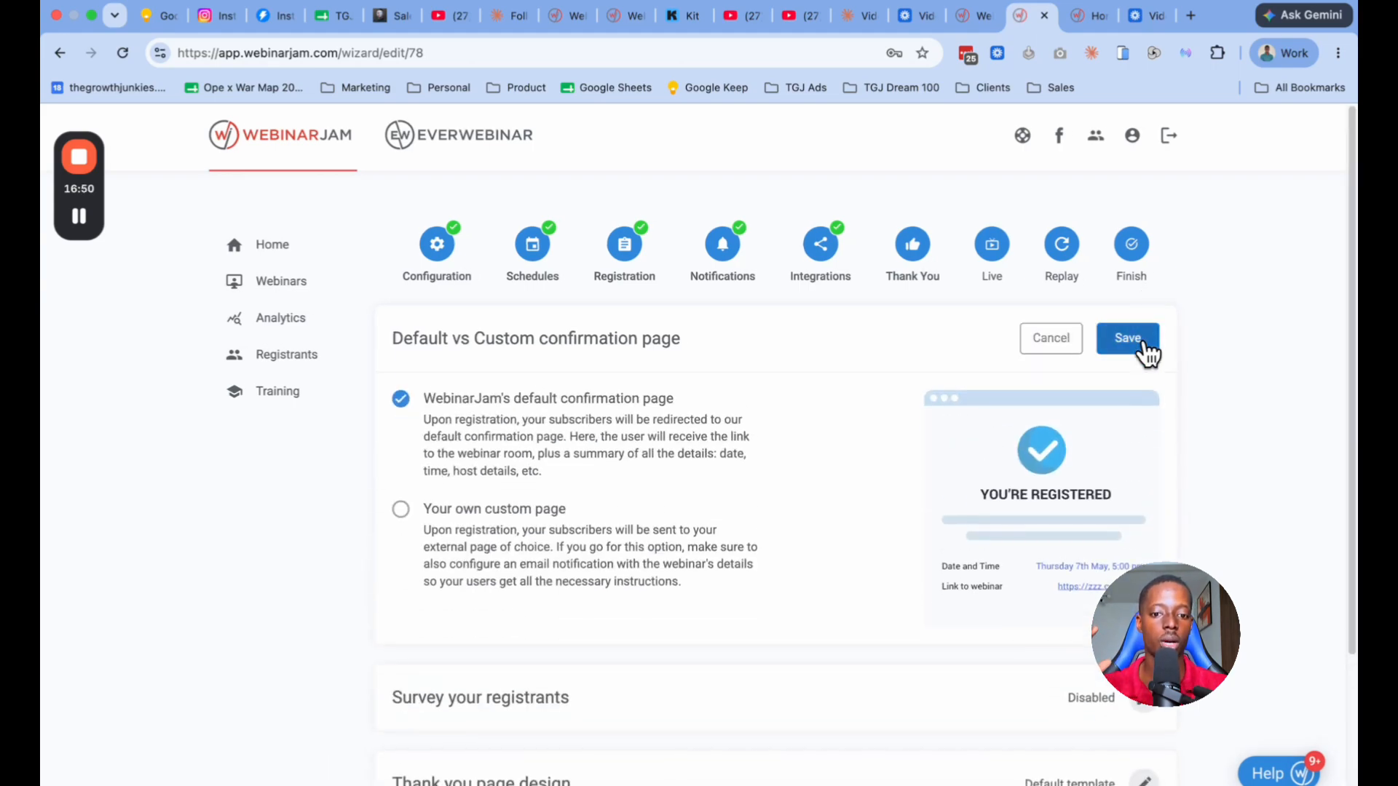
scroll(790, 469, "down", 1)
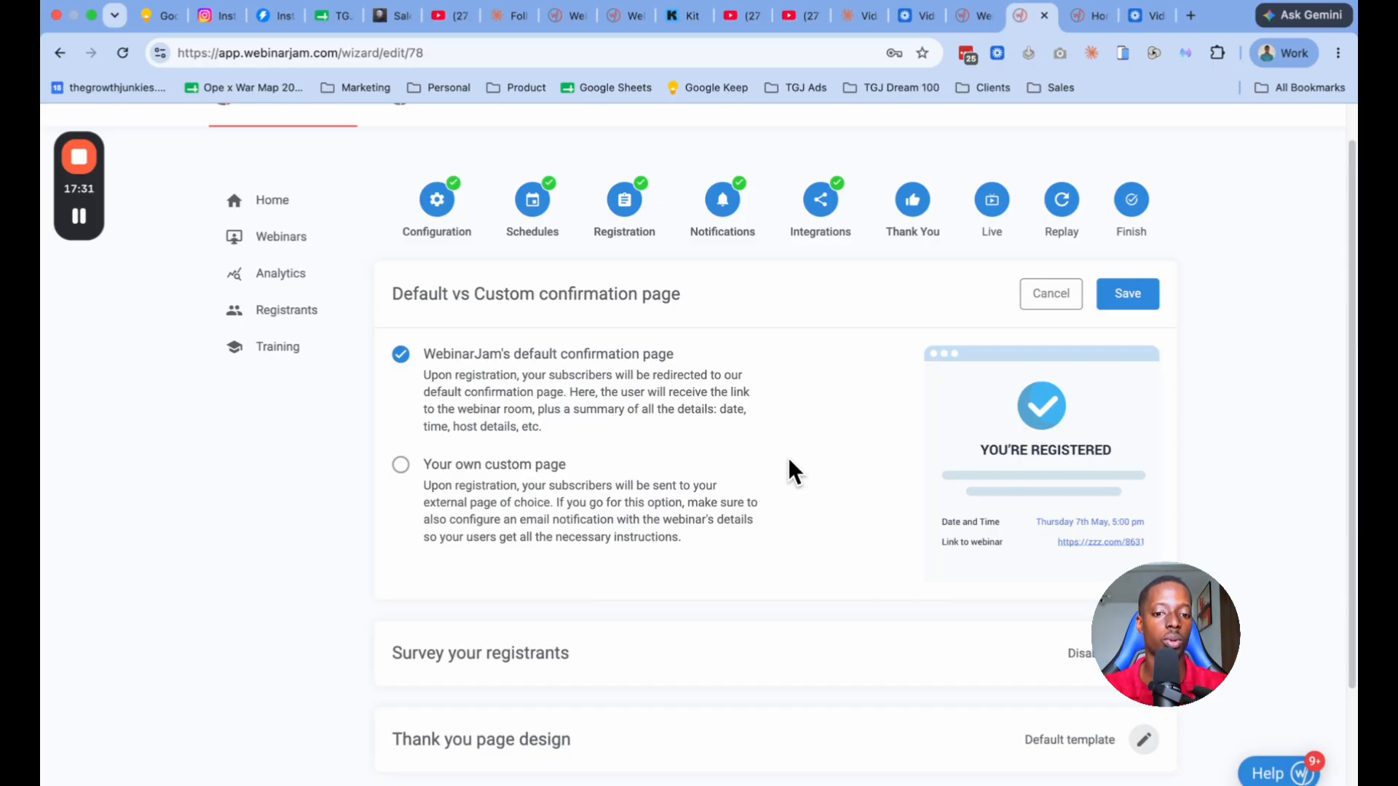
left_click(404, 470)
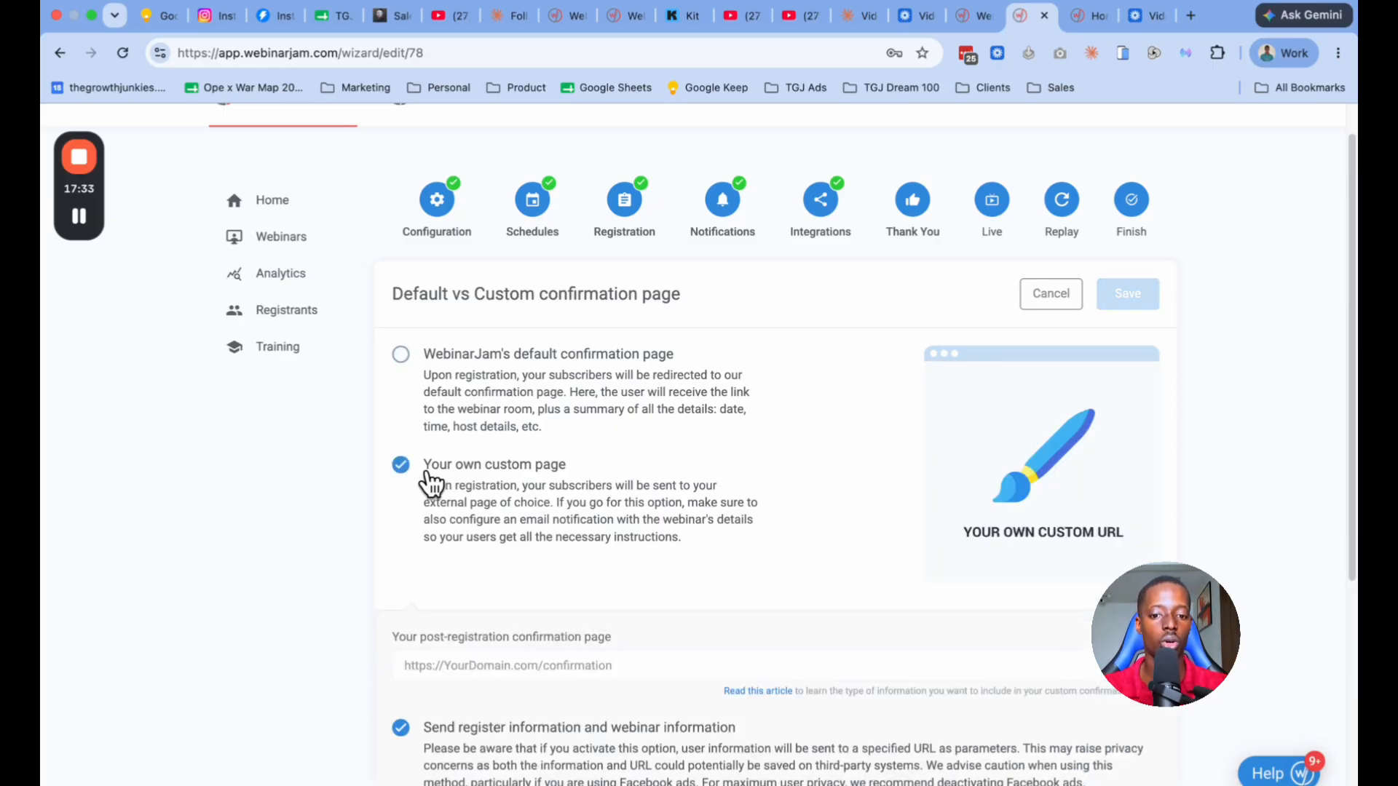
scroll(524, 479, "down", 2)
scroll(526, 479, "down", 1)
left_click(563, 537)
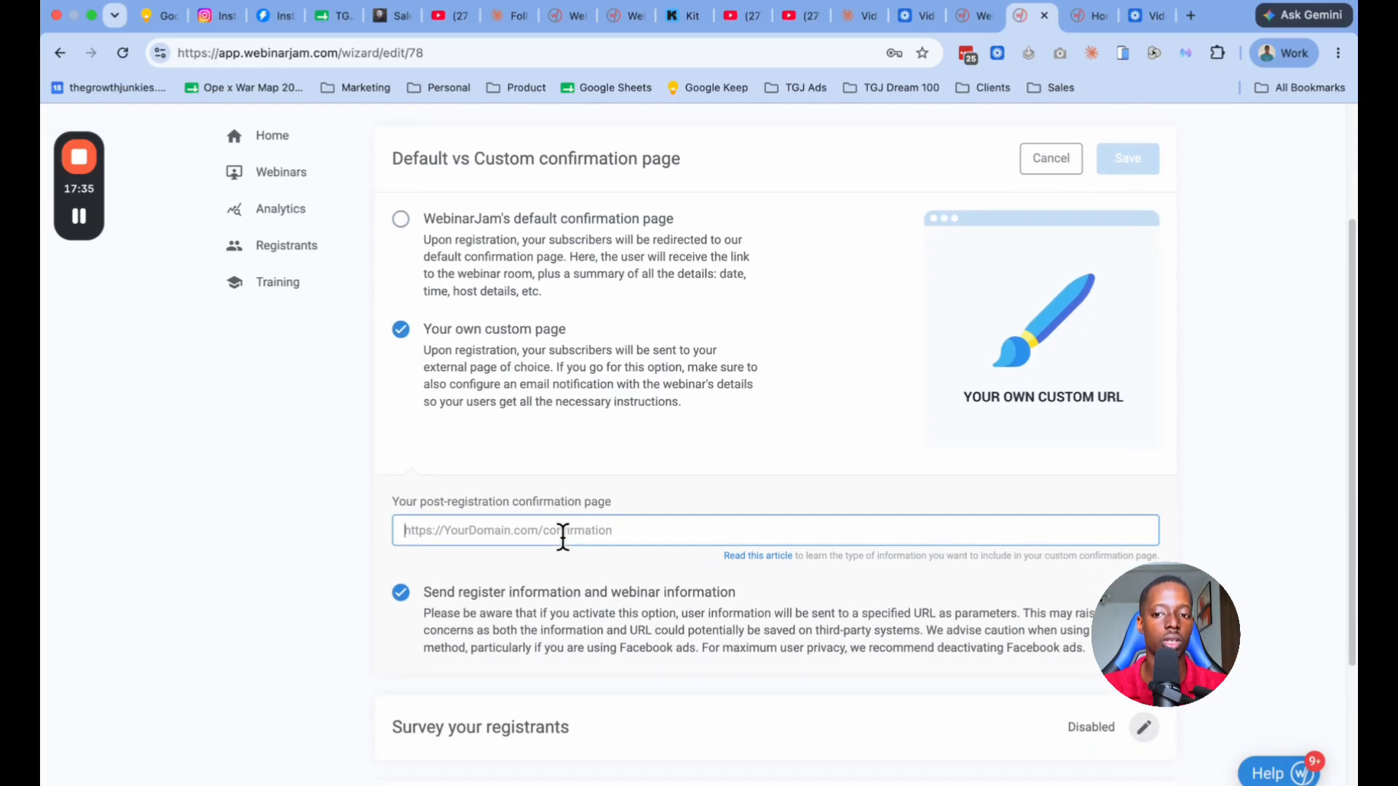
scroll(562, 537, "down", 3)
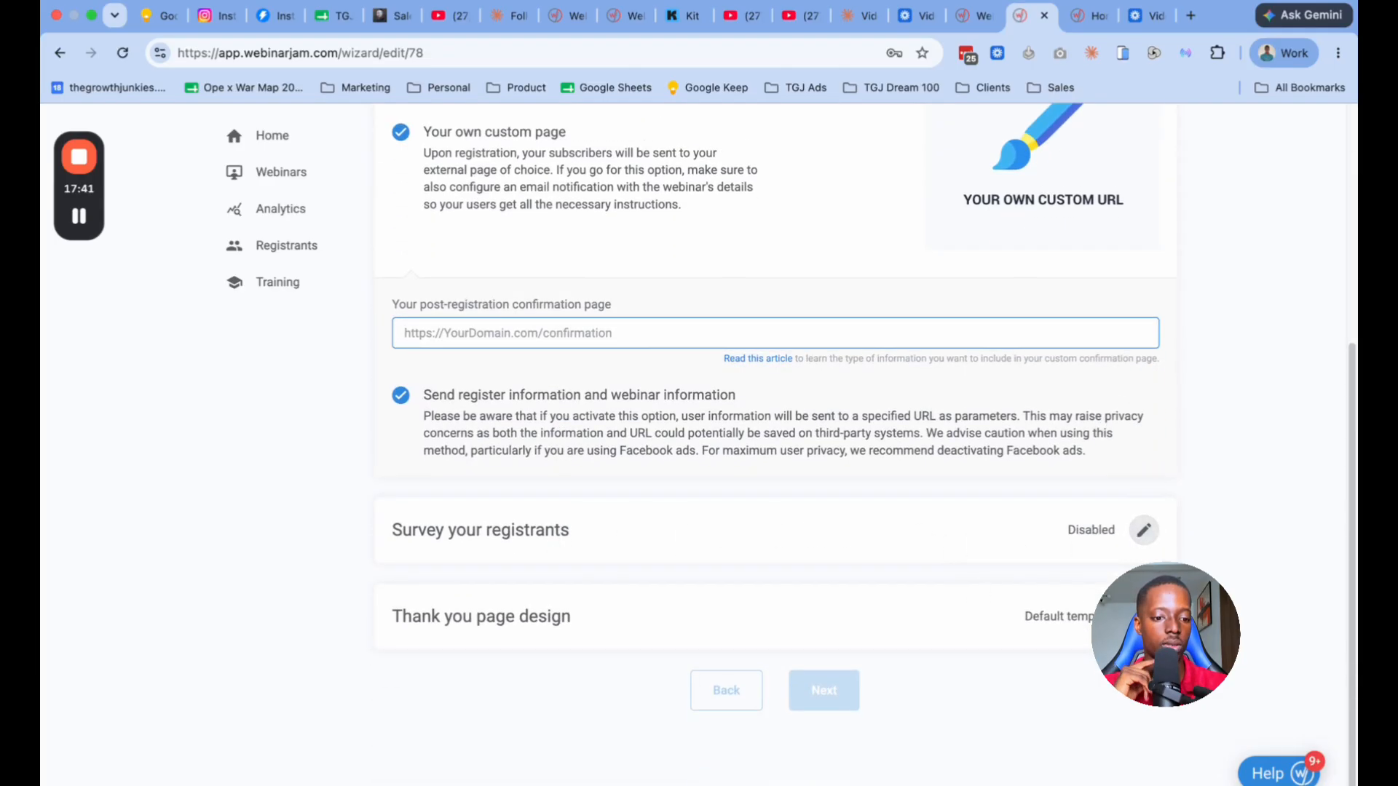
Step: Save WebinarJam's default confirmation page as the registrants' destination and proceed to the Live stage
scroll(859, 619, "up", 5)
left_click(658, 416)
left_click(1139, 339)
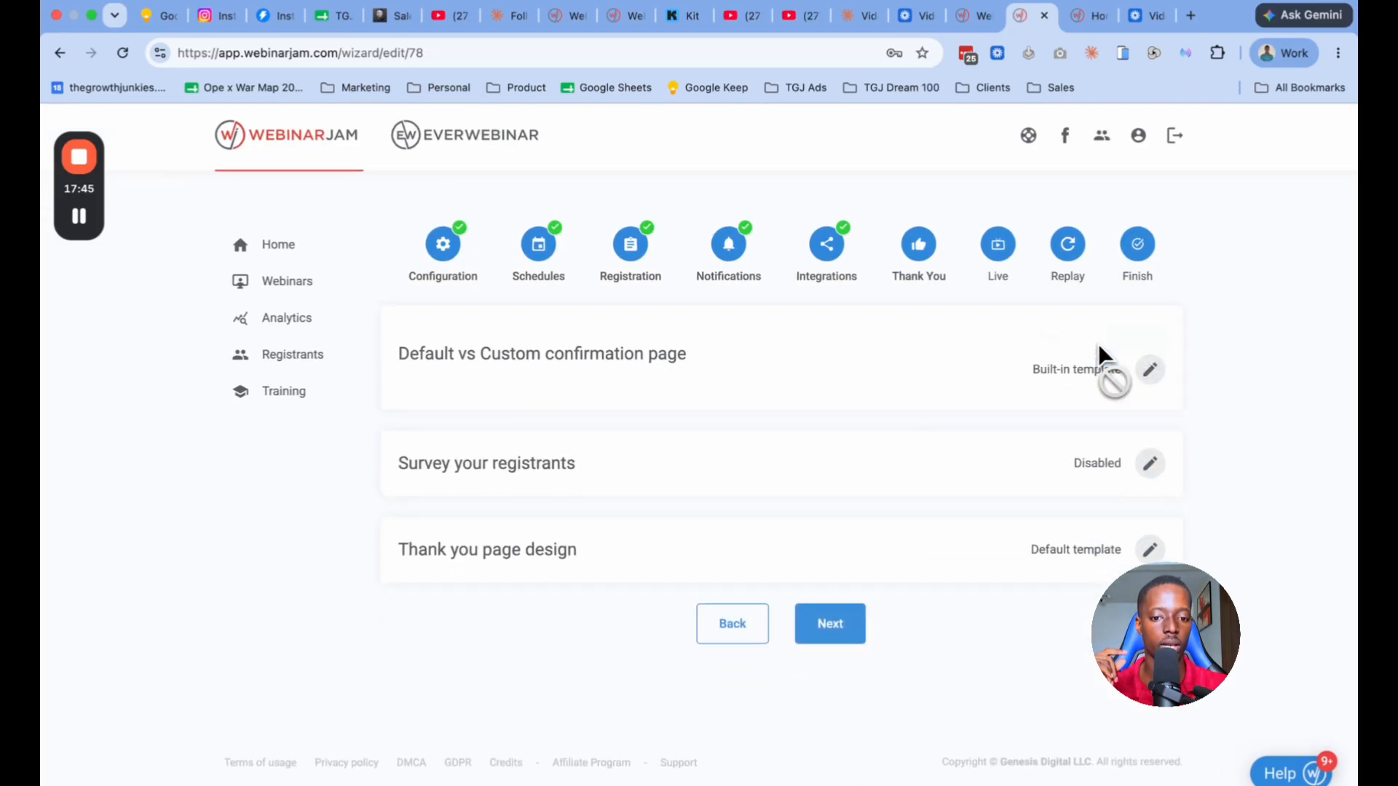
left_click(828, 589)
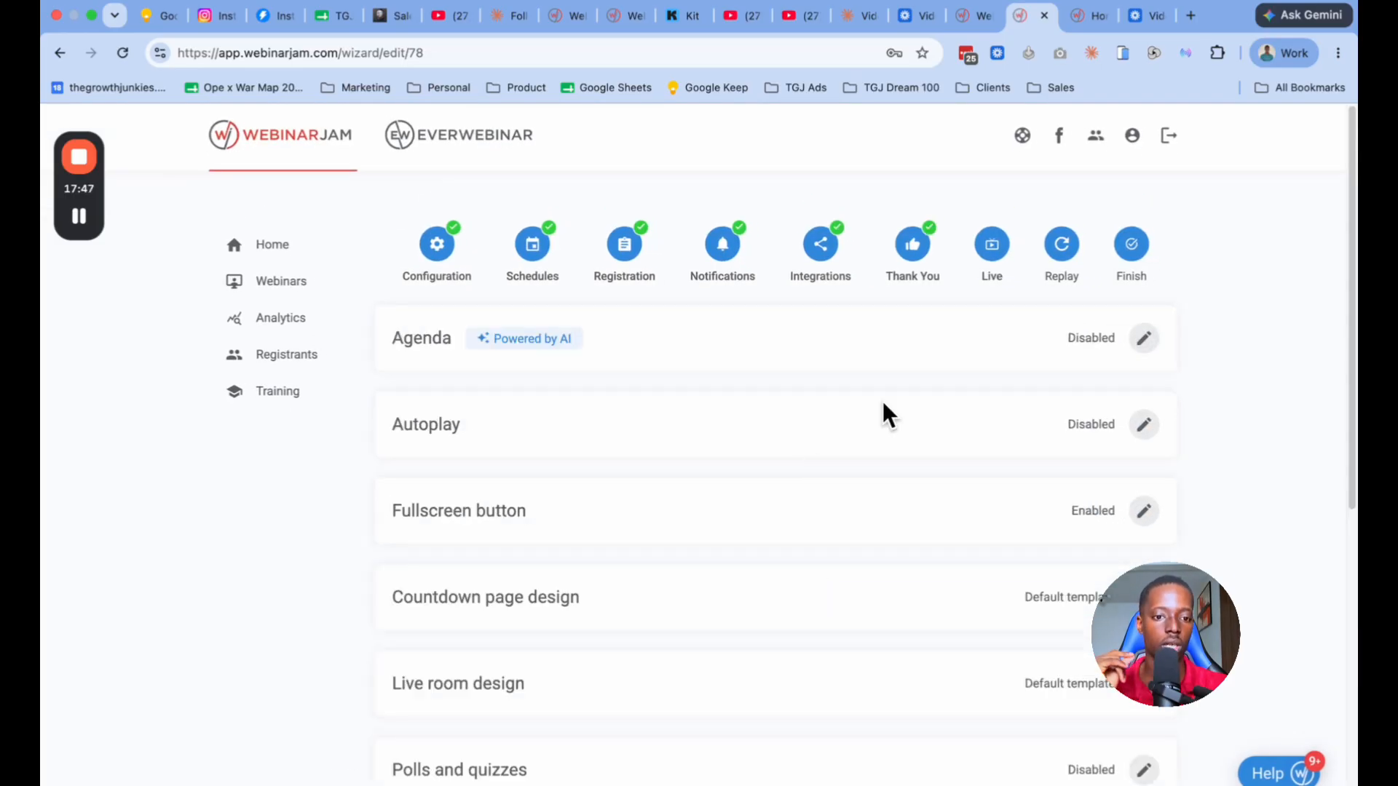
Step: Review the Agenda and Autoplay settings of the Live stage and close both sections with their defaults
scroll(929, 397, "down", 3)
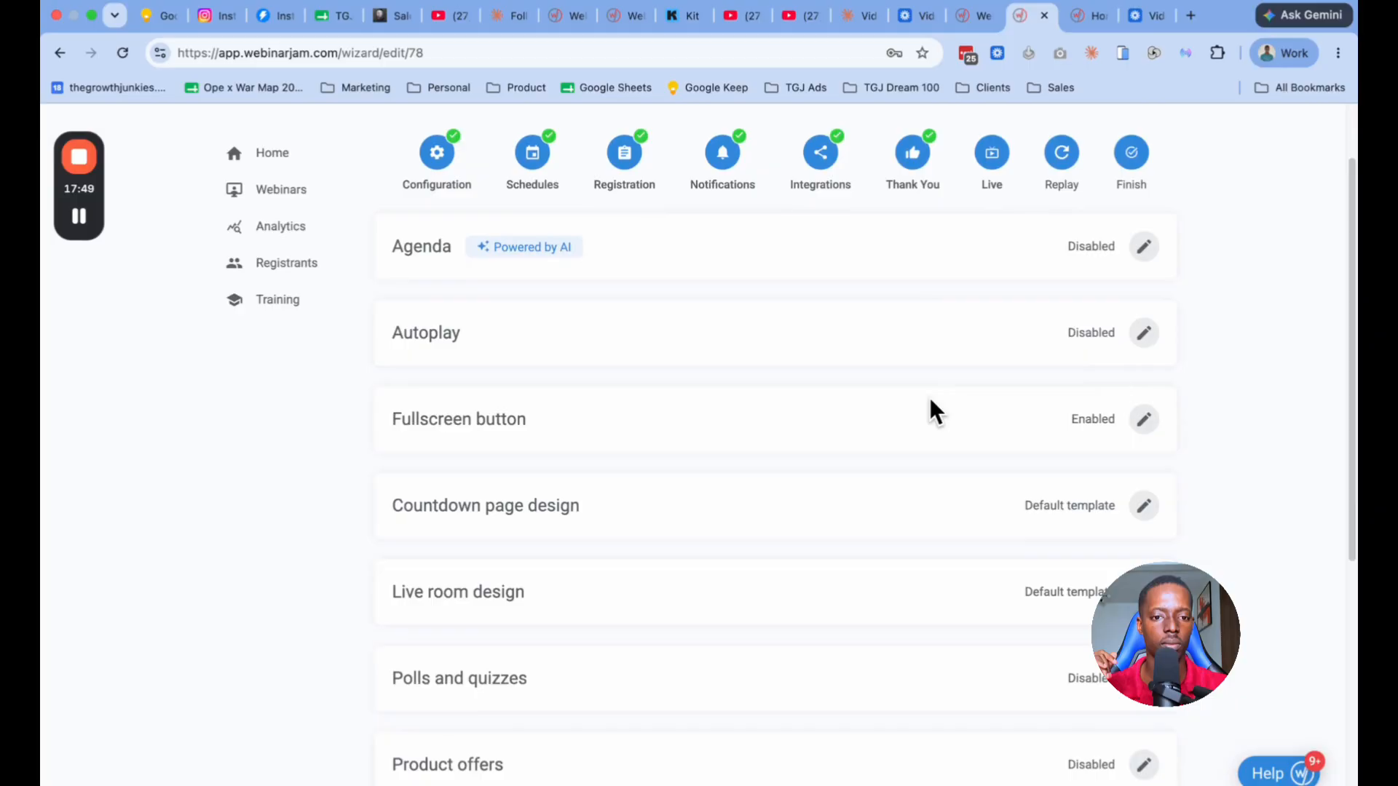
scroll(929, 398, "up", 5)
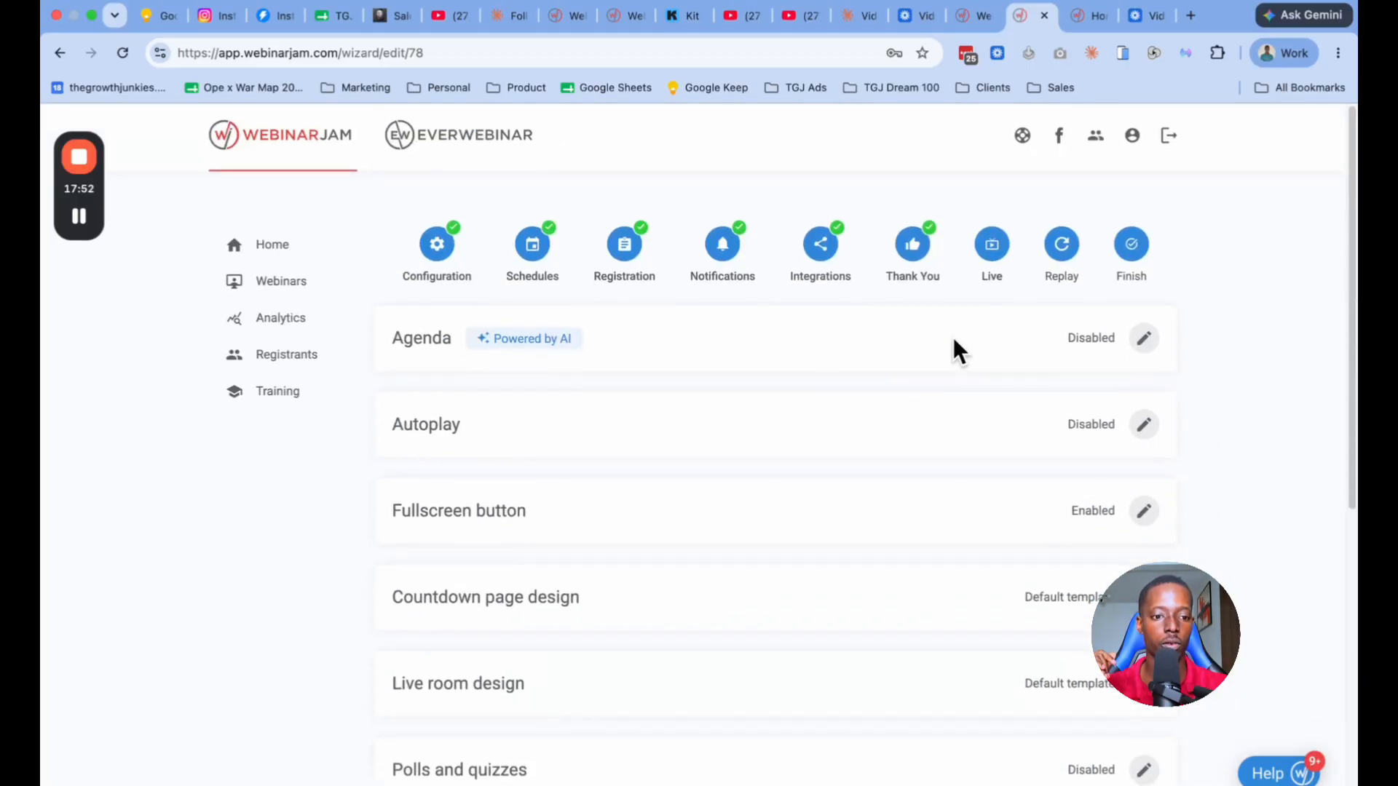
left_click(1140, 346)
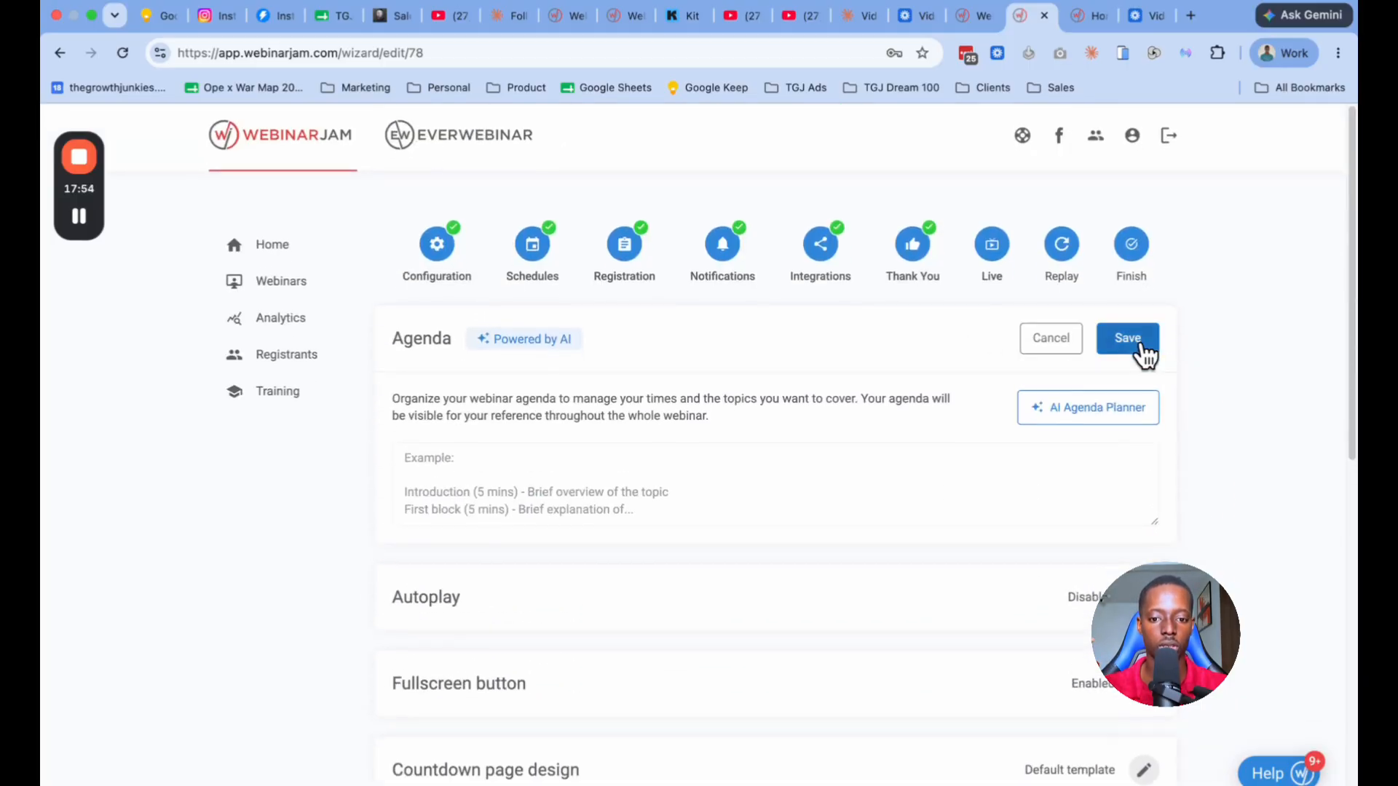
left_click(1142, 348)
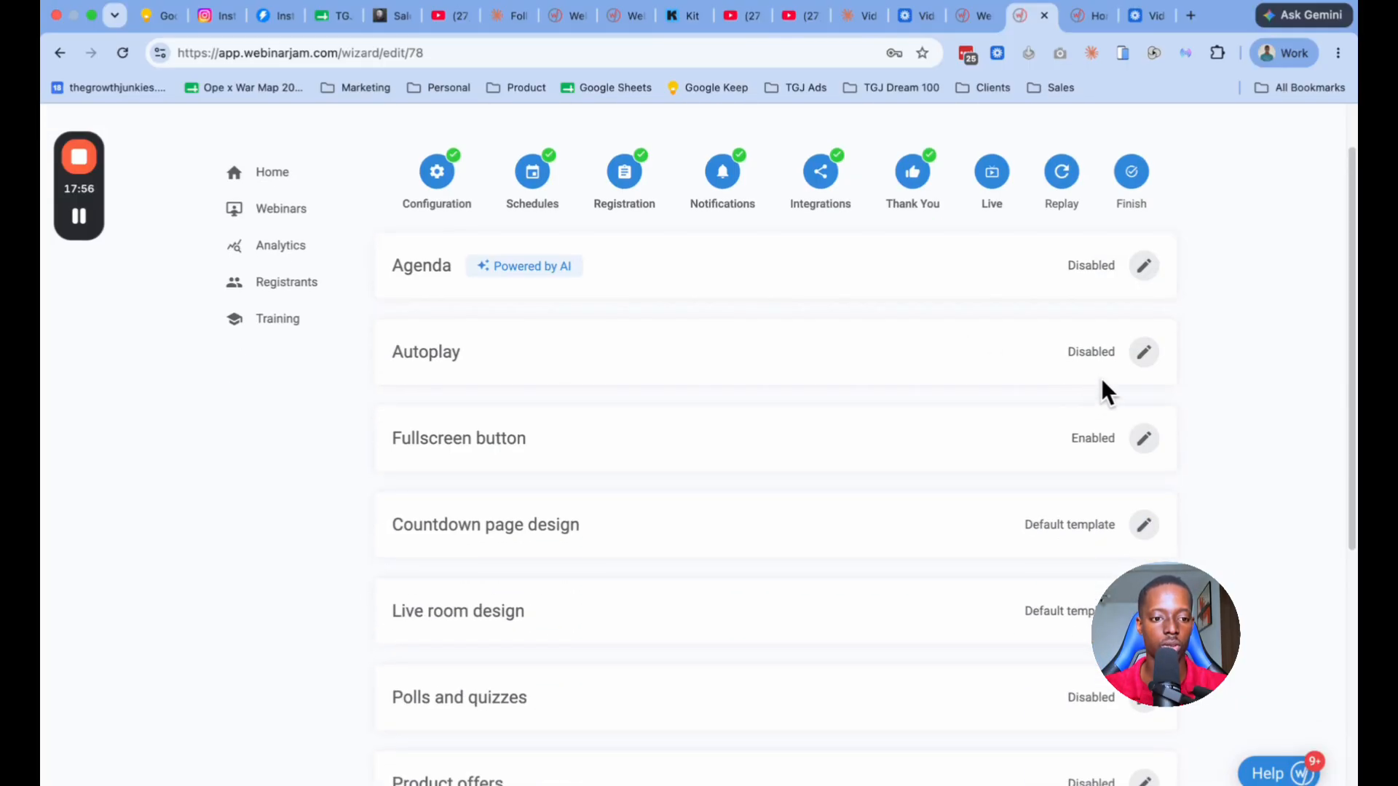
left_click(1139, 353)
left_click(1138, 359)
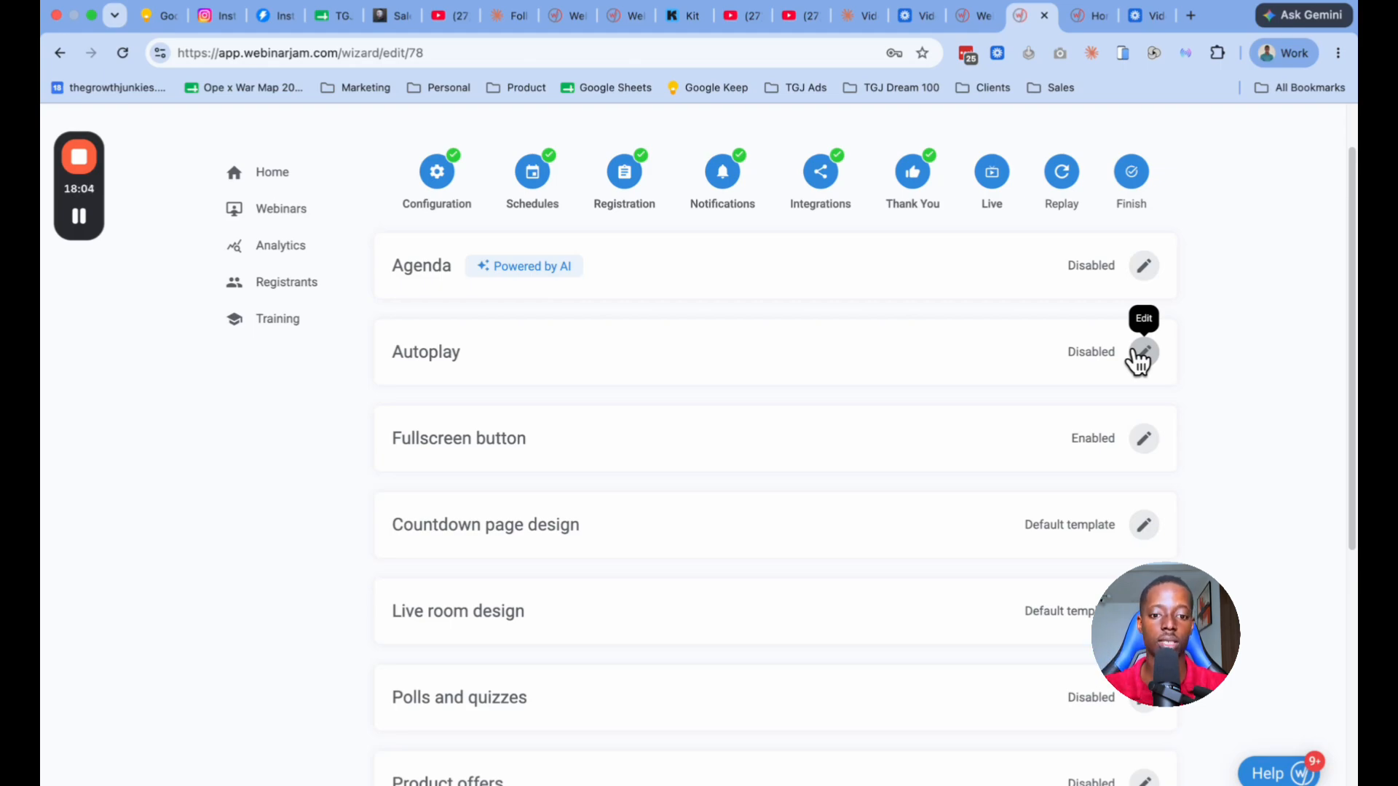
Step: Look through the remaining Live stage sections and open a blank form for a new product offer
scroll(918, 377, "down", 1)
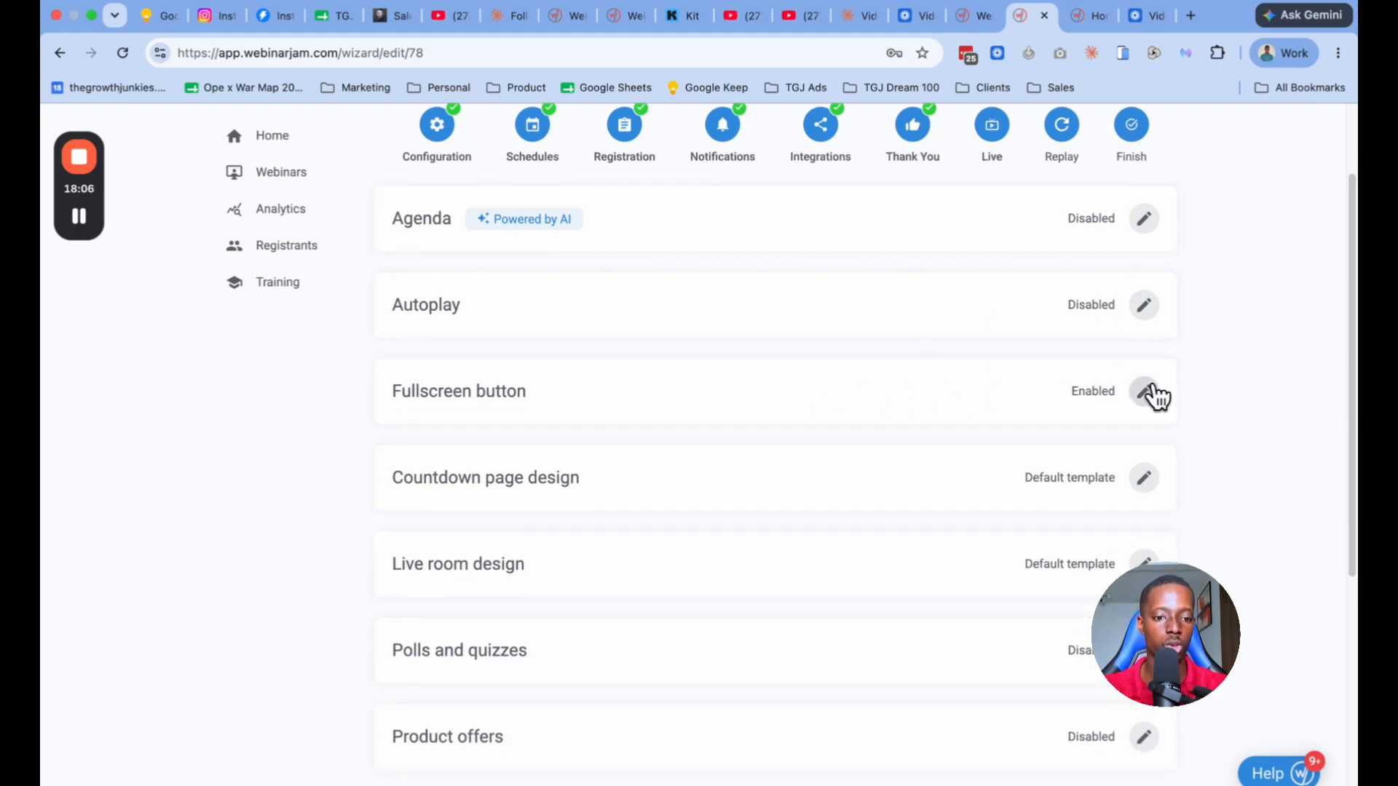
scroll(1042, 408, "down", 2)
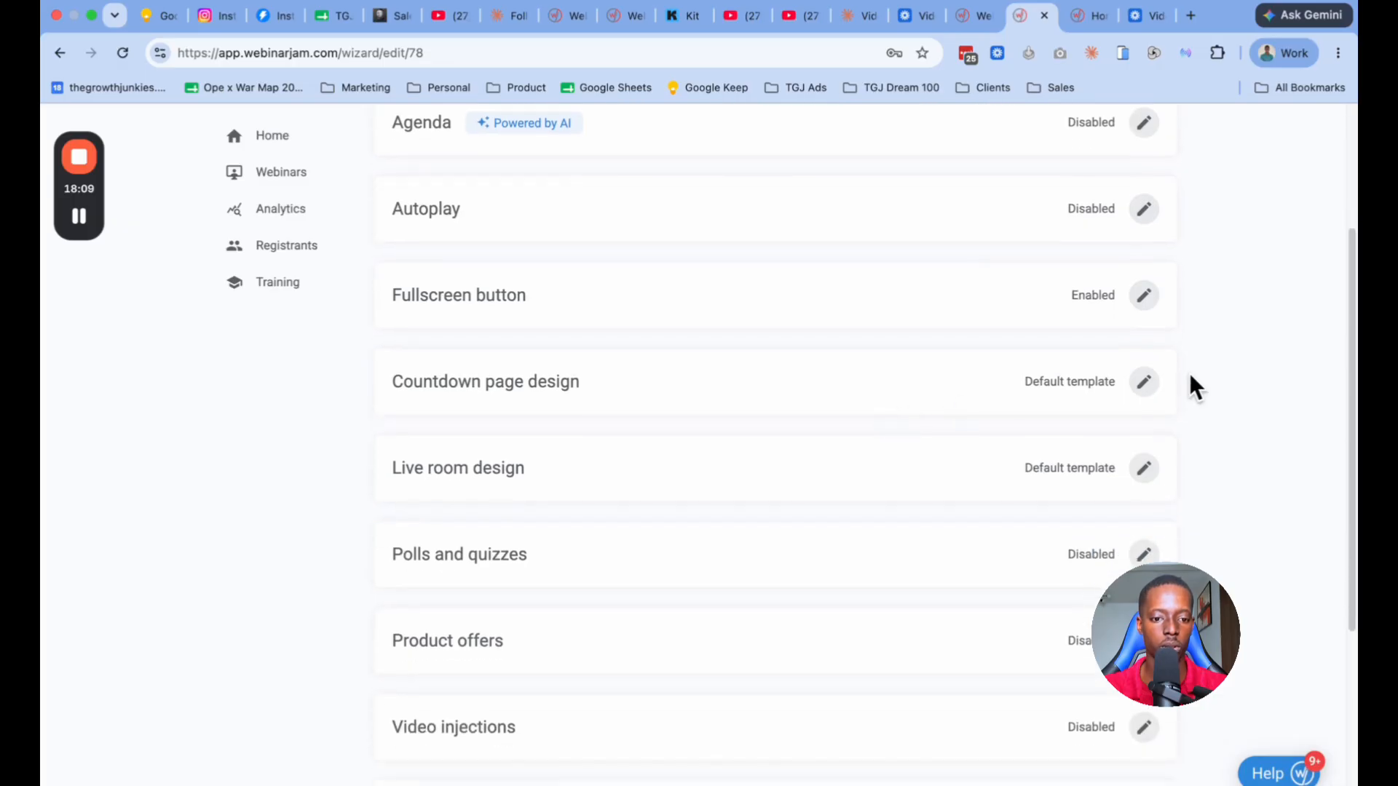
scroll(947, 371, "down", 4)
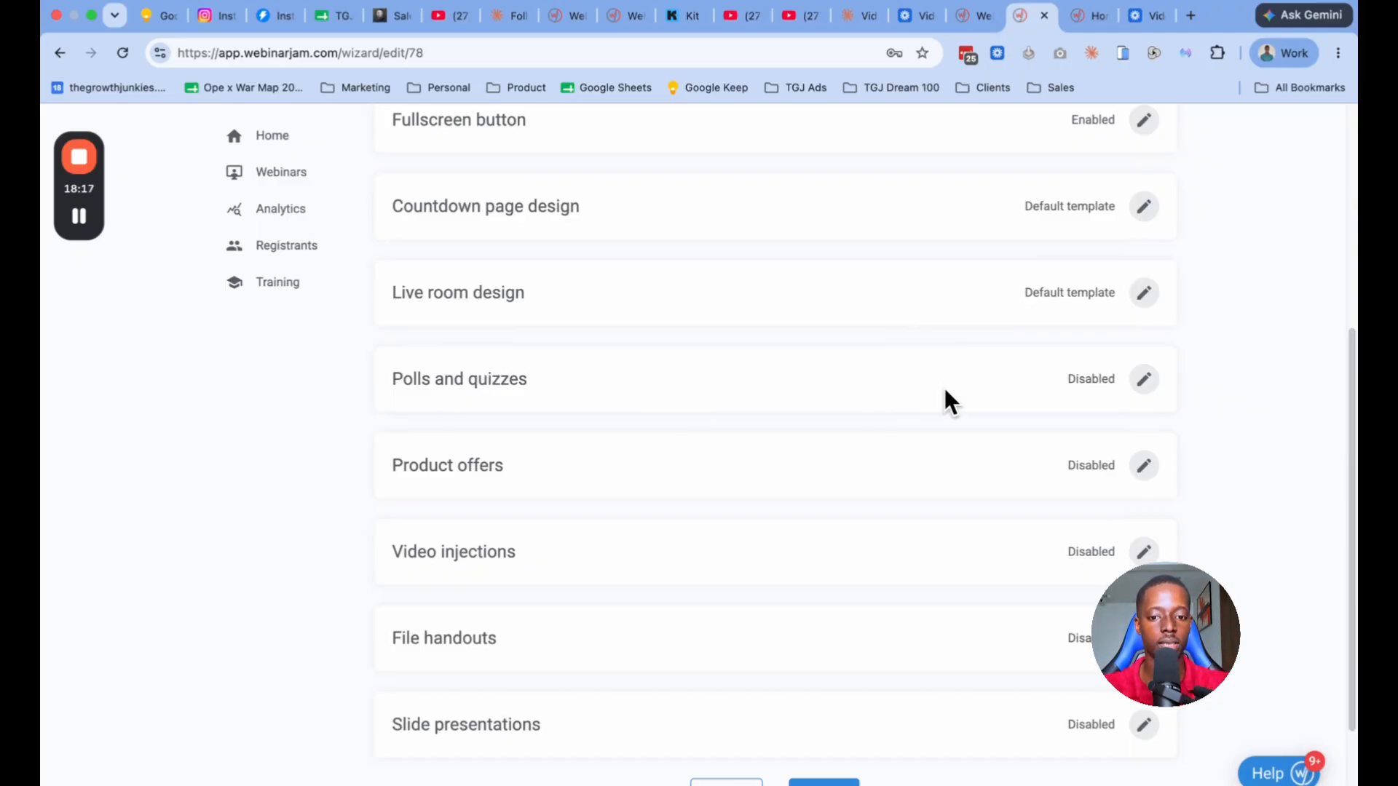
scroll(945, 397, "down", 2)
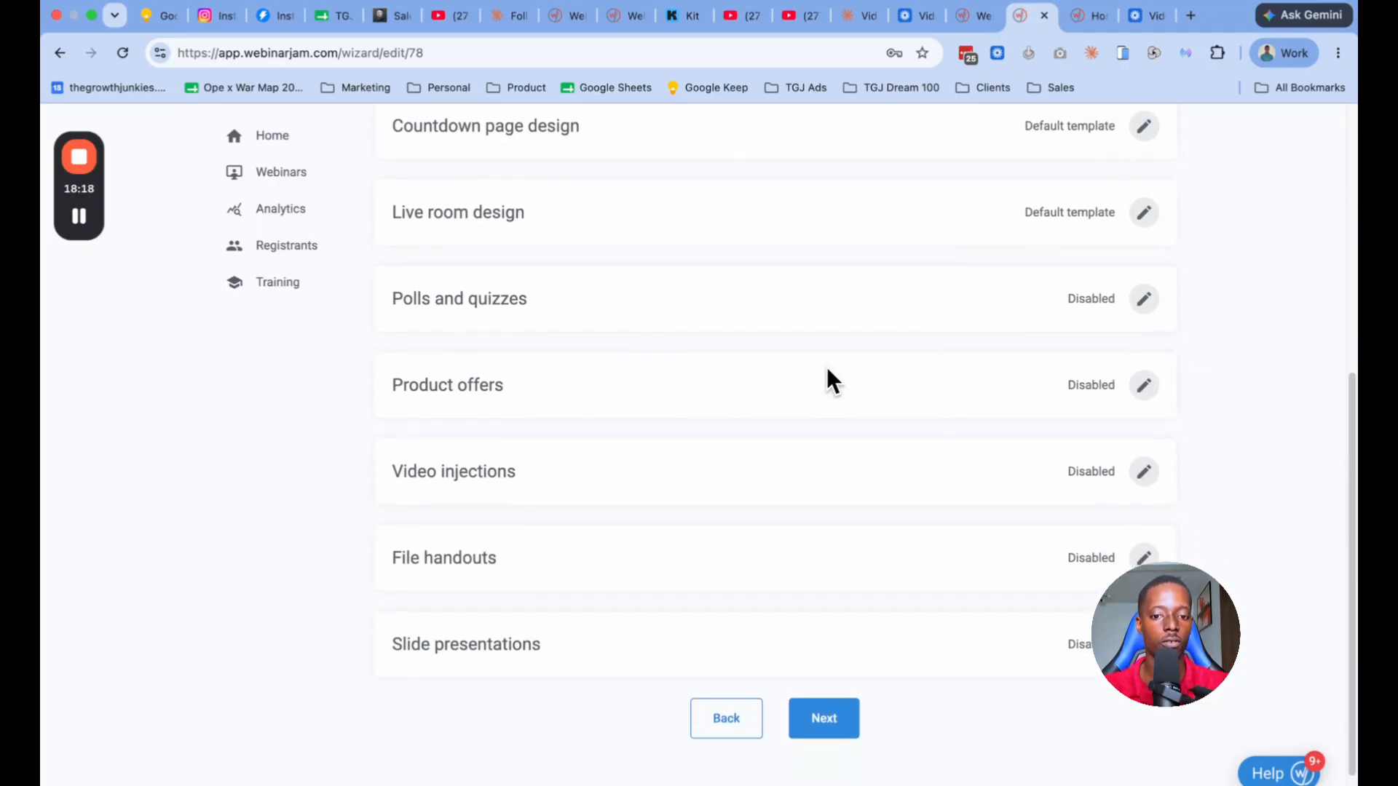
left_click(1137, 382)
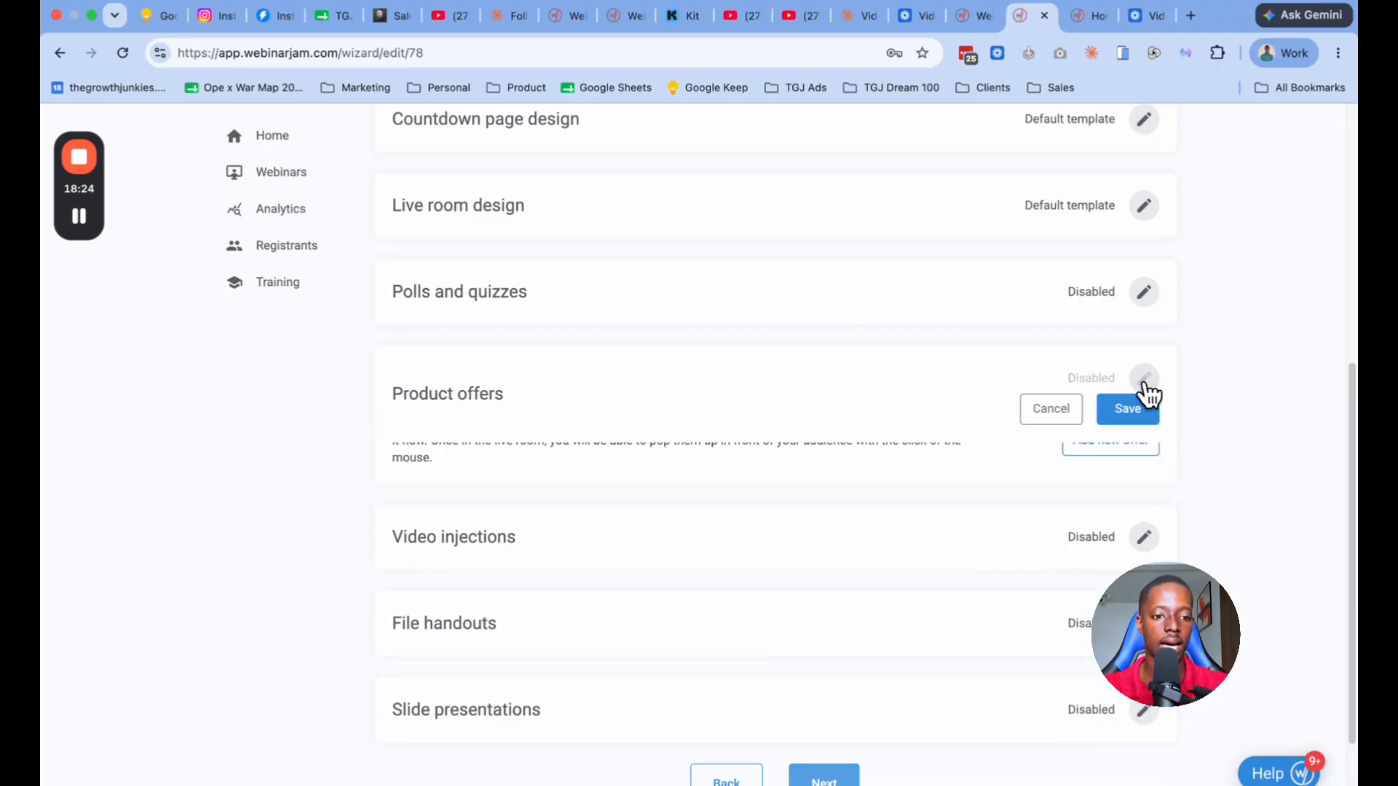
left_click(1108, 458)
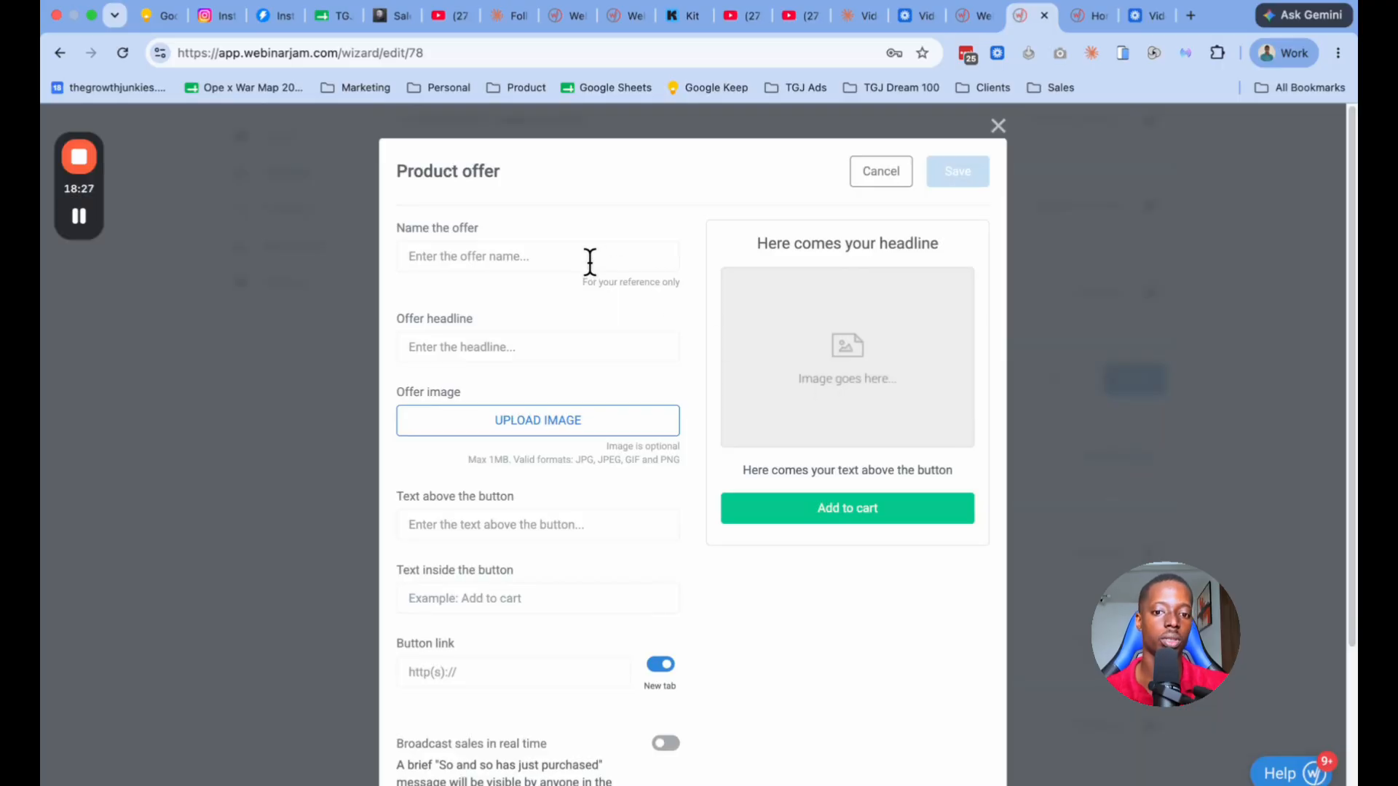
Step: Draft a product offer named "Test name" with headline "Headline" and "Yes I'm In" above the button, and discard it
left_click(589, 262)
type("Test name")
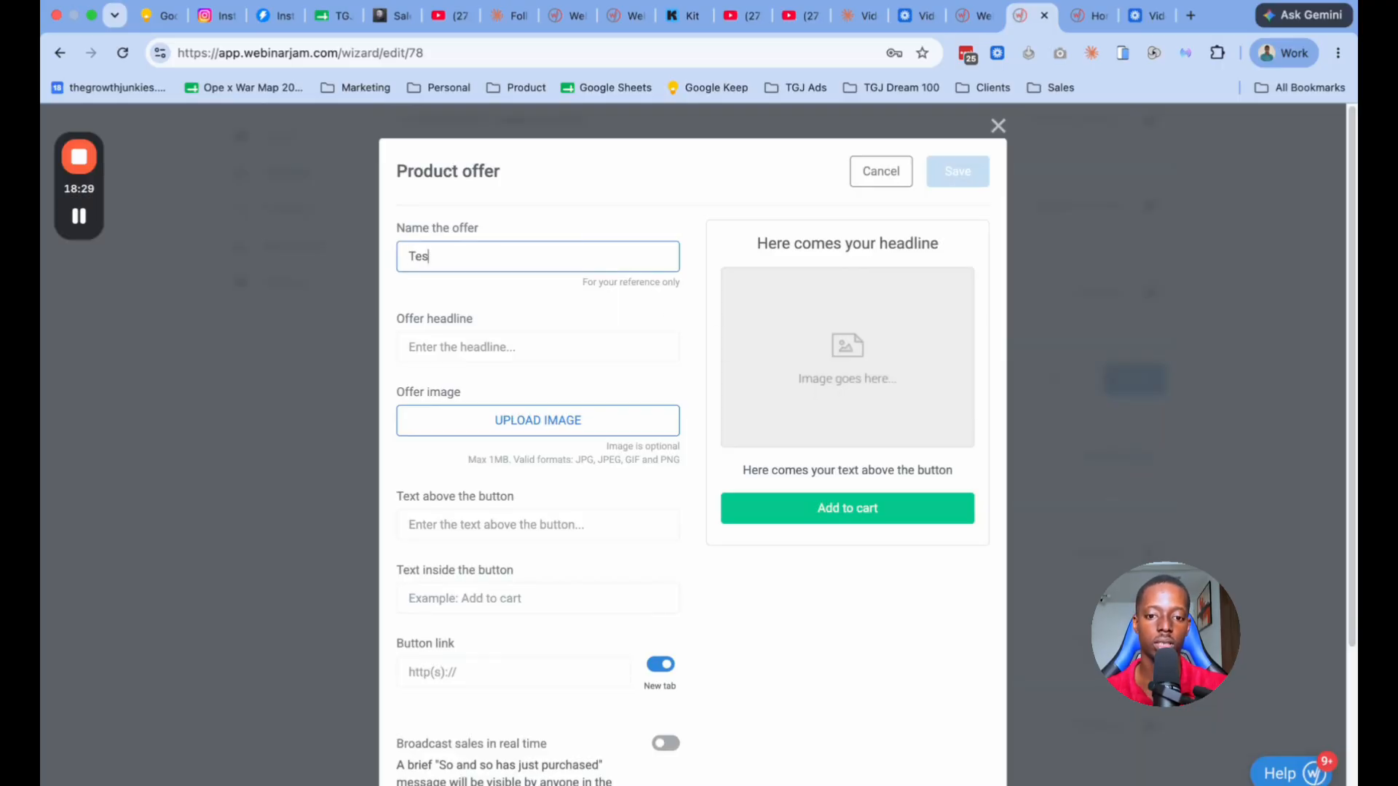
left_click(531, 356)
type("Headline")
scroll(601, 380, "down", 1)
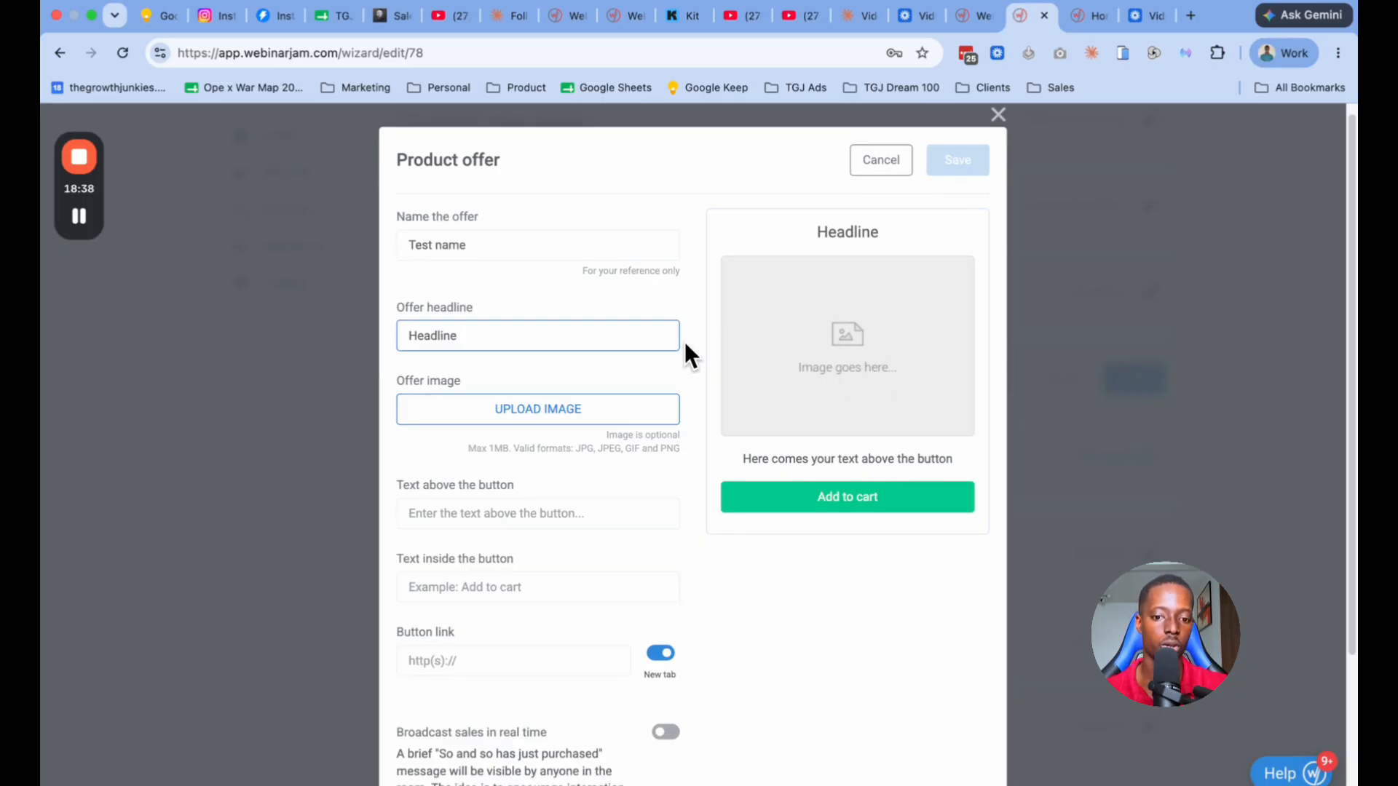
scroll(531, 394, "down", 5)
left_click(518, 370)
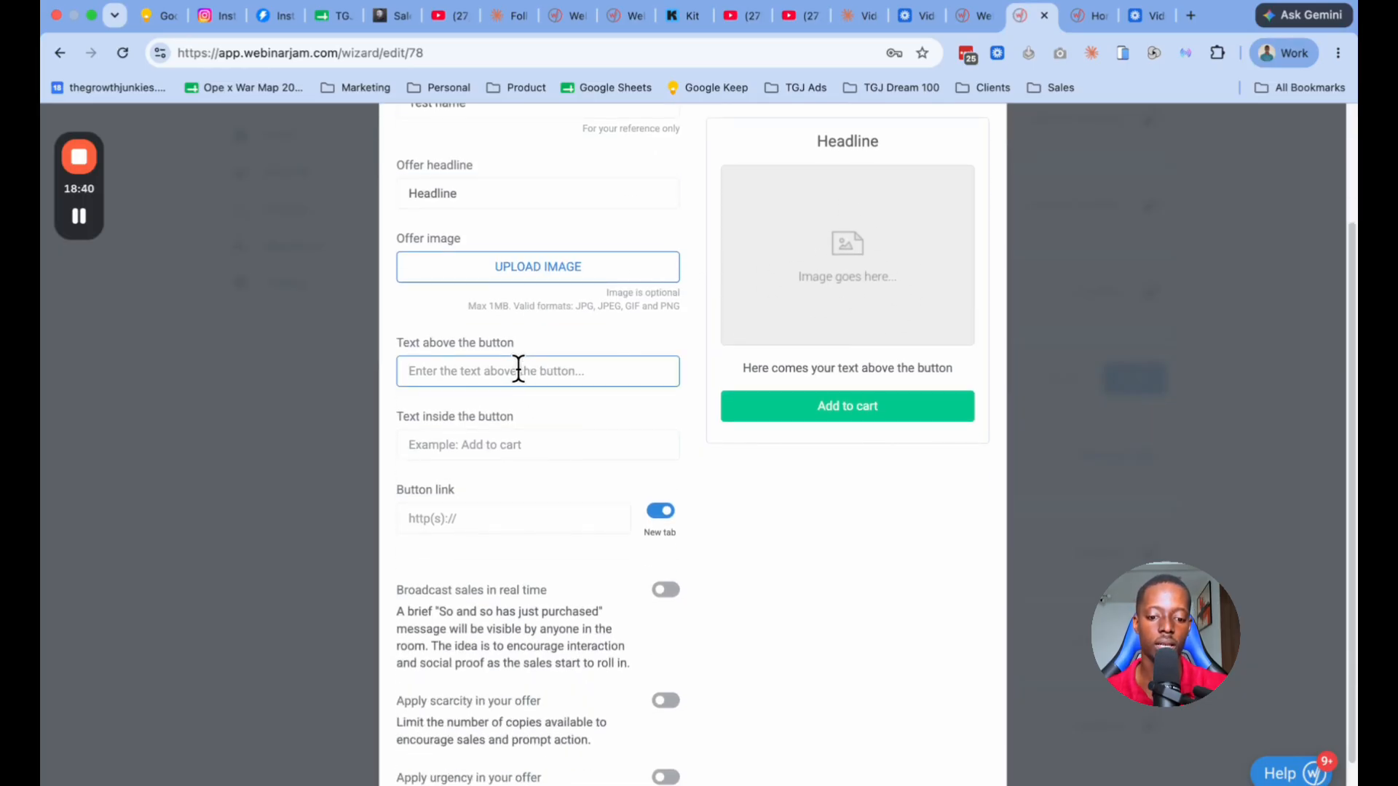
type("Yes I'm In")
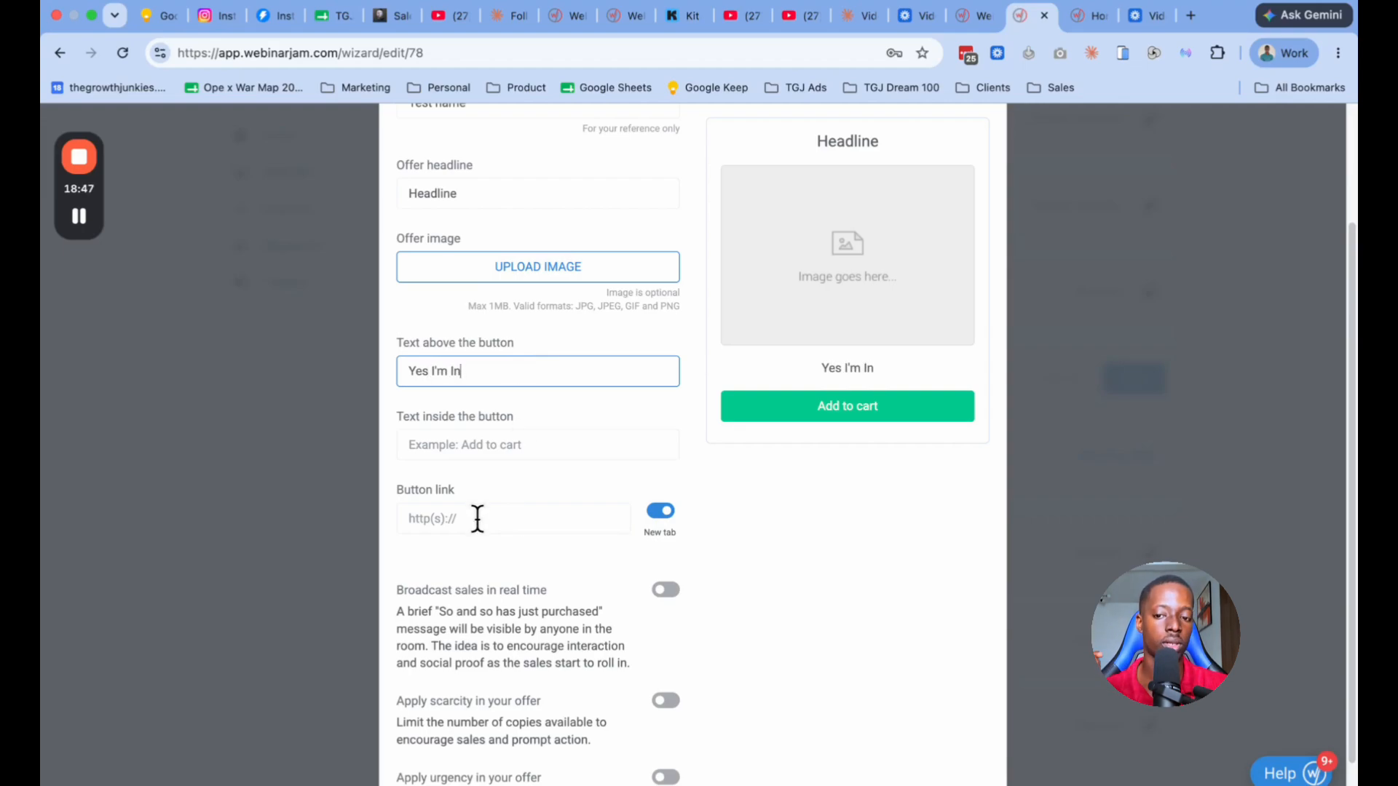
scroll(647, 399, "up", 3)
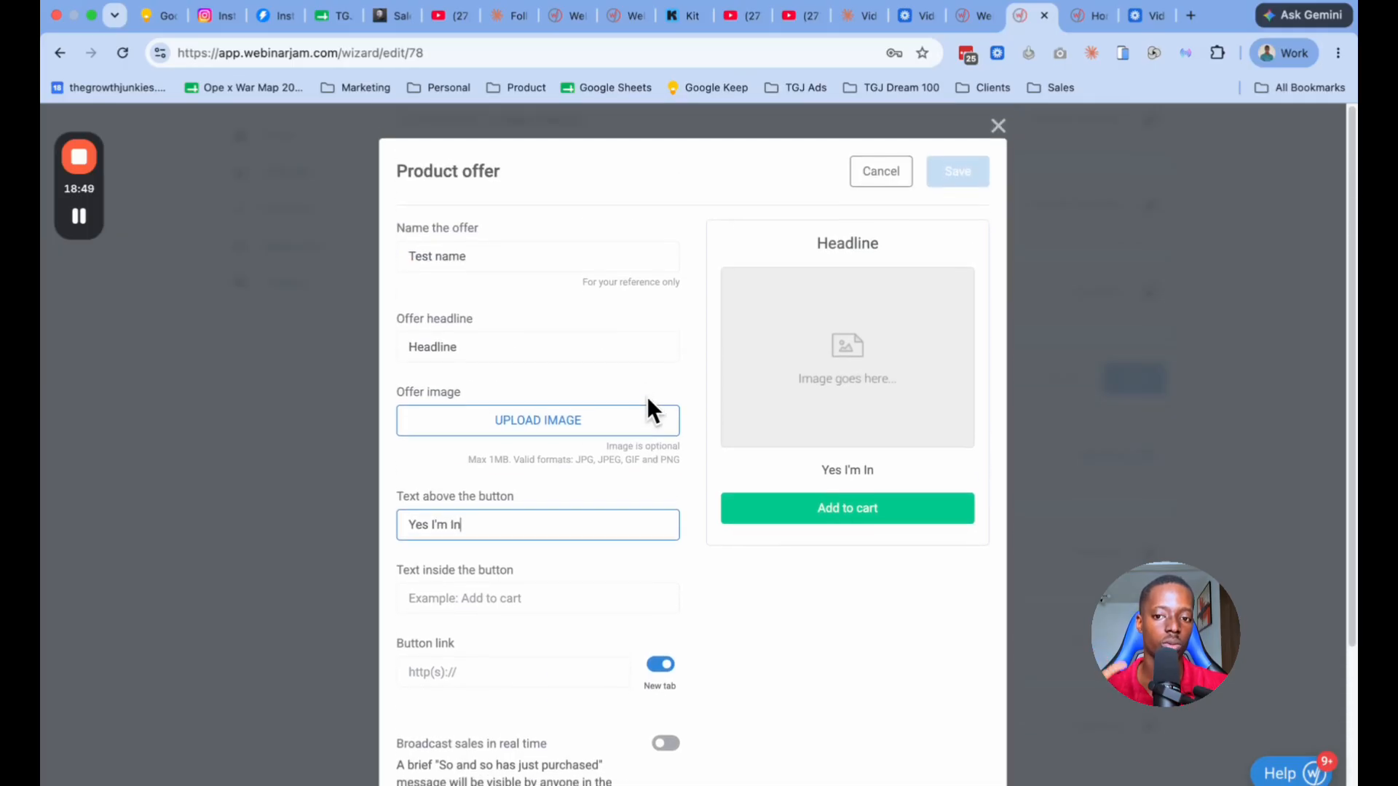
left_click(881, 172)
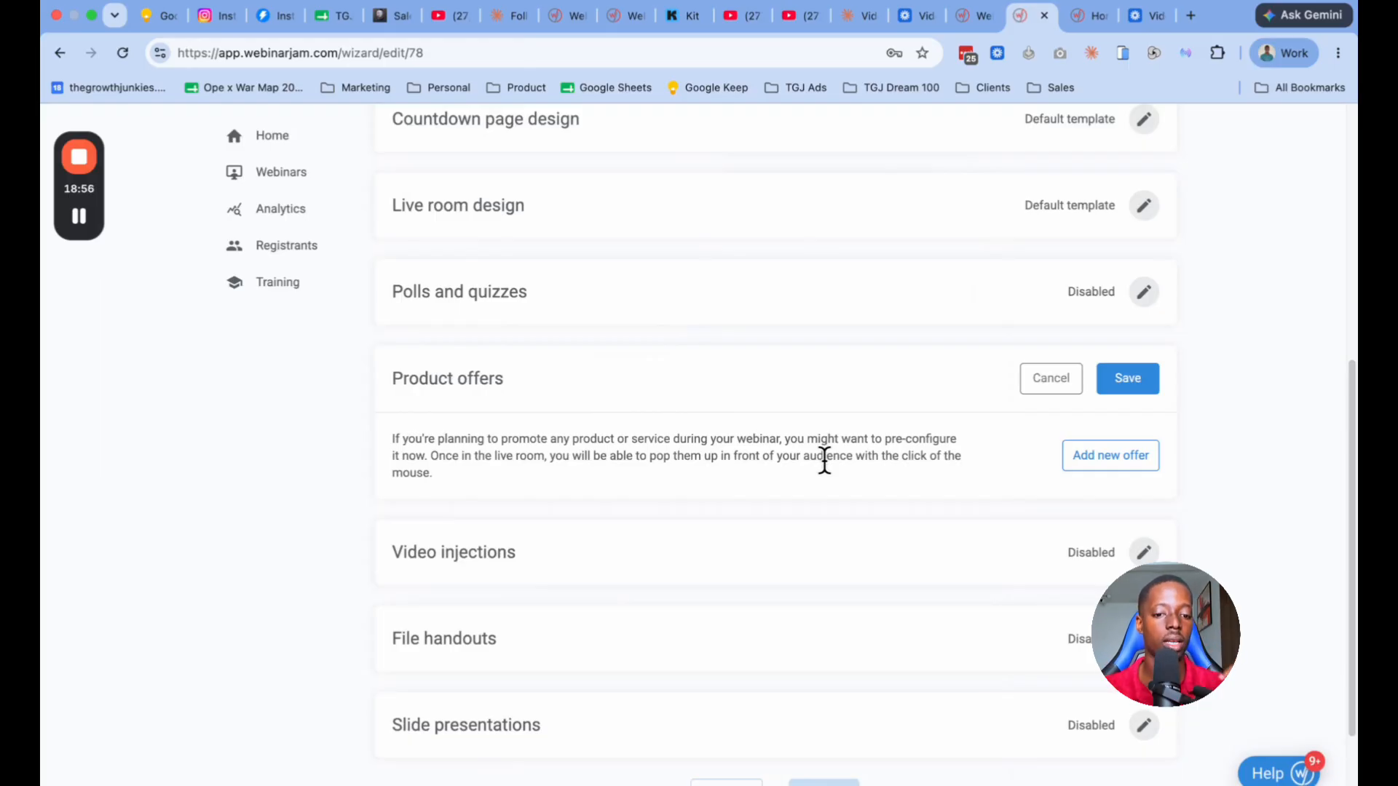
Step: Dismiss the browser's save-password prompt and look over the video injections, file handouts and slide presentations sections
scroll(742, 445, "down", 1)
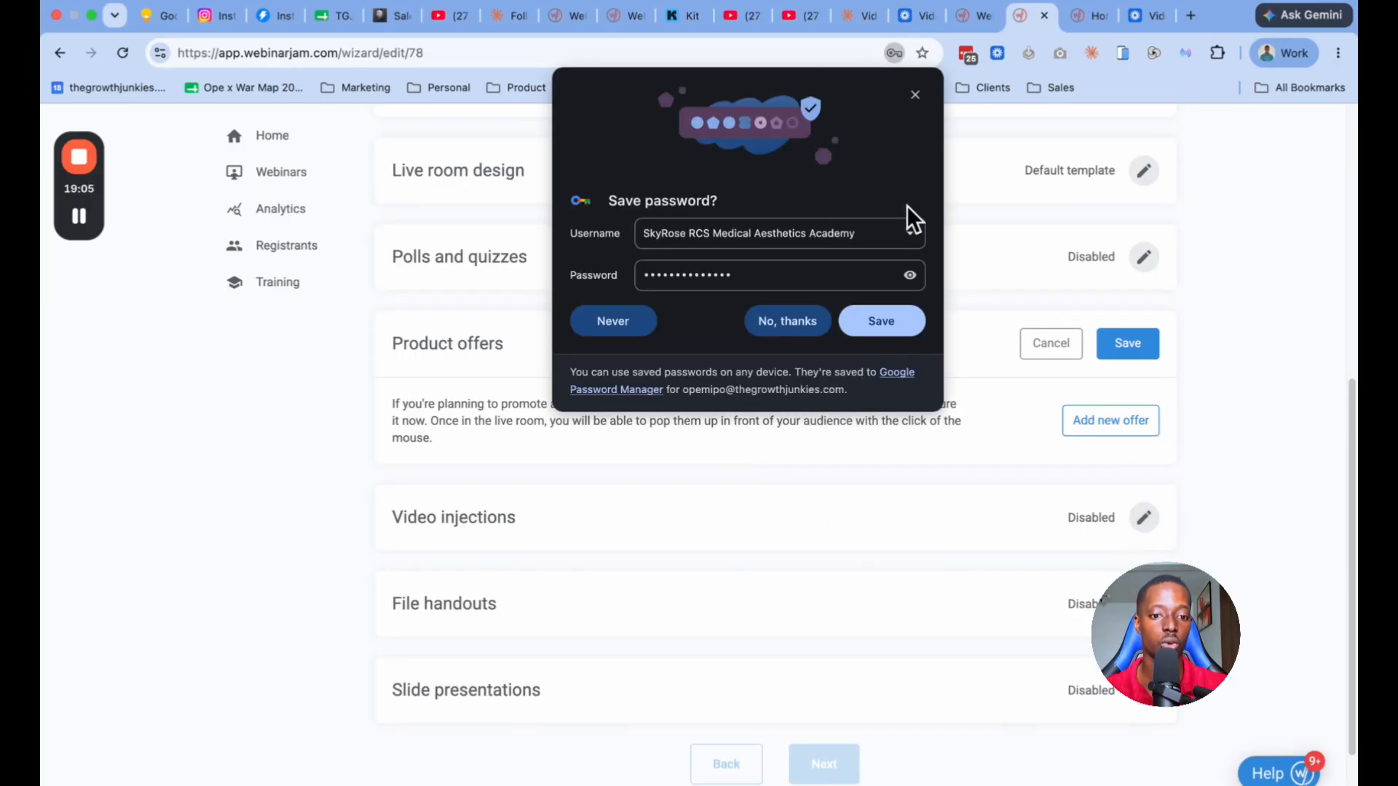
left_click(915, 96)
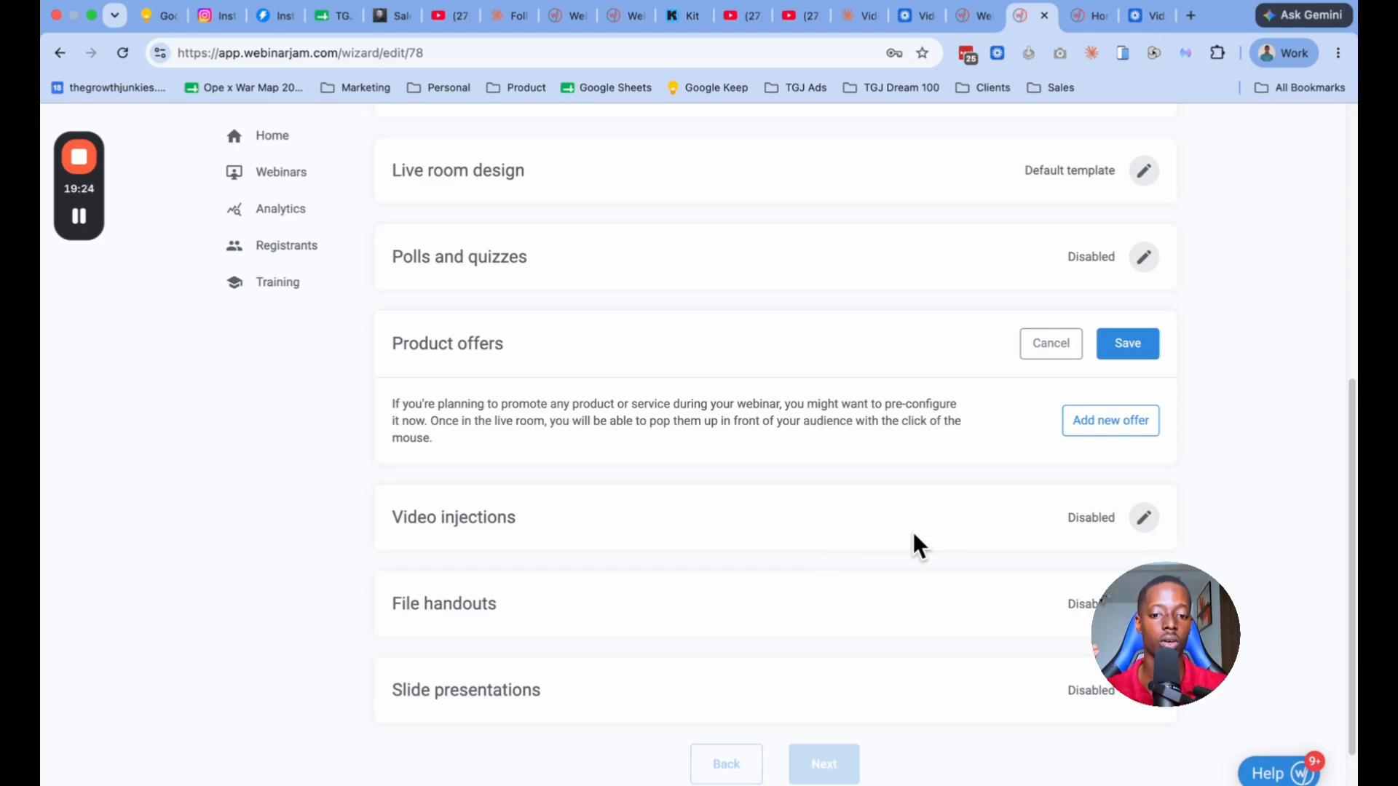
scroll(914, 533, "down", 1)
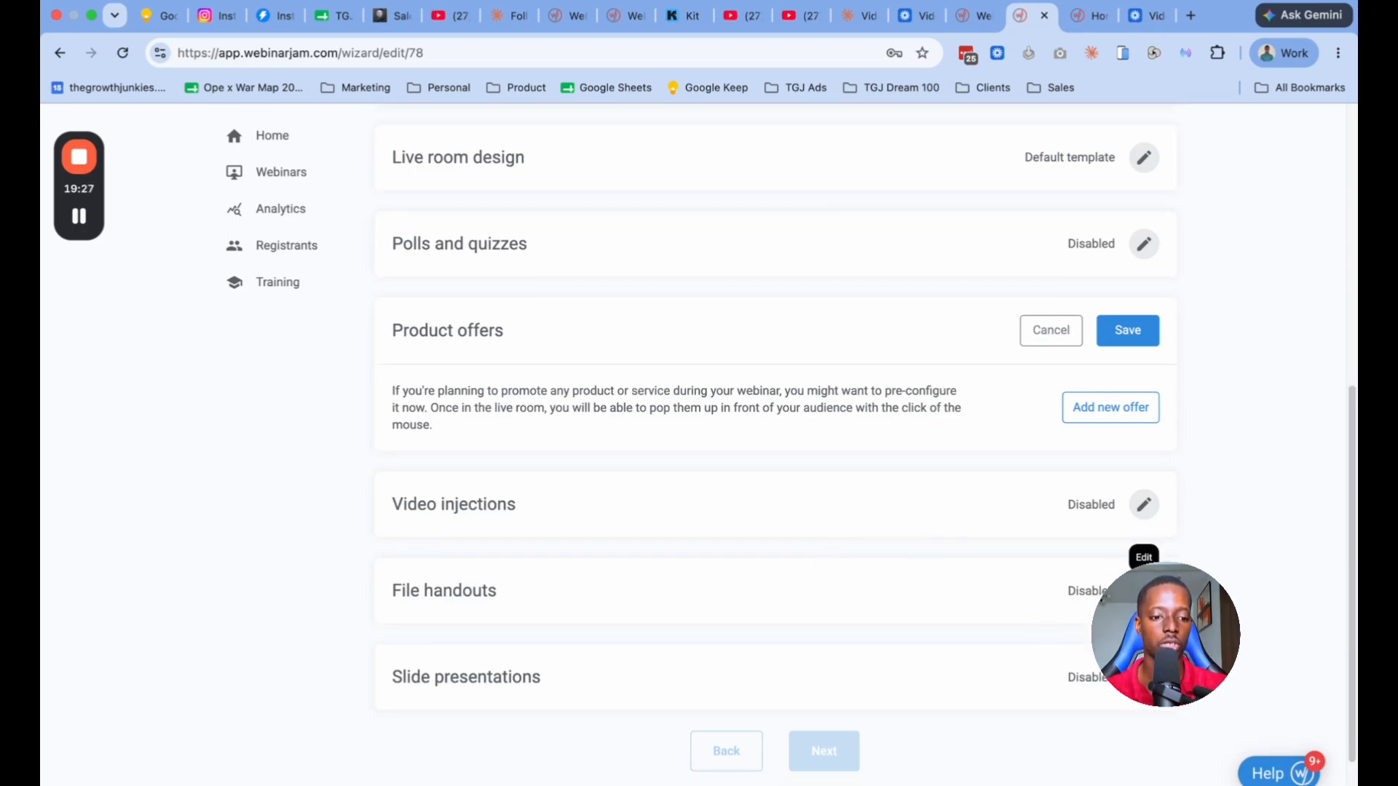
Step: Review the File handouts and Slide presentations sections of the Live stage, adding no files, and proceed to the Replay stage
left_click(1144, 590)
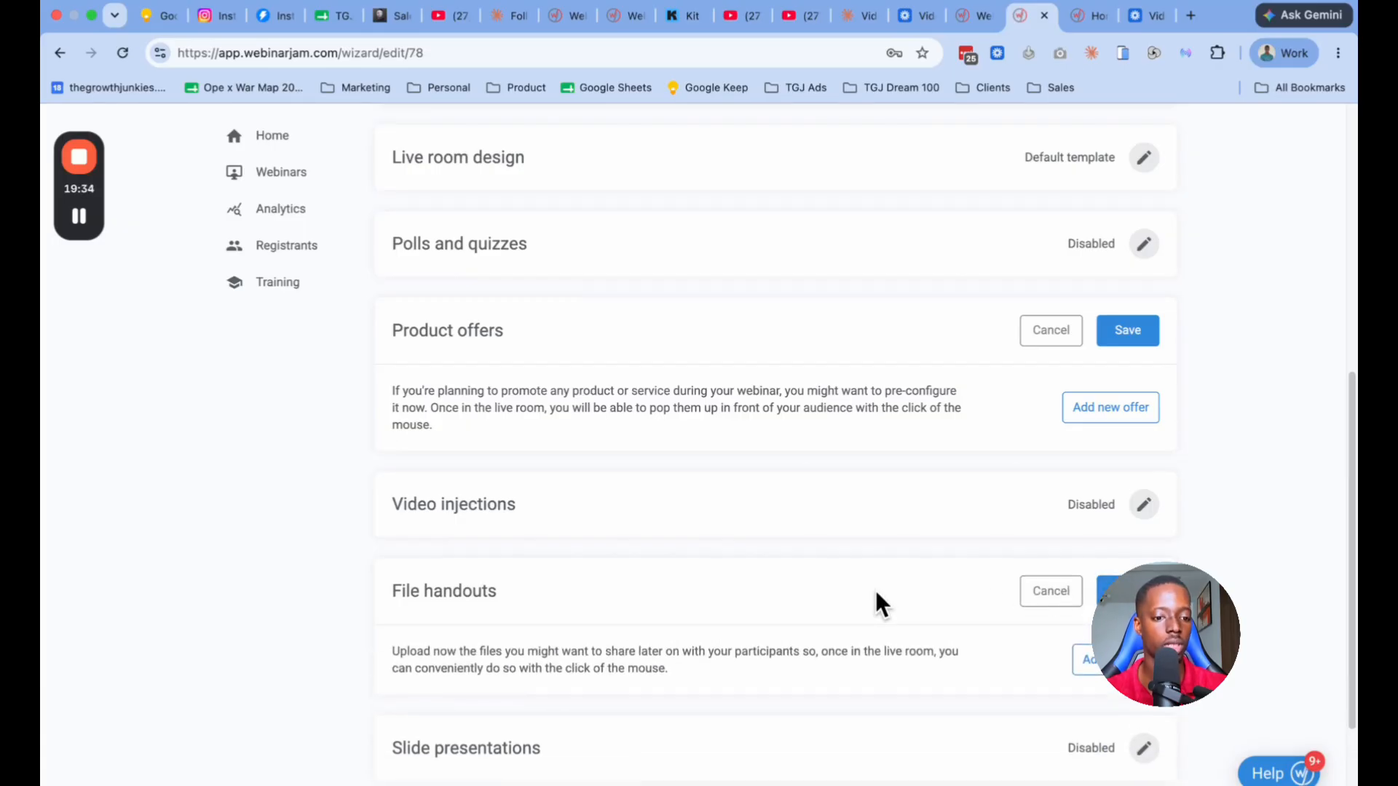
left_click(1052, 593)
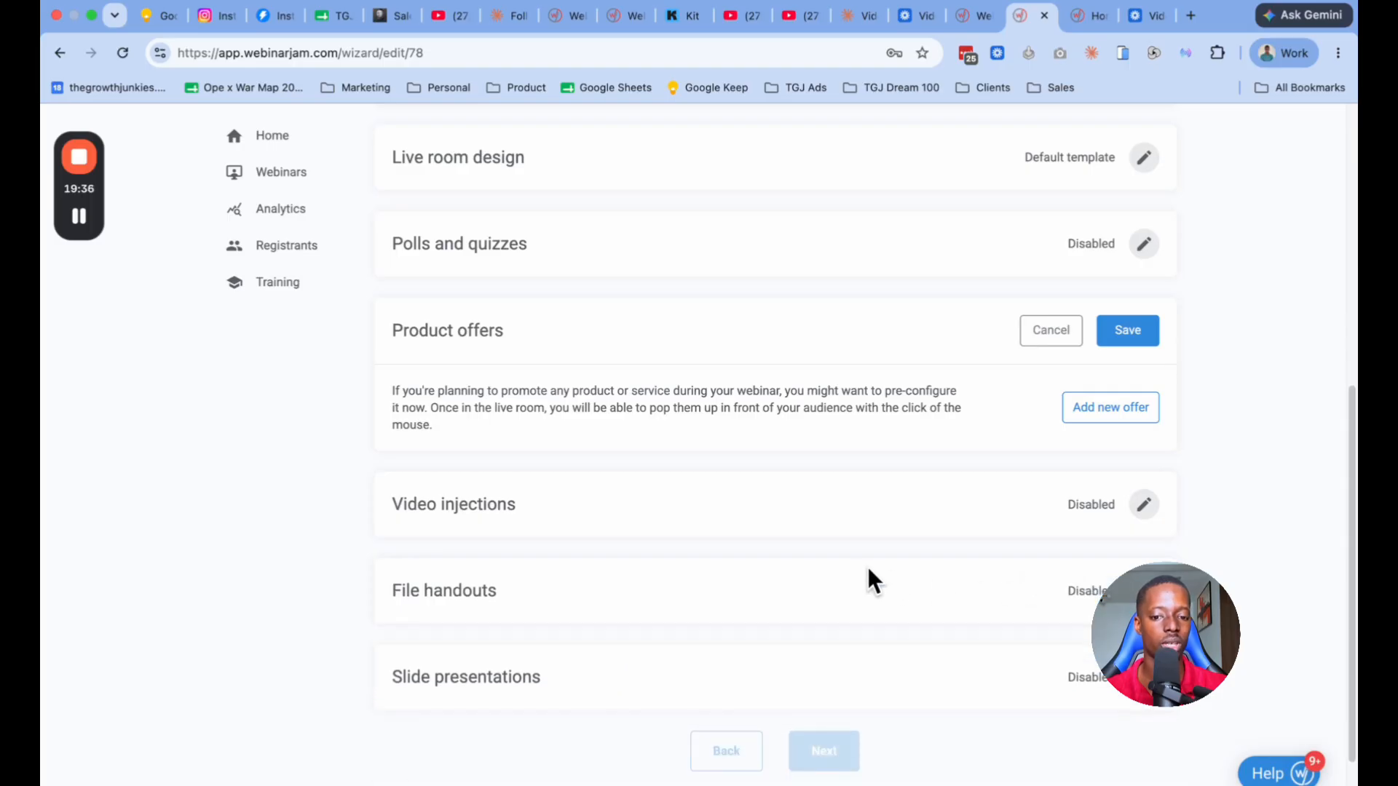
scroll(868, 580, "down", 3)
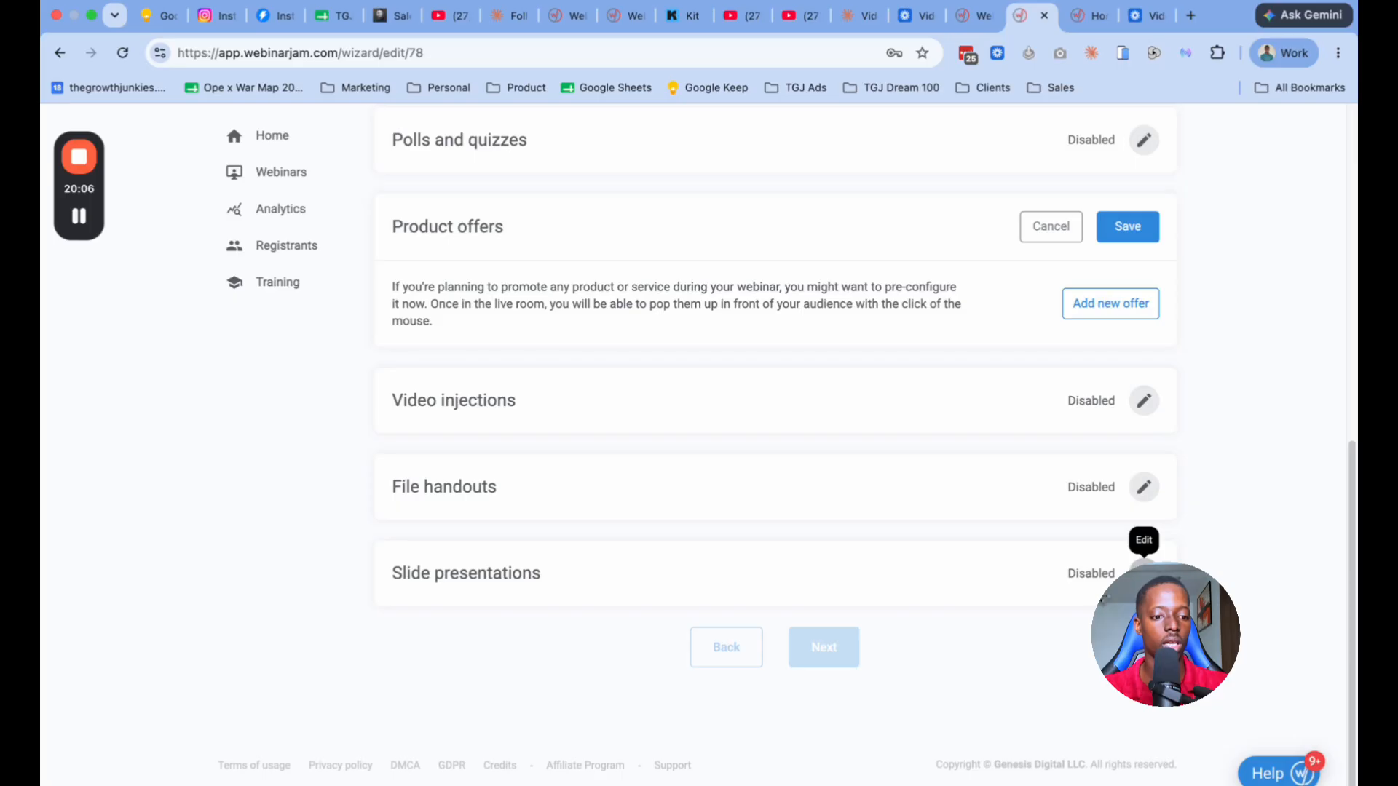
left_click(1143, 573)
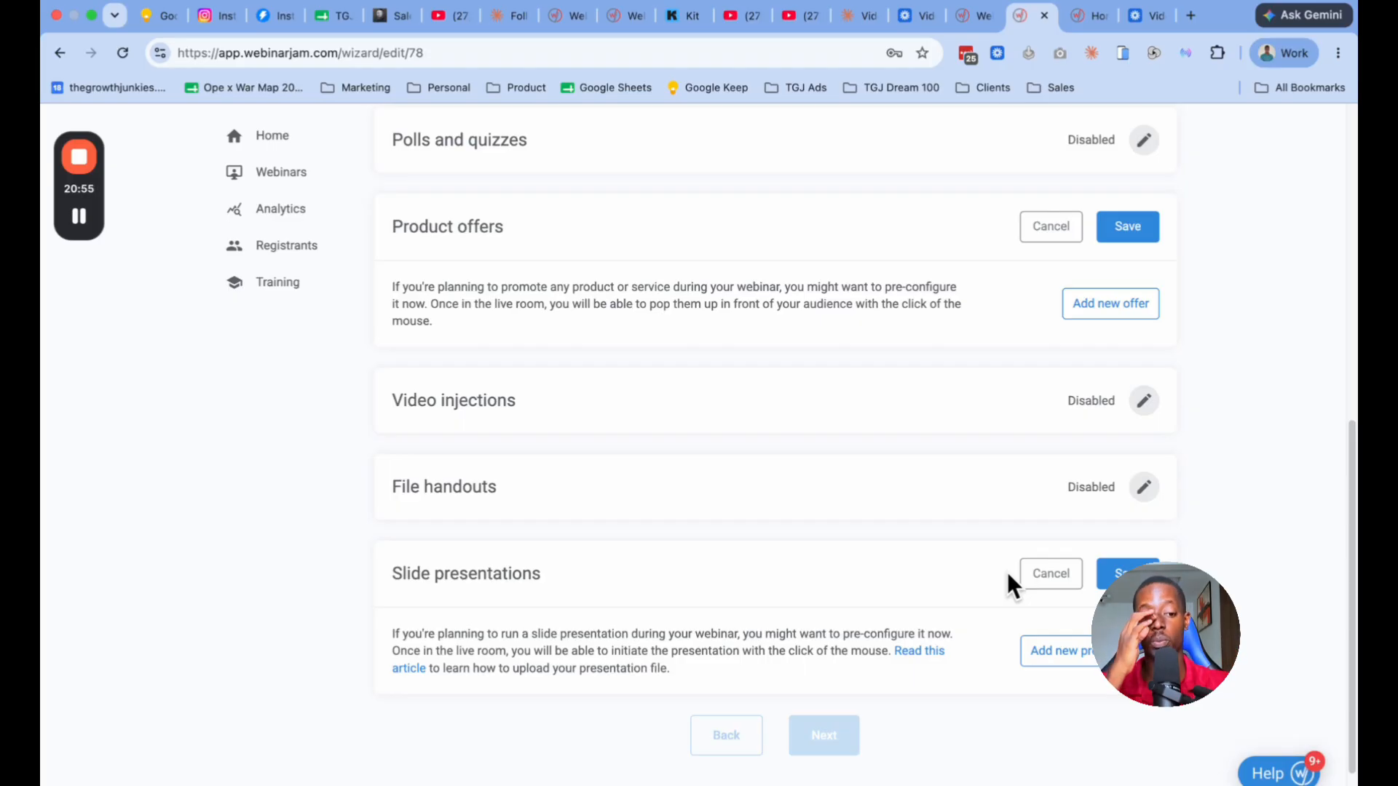
left_click(1105, 571)
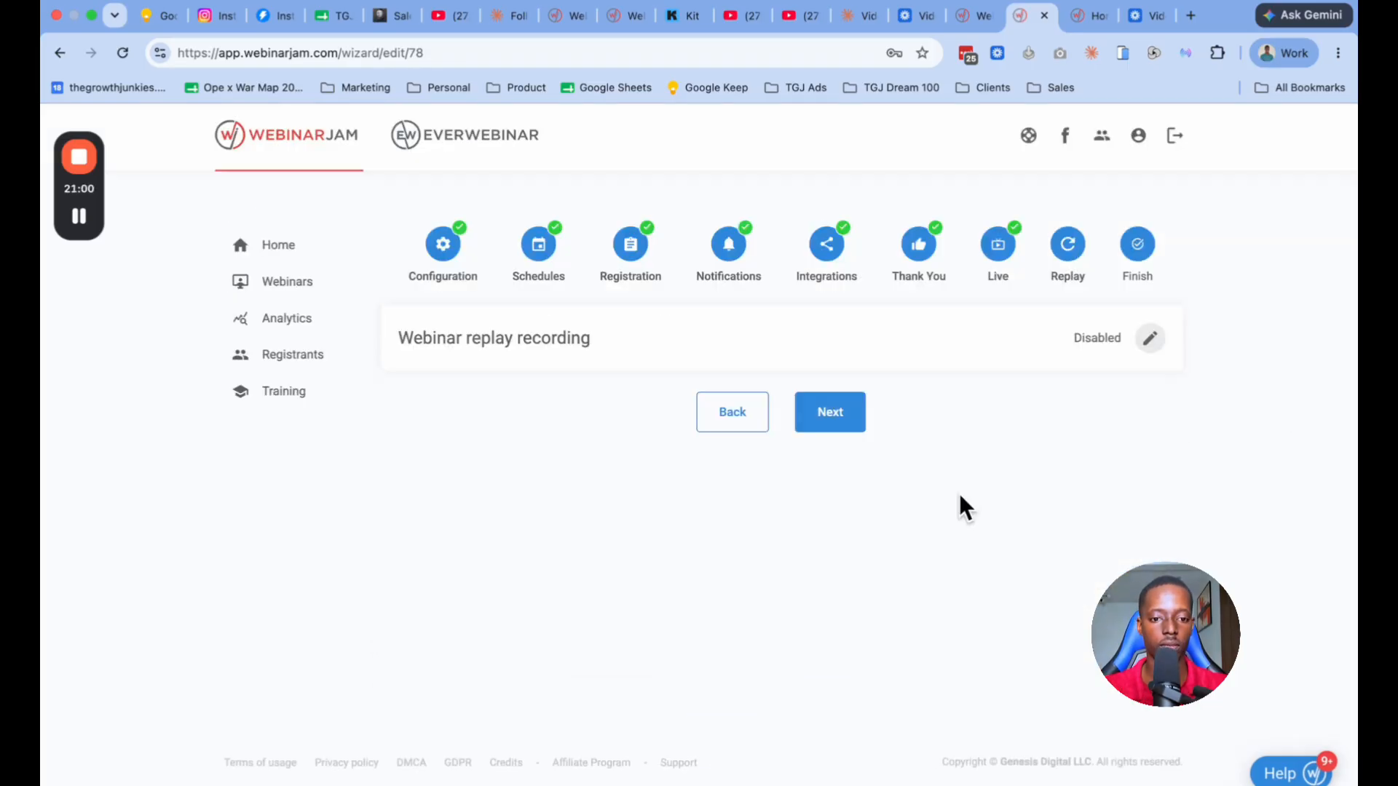
Step: Allow attendees access to the replay page in the webinar replay recording settings, save, and finish the webinar setup
left_click(1144, 341)
left_click(549, 474)
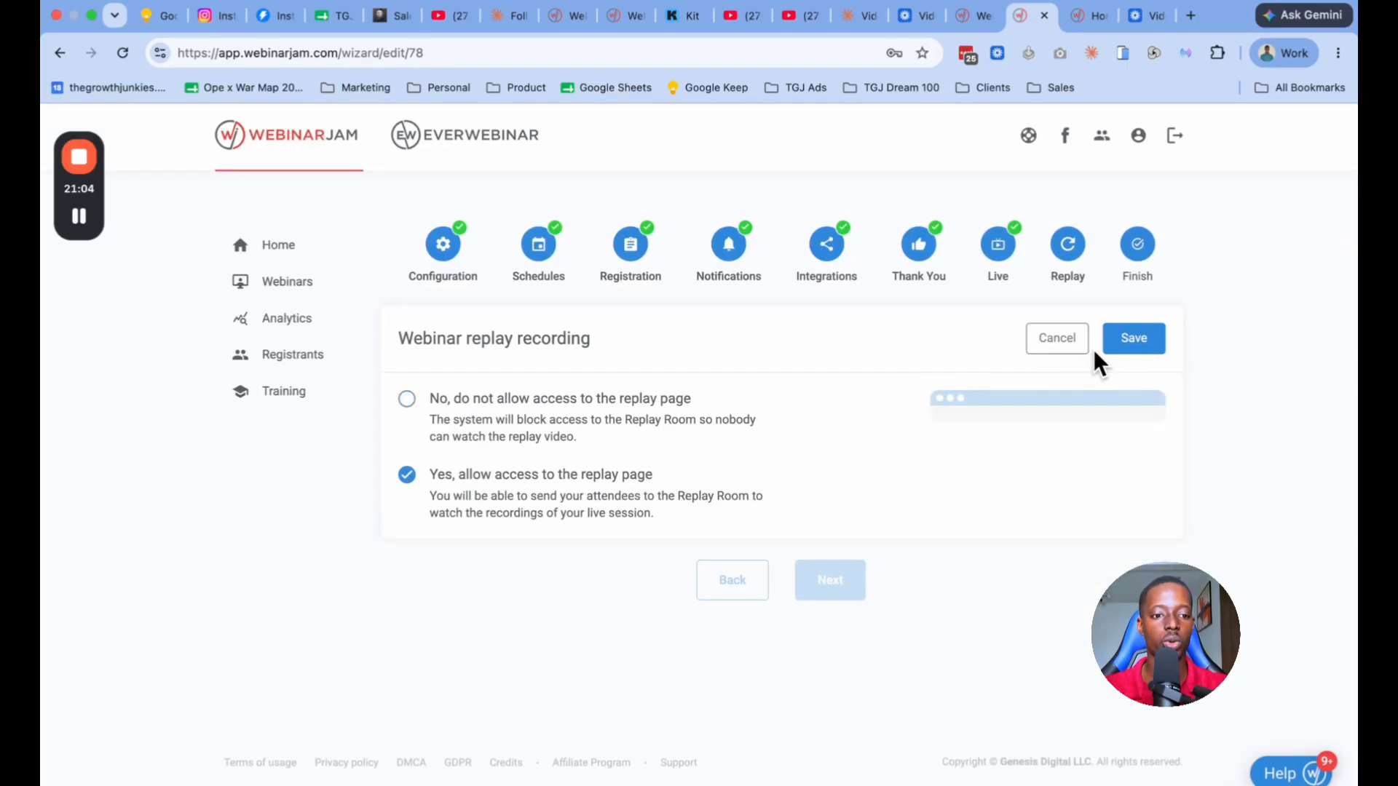
left_click(1134, 345)
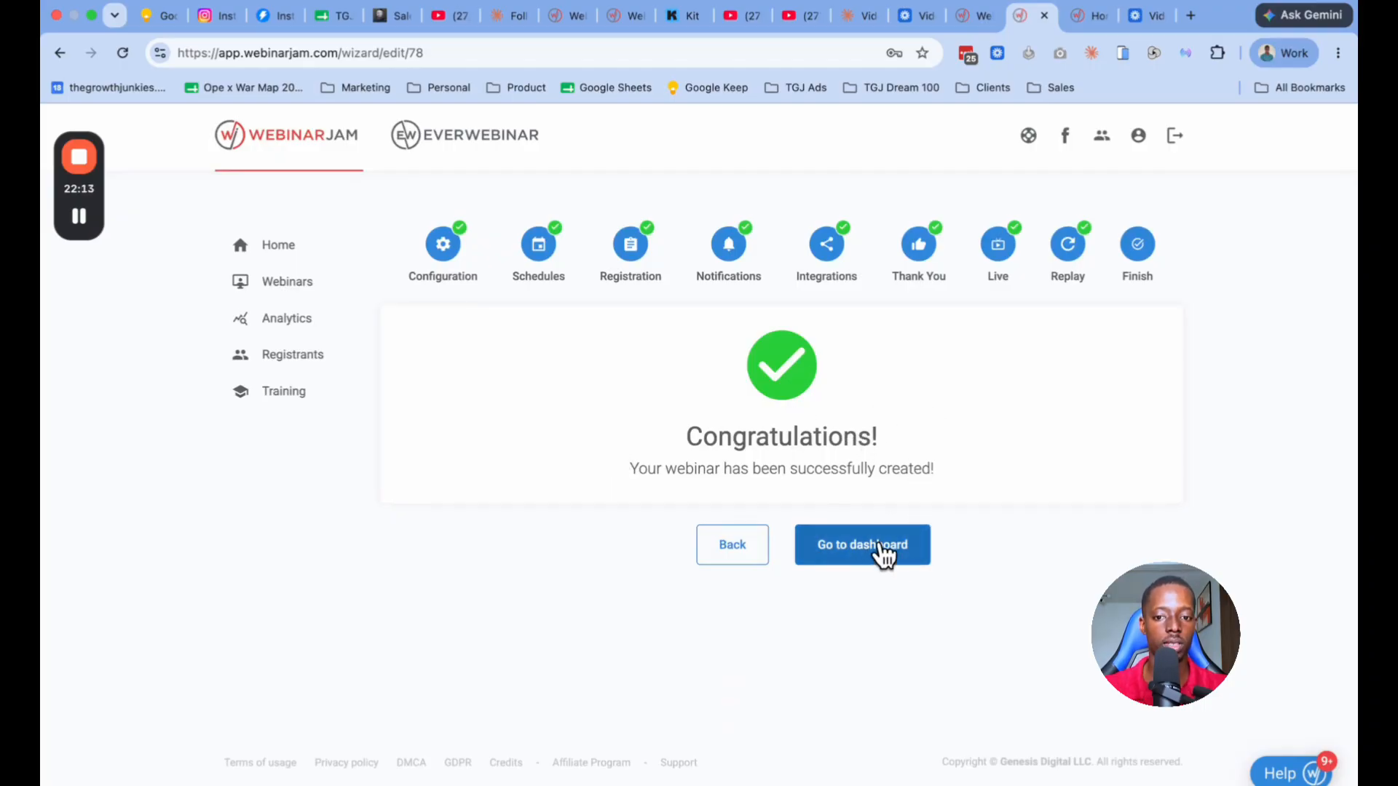
Step: Open the webinars list and check the replay link section of "How To Own A MedSpa Without Quitting Your Job 7/23"
left_click(305, 285)
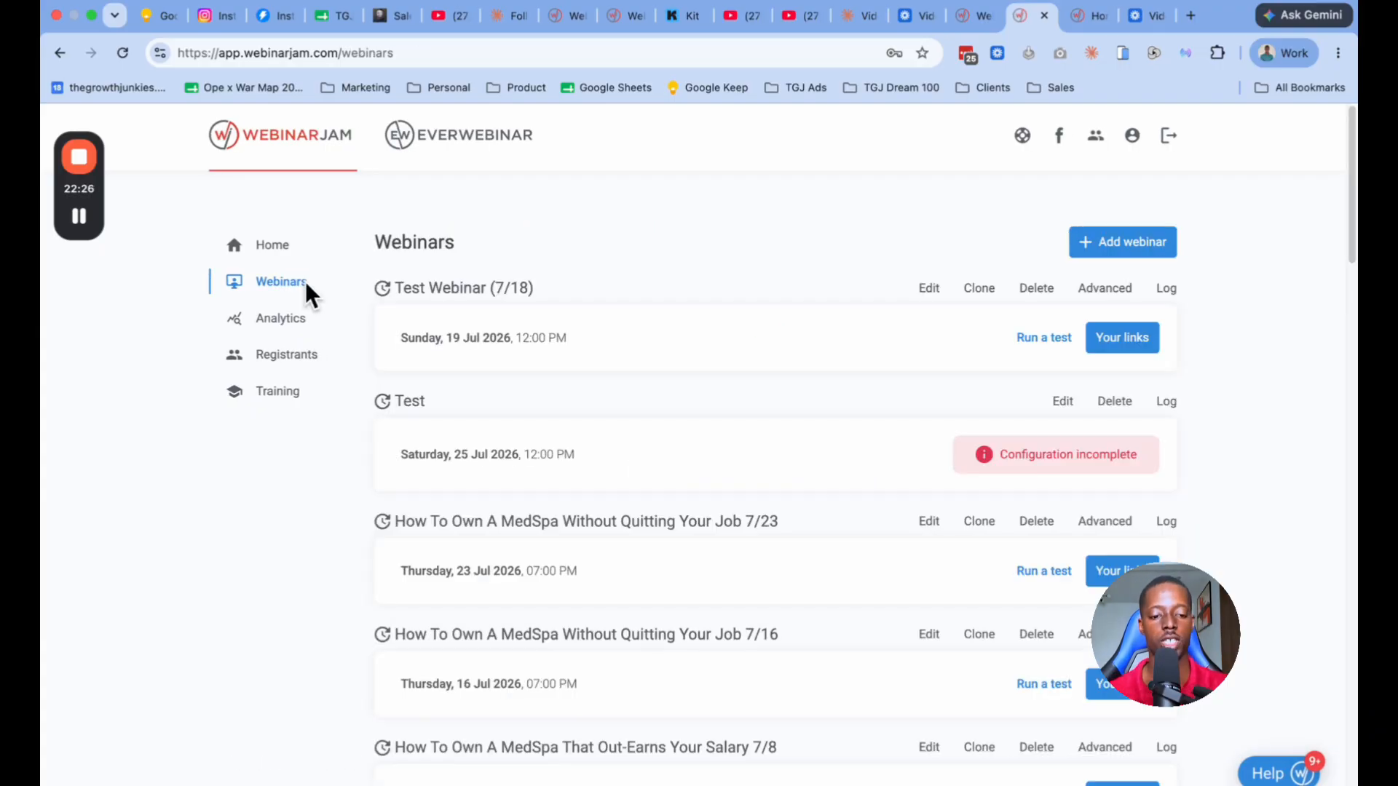
scroll(595, 361, "down", 3)
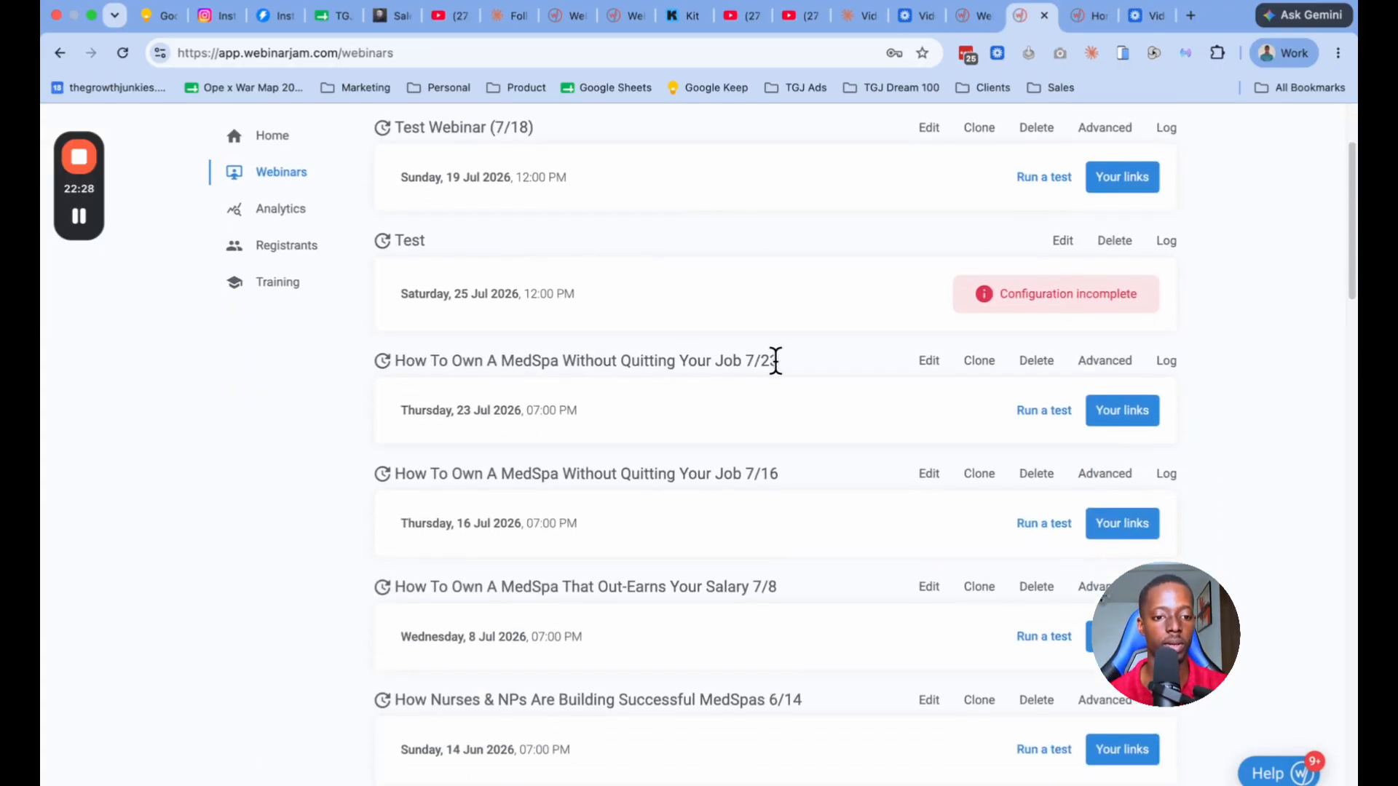
left_click(1122, 414)
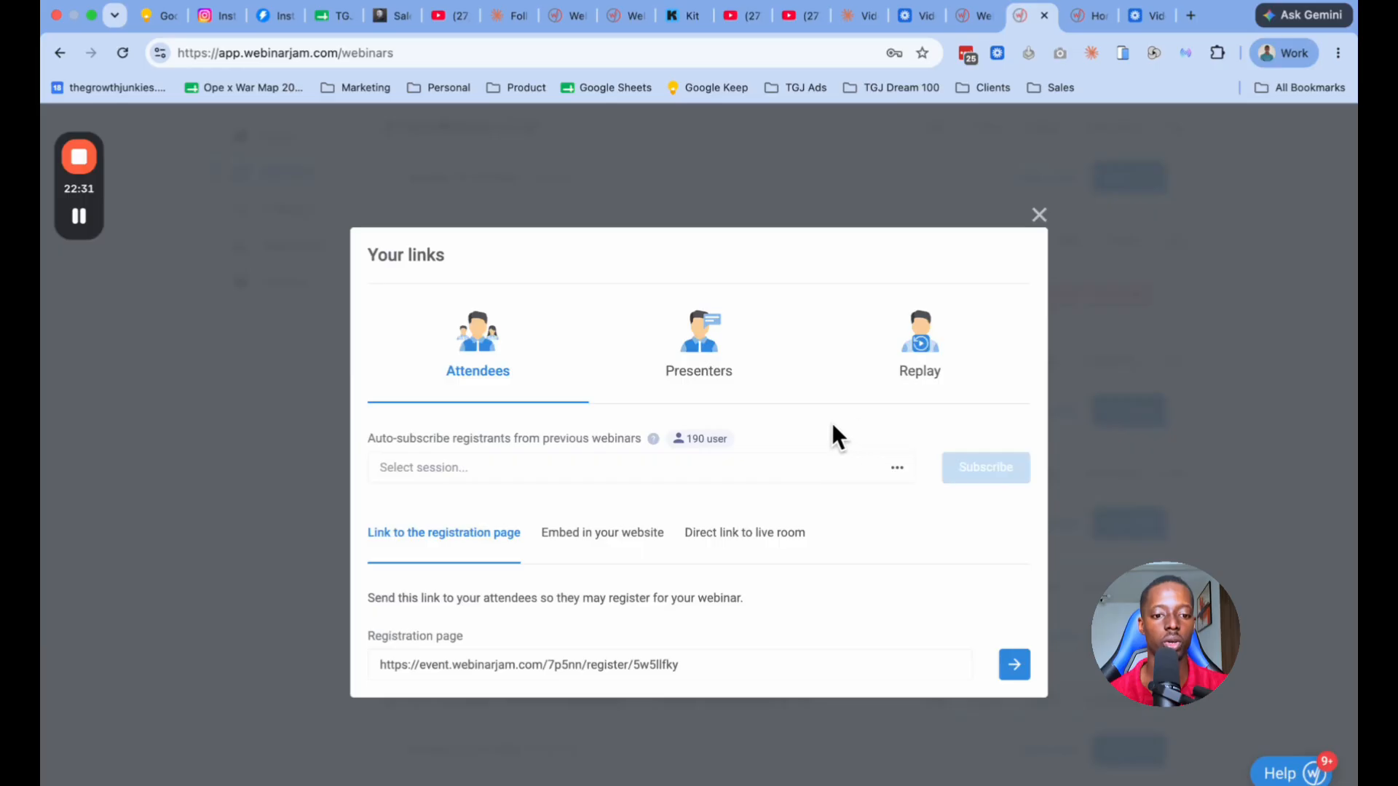
left_click(901, 371)
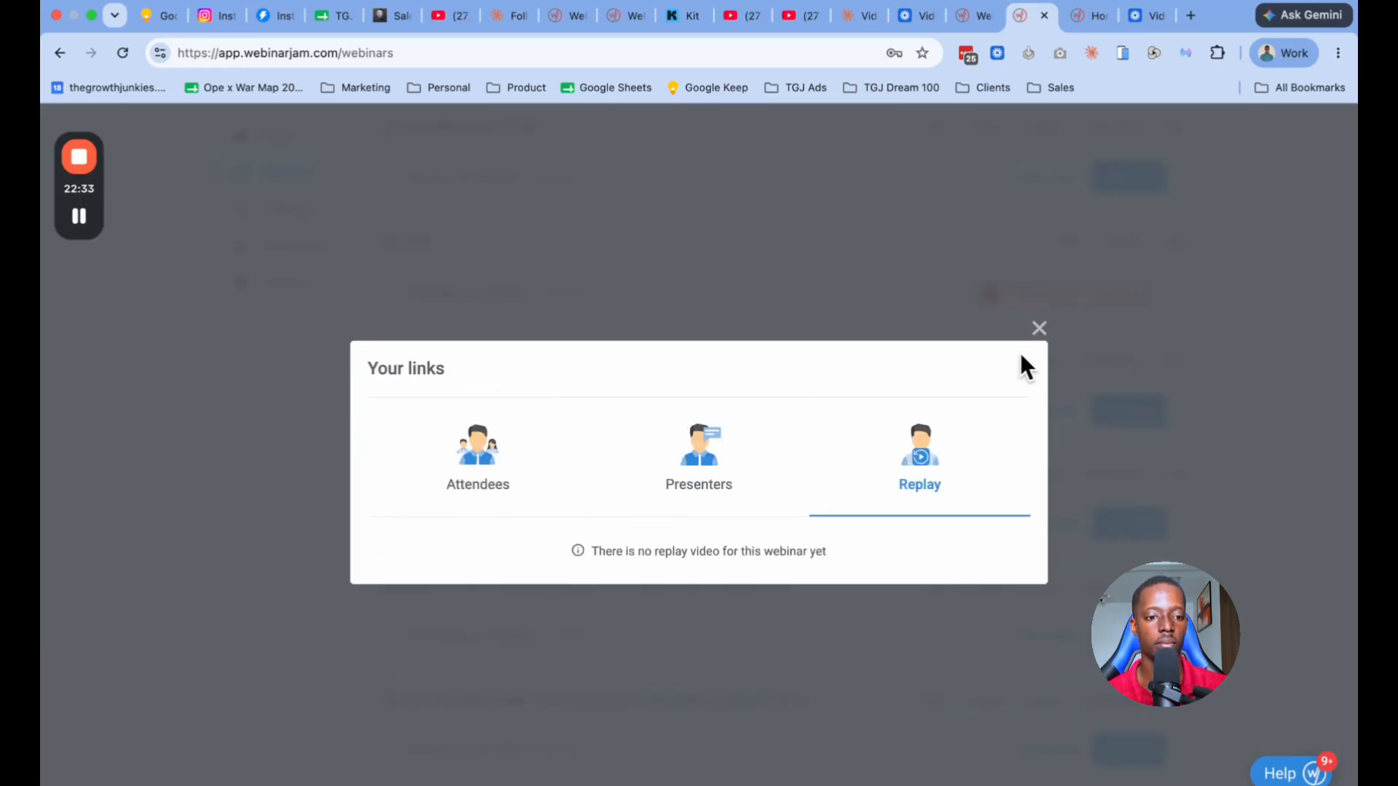
left_click(1038, 330)
Step: Look up the replay page link for the 8 July session of "How To Own A MedSpa That Out-Earns Your Salary 7/8"
scroll(939, 384, "down", 3)
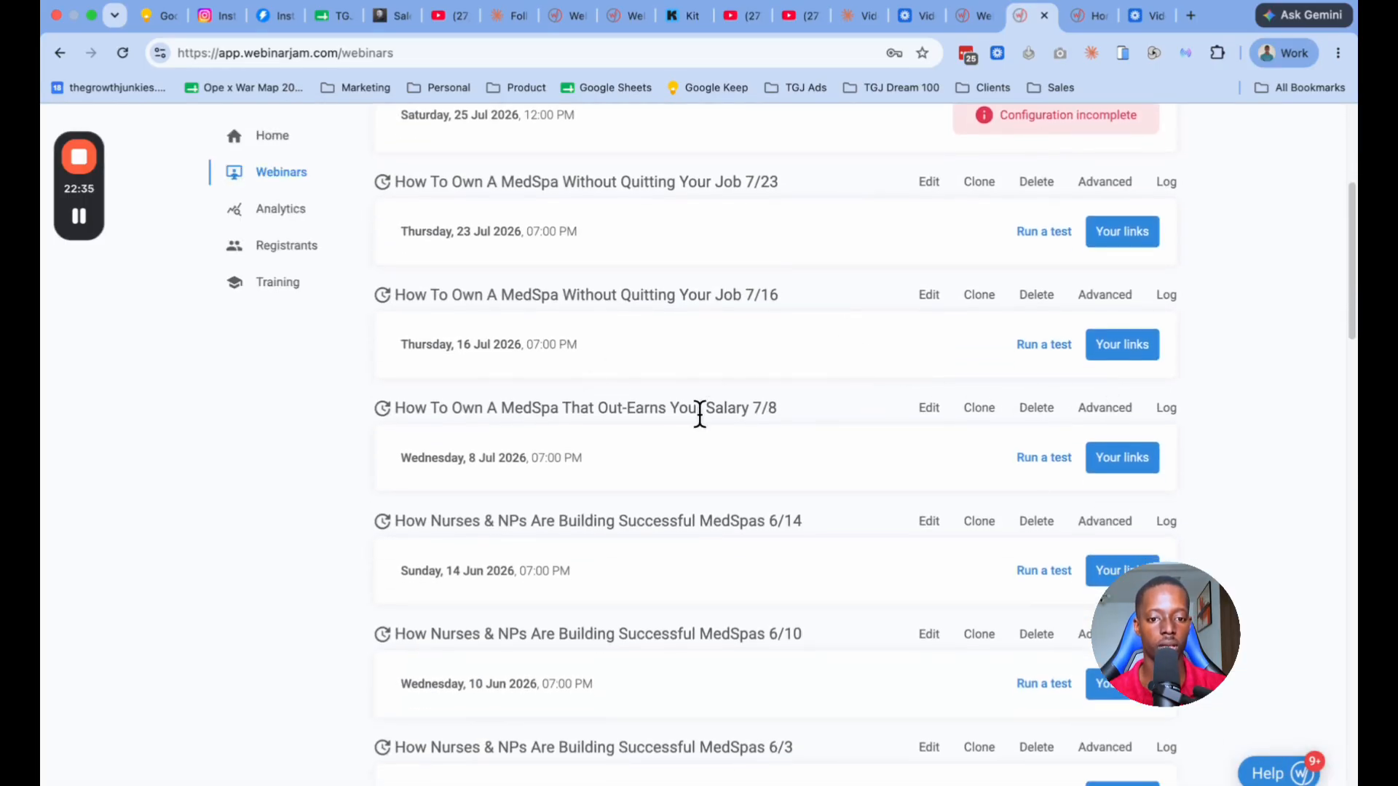
left_click(1121, 459)
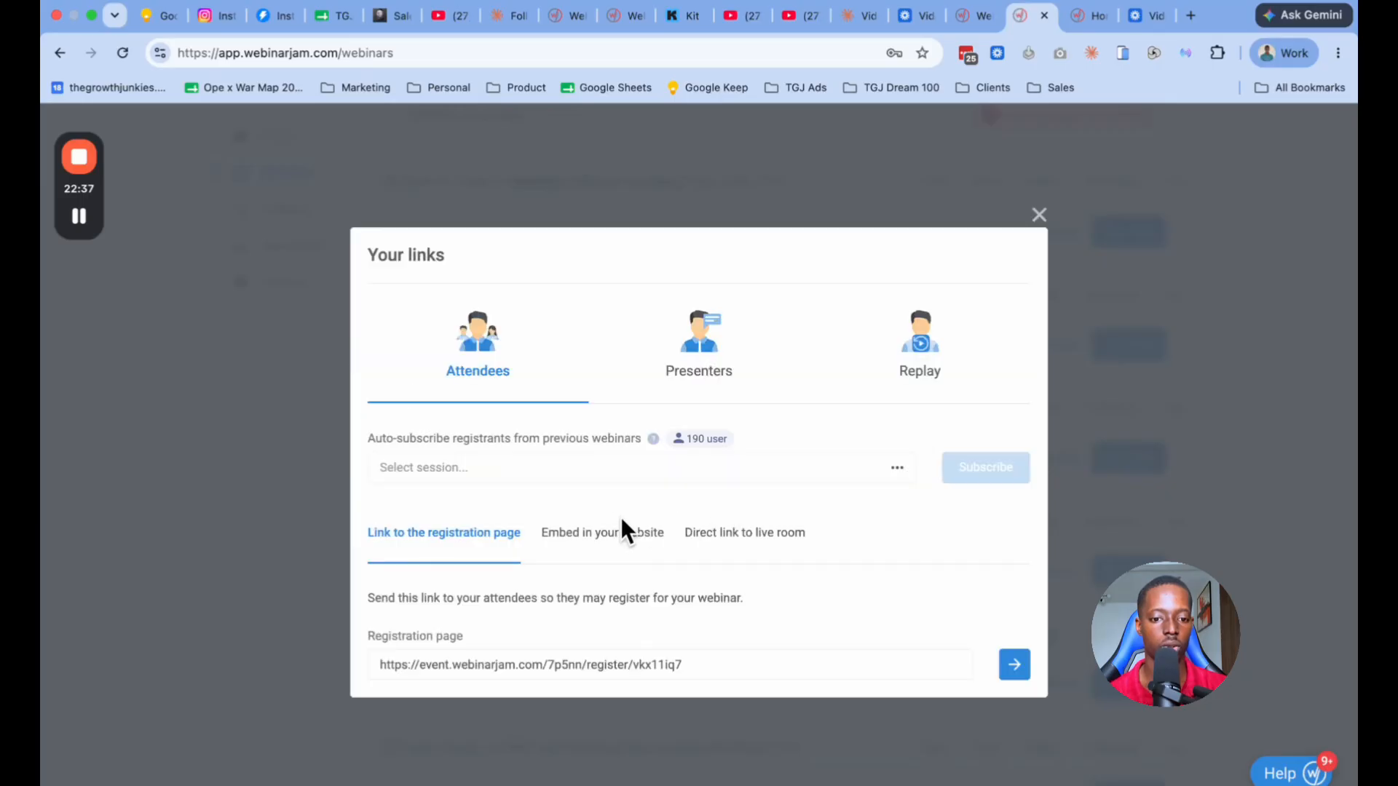
left_click(957, 356)
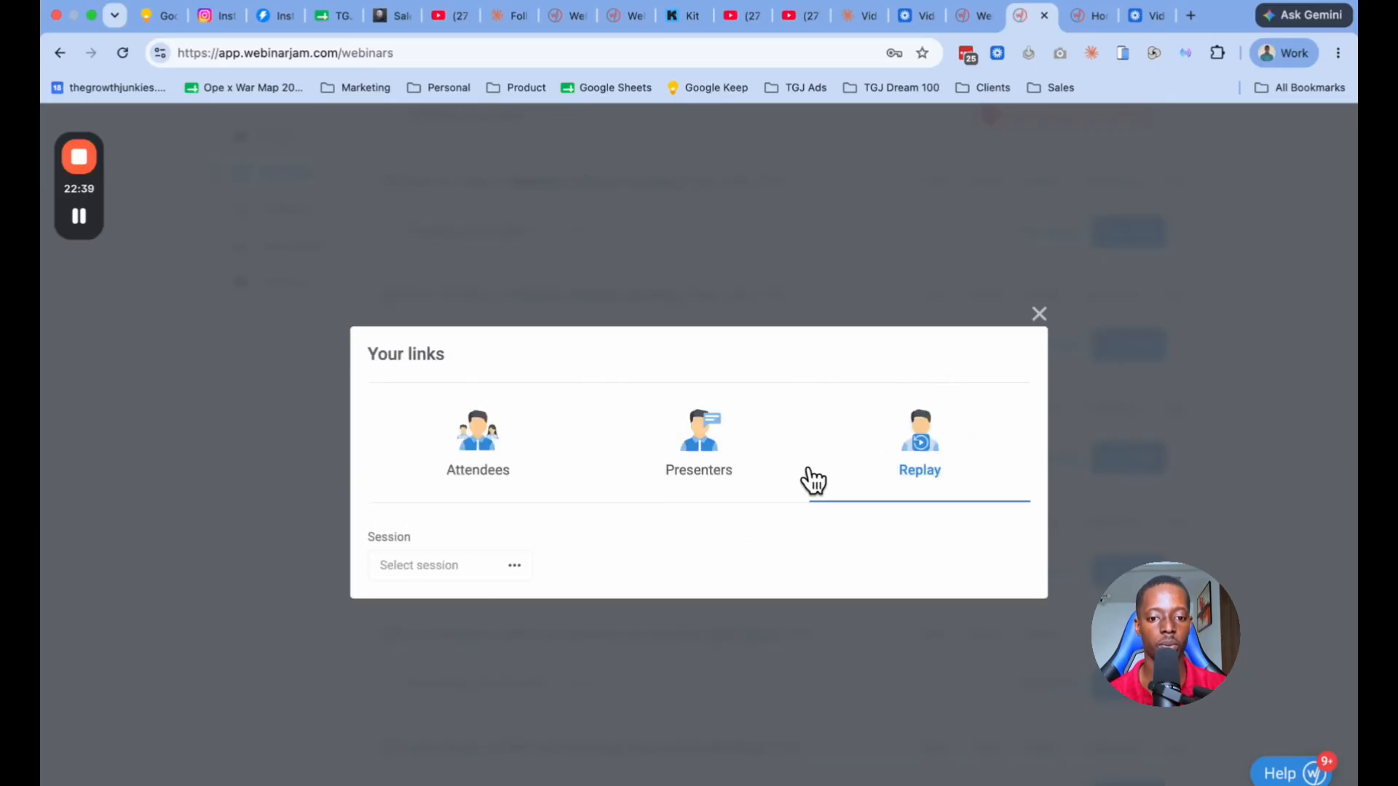
left_click(490, 571)
left_click(485, 535)
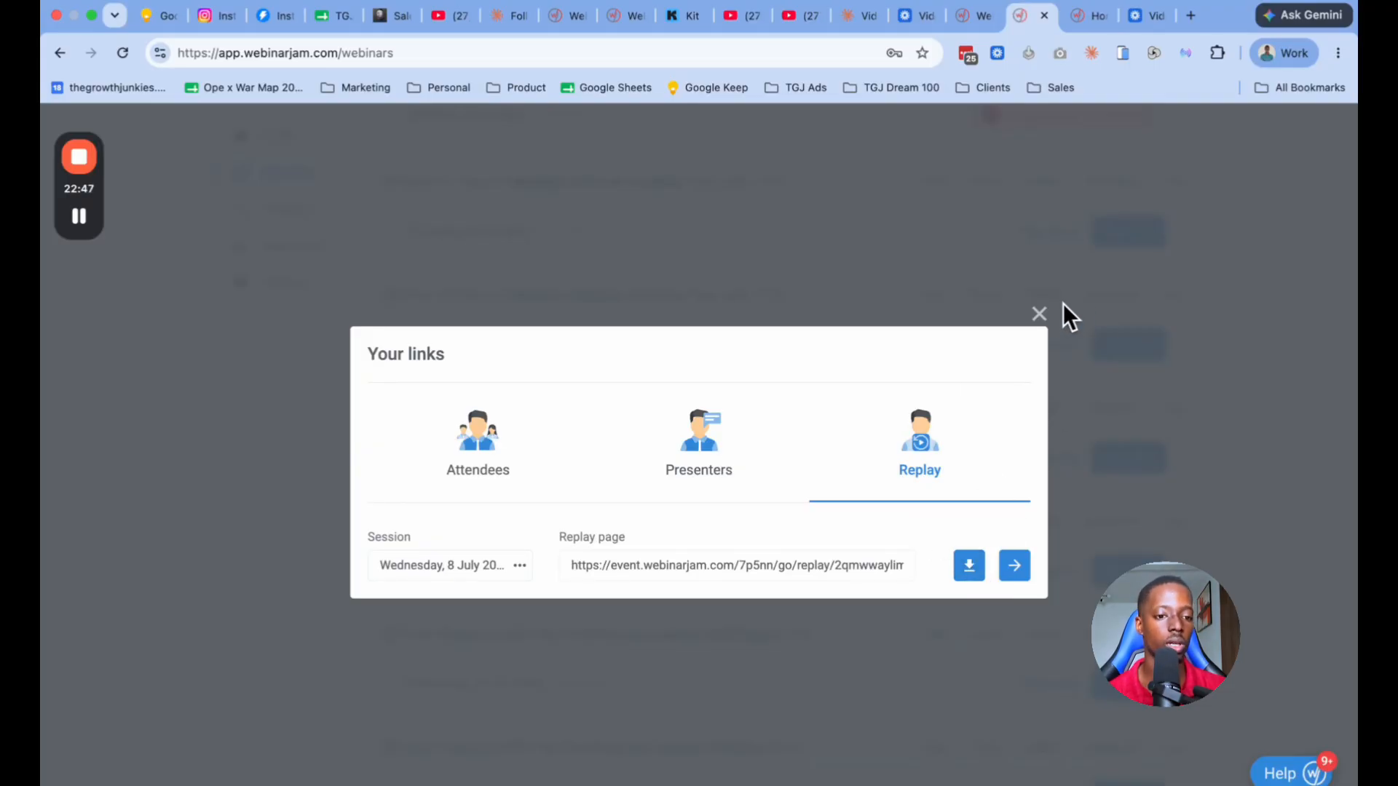
left_click(1041, 316)
Step: View the presenter live room link and the attendee registration link of the 7/23 MedSpa webinar
scroll(959, 390, "up", 2)
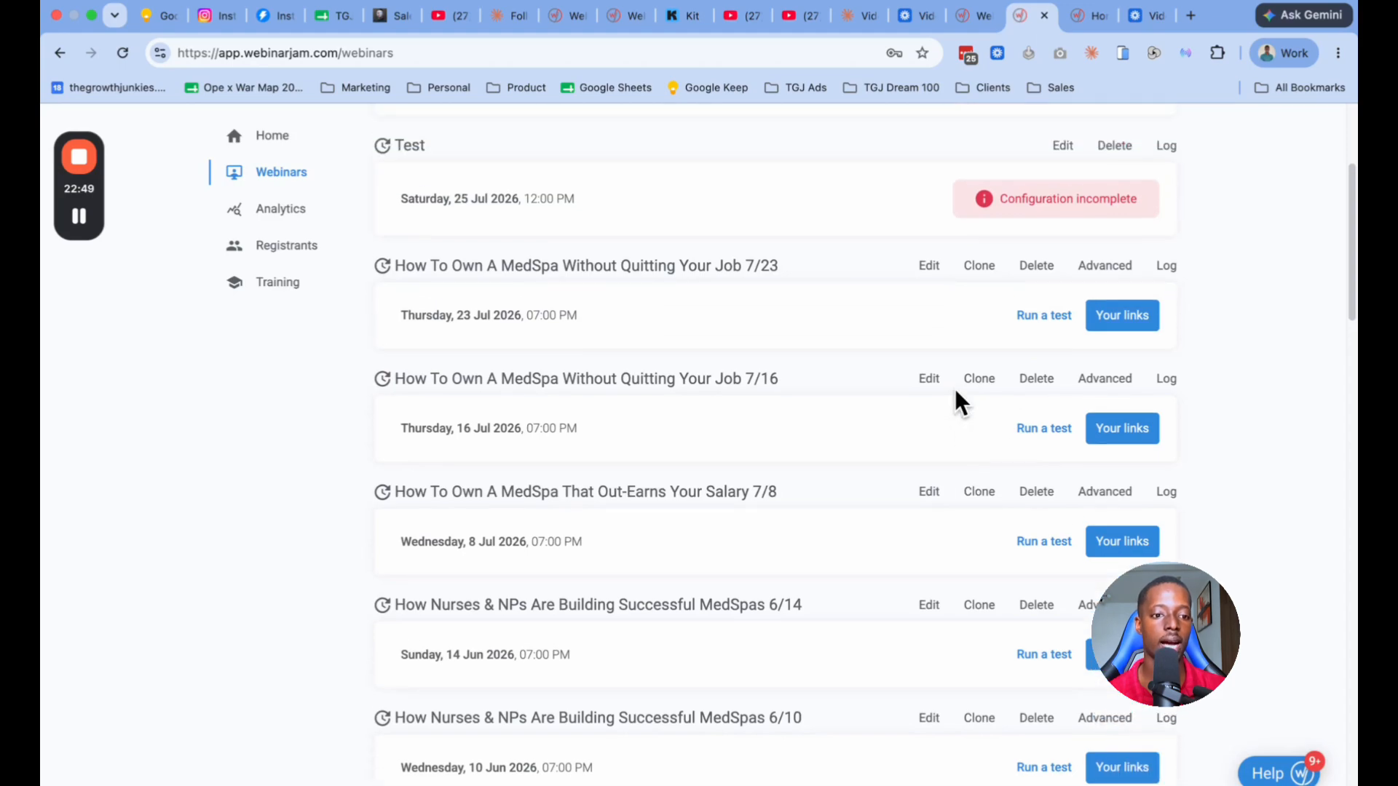
left_click(1110, 324)
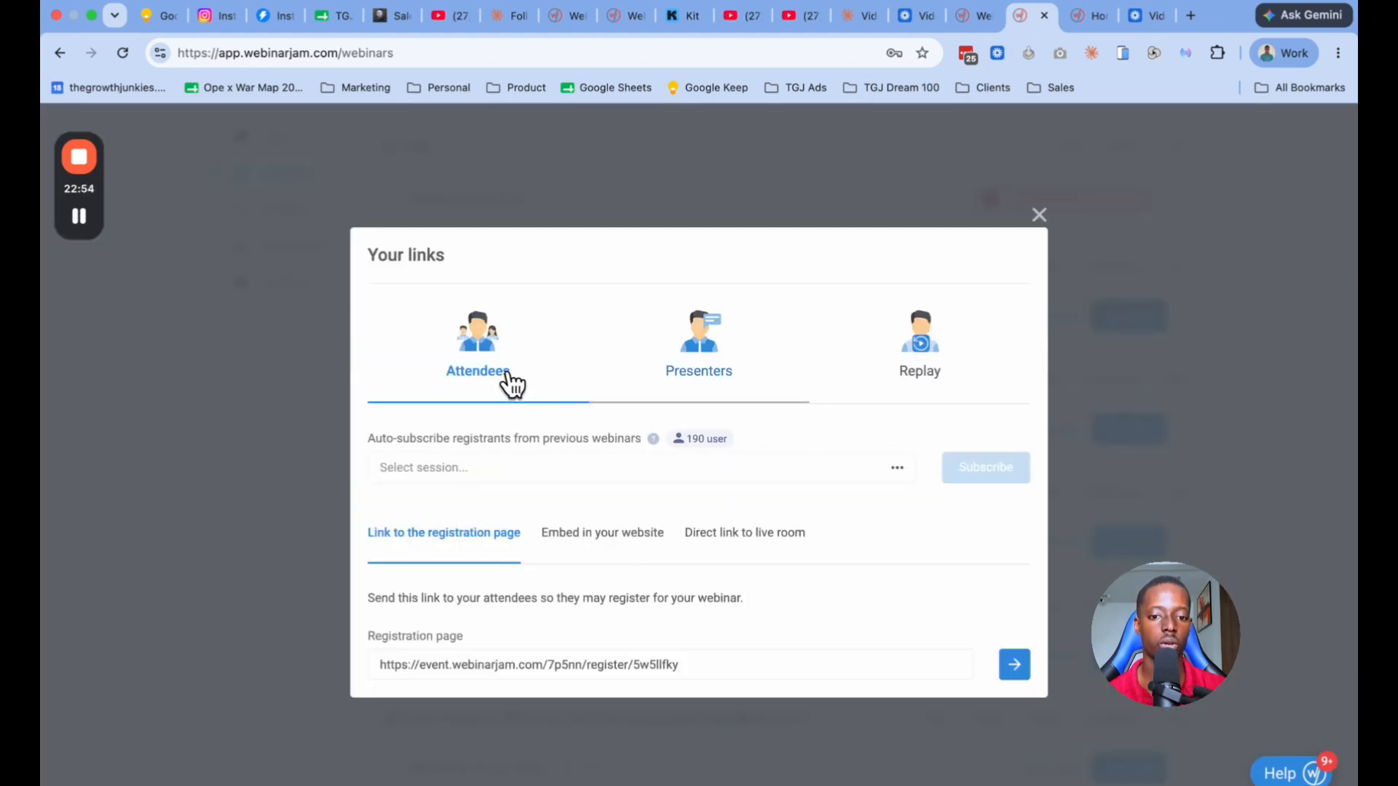
left_click(725, 357)
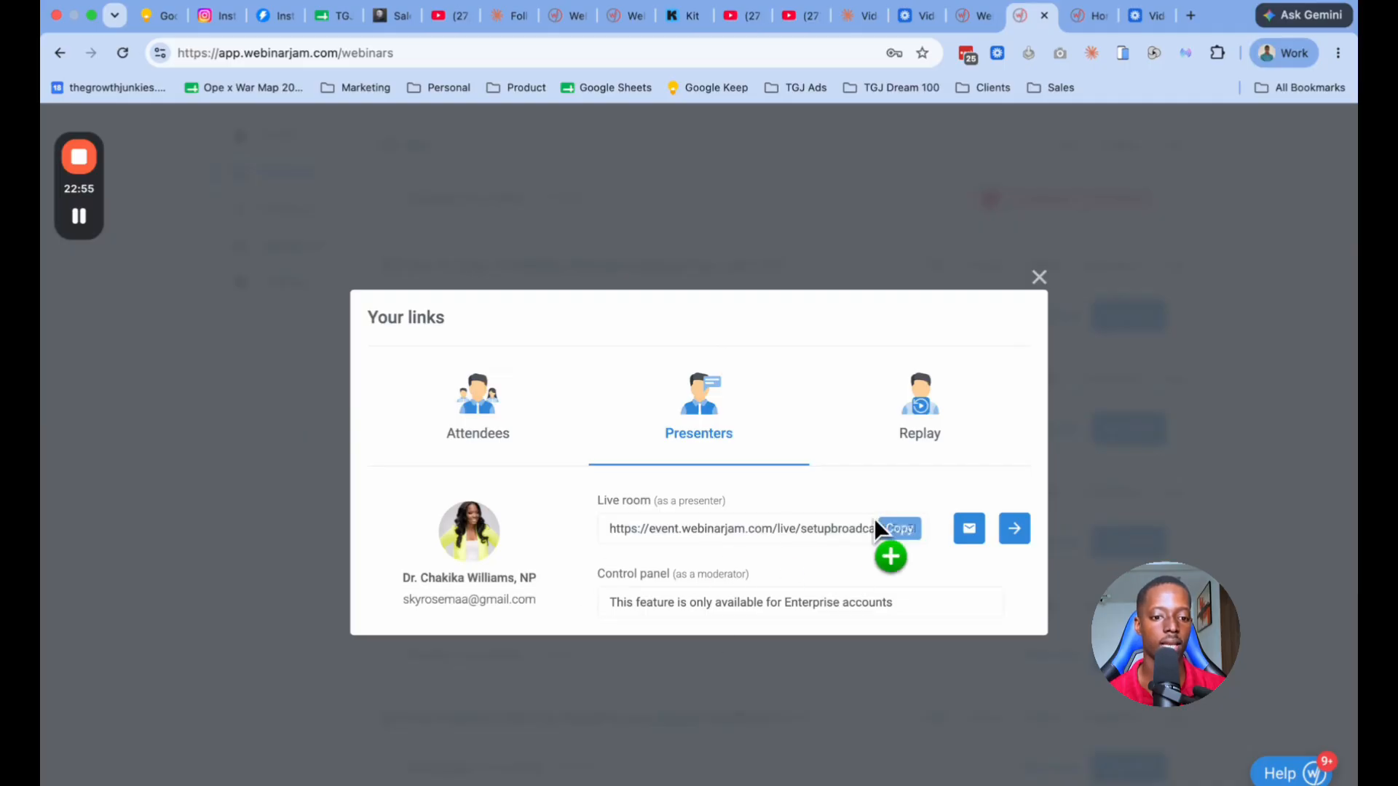
mouse_move(911, 532)
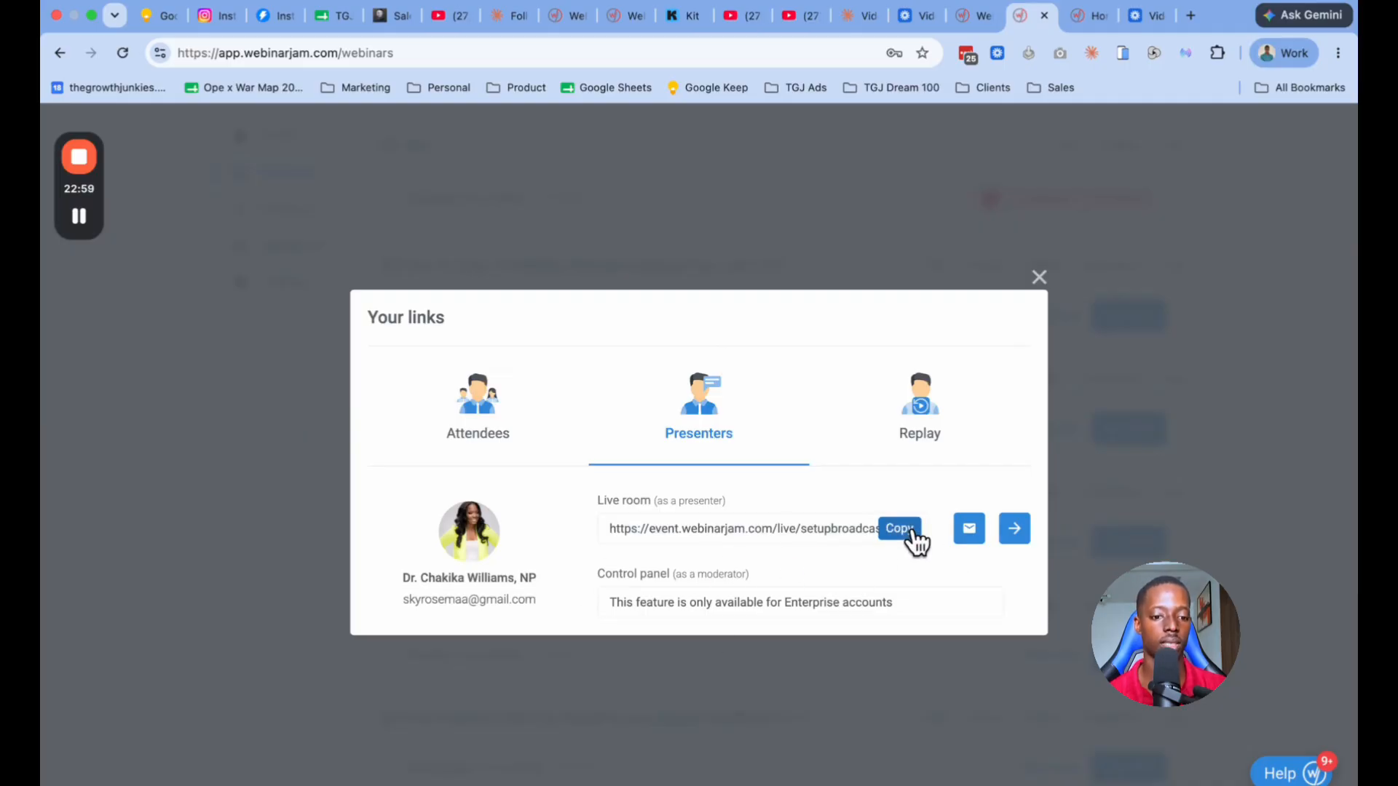
left_click_drag(912, 533, 656, 620)
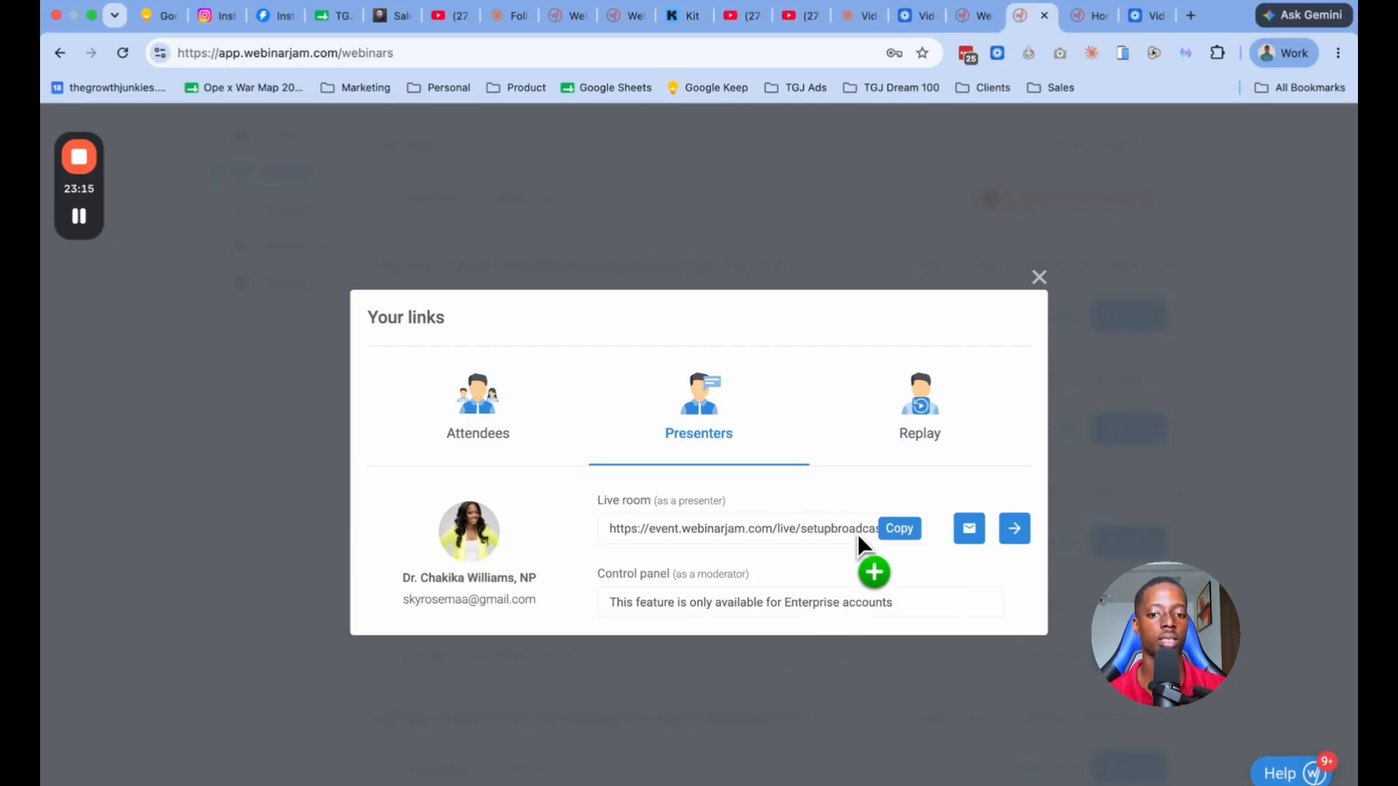
left_click(498, 412)
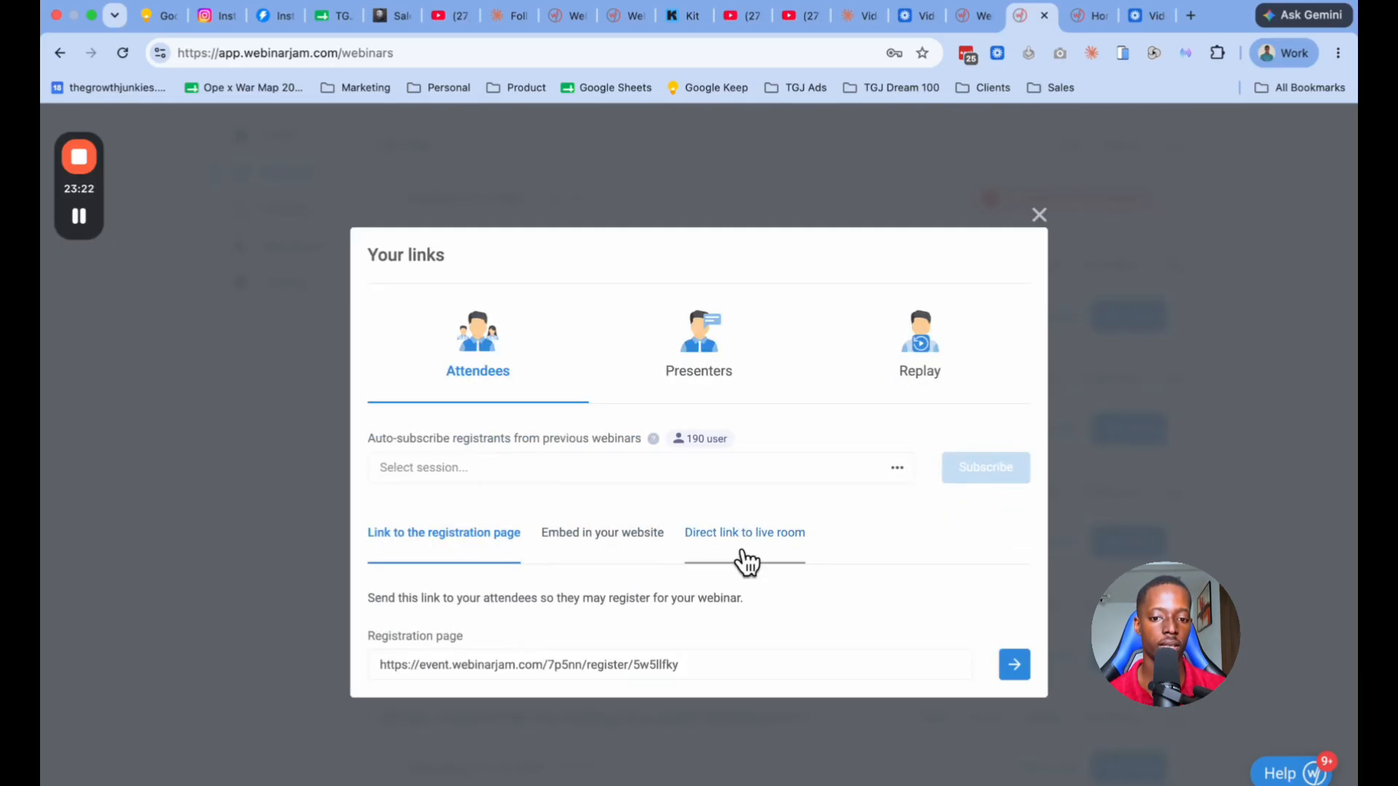
Step: Examine the website embed options of the 7/23 webinar, previewing the registration embedded form and its embeddable code
left_click(643, 553)
scroll(737, 482, "down", 7)
scroll(684, 495, "up", 5)
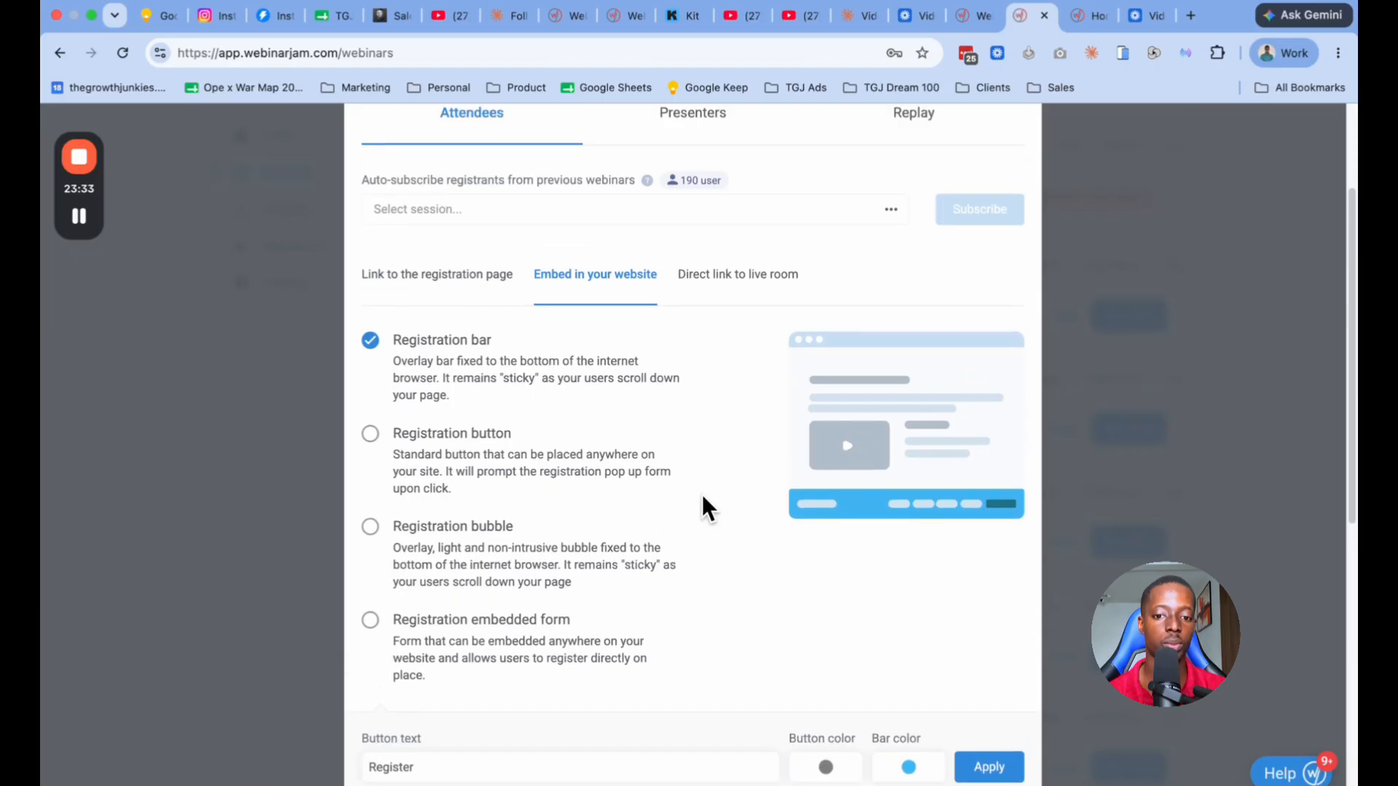
scroll(816, 521, "down", 1)
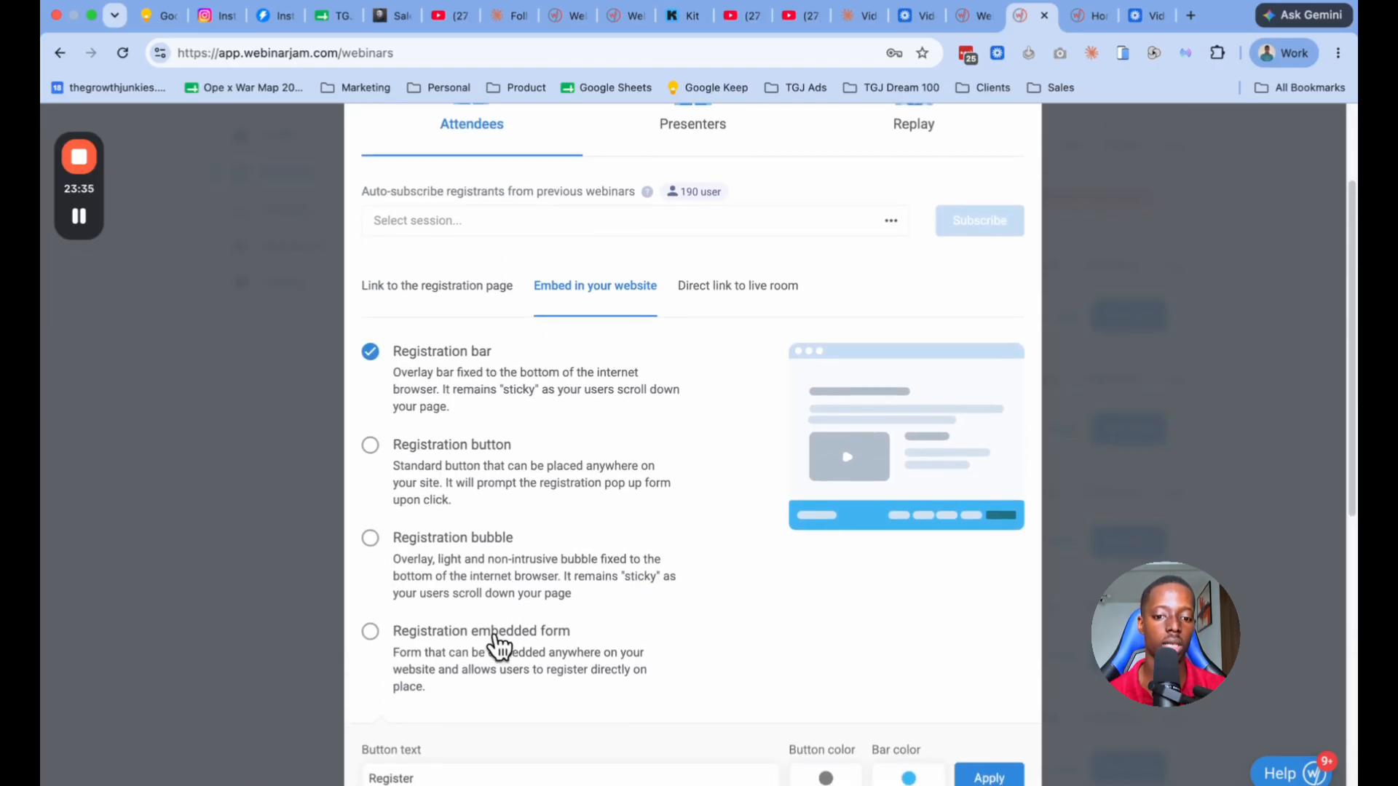
left_click(499, 644)
scroll(692, 626, "down", 8)
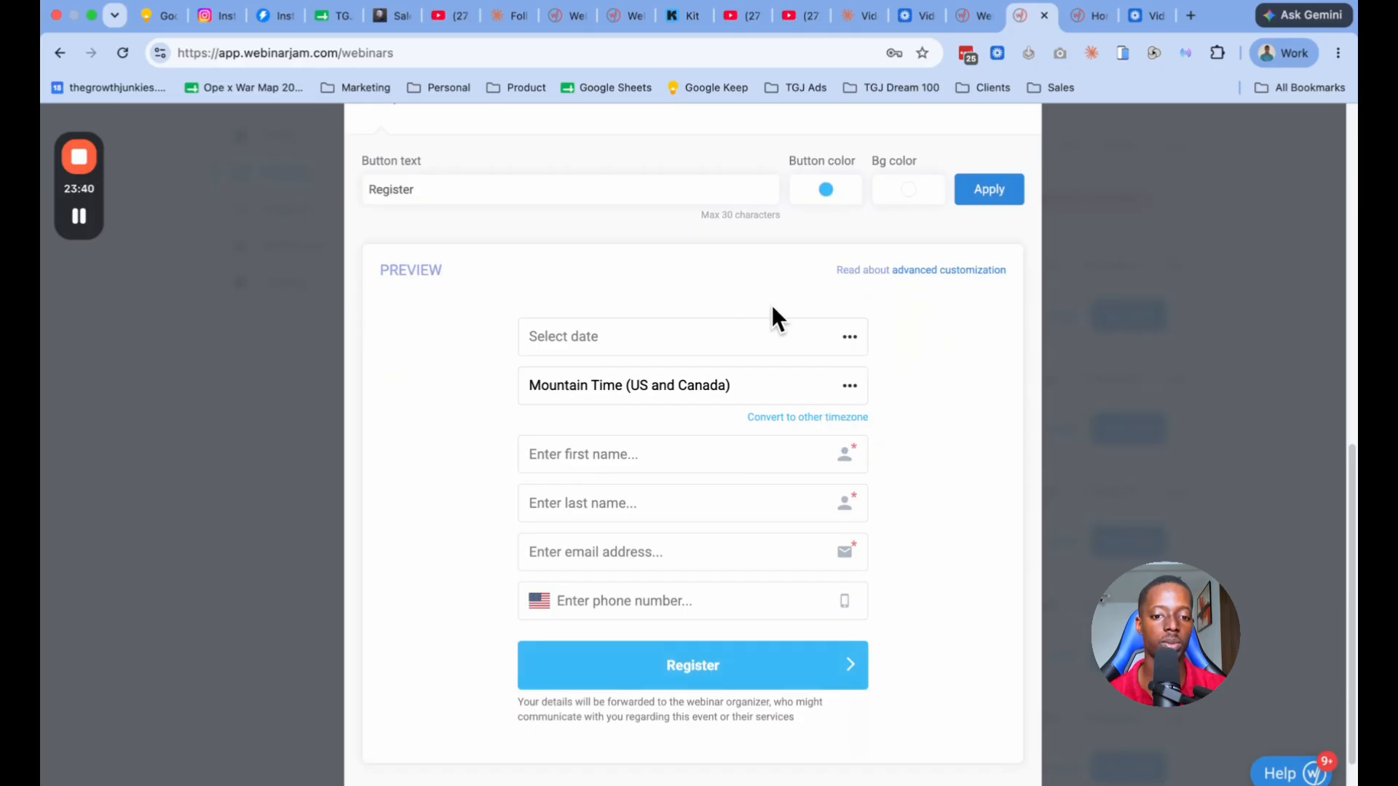
scroll(664, 609, "down", 2)
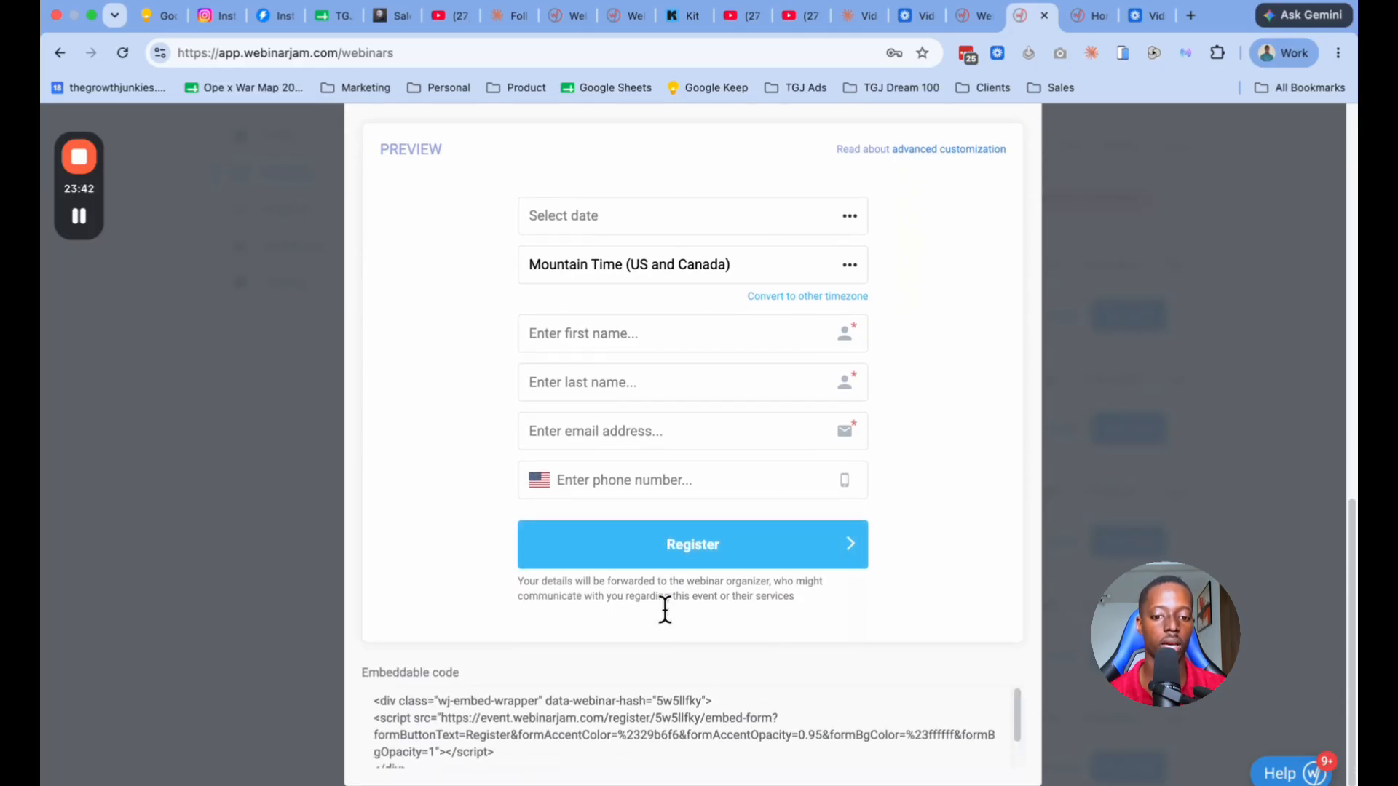
scroll(560, 739, "down", 2)
scroll(597, 728, "up", 10)
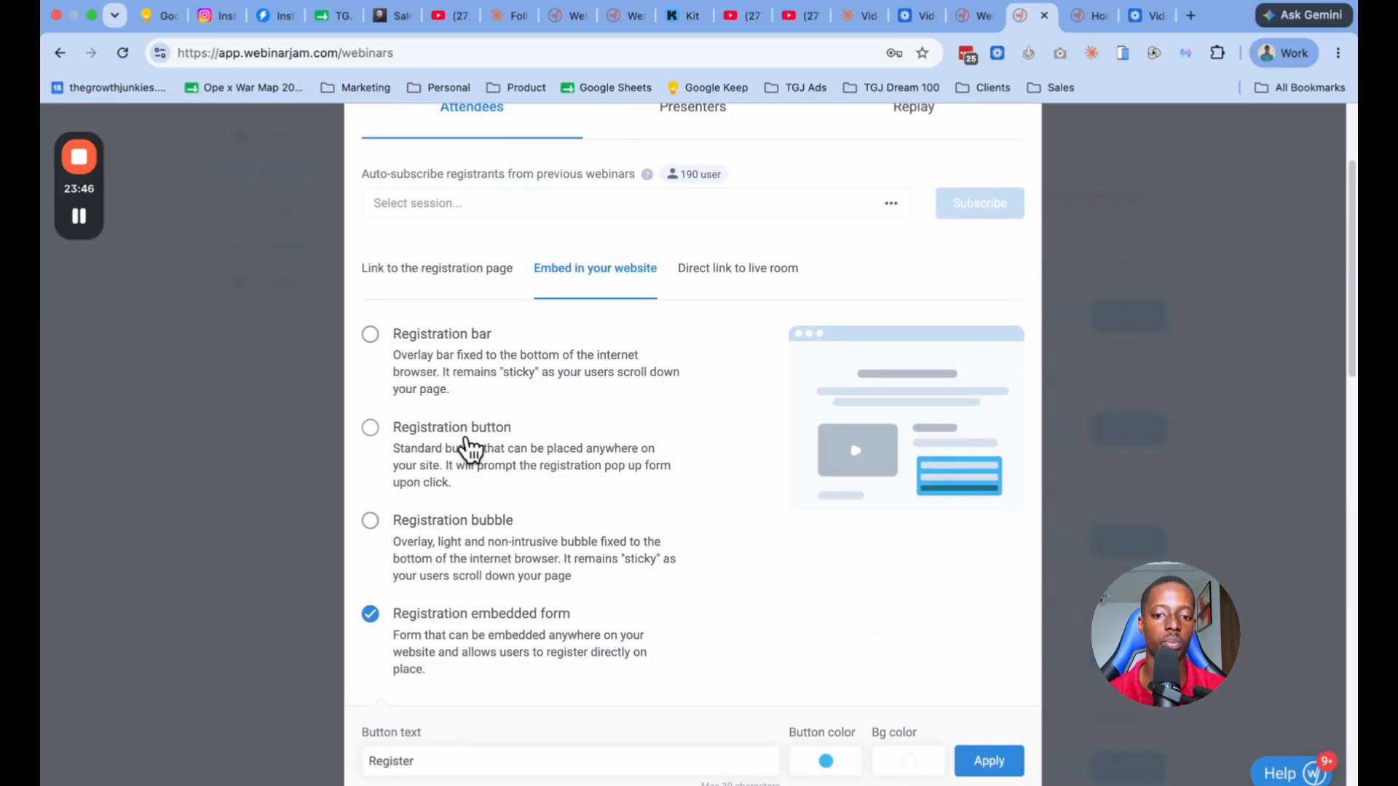
Step: Compare the registration button, registration bubble and registration bar embed types by selecting each one
left_click(469, 445)
scroll(593, 521, "down", 8)
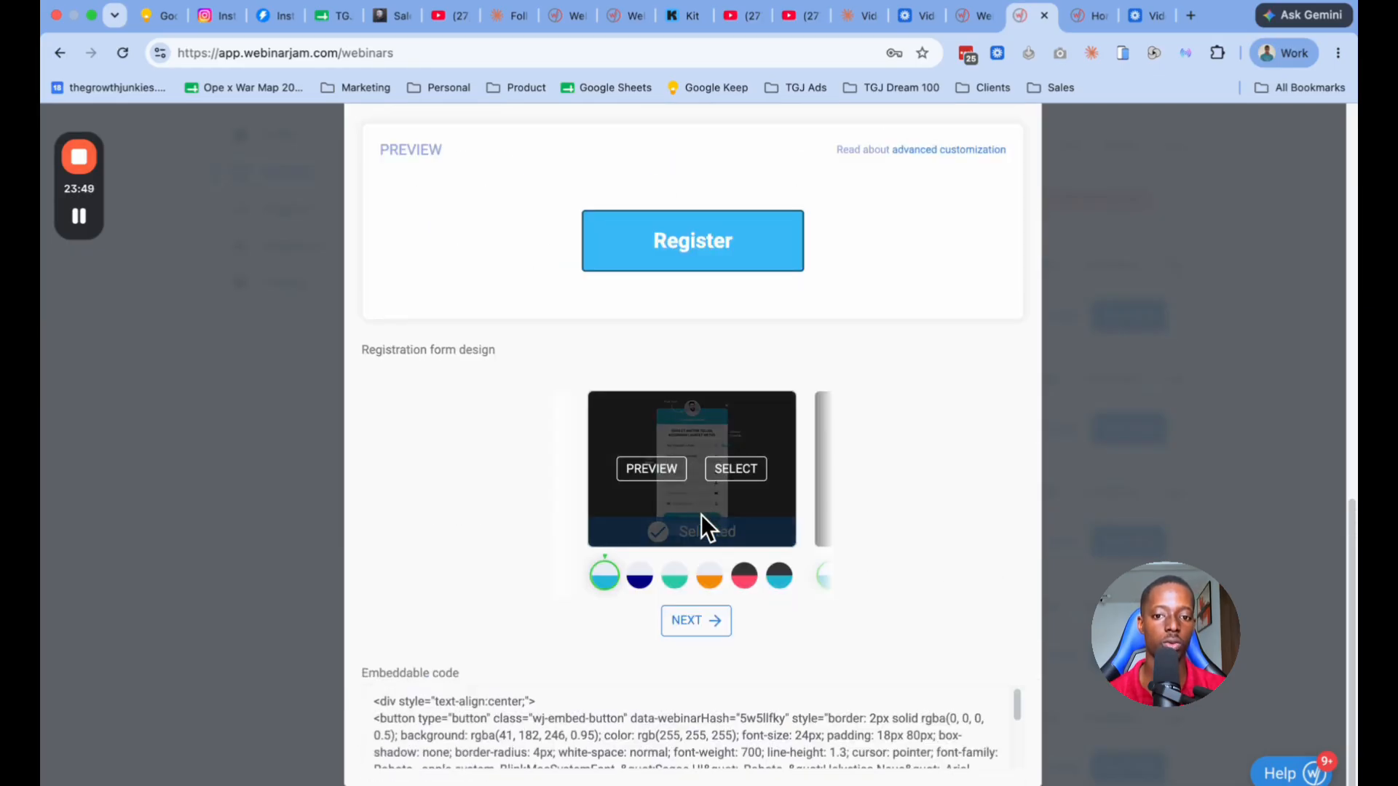
scroll(701, 513, "up", 8)
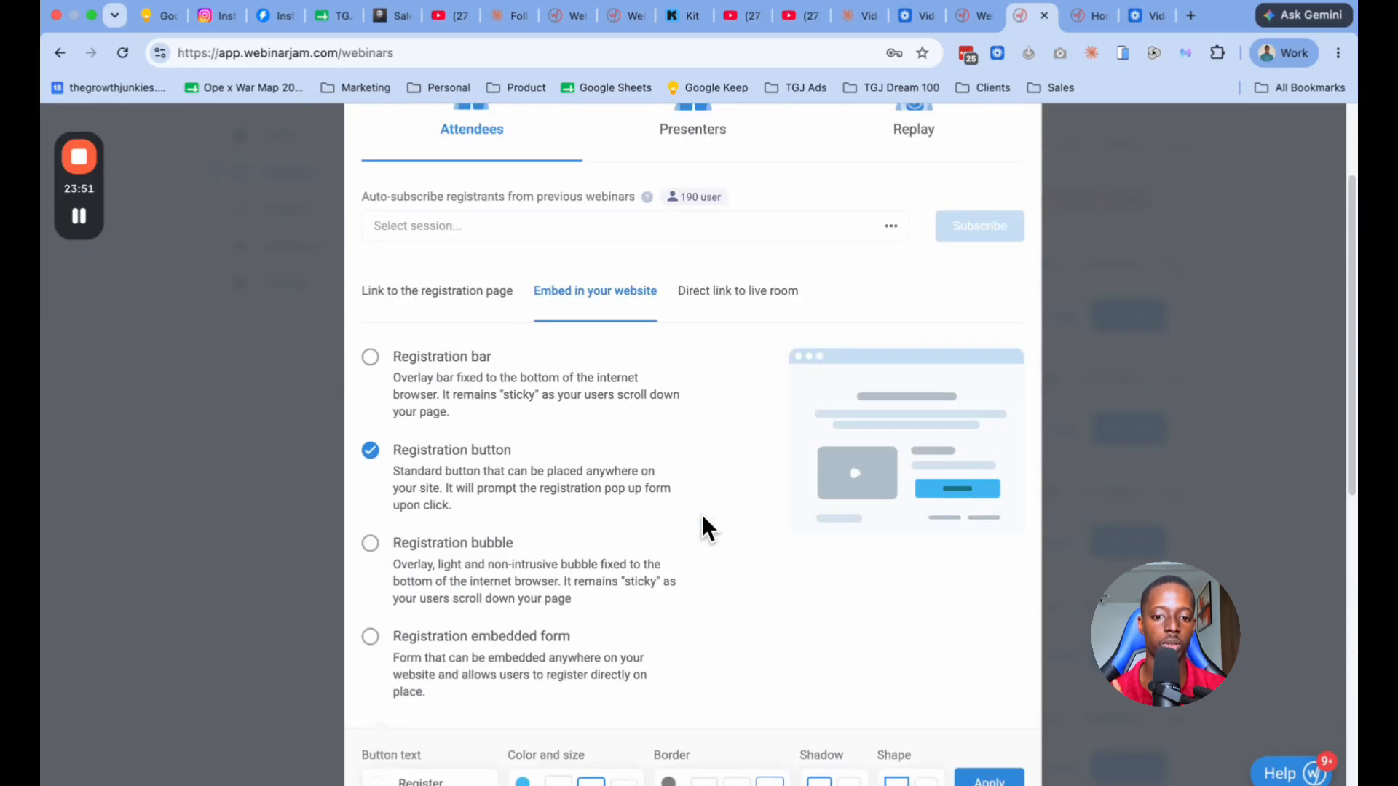
left_click(498, 547)
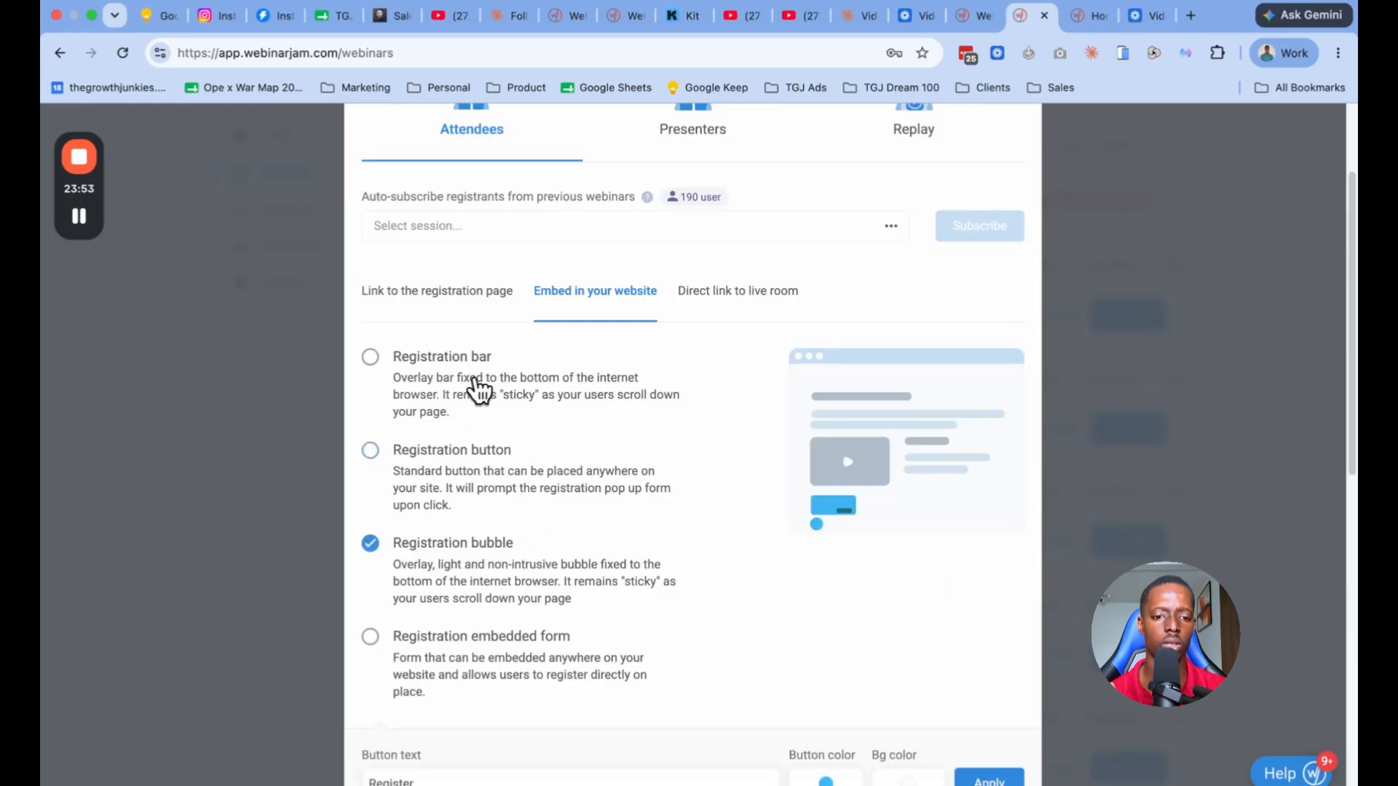
left_click(501, 398)
scroll(502, 399, "down", 2)
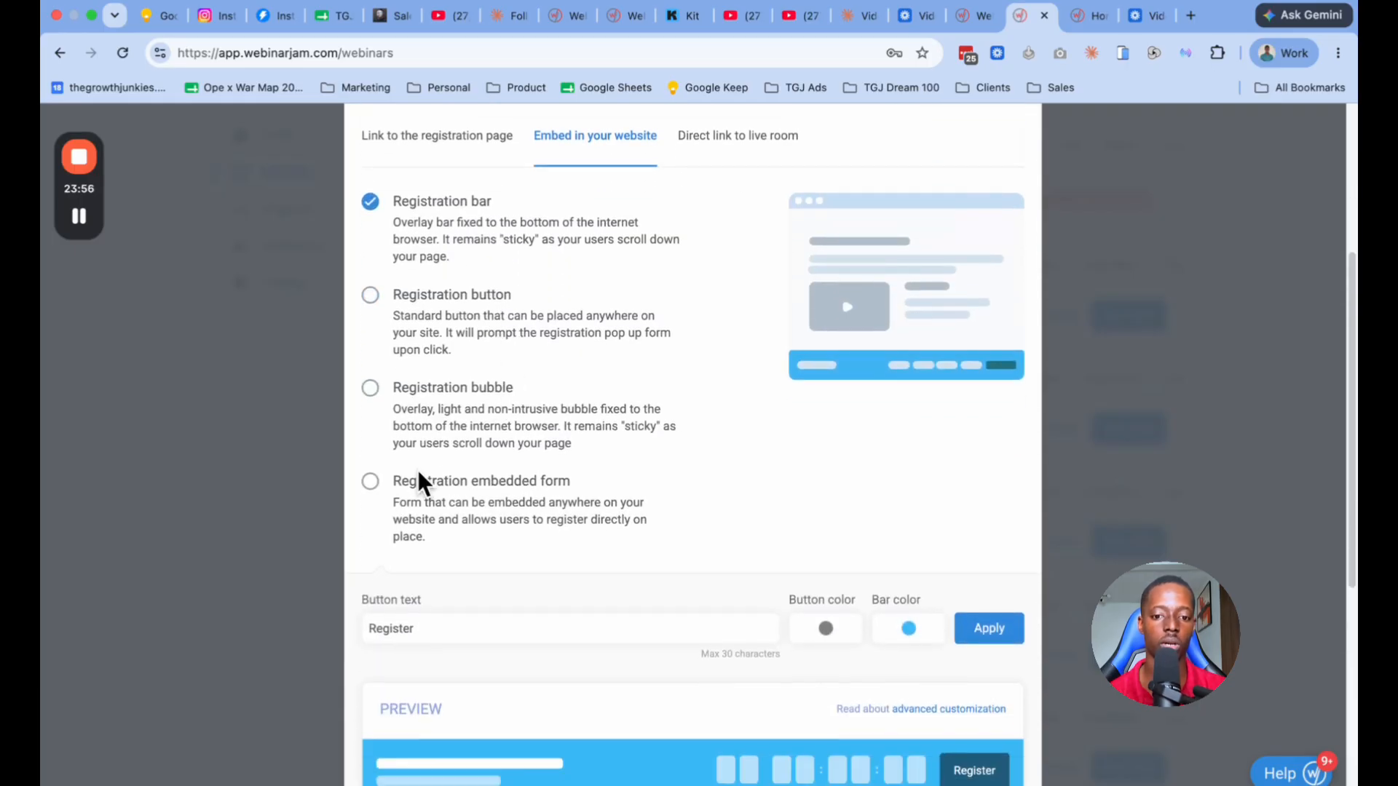
Step: Revisit the embedded form and registration button options, look over the button's embeddable code, and close the webinar's links
left_click(373, 484)
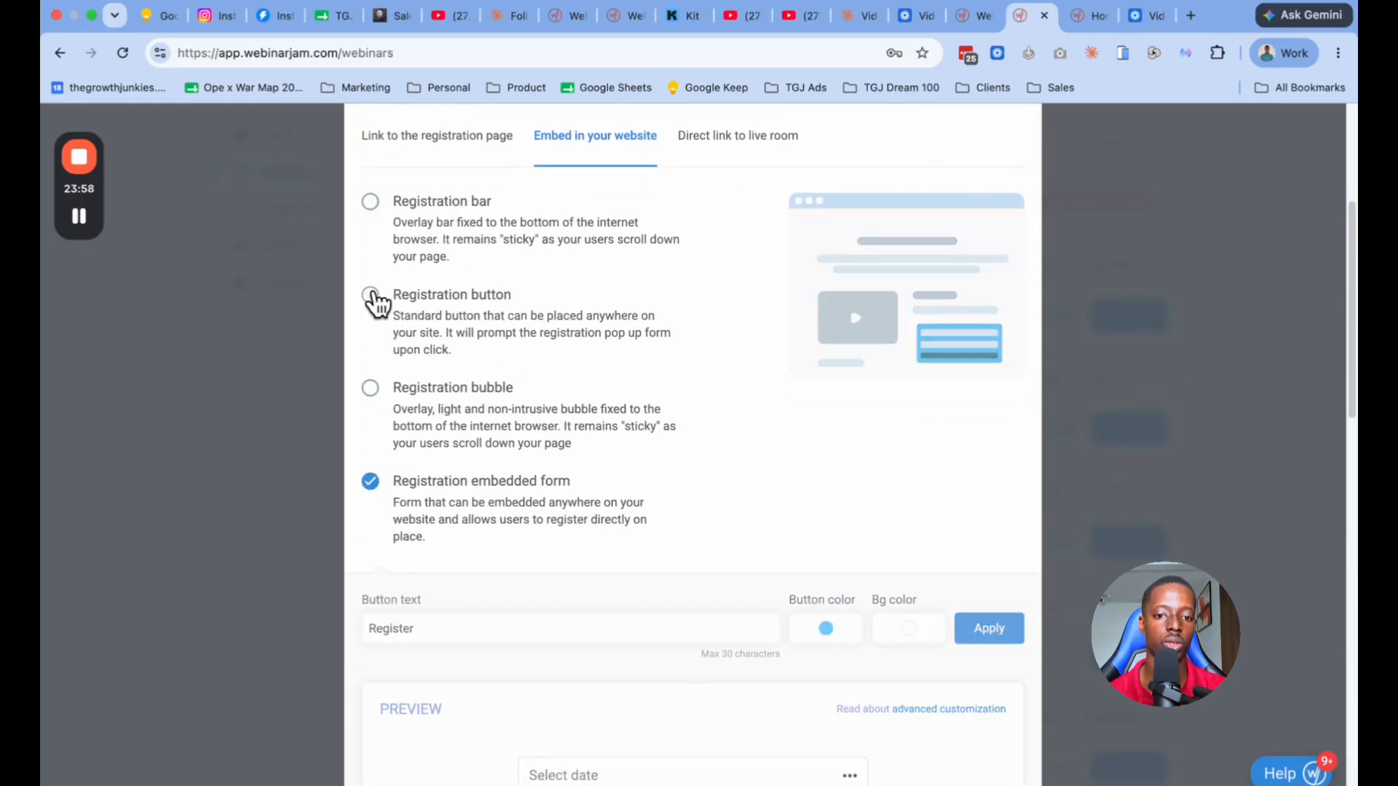
left_click(370, 296)
scroll(582, 386, "down", 8)
mouse_move(633, 484)
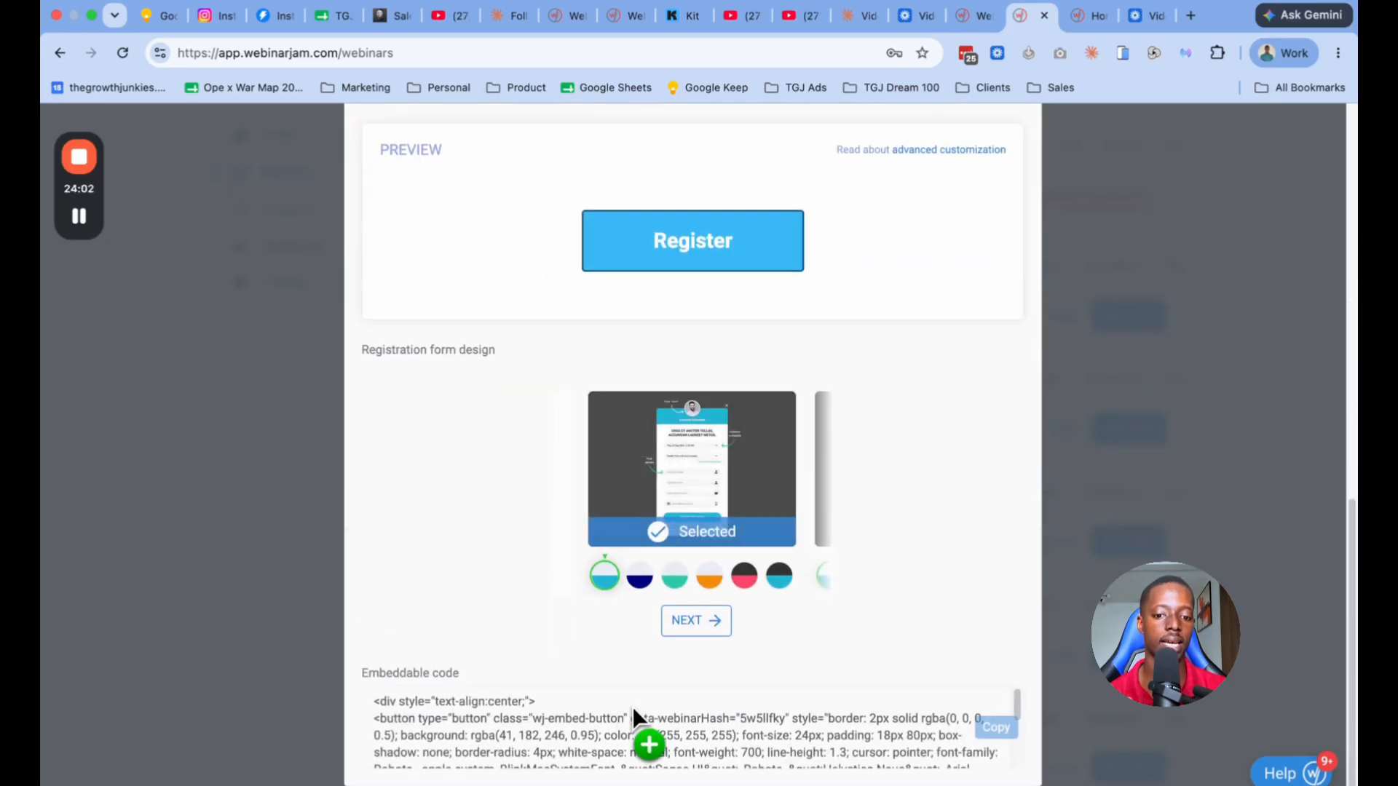
scroll(655, 735, "down", 5)
scroll(735, 634, "up", 10)
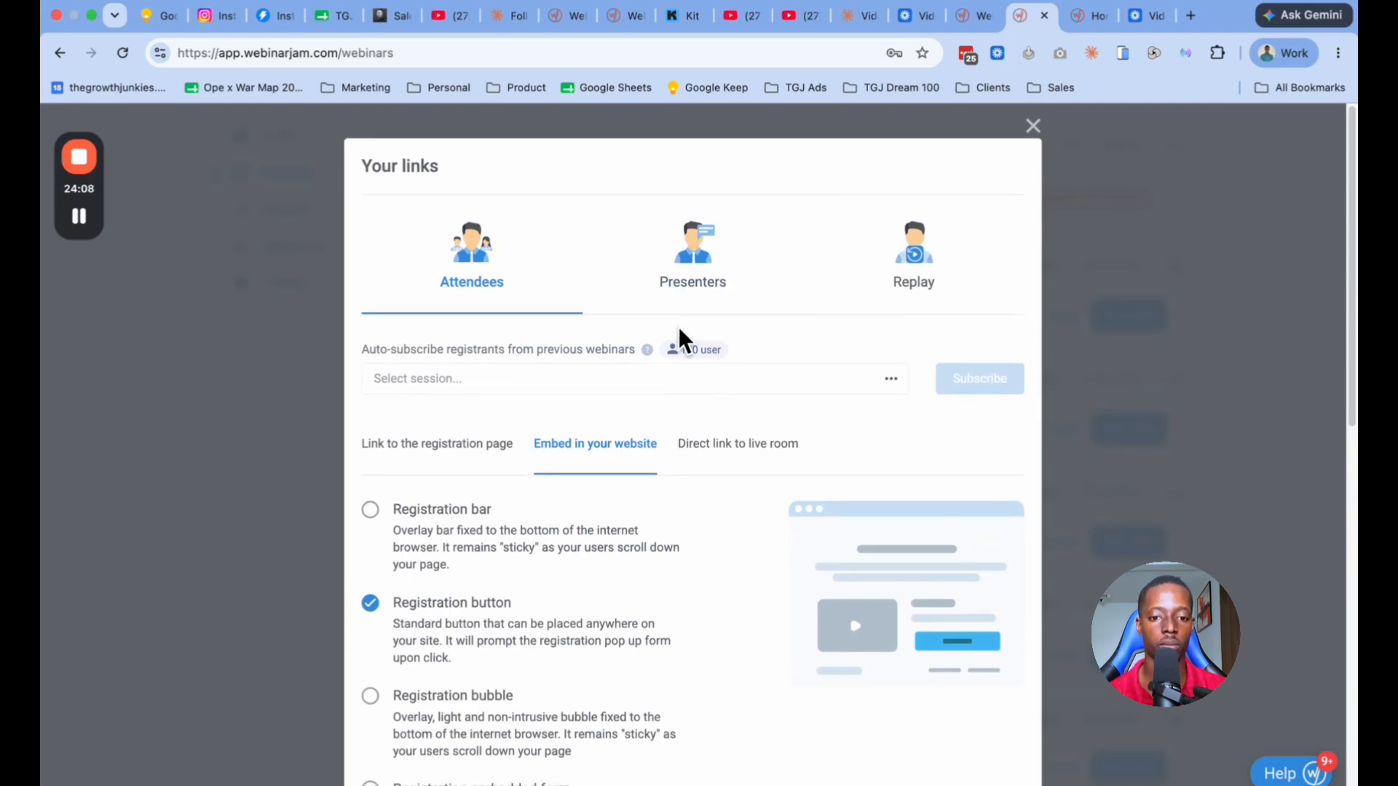
left_click(1033, 127)
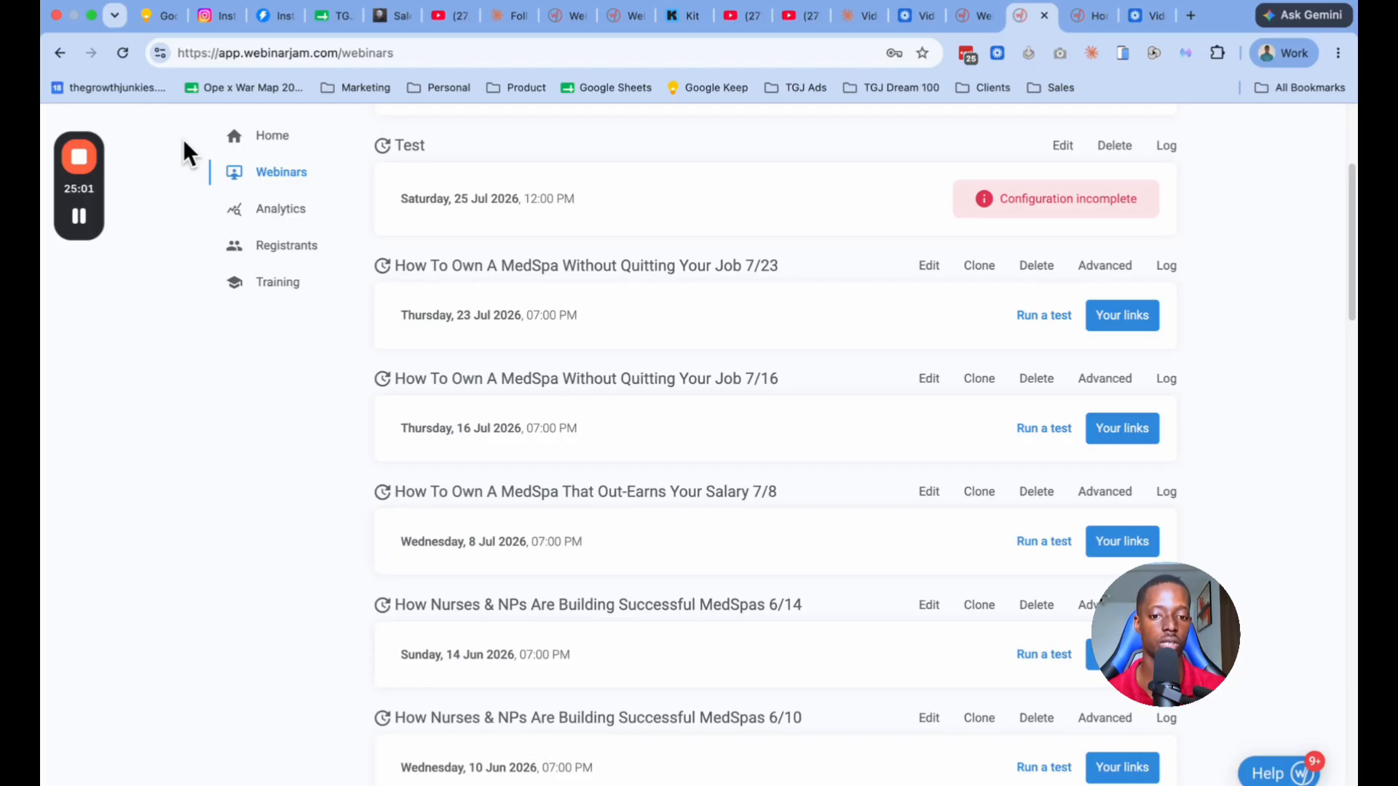
Step: Load the analytics of the webinar How To Own A MedSpa That Out-Earns Your Salary 7/8 for all sessions and all events
scroll(630, 384, "up", 5)
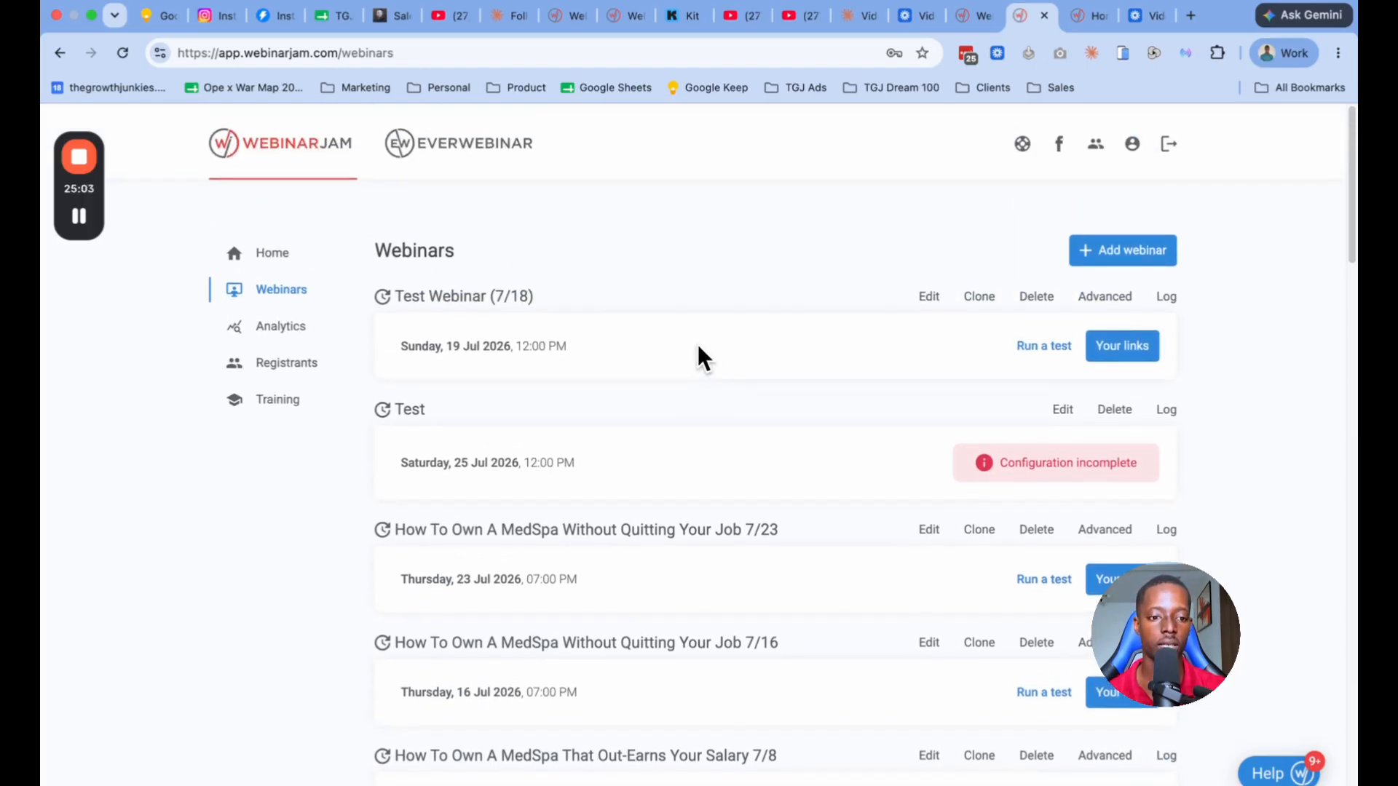
left_click(311, 329)
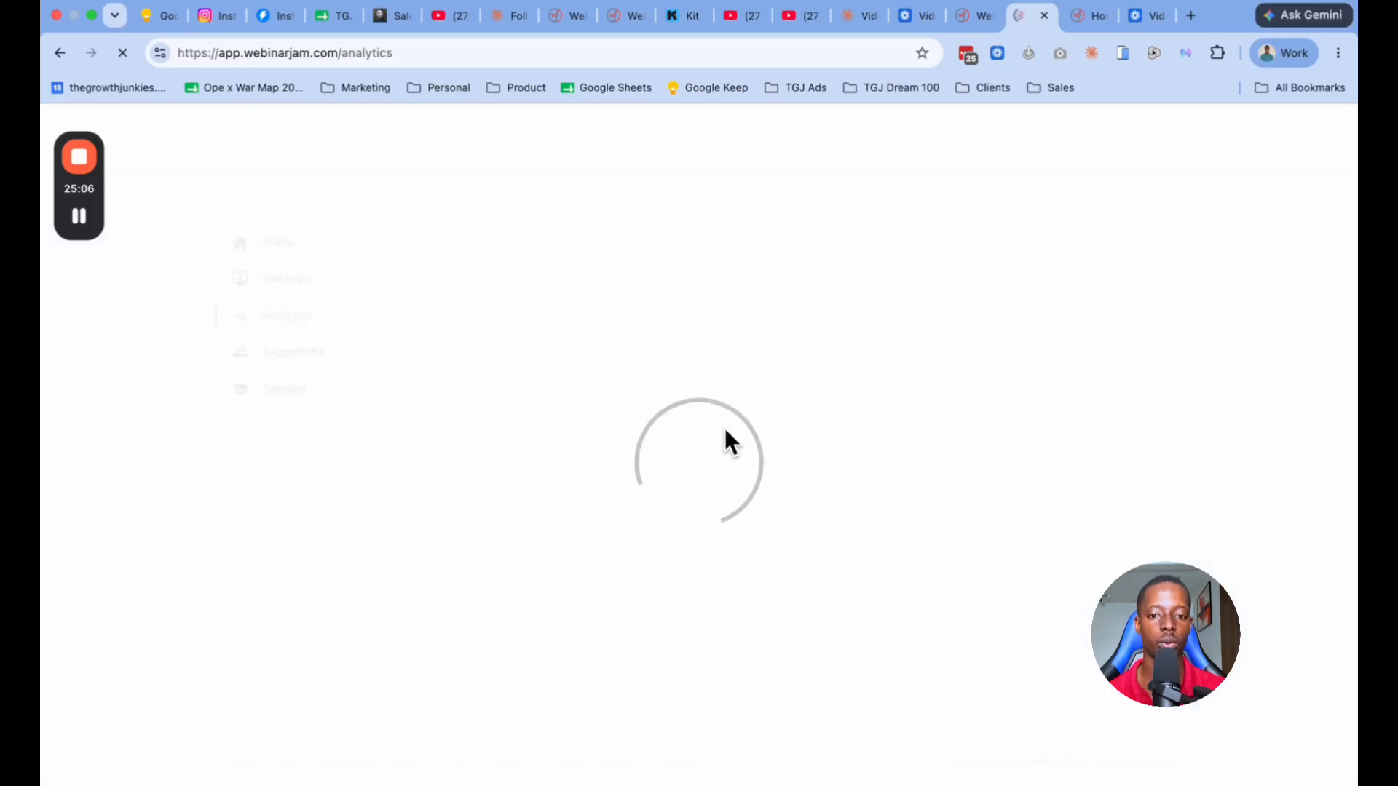
left_click(521, 336)
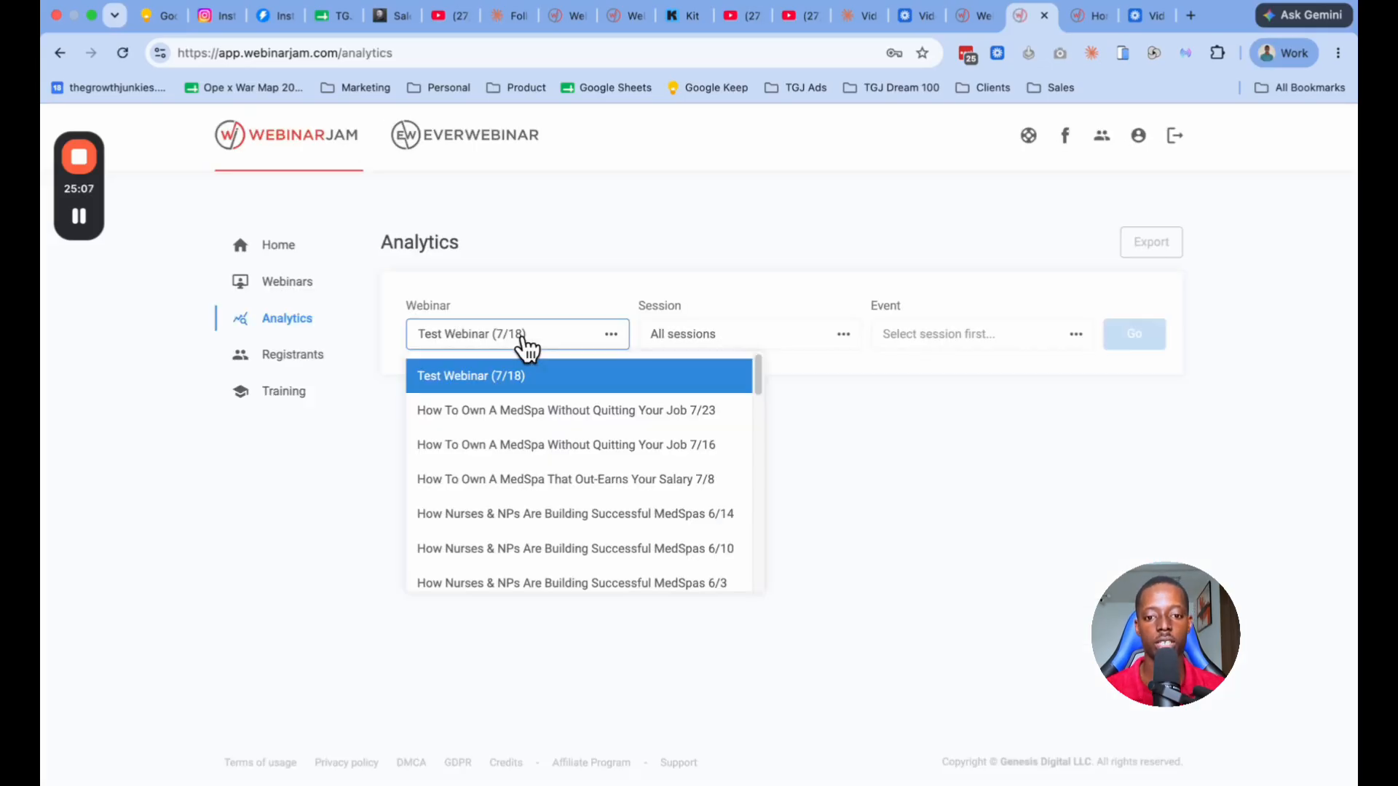
left_click(575, 481)
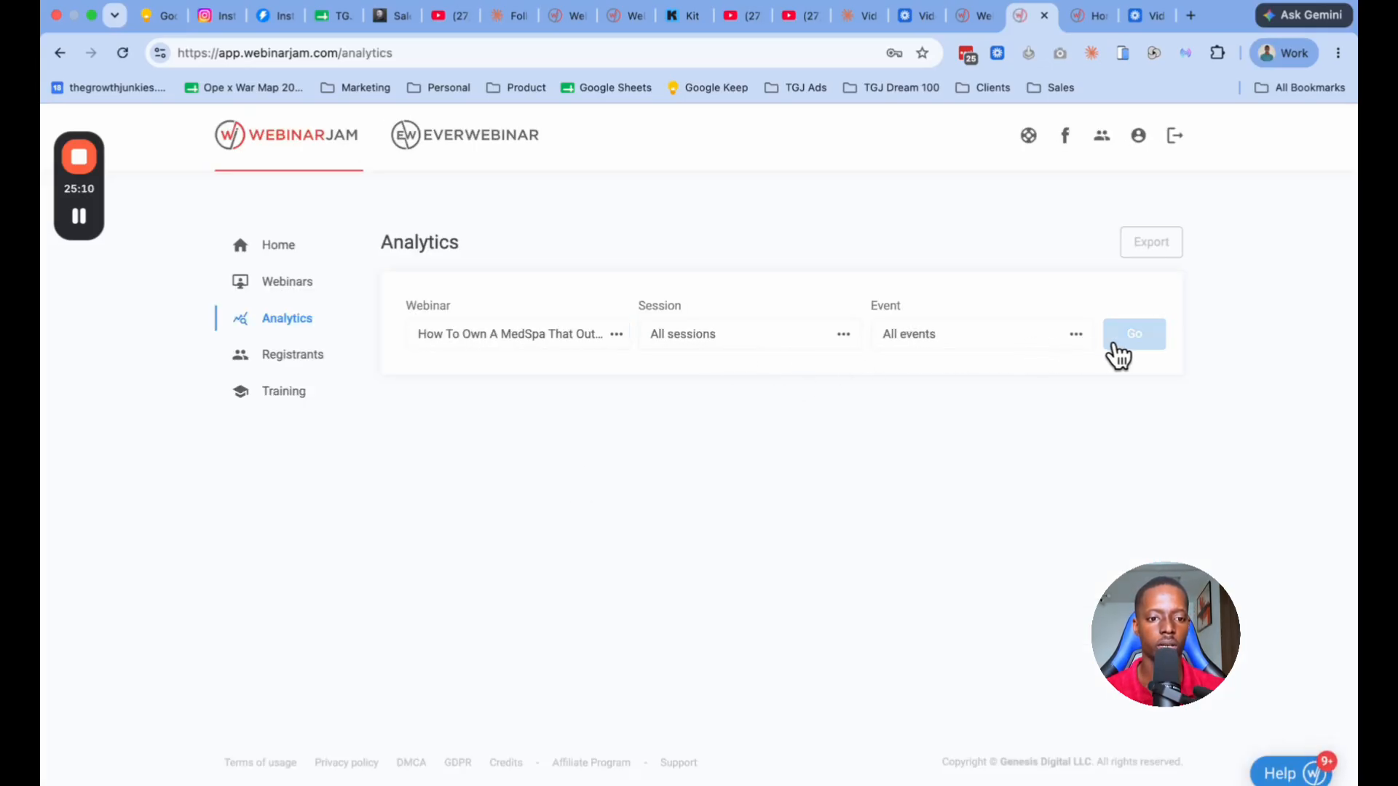
left_click(1143, 344)
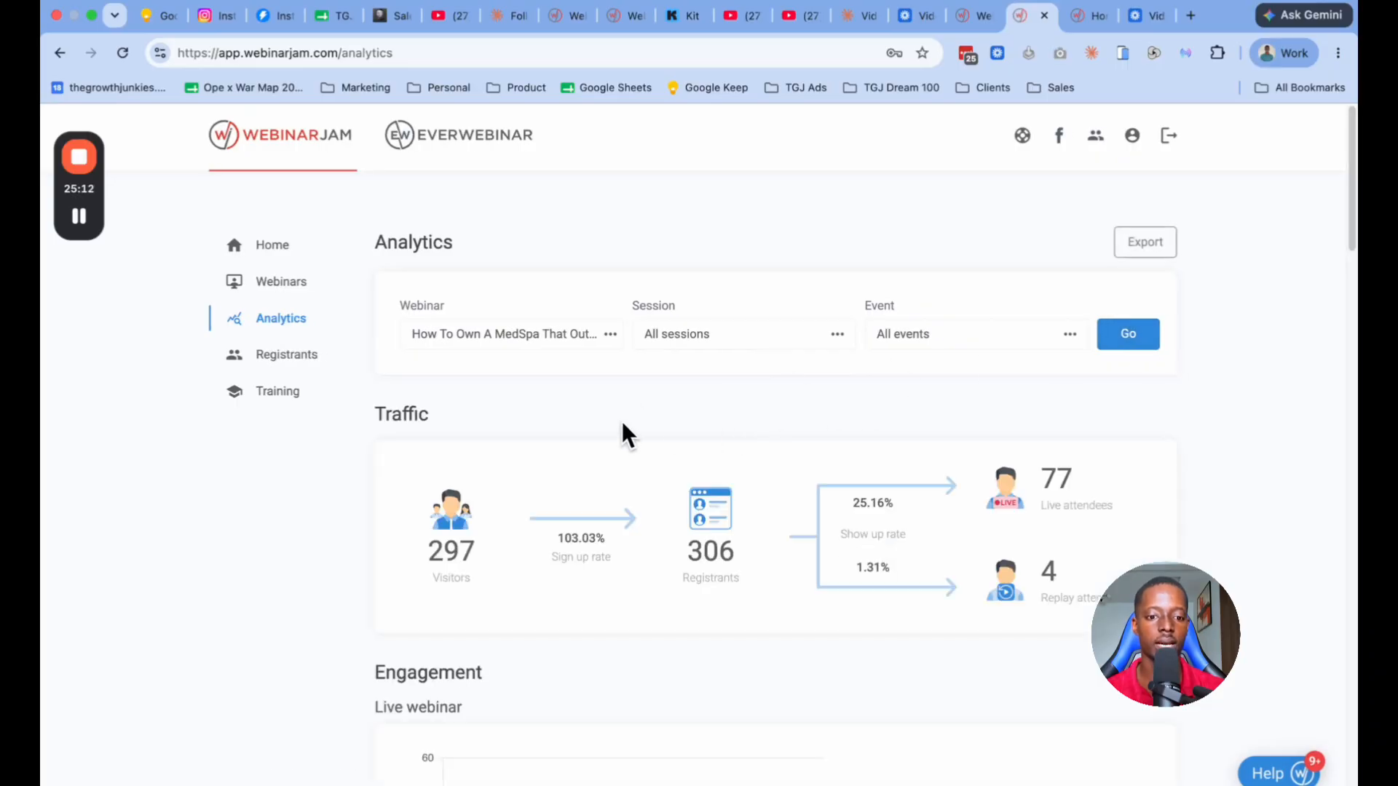
Step: Examine the webinar's traffic figures and the live engagement chart, checking attendee numbers at the peak and around the one-hour point
scroll(624, 433, "down", 3)
scroll(544, 422, "down", 1)
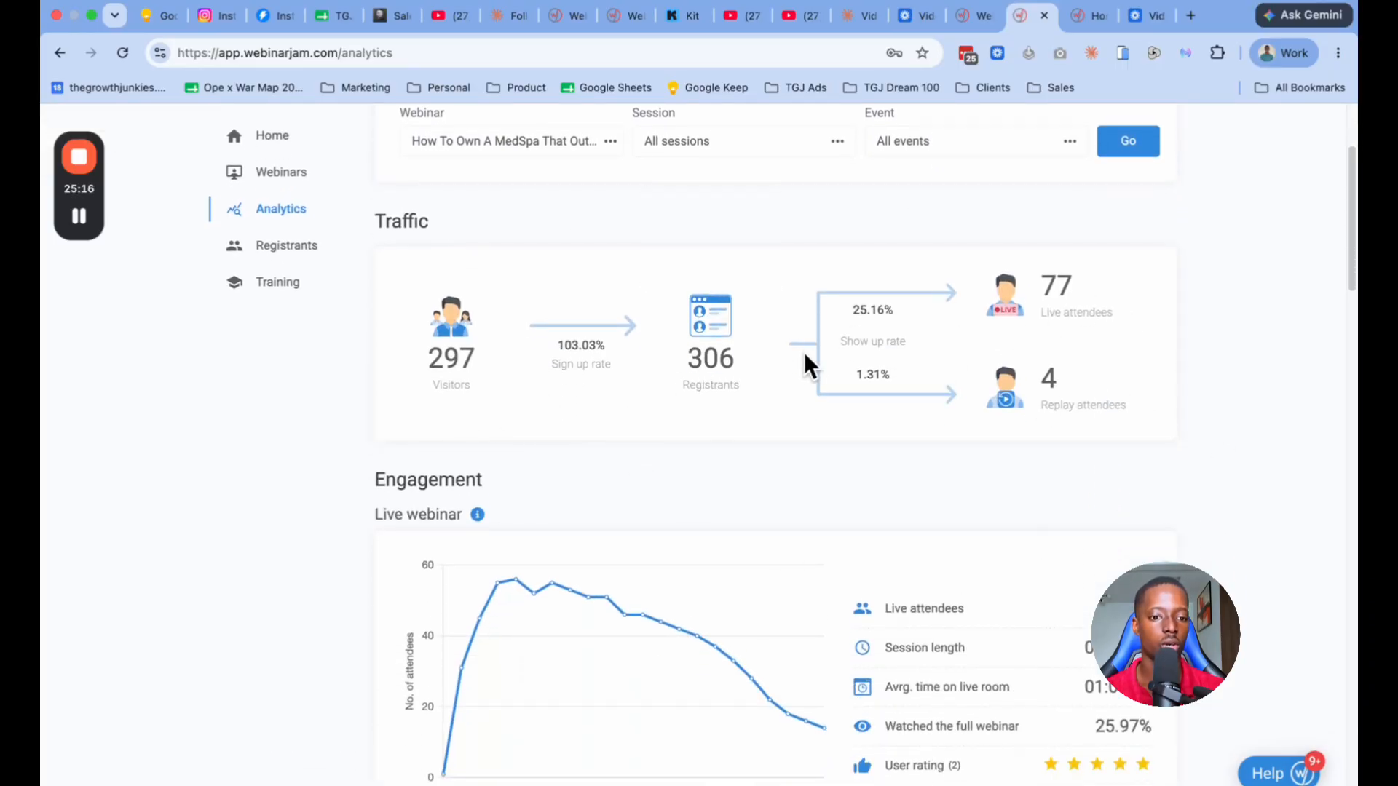
scroll(736, 396, "down", 2)
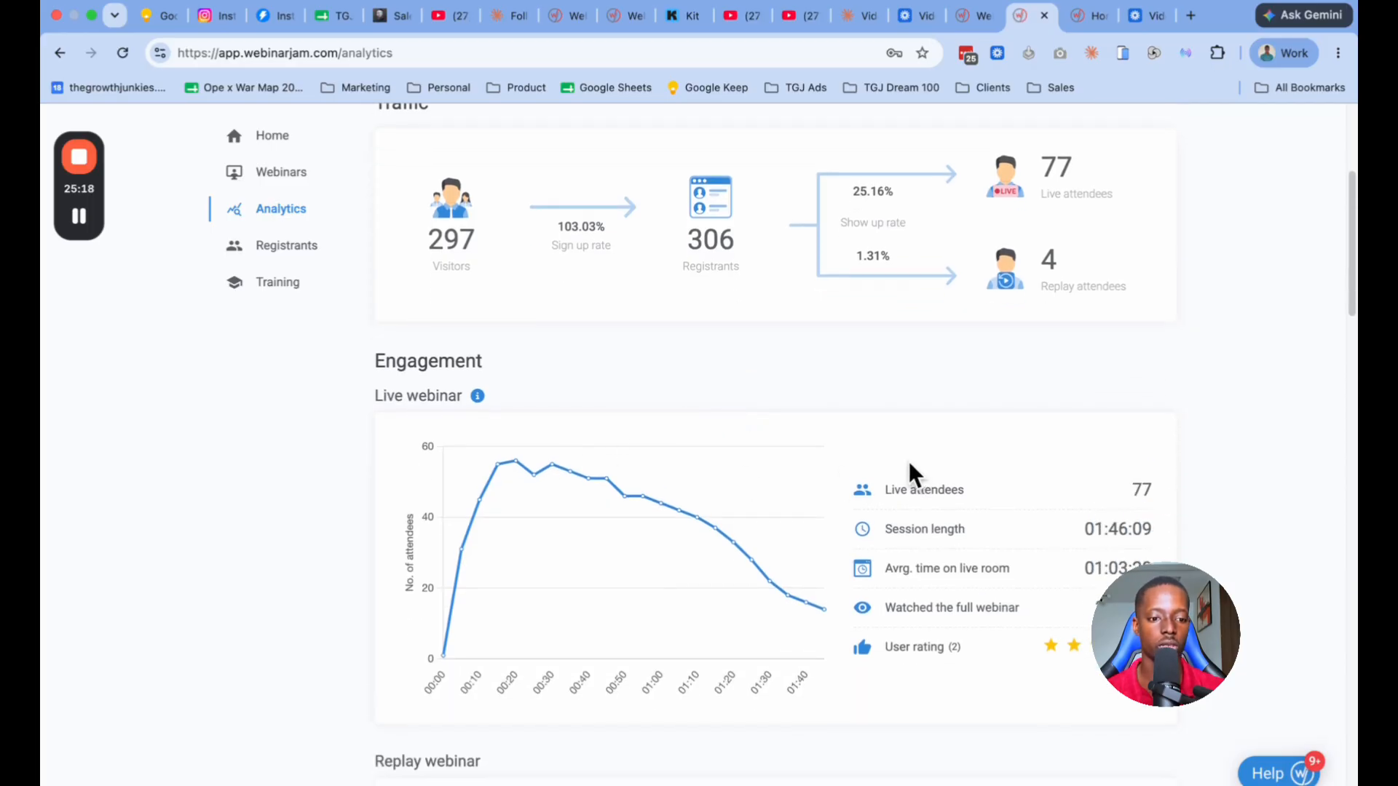
scroll(849, 378, "down", 2)
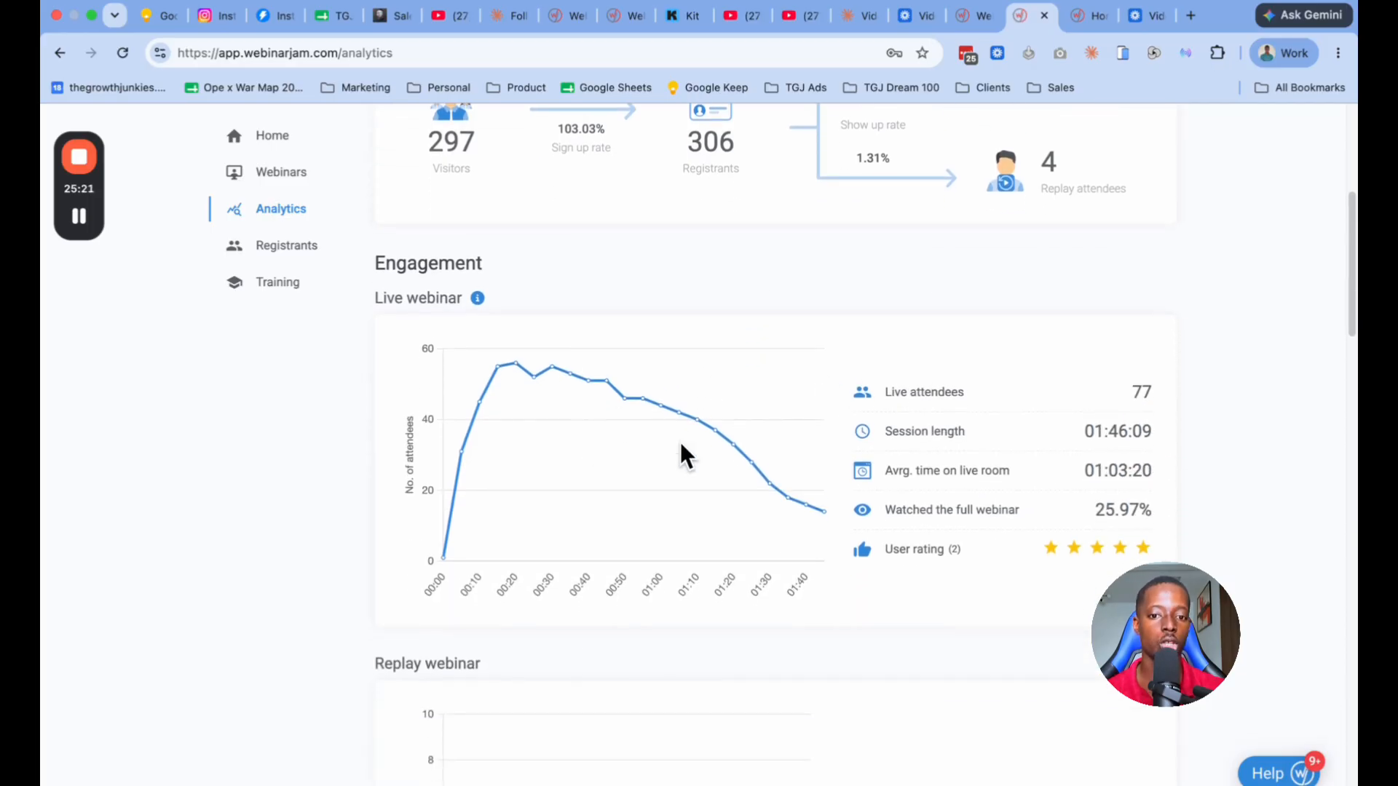
scroll(684, 444, "up", 2)
double_click(1055, 187)
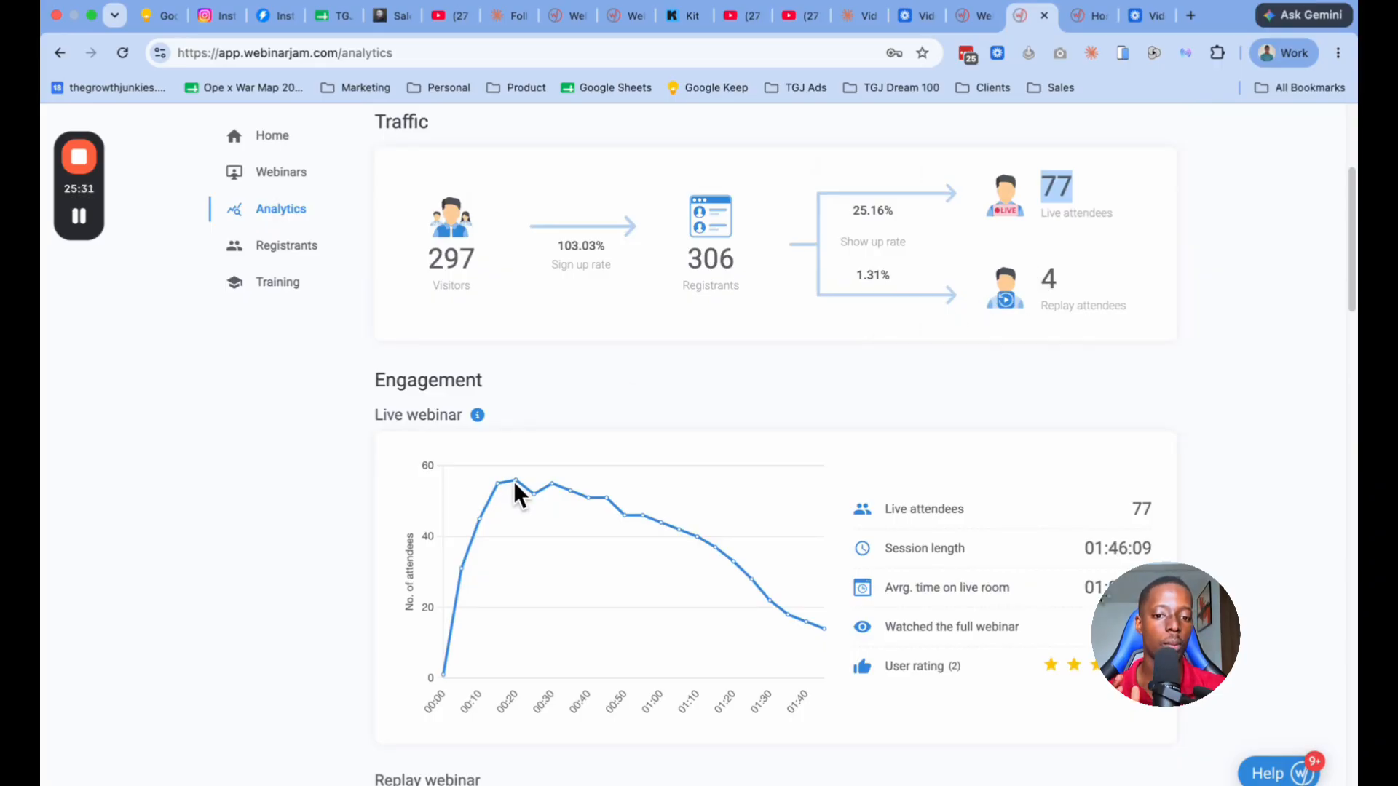
mouse_move(517, 483)
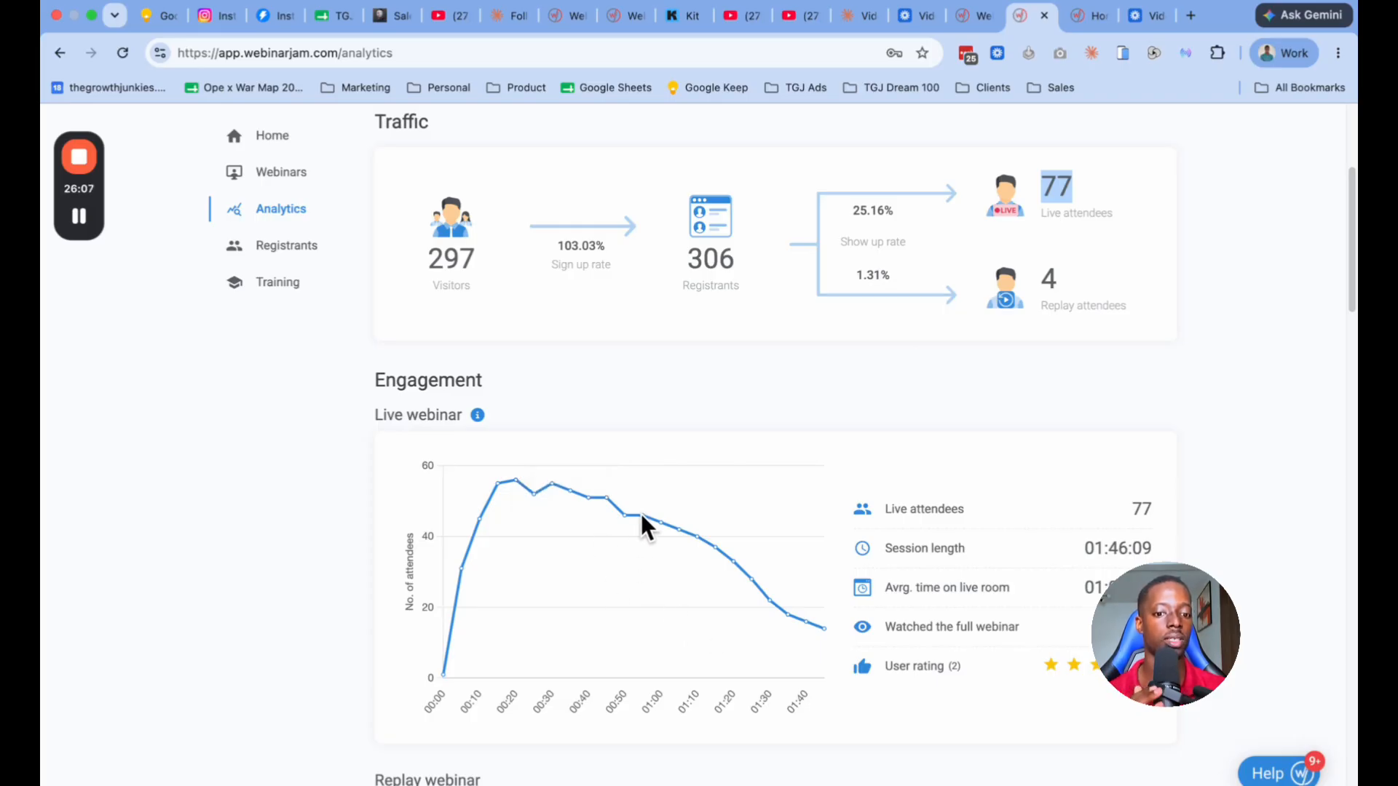
mouse_move(659, 521)
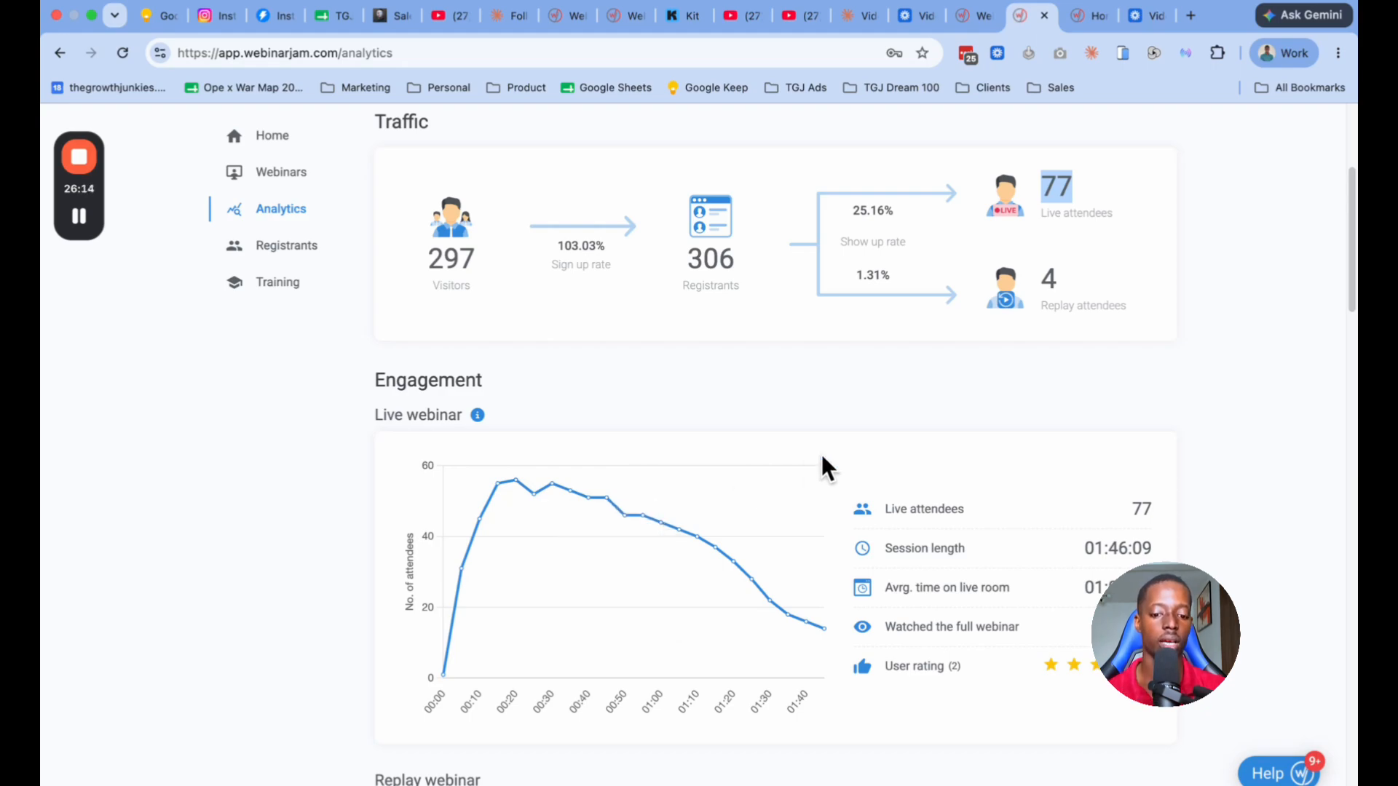
Step: Calculate the share of peak live attendees retained as (44/56) x 100 in Spotlight, and close it
key("super+space")
type("44")
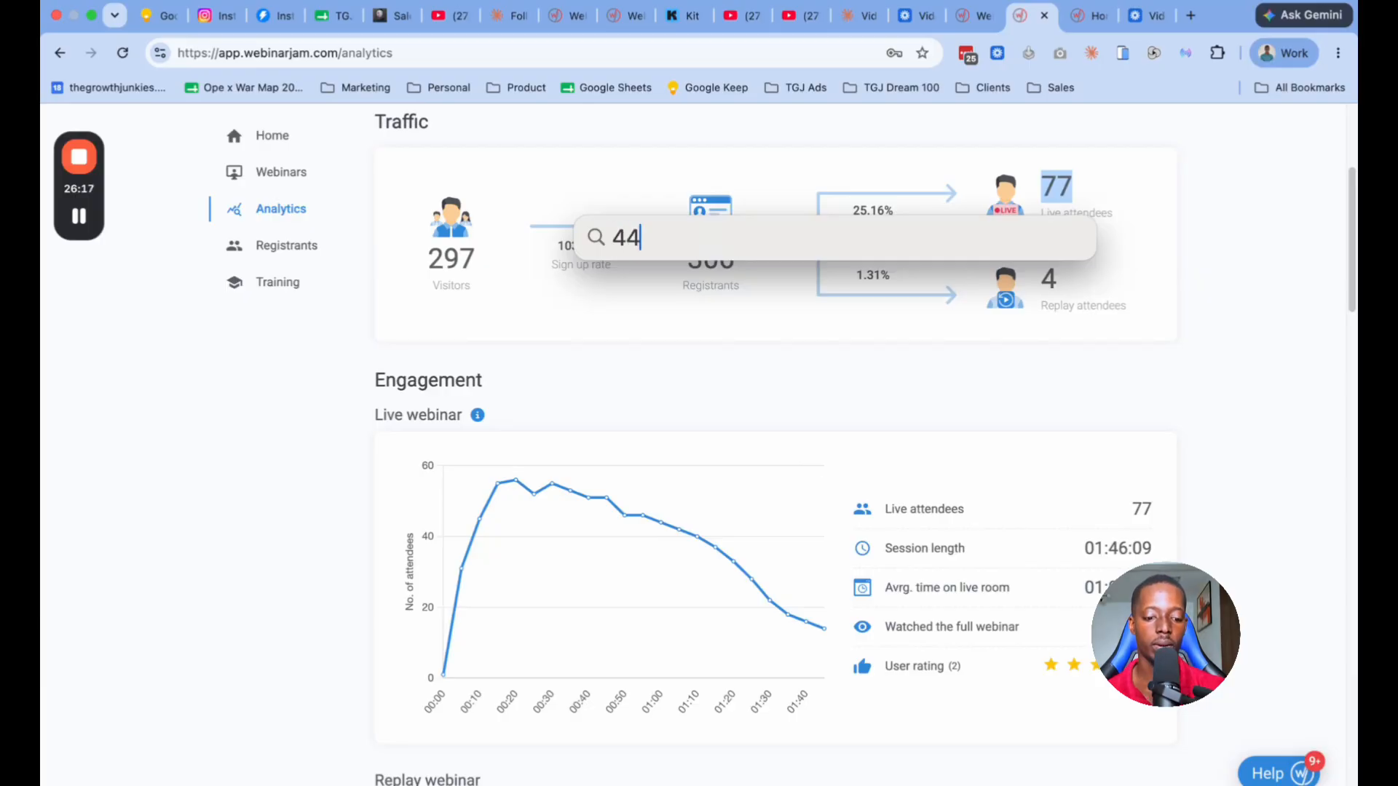
type("/56)")
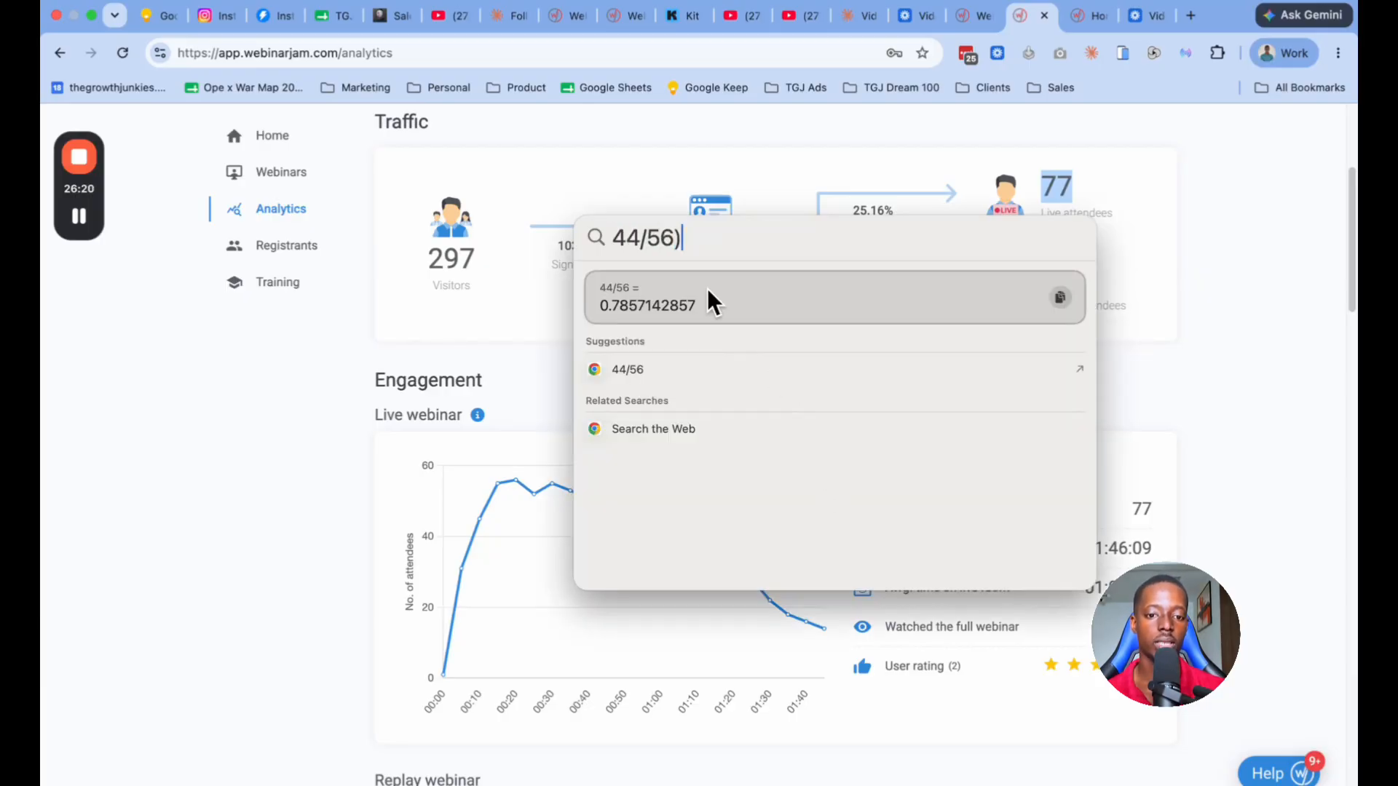
left_click(613, 241)
type("(")
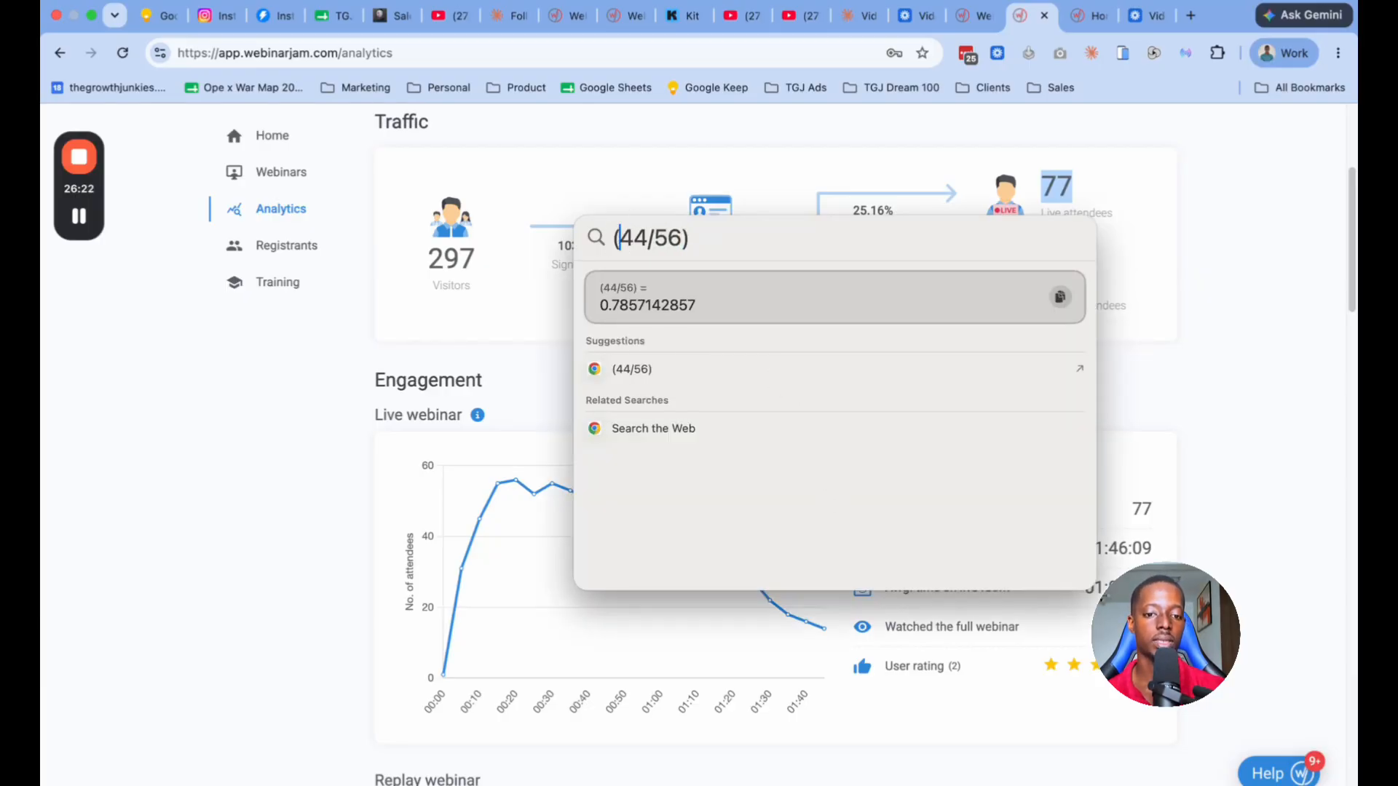
left_click(693, 246)
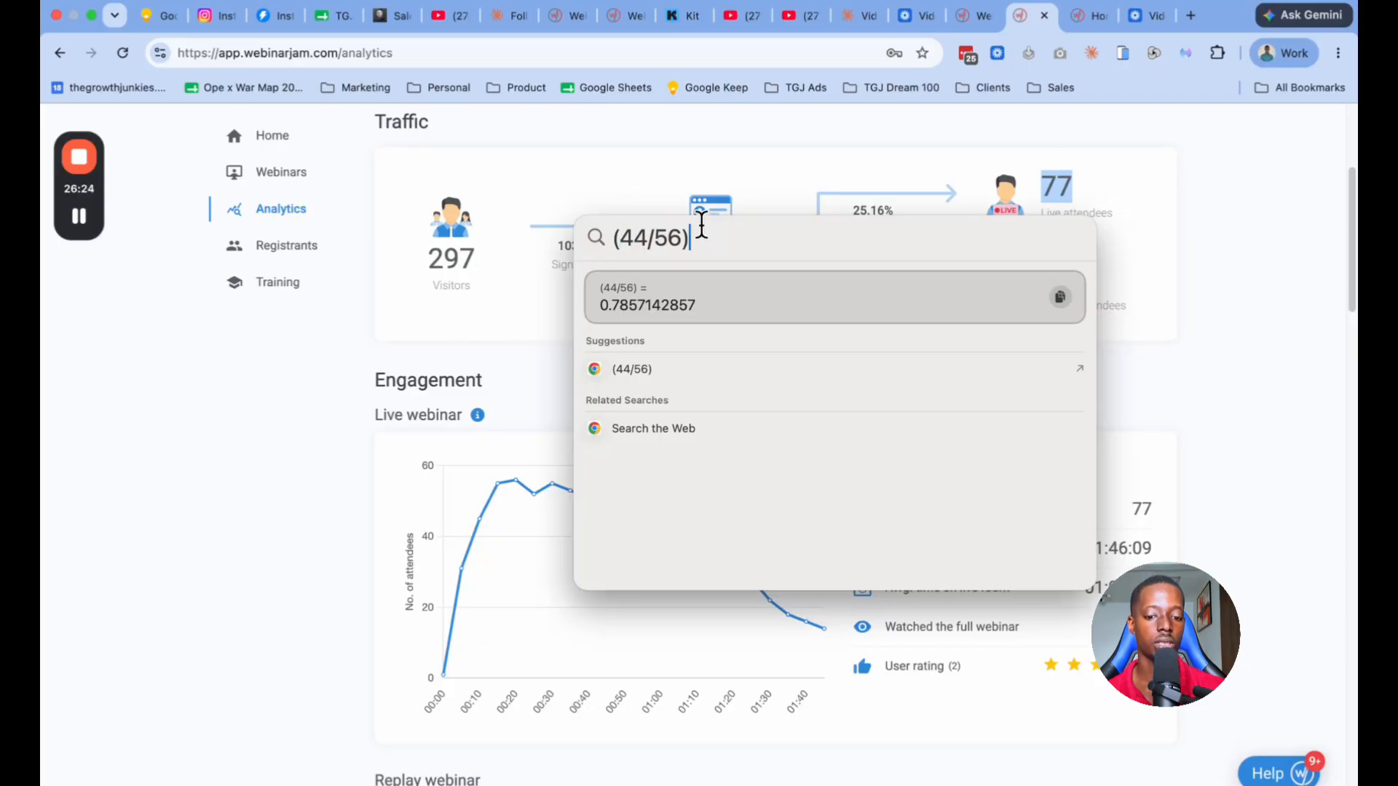
type("x 100")
key("super+a")
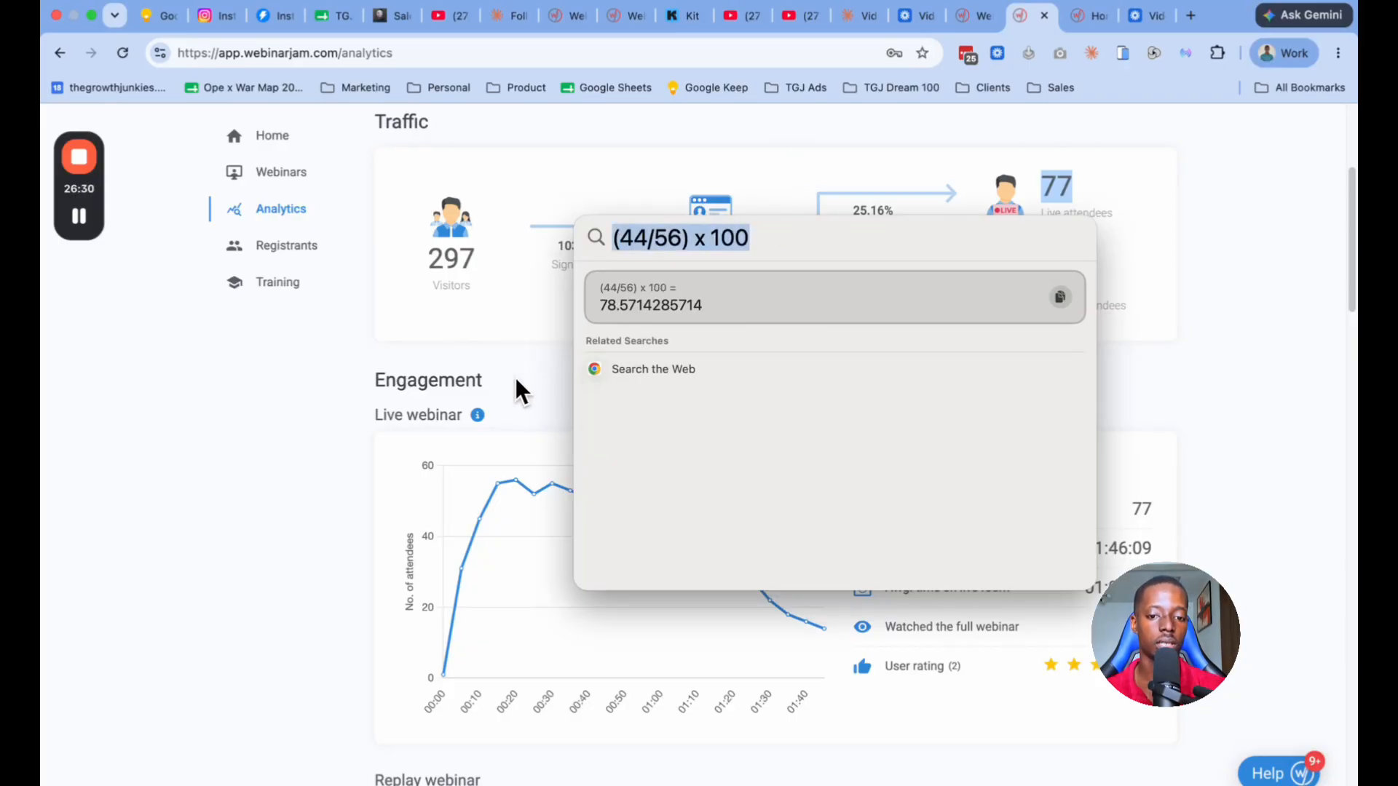
key("Escape")
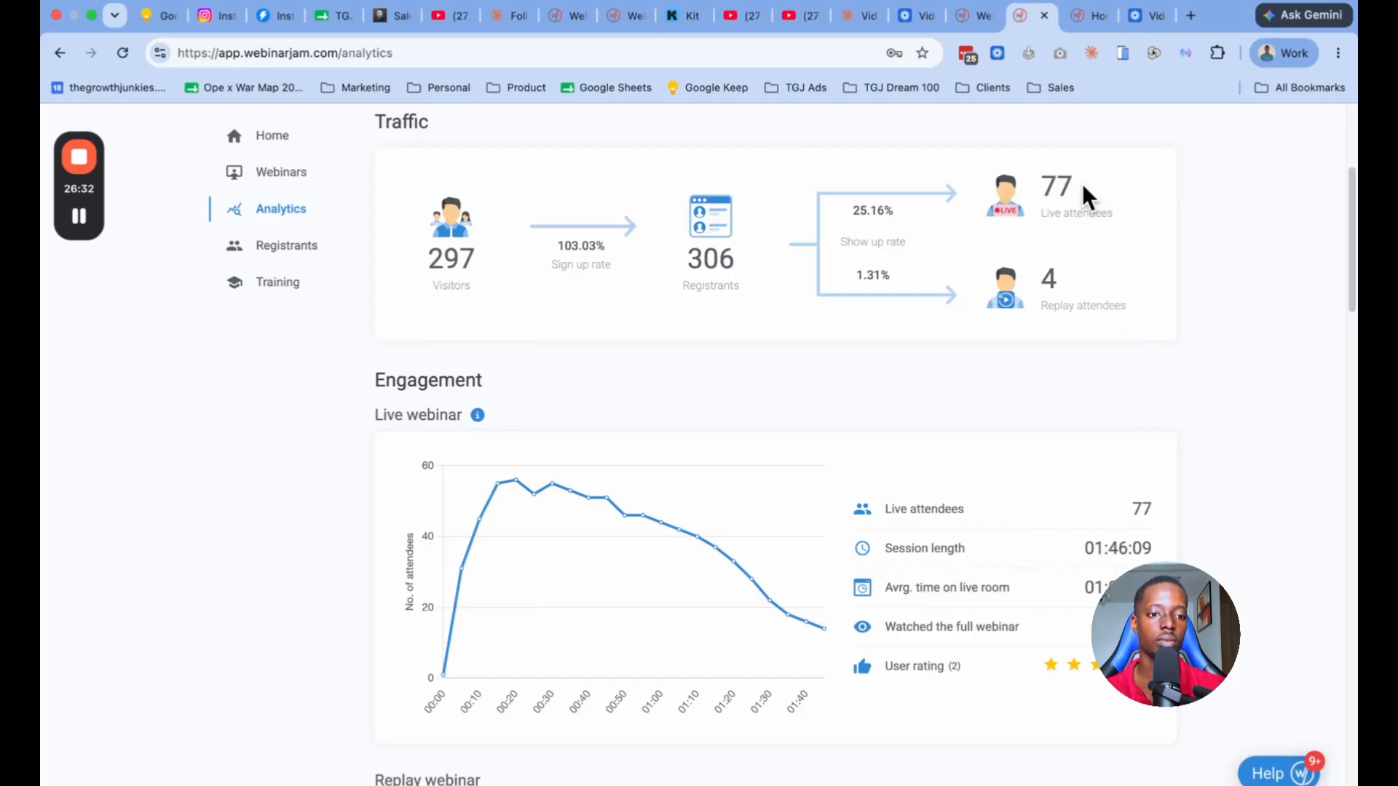
Step: Compare total live attendees with the chart's peak, and review the replay engagement and the pre- and post-webinar email notification statistics
left_click_drag(1081, 183, 1041, 183)
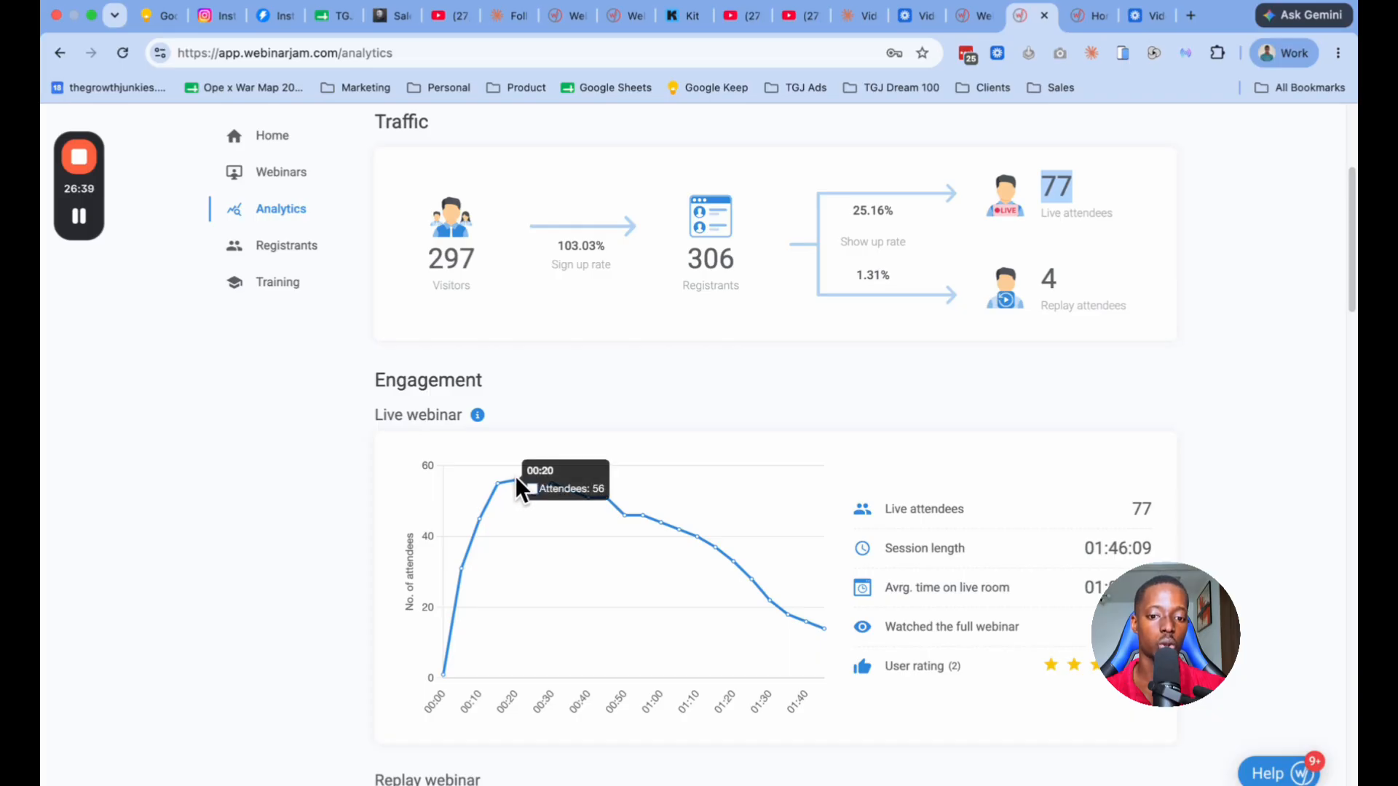
scroll(501, 539, "down", 20)
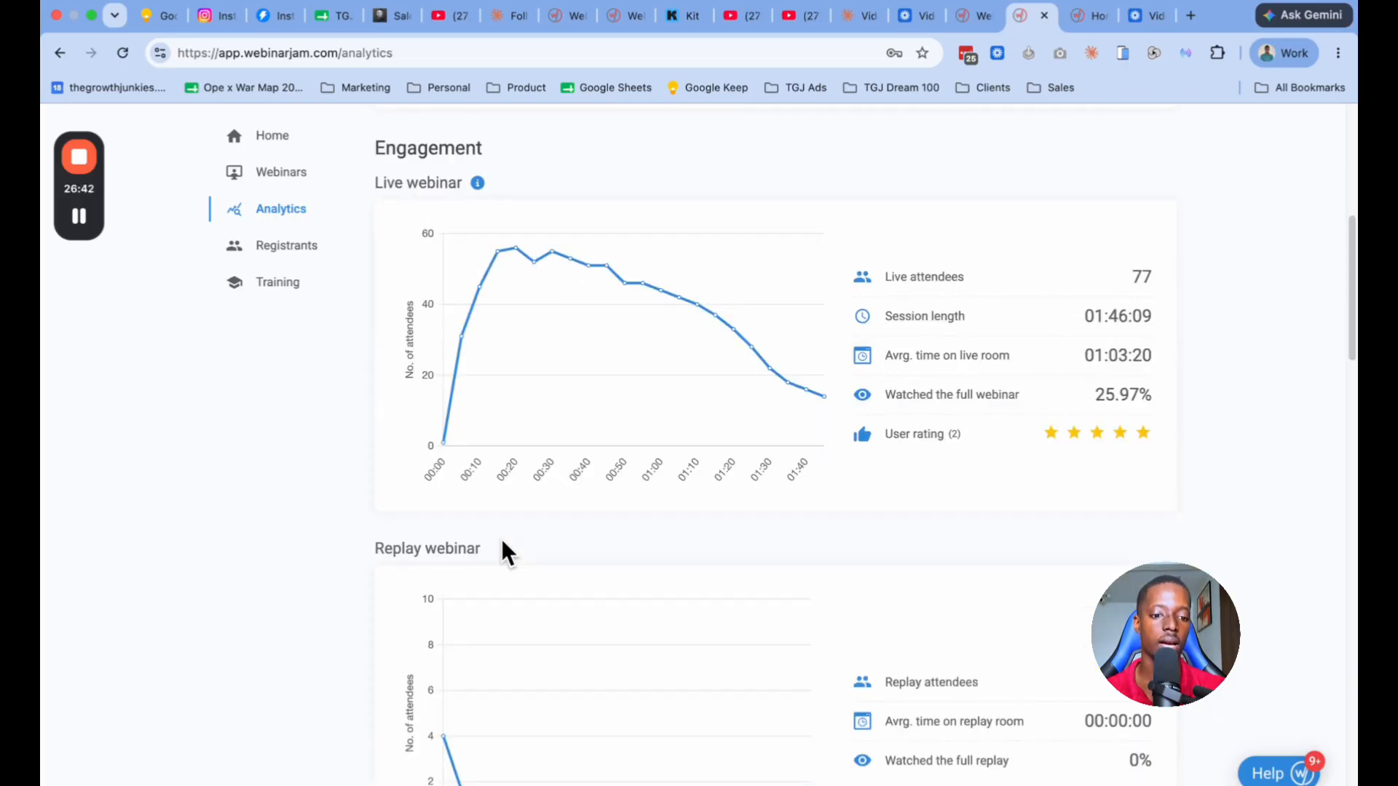
scroll(501, 539, "down", 8)
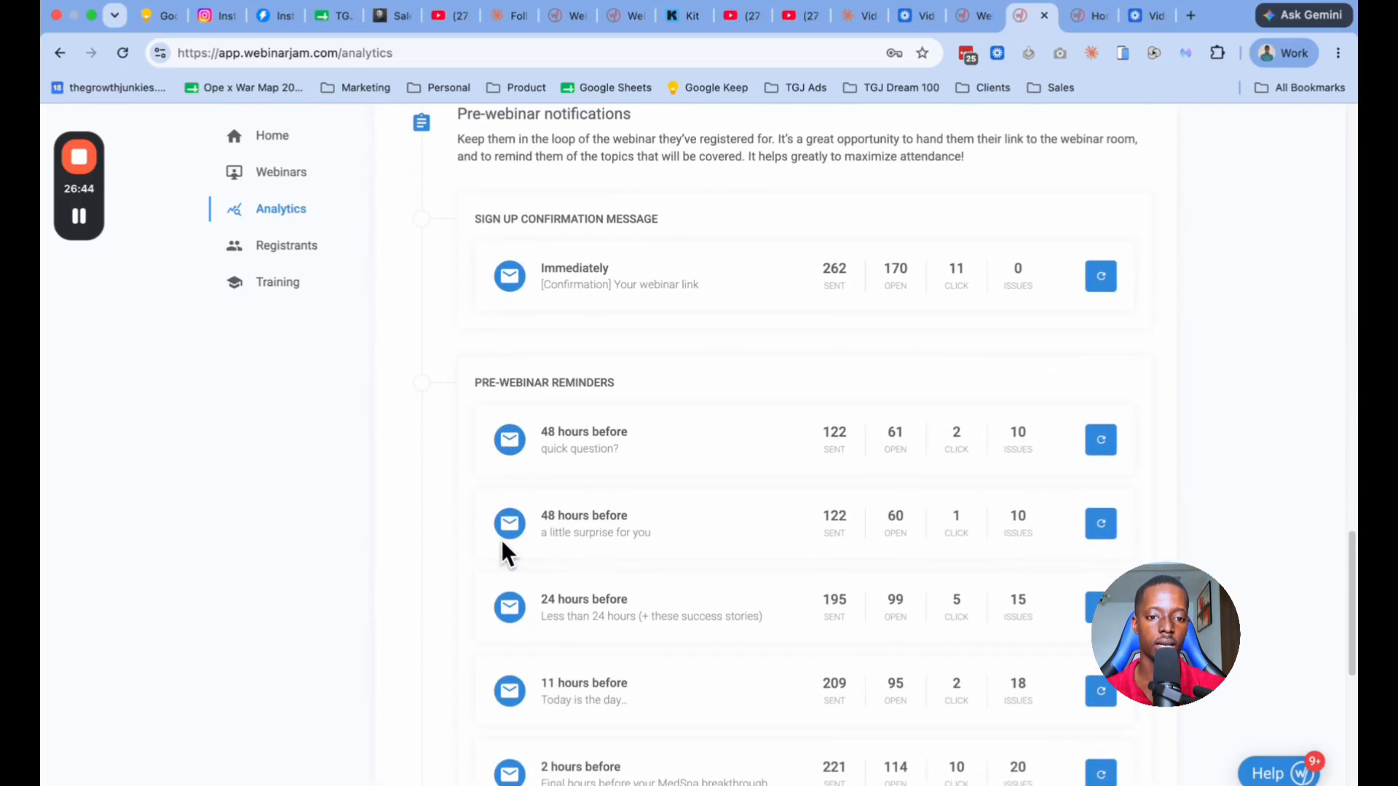
scroll(859, 384, "up", 4)
scroll(859, 385, "up", 2)
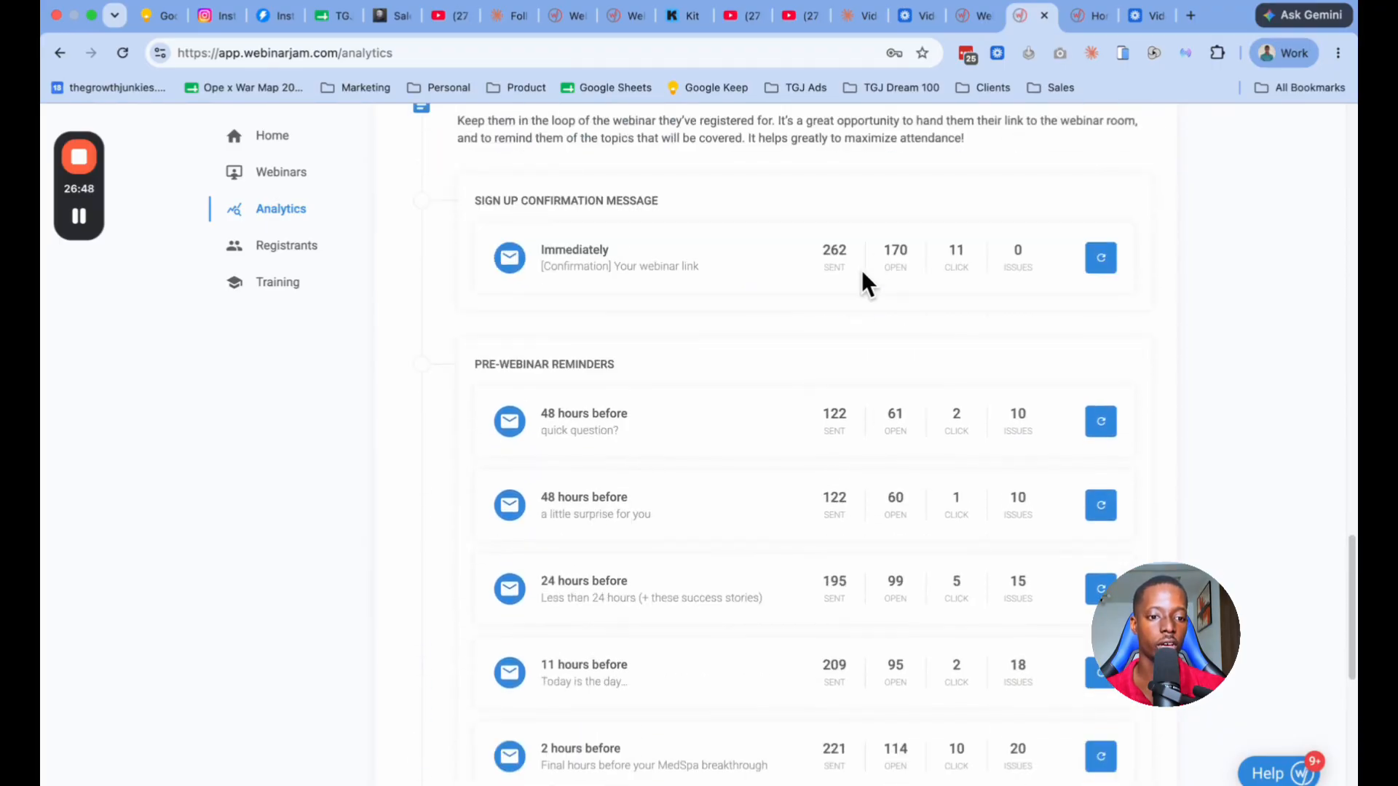
scroll(739, 298, "up", 1)
scroll(740, 299, "down", 11)
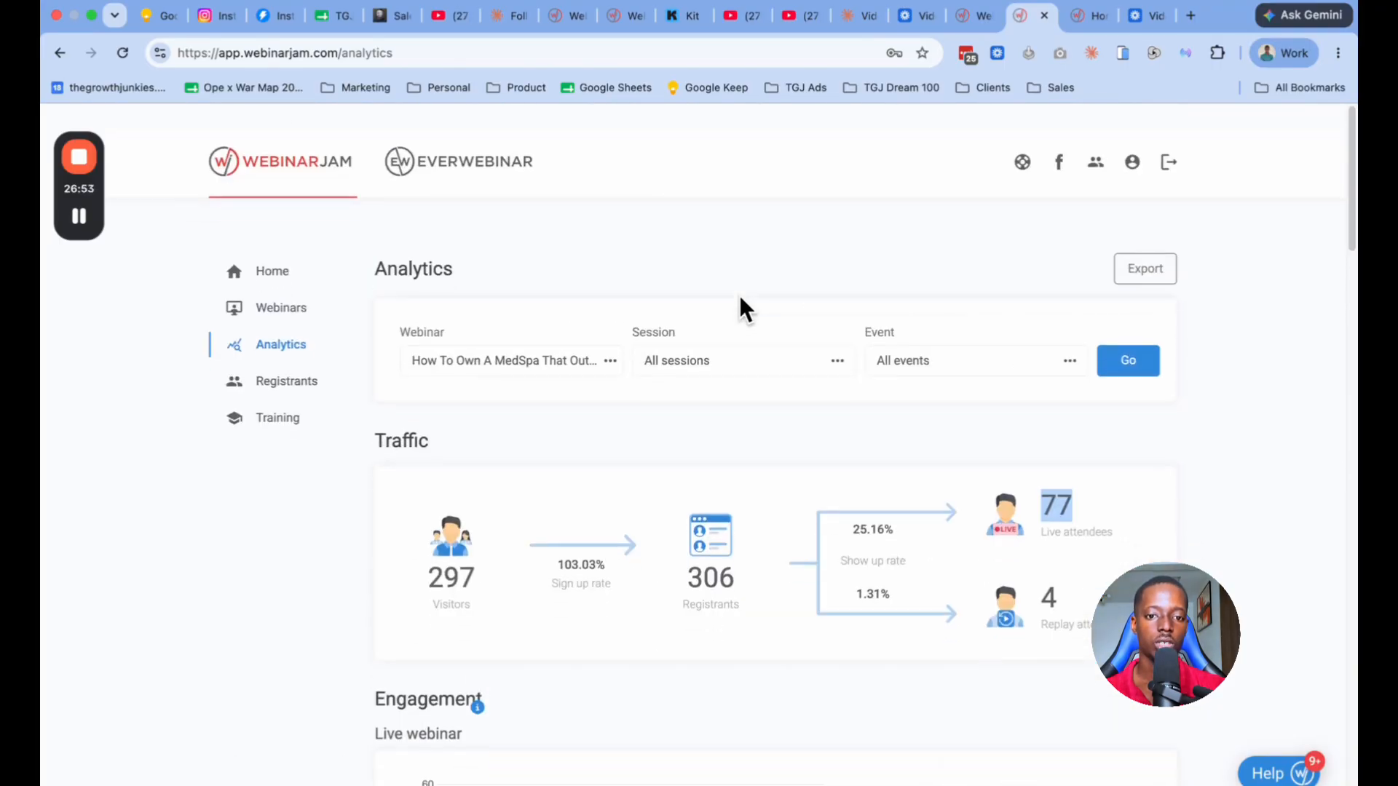
scroll(740, 305, "down", 1)
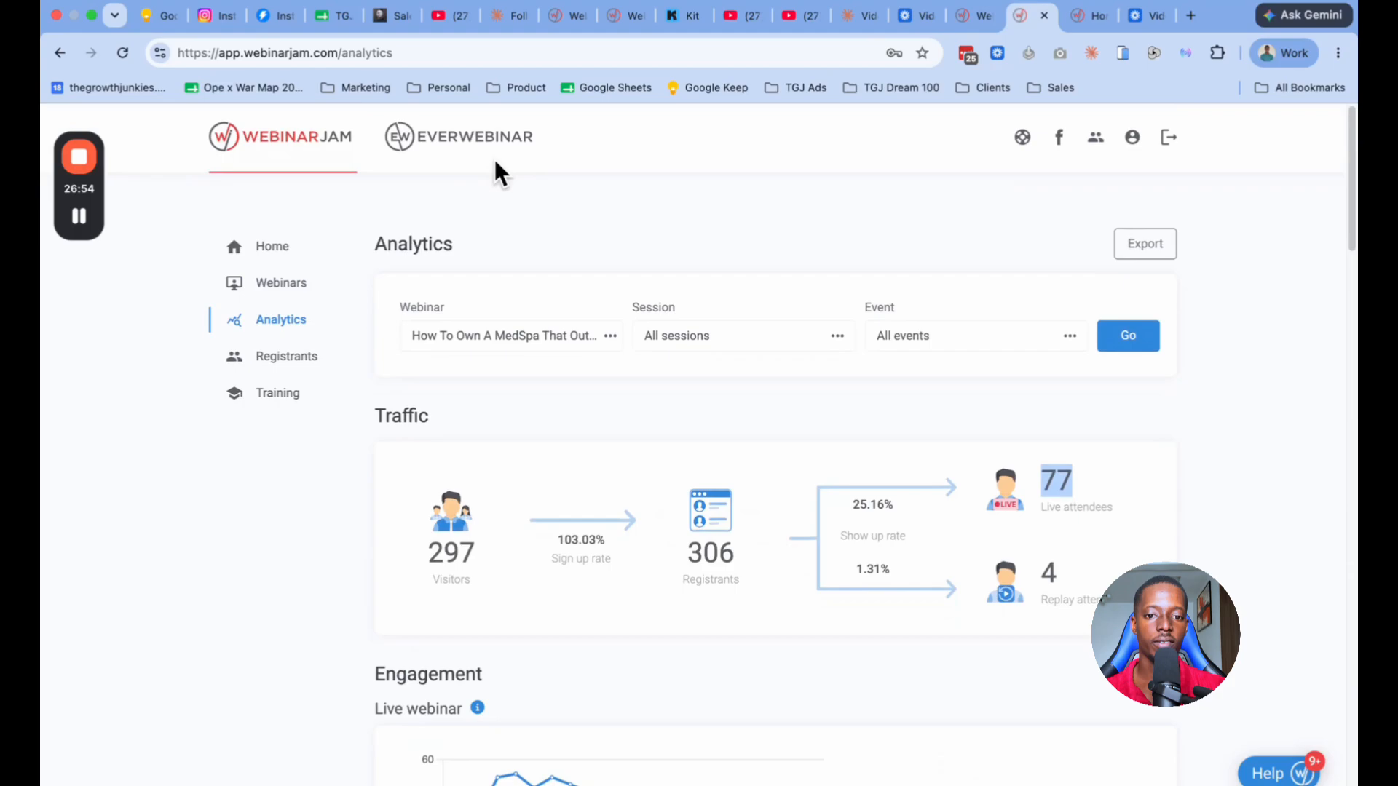
Step: Switch to EverWebinar and start adding a new webinar, reaching its source video configuration
left_click(429, 147)
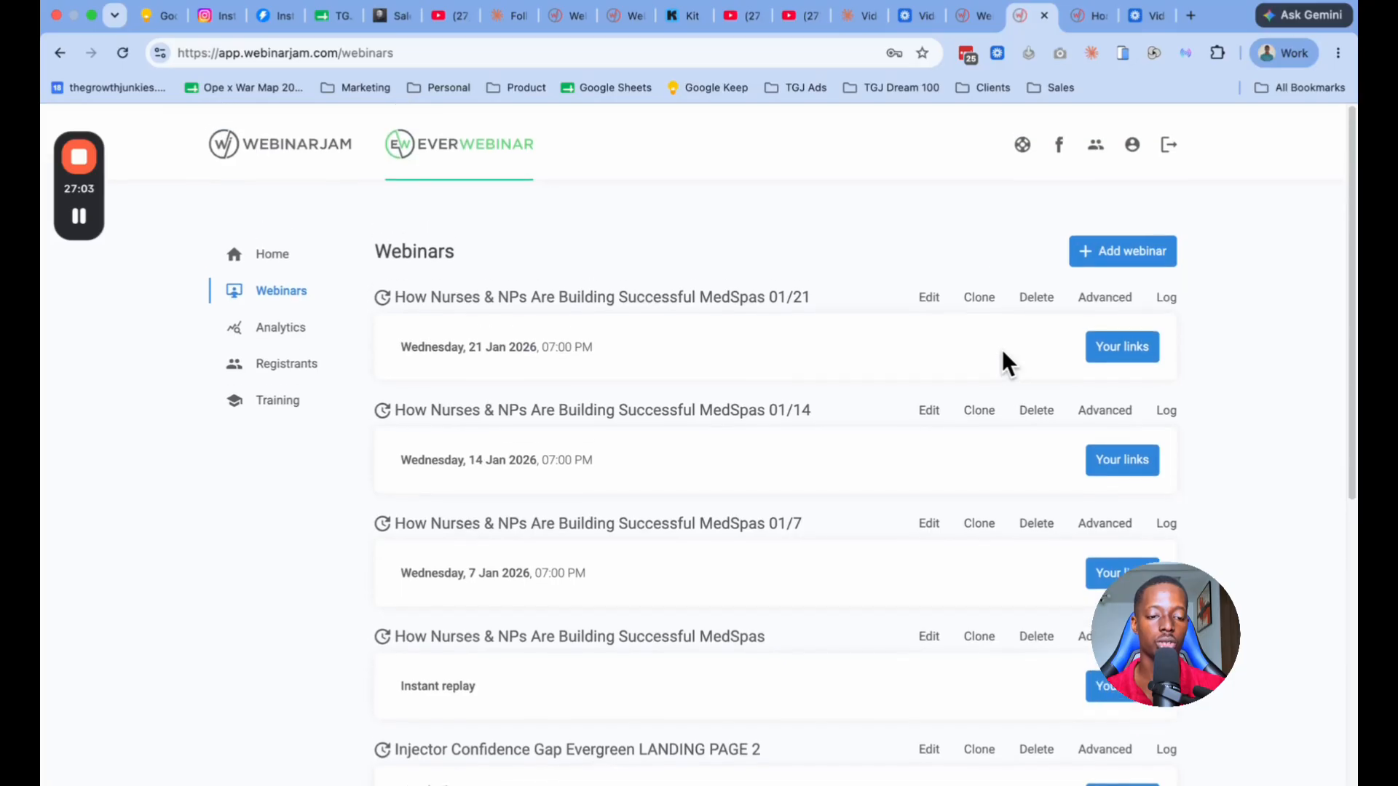
left_click(1102, 246)
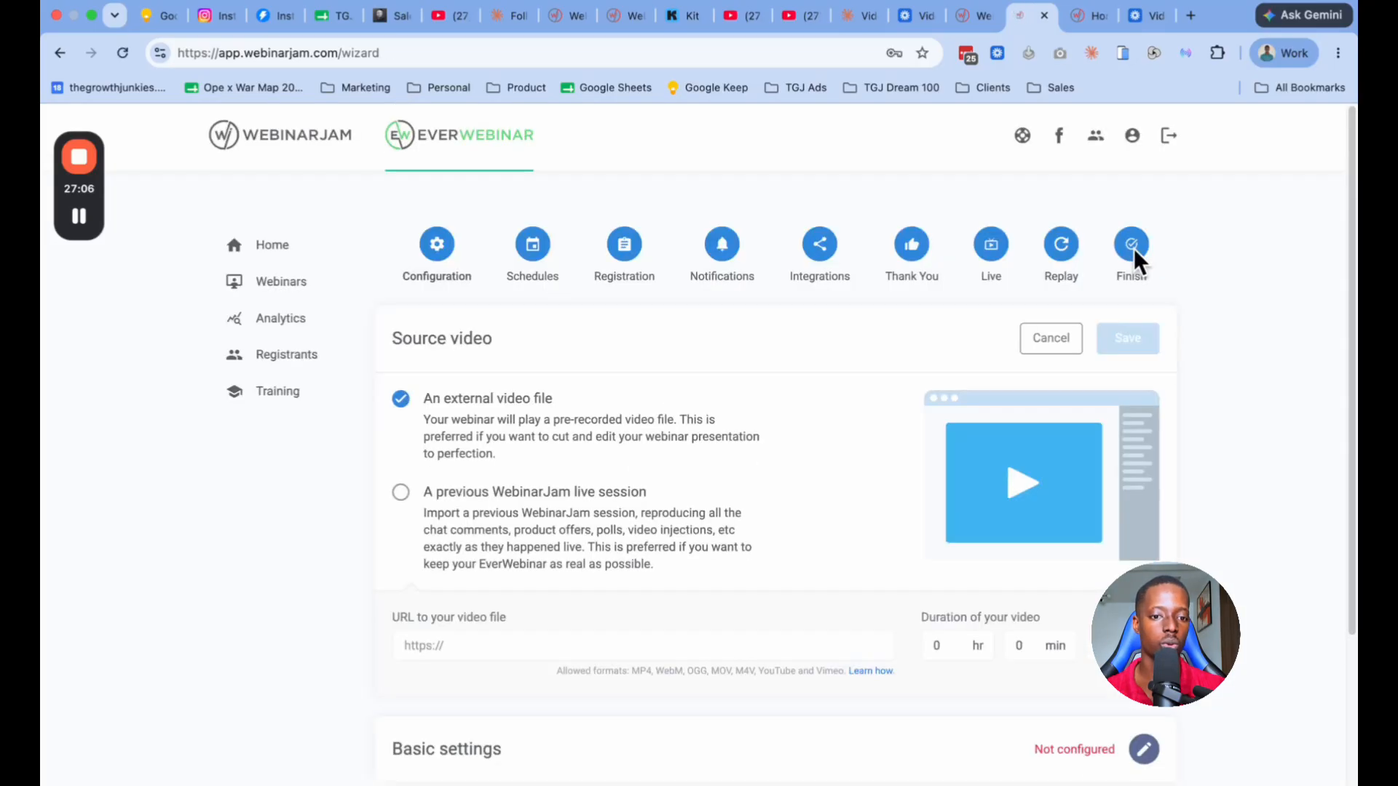
scroll(497, 453, "down", 1)
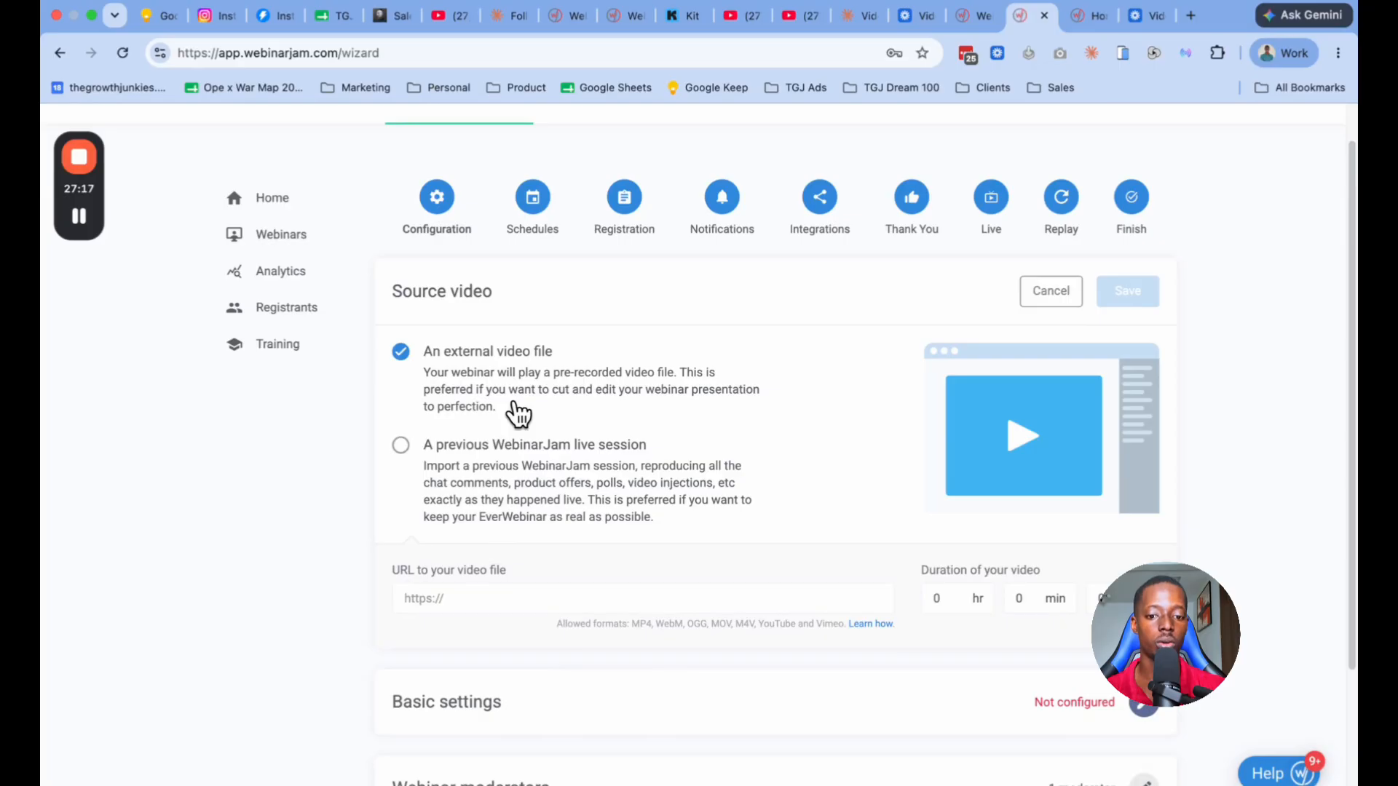
left_click(519, 599)
type("vimeo")
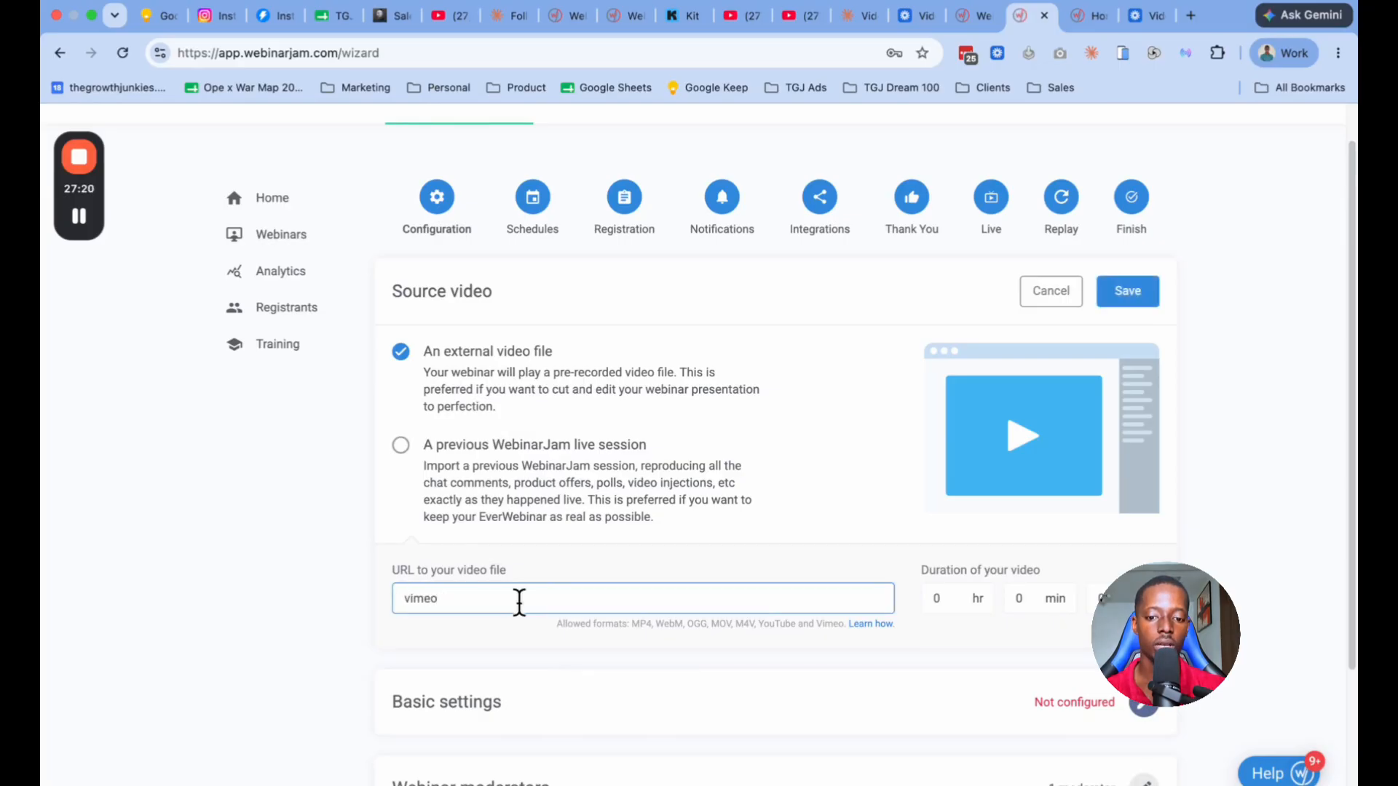
left_click_drag(519, 602, 384, 594)
key("BackSpace")
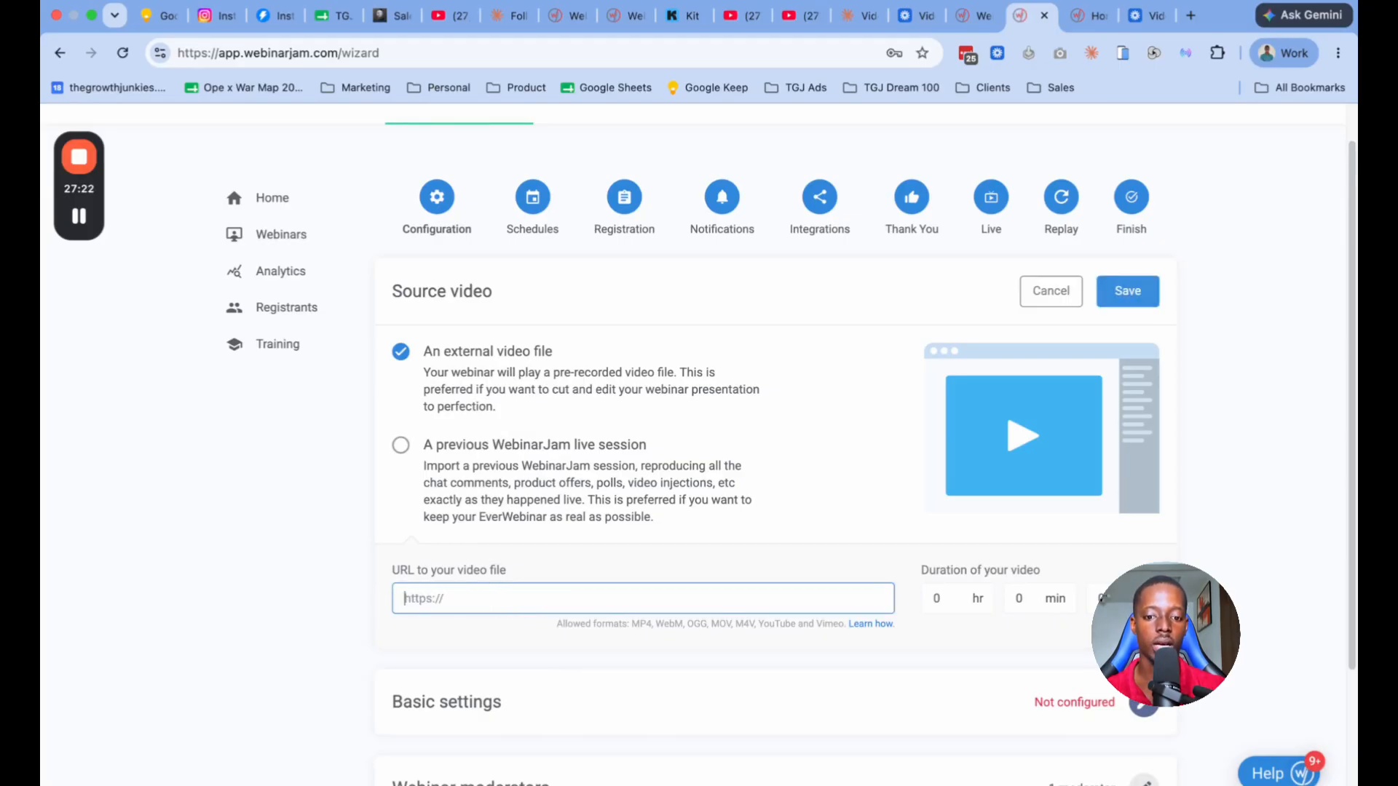
Step: Preview the source video settings for a previous WebinarJam live session, and reselect an external video file
scroll(521, 477, "down", 2)
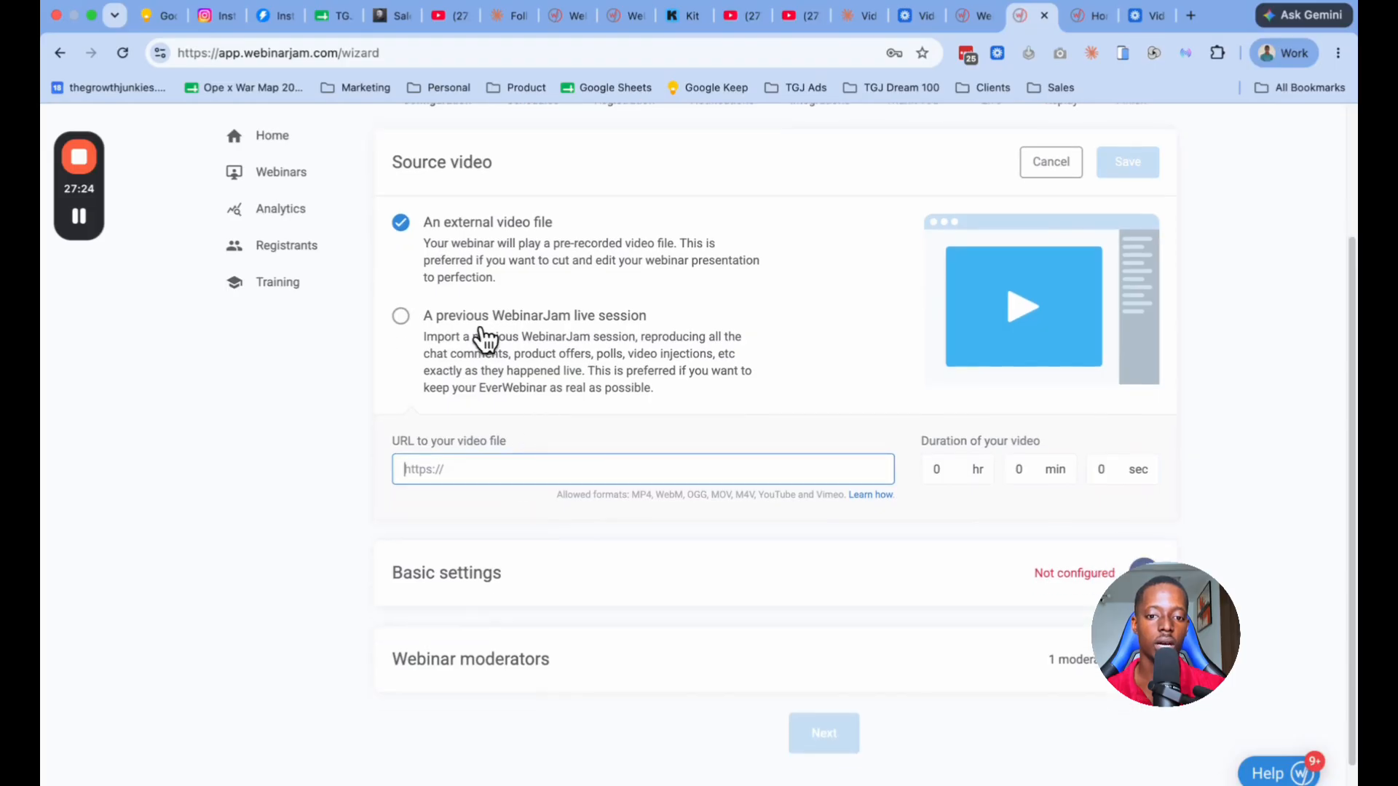
left_click(403, 318)
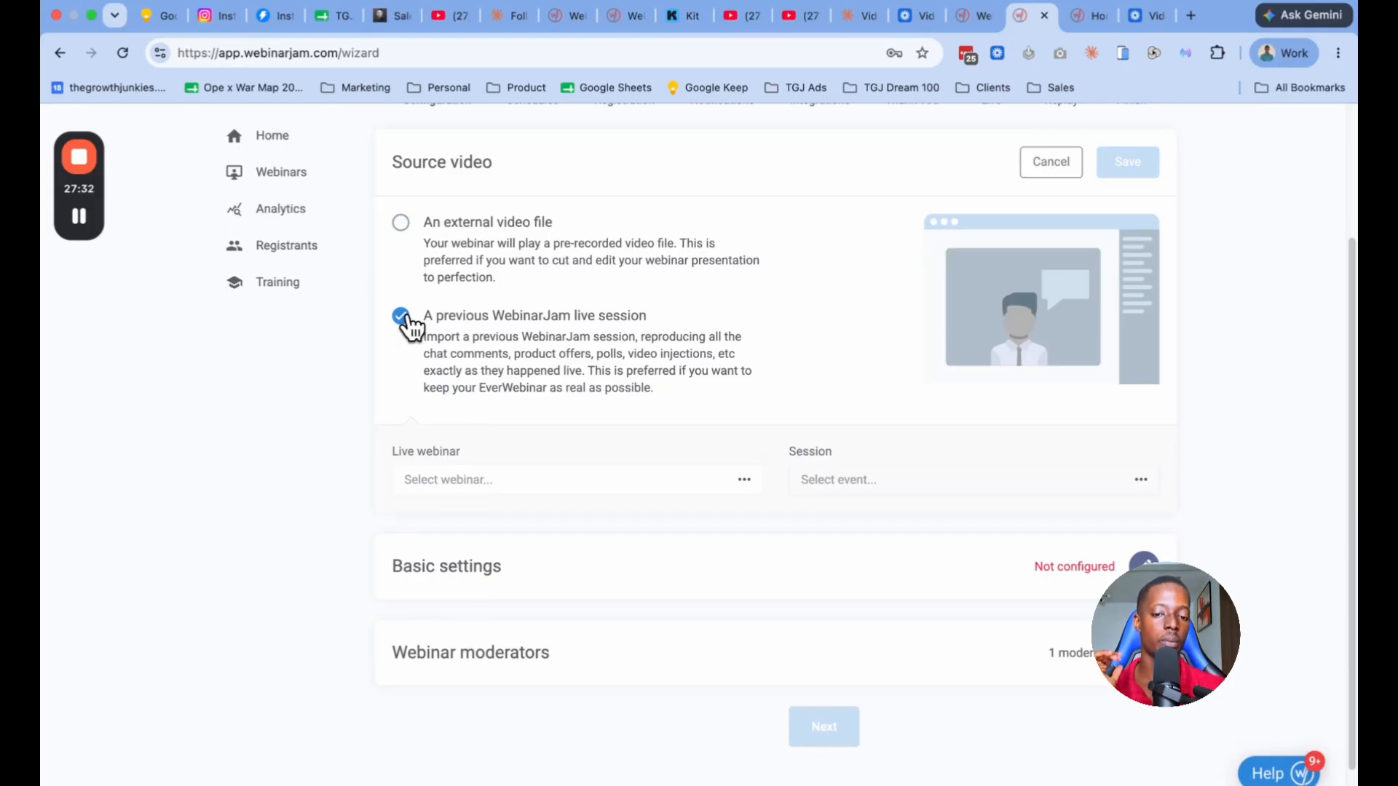
left_click(404, 224)
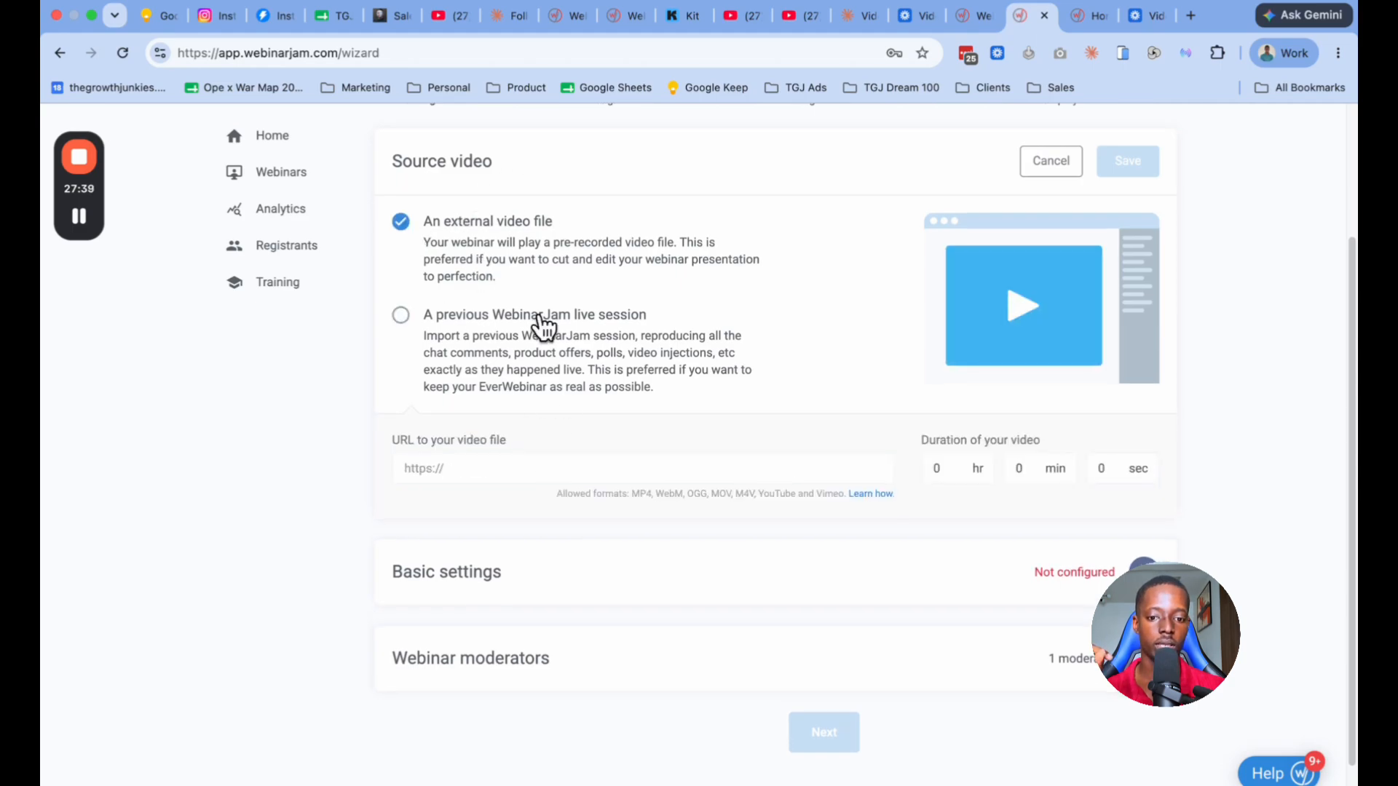
Step: Fill in the basic settings with webinar name "TEst", title "Test" and description "Test", and save them
scroll(818, 439, "down", 2)
left_click(1143, 501)
scroll(849, 482, "down", 4)
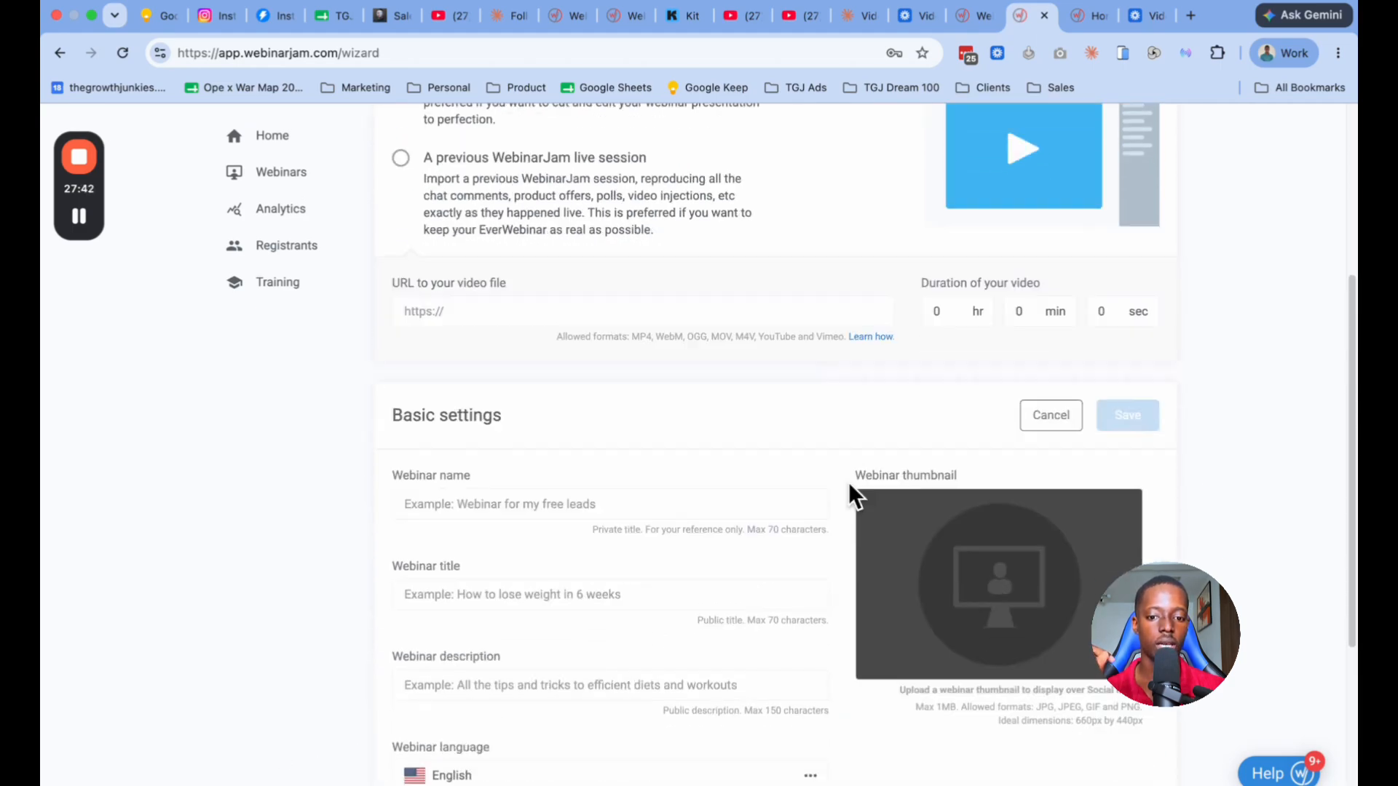
left_click(587, 319)
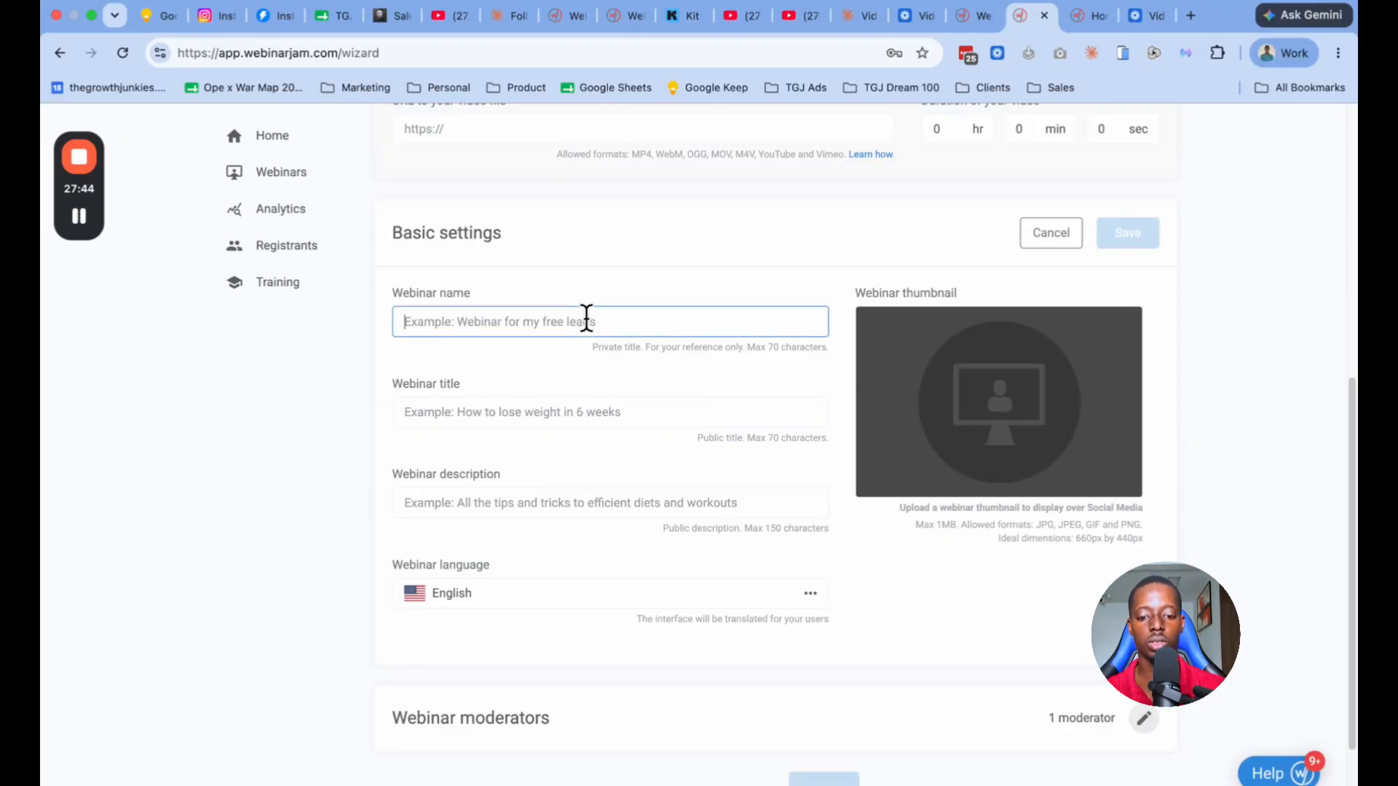
type("TEst")
left_click(490, 405)
type("TE")
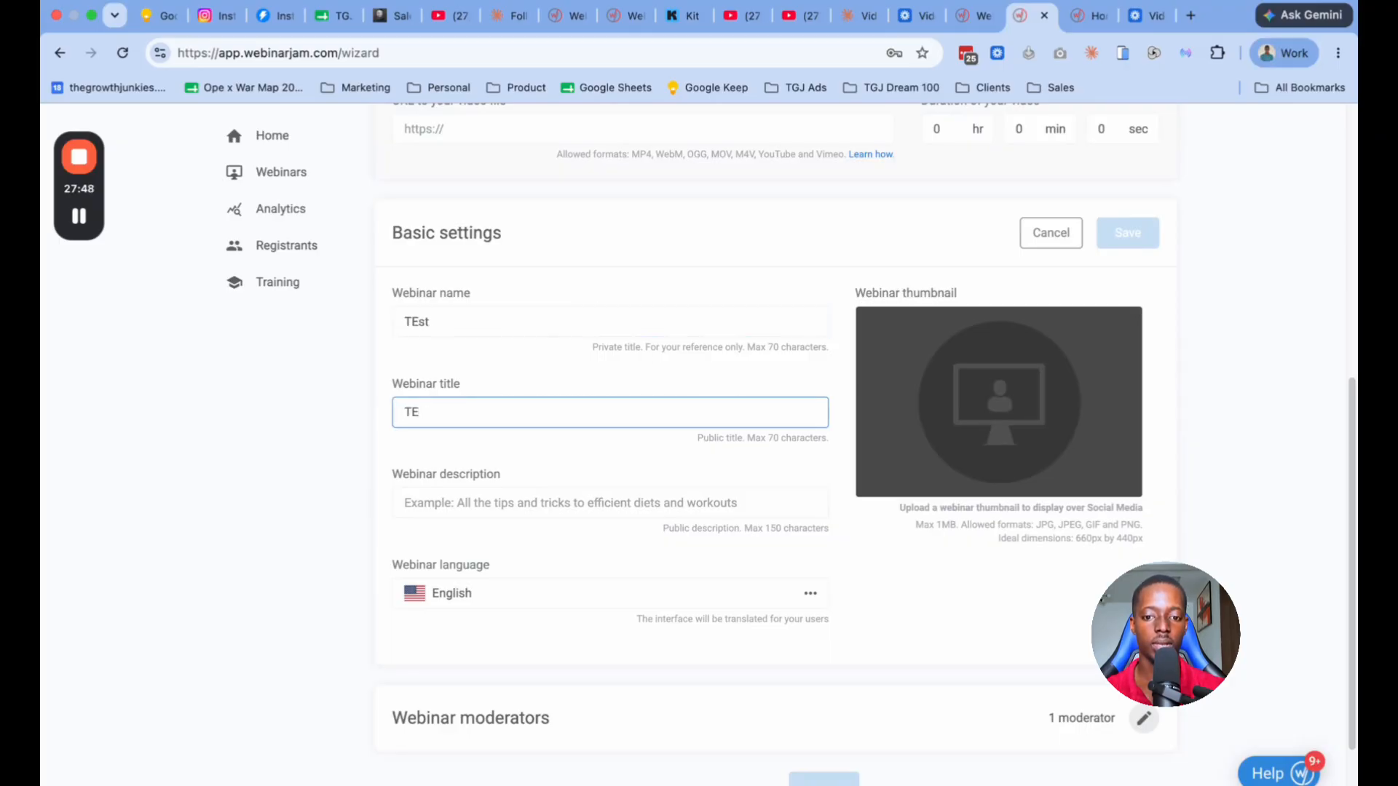
type("st")
left_click(474, 505)
type("Te")
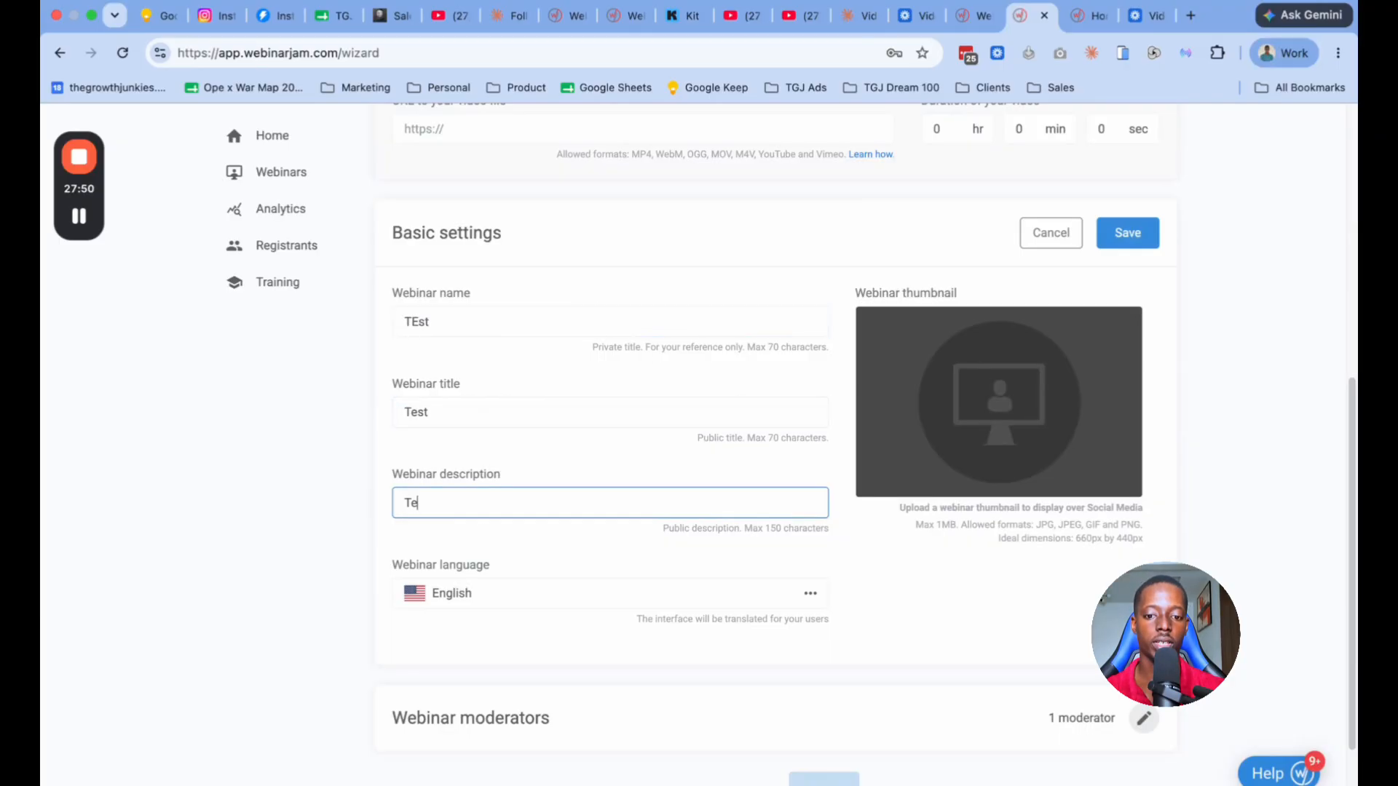
type("st")
left_click(1120, 236)
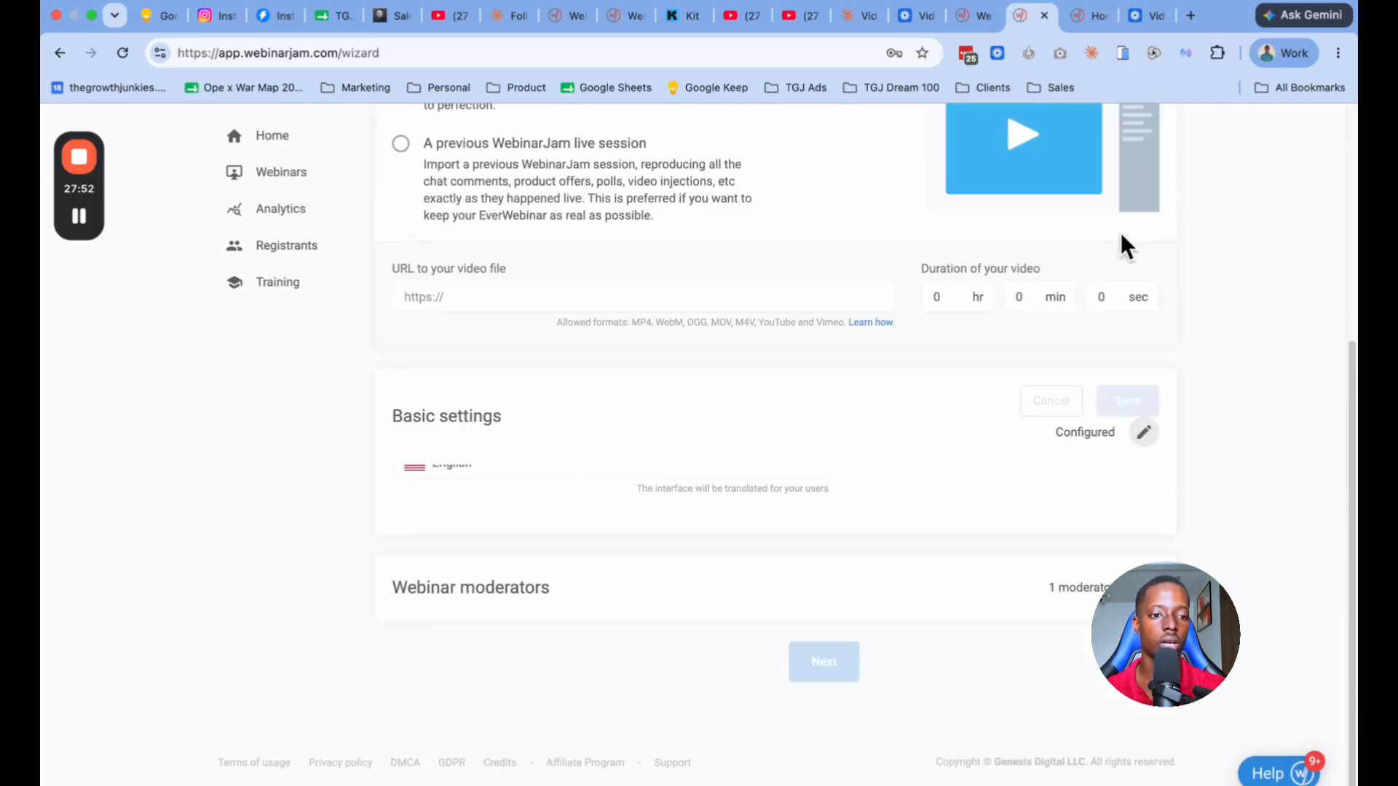
Step: Change the source video to a previous WebinarJam live session
scroll(774, 460, "up", 5)
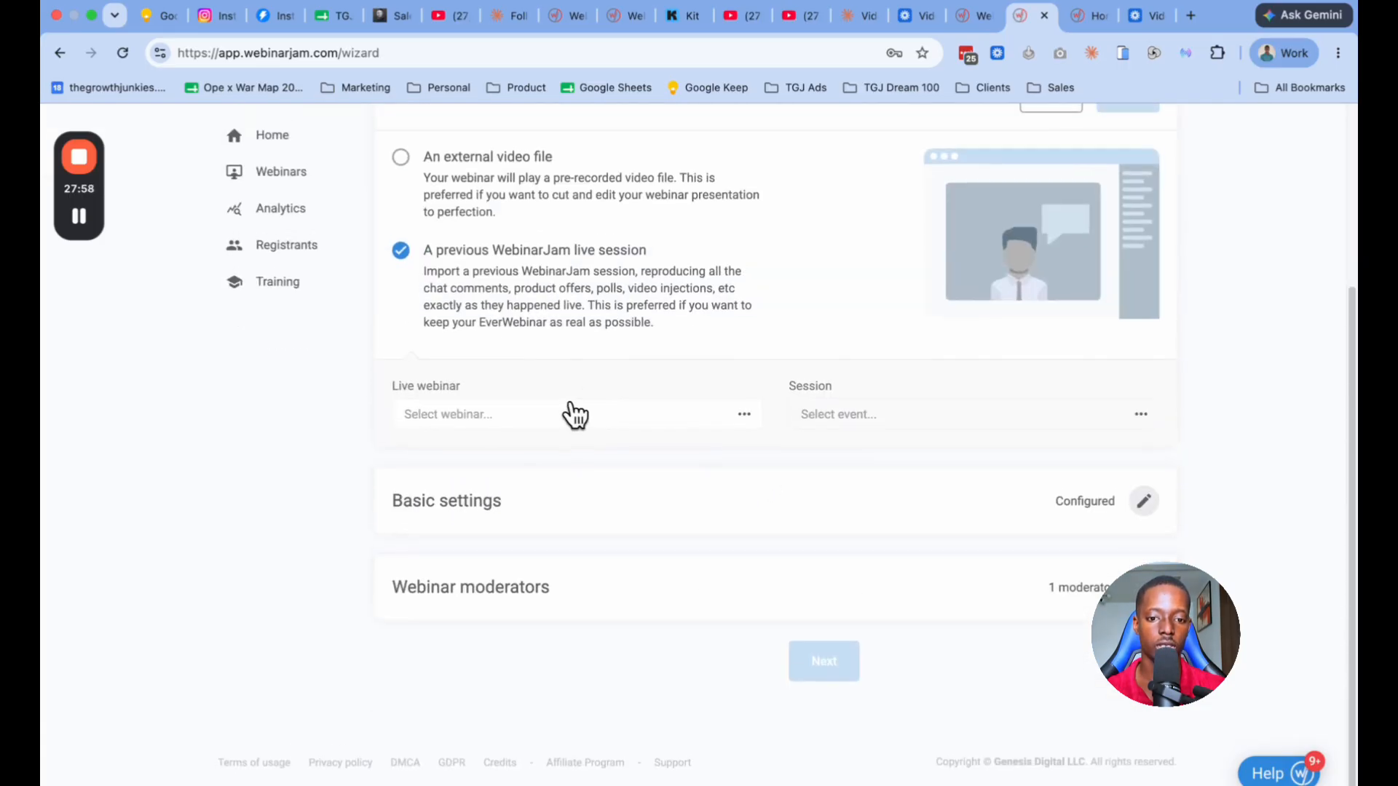
left_click(575, 415)
left_click(521, 567)
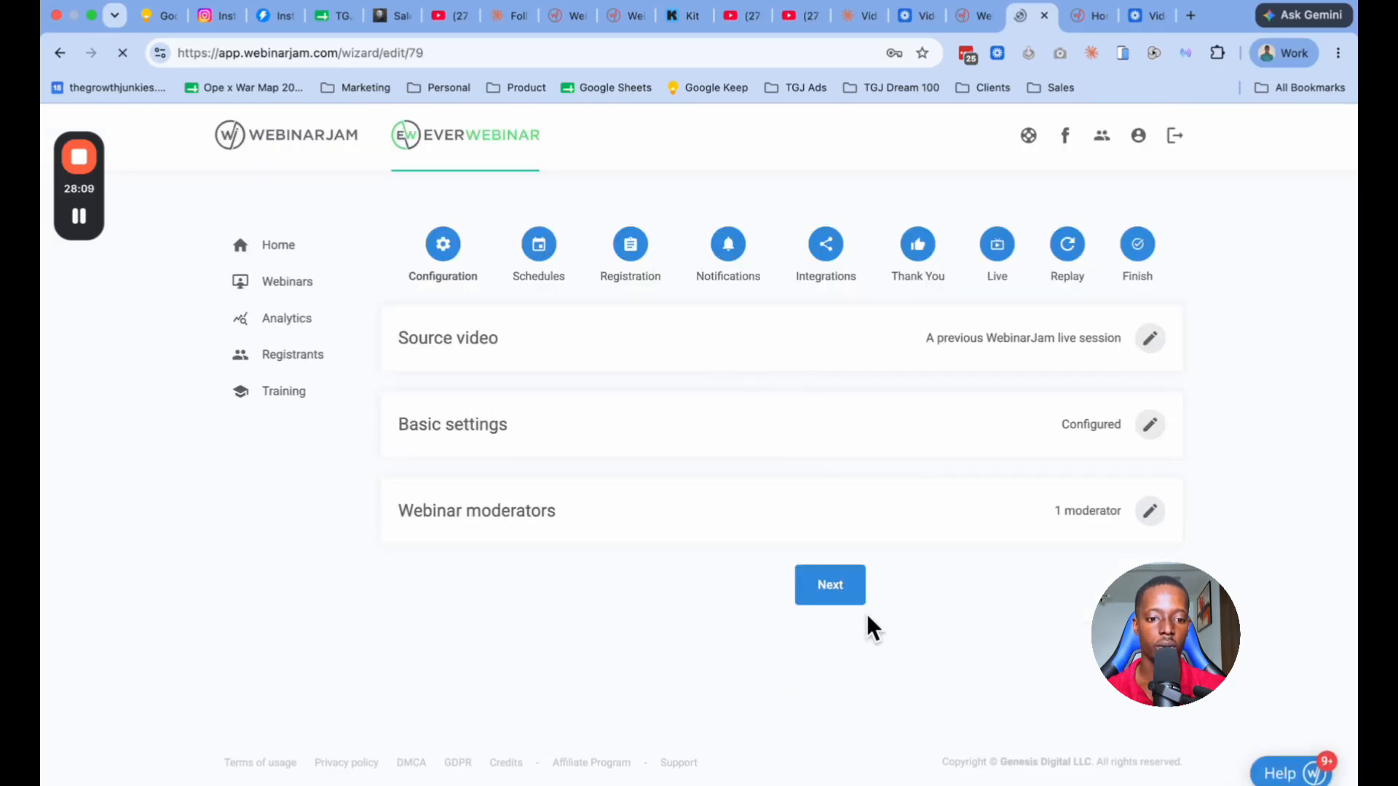
Step: Open the webinar schedules for editing and review the recurrence, instant replay, late attendance, Just-In-Time and holiday blocking options
left_click(828, 585)
left_click(1149, 337)
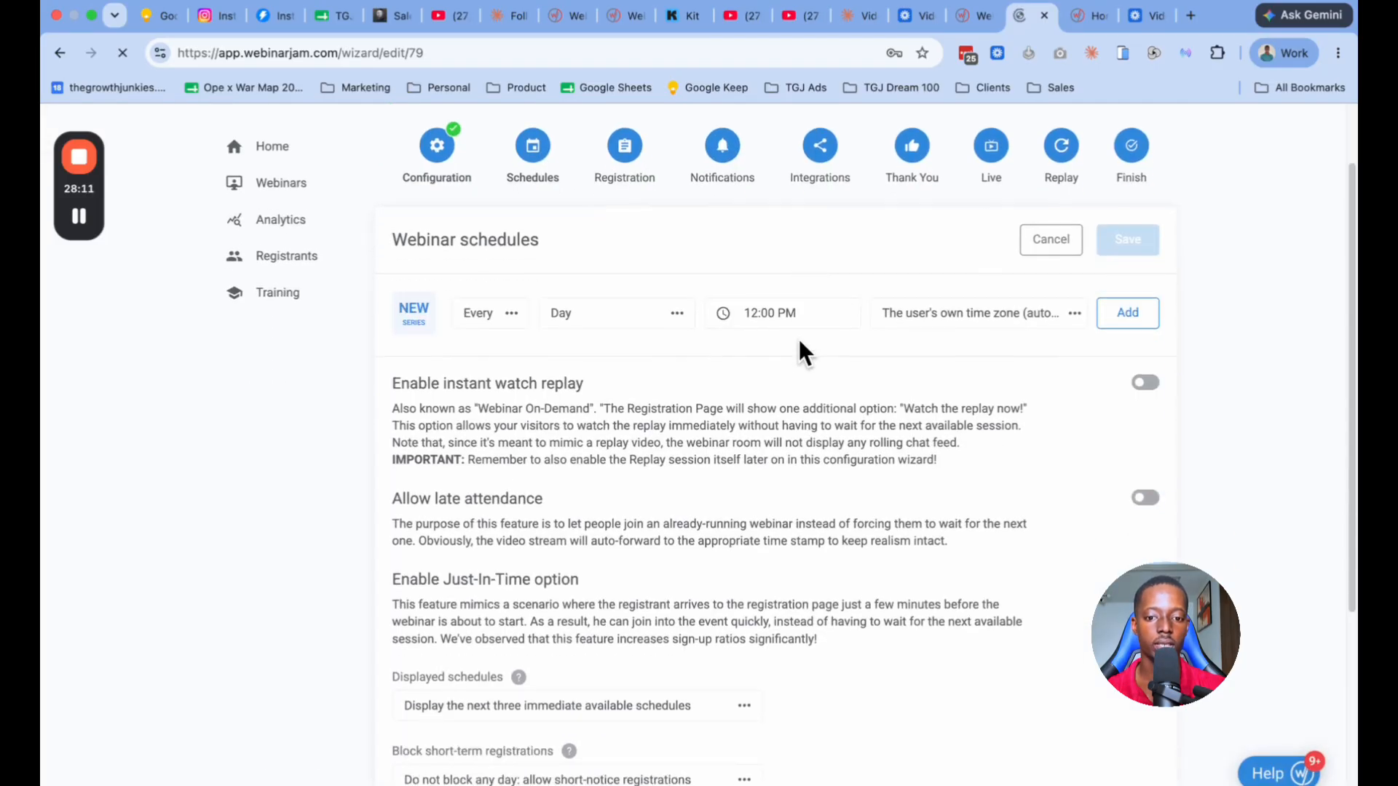
scroll(801, 346, "down", 4)
scroll(798, 339, "down", 1)
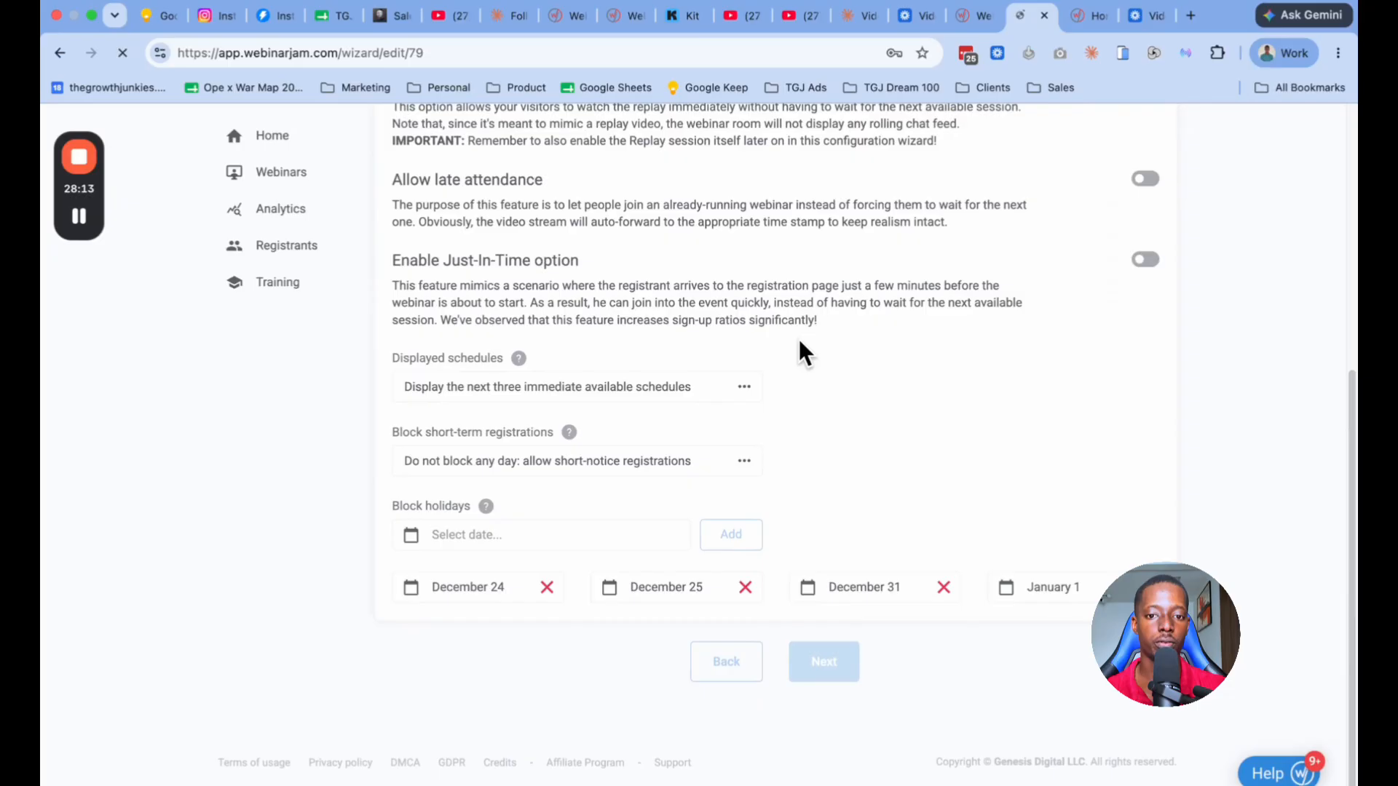
scroll(798, 354, "up", 3)
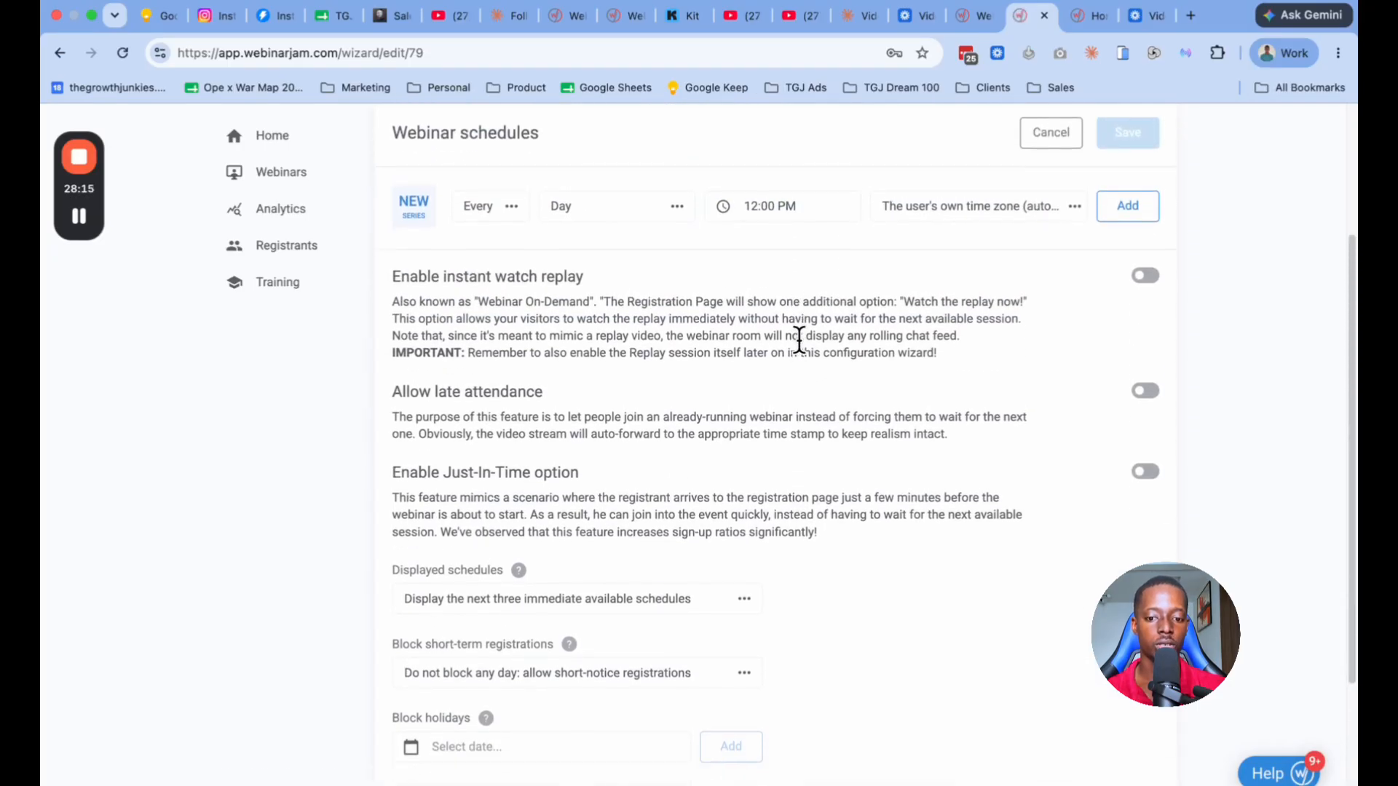
scroll(798, 340, "down", 3)
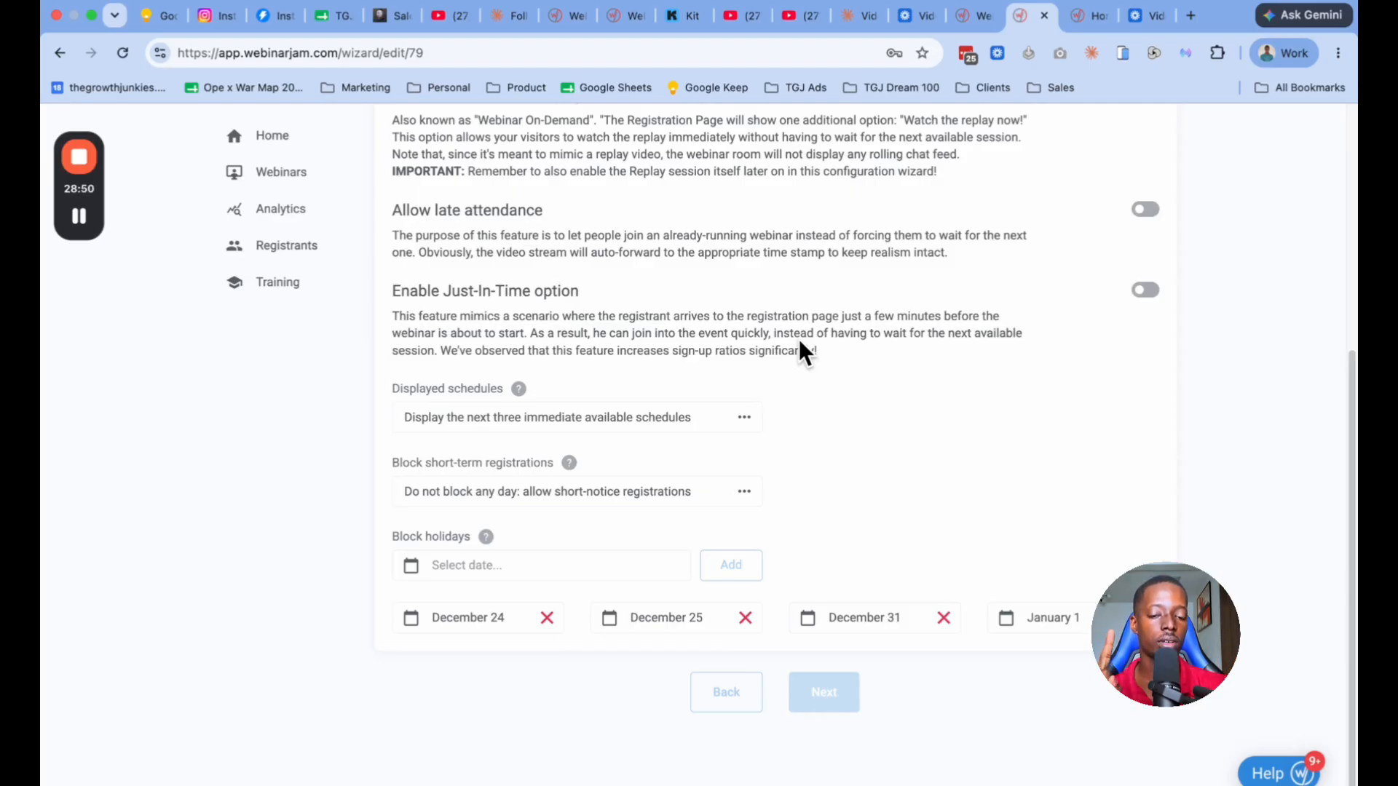
scroll(800, 344, "up", 3)
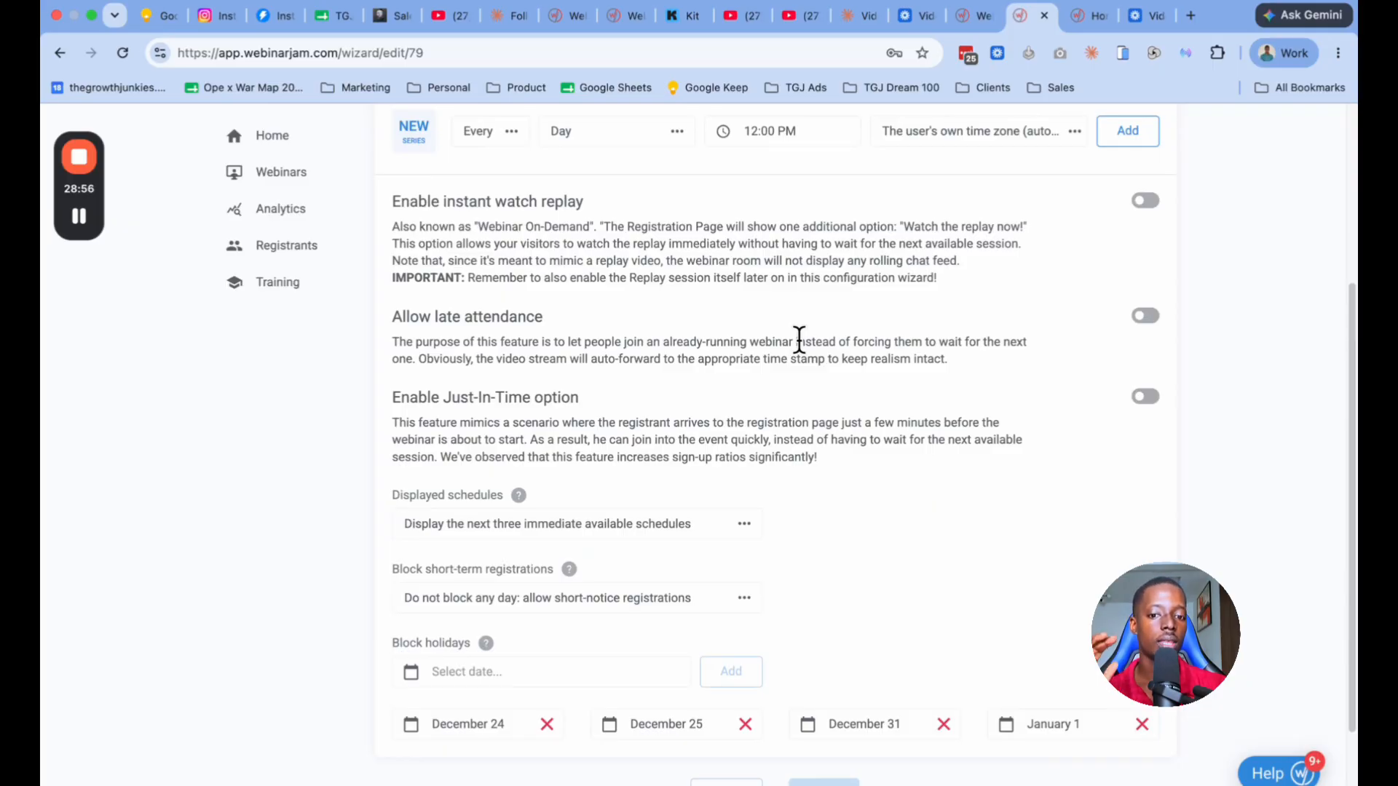
Step: Enable the Just-In-Time option, keeping the next available session at every :15, :30, :45 or :00
scroll(799, 340, "down", 1)
left_click(1146, 356)
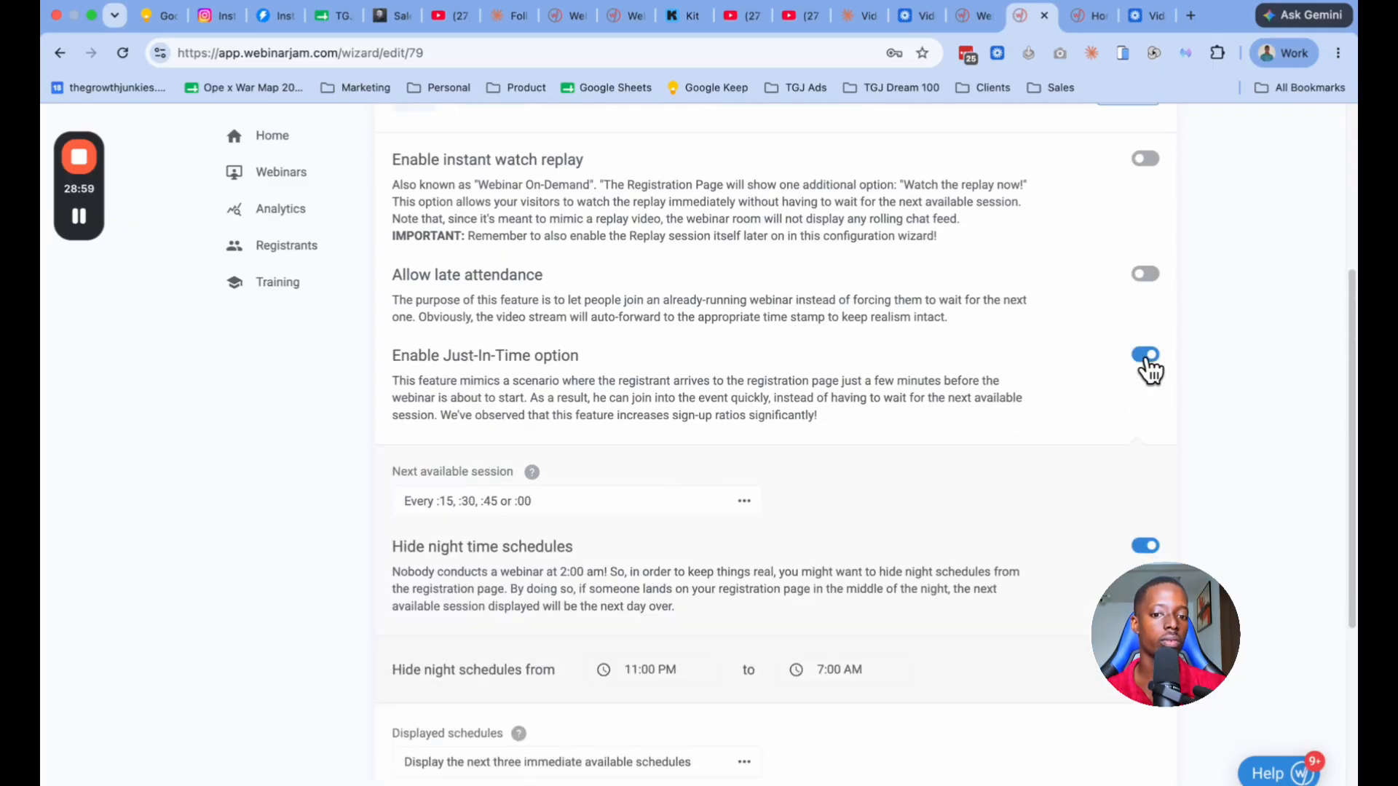
left_click(688, 506)
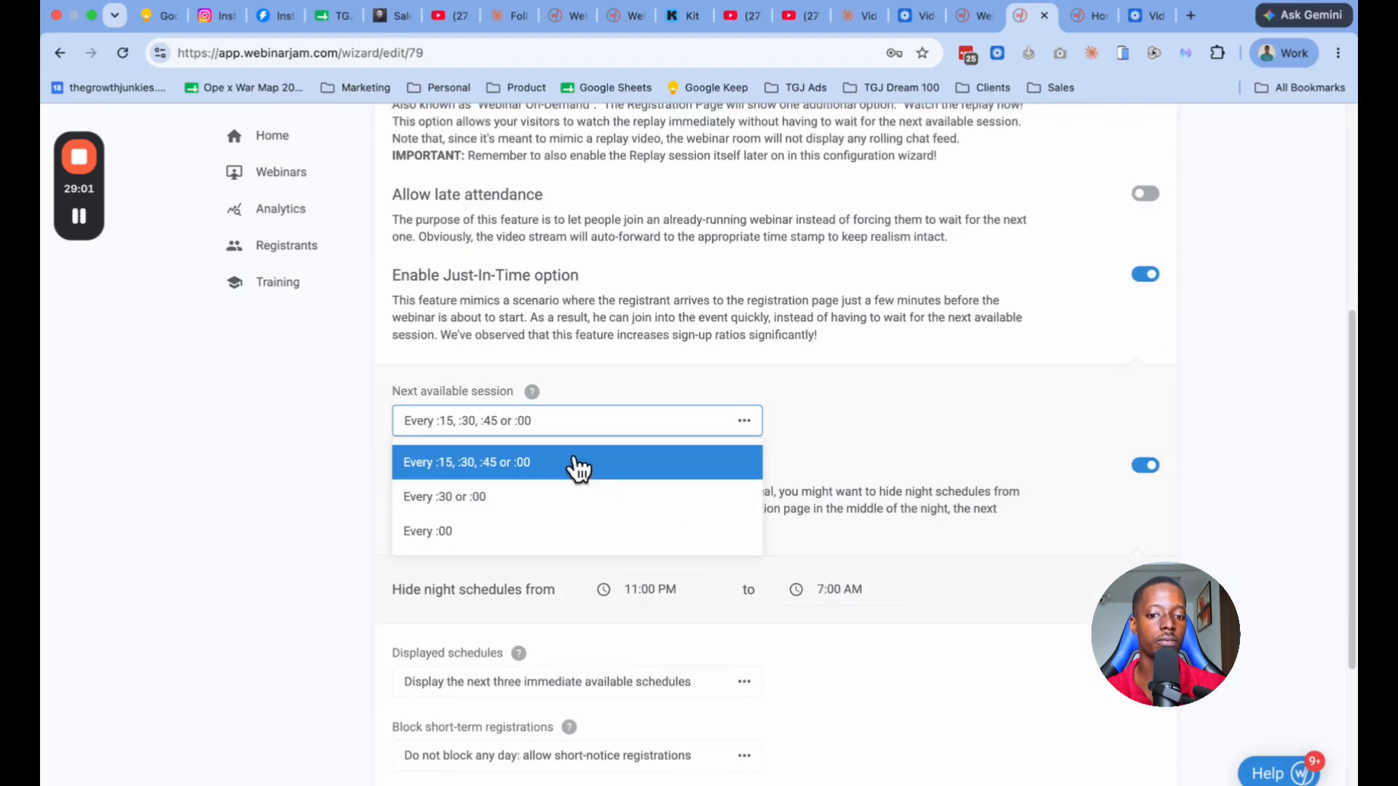
left_click(908, 480)
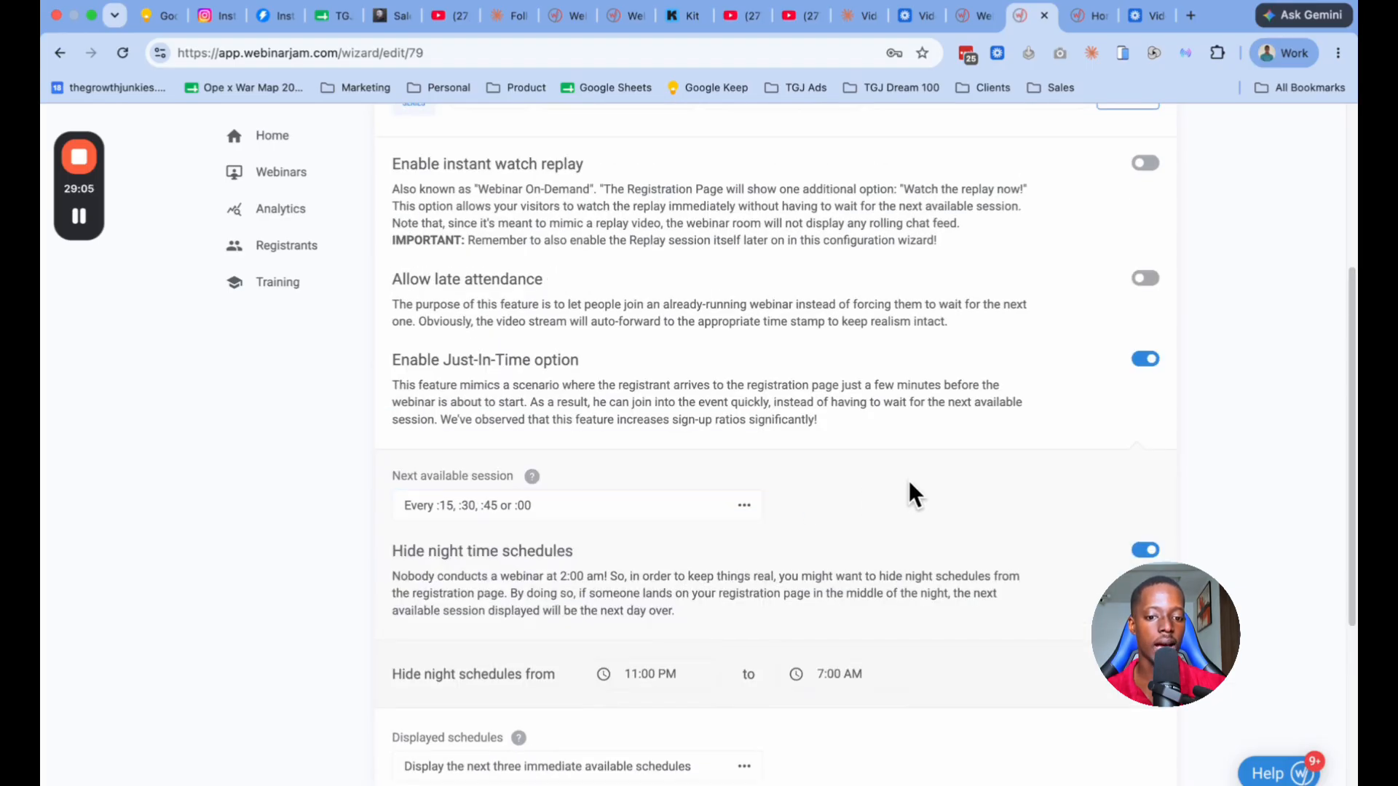
Step: Save the webinar schedules and go back to the EverWebinar home page
scroll(869, 466, "up", 1)
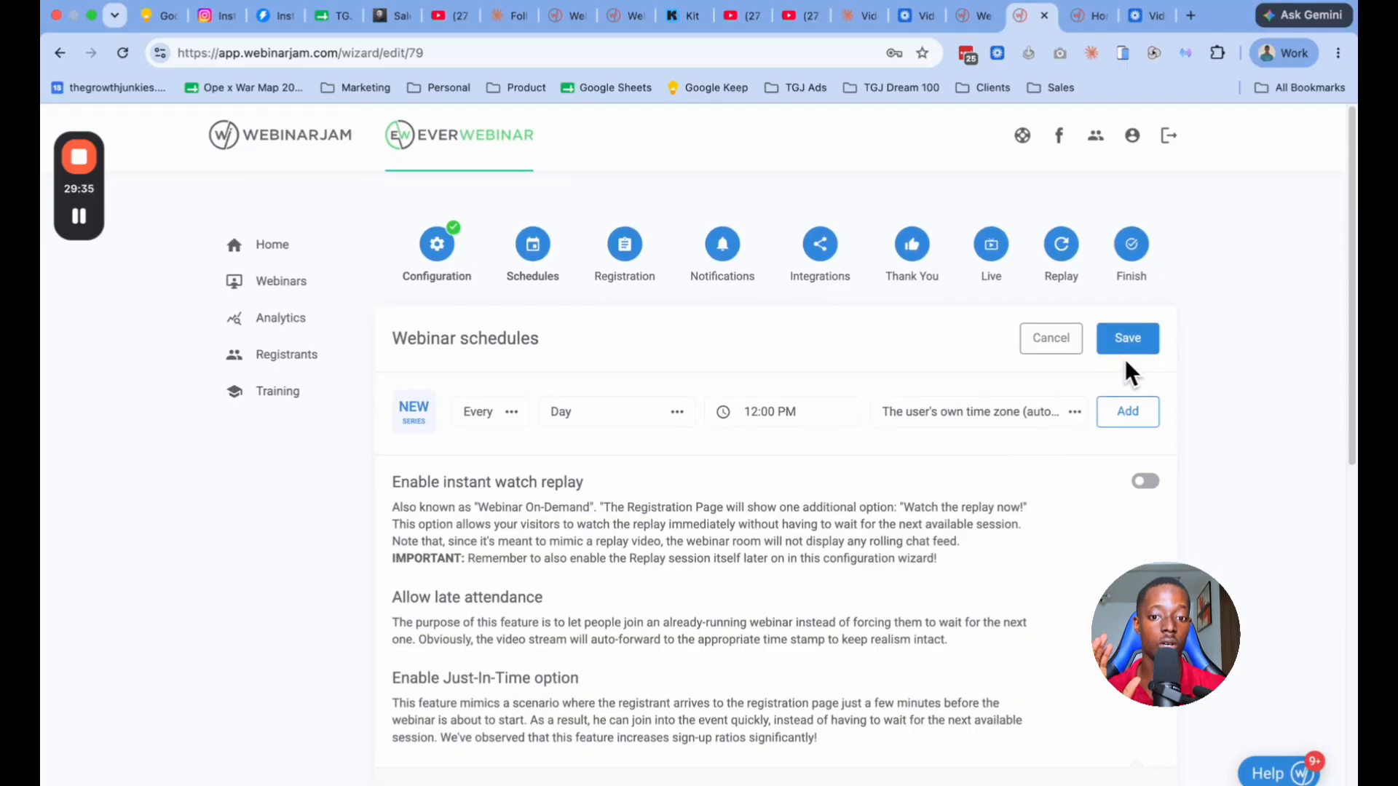
left_click(1126, 340)
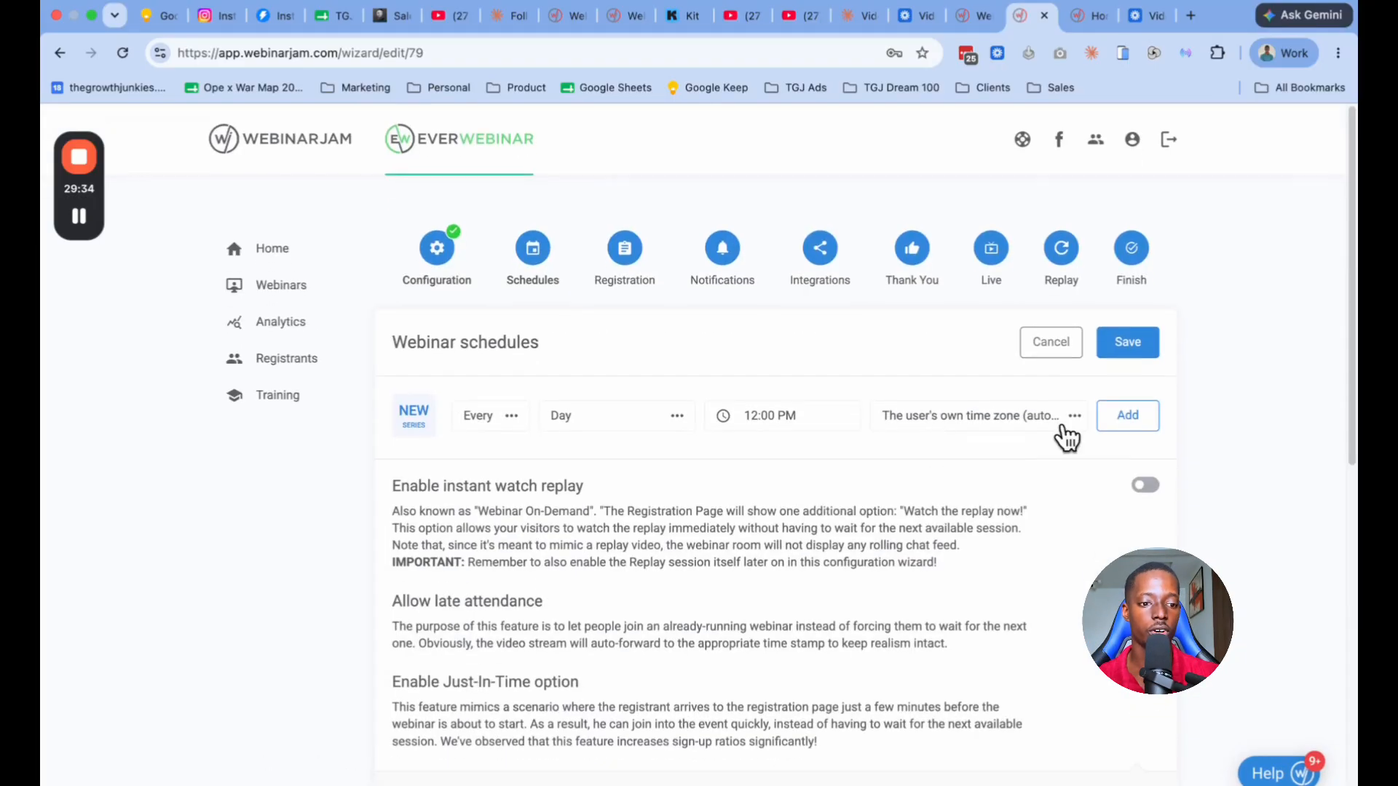
left_click(1124, 351)
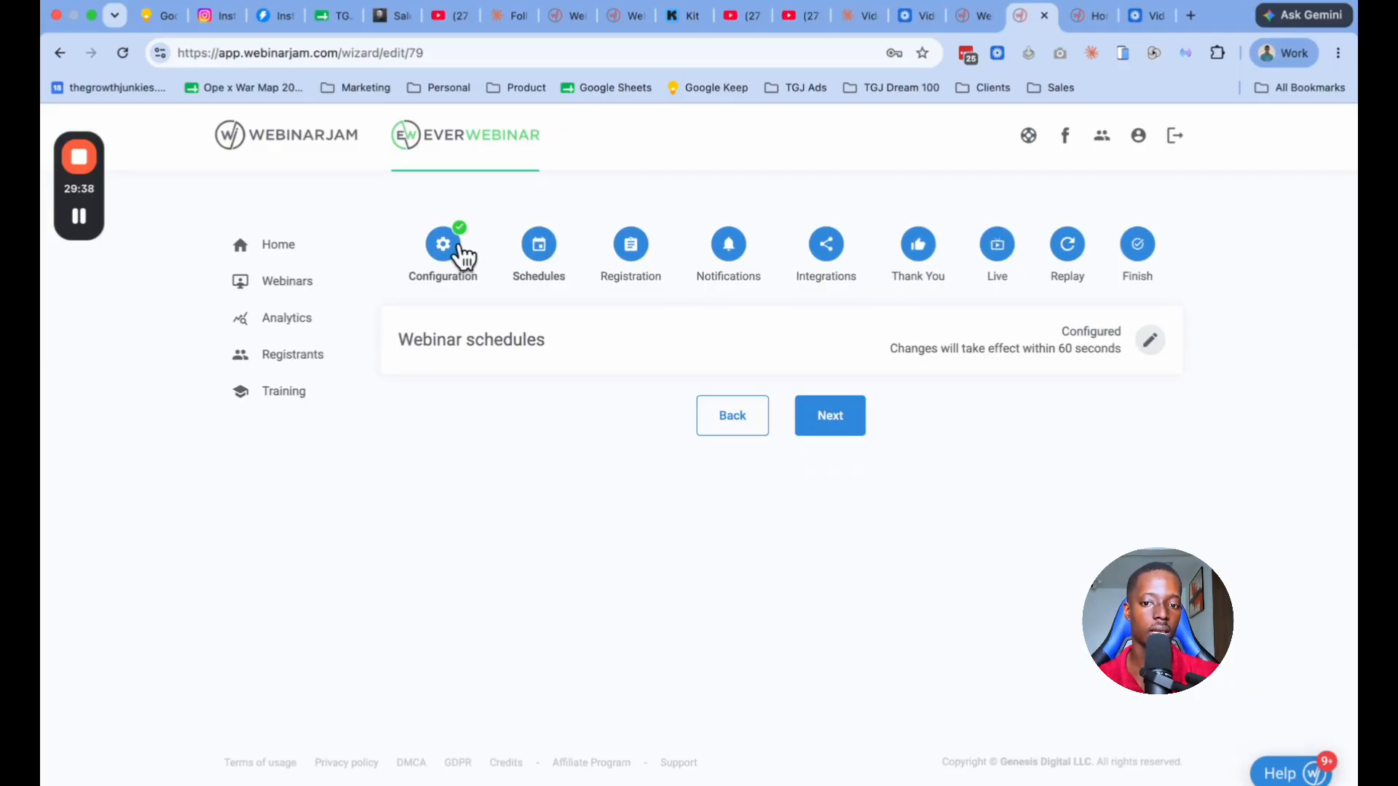
left_click(281, 250)
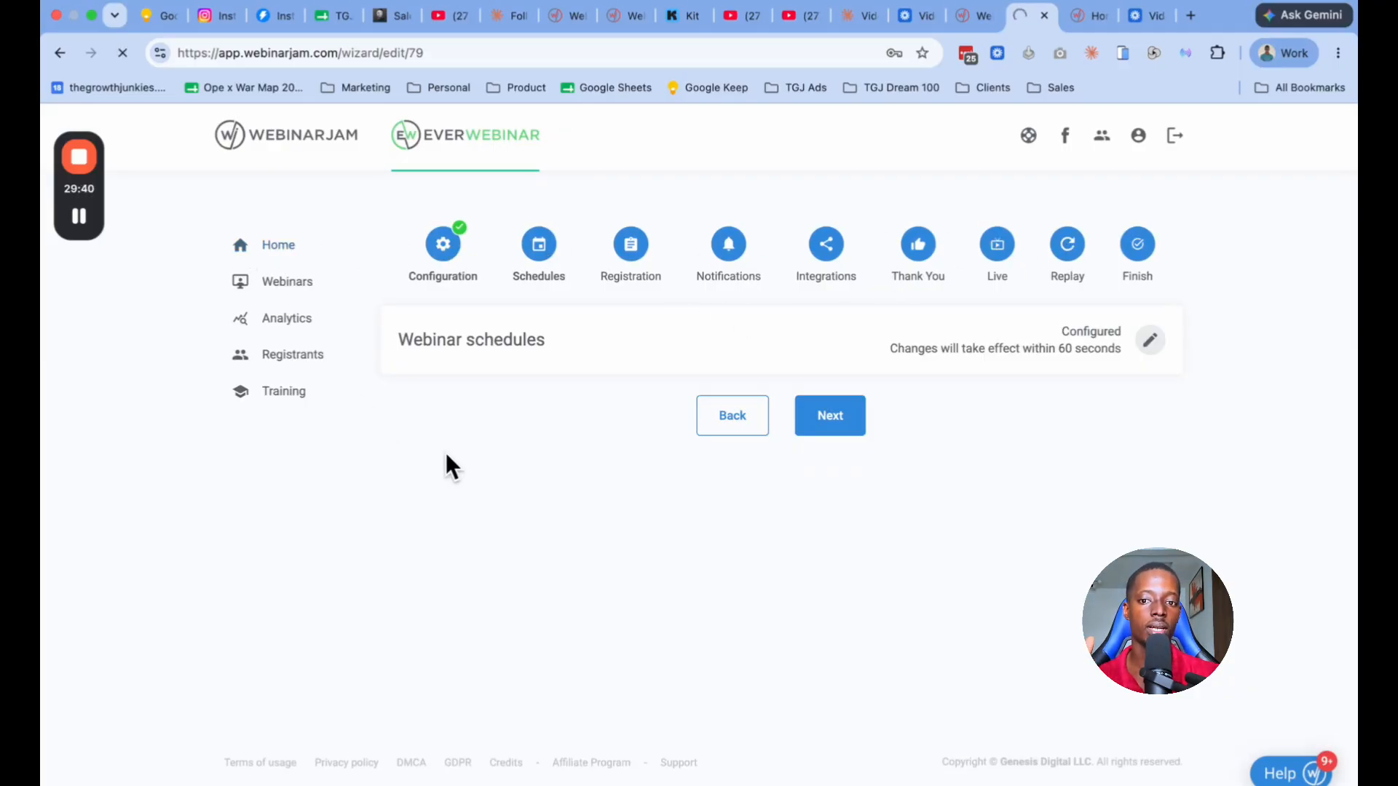